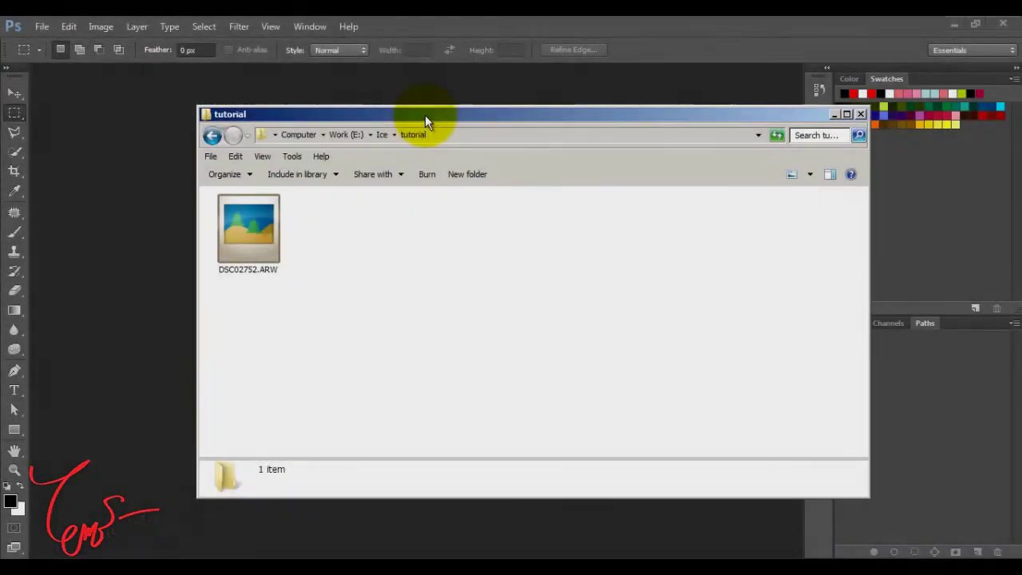
Step: Drag the raw photo DSC02752.ARW from Explorer onto Photoshop so it opens in Camera Raw
drag(425, 115, 568, 142)
click(387, 257)
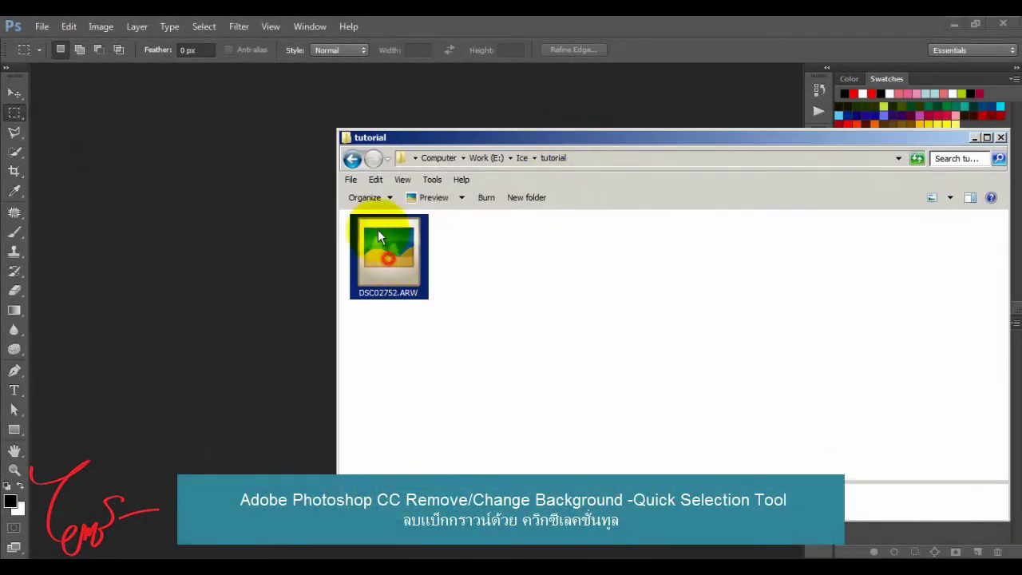
drag(386, 251, 256, 283)
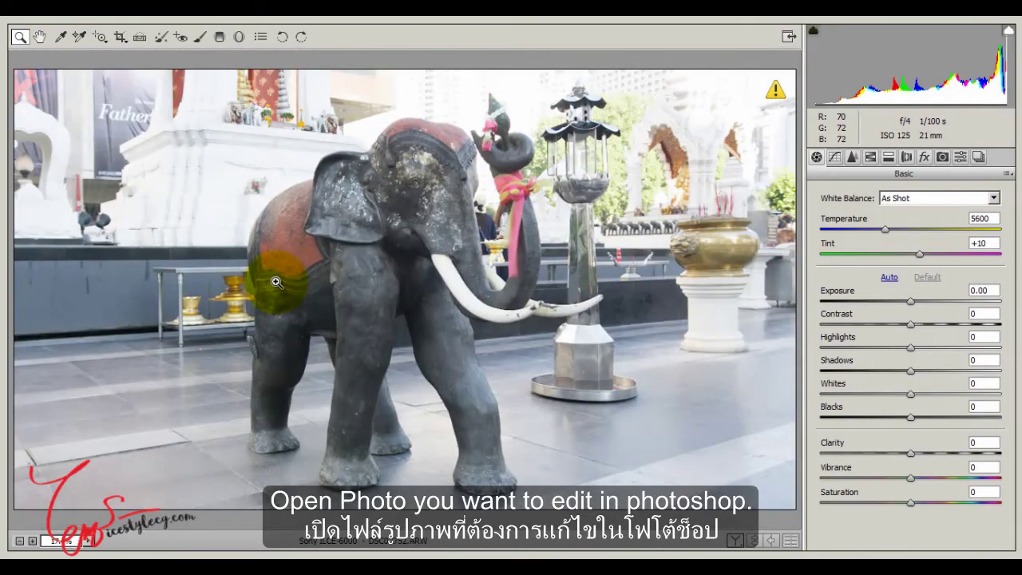
Step: Apply Auto tone, lower Exposure to -0.70 and raise Contrast to +31
click(885, 279)
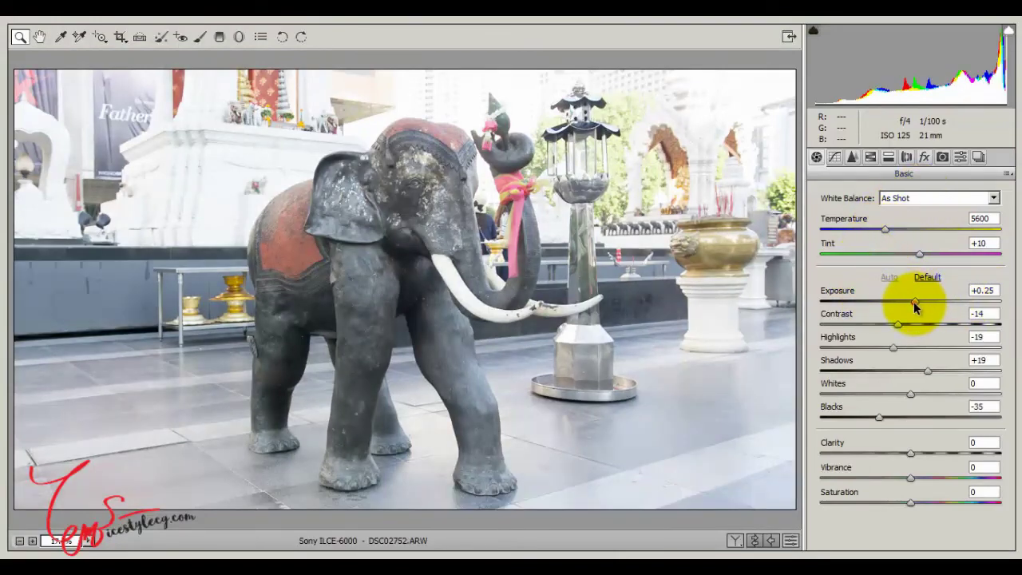
drag(916, 307, 897, 310)
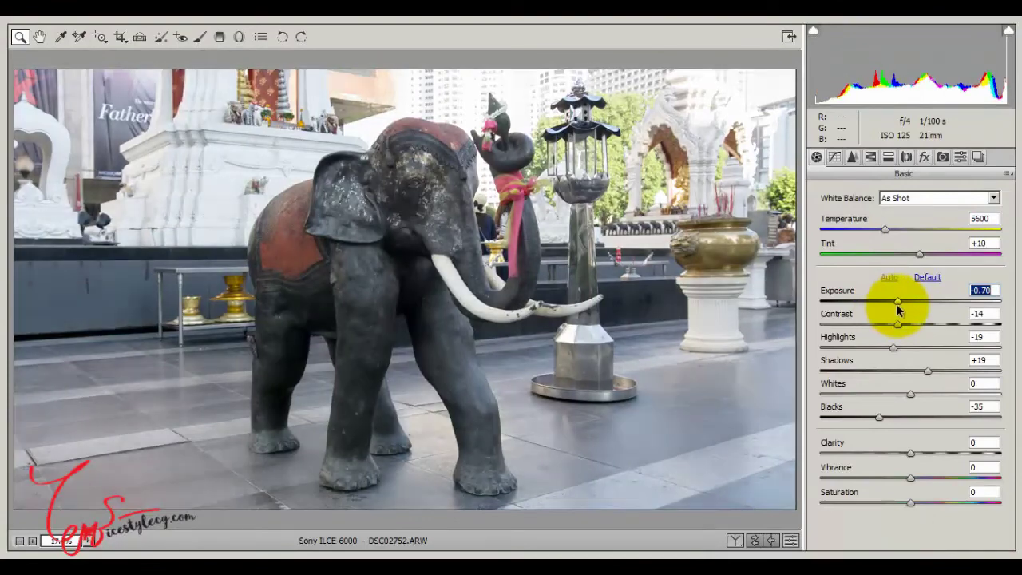
mouse_move(899, 324)
mouse_down()
mouse_move(941, 328)
mouse_move(931, 348)
mouse_move(885, 347)
mouse_move(920, 354)
mouse_up()
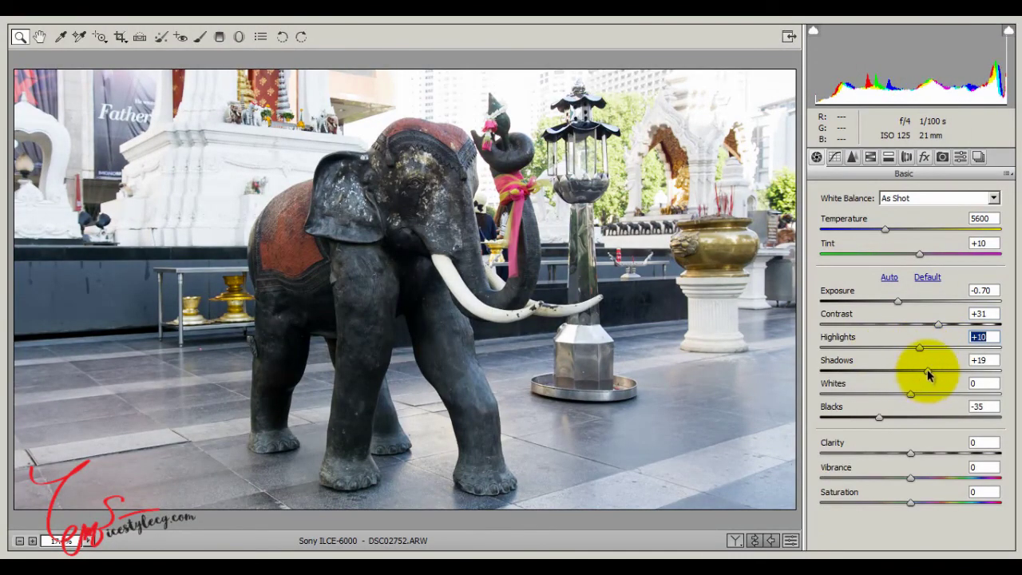
mouse_move(927, 370)
mouse_down()
mouse_move(903, 378)
mouse_move(943, 371)
mouse_move(913, 372)
mouse_move(949, 393)
mouse_move(896, 395)
mouse_move(920, 413)
mouse_move(879, 417)
mouse_move(897, 417)
mouse_up()
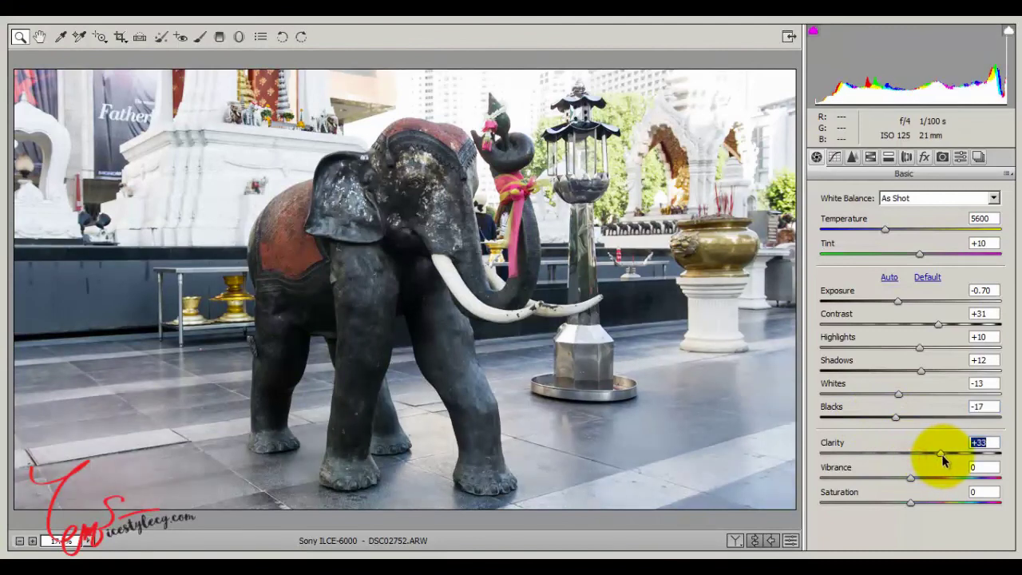
Step: Set Clarity to +20 and Saturation to +20
drag(936, 455, 938, 455)
text(2)
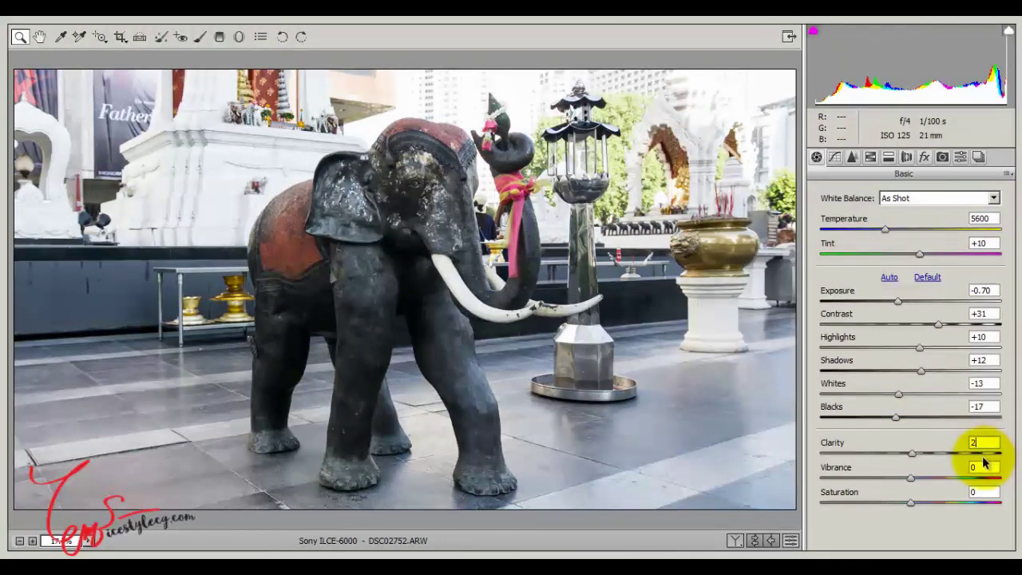
text(0)
click(980, 467)
text(20)
click(983, 492)
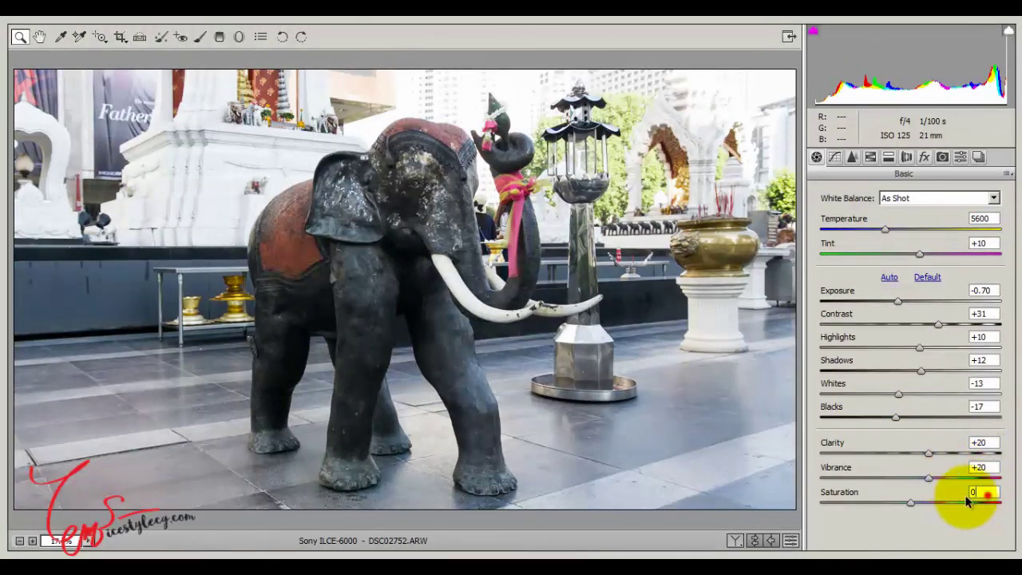
text(20)
Step: Raise Blacks to about -8 and reduce Whites to -13
click(896, 416)
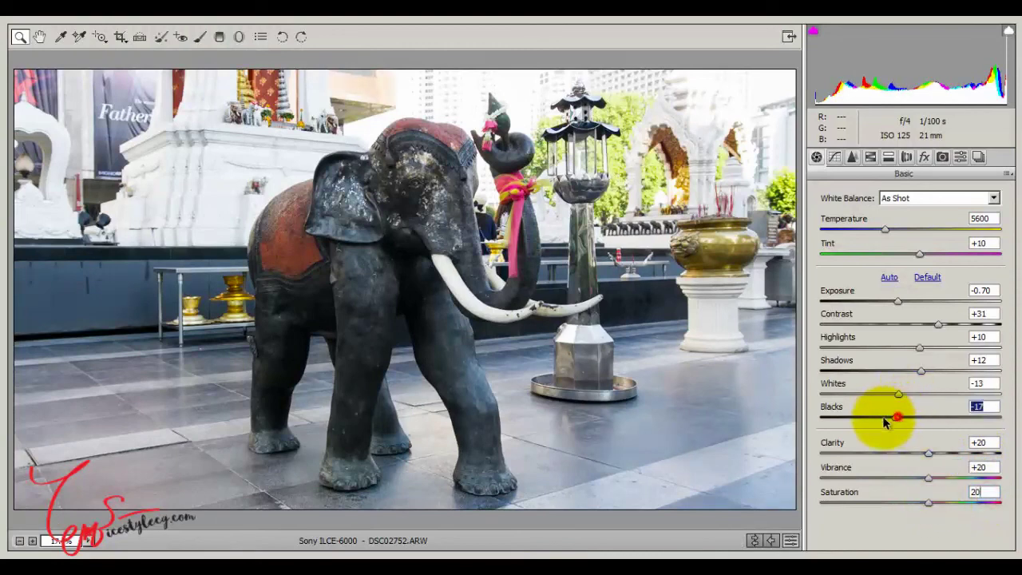
mouse_move(884, 417)
mouse_down()
mouse_move(912, 418)
mouse_move(931, 395)
mouse_move(899, 396)
mouse_move(911, 379)
mouse_move(892, 352)
mouse_move(915, 352)
mouse_up()
click(923, 372)
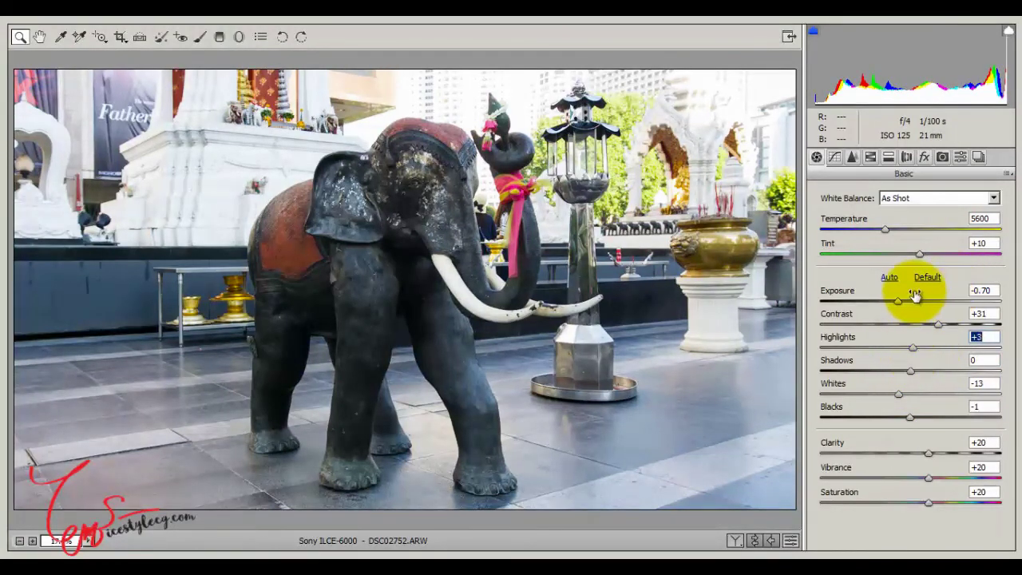
click(836, 157)
Step: Zoom in on the elephant's eye and set Sharpening Amount to 98 with Luminance noise reduction 33
click(854, 157)
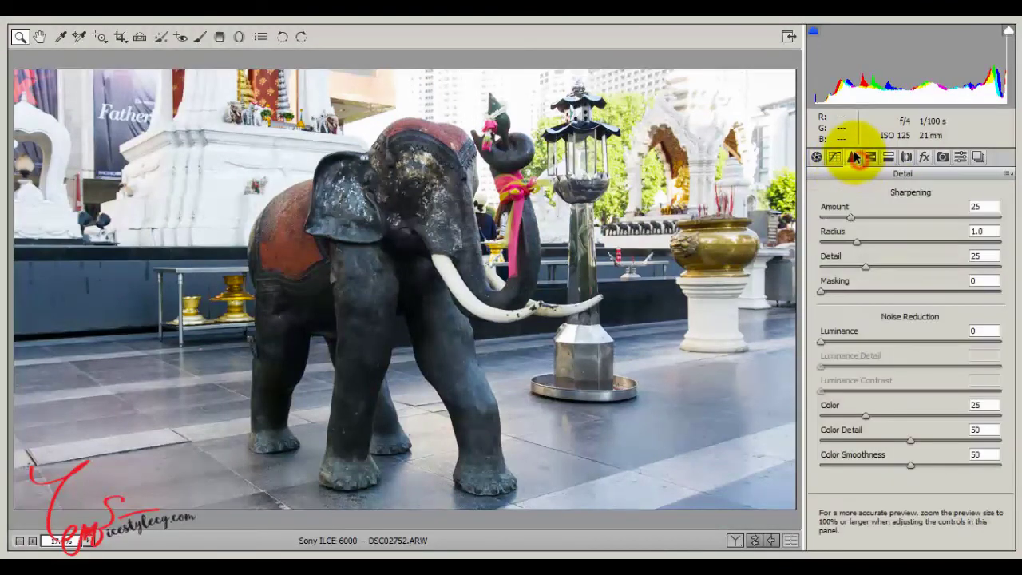
click(417, 185)
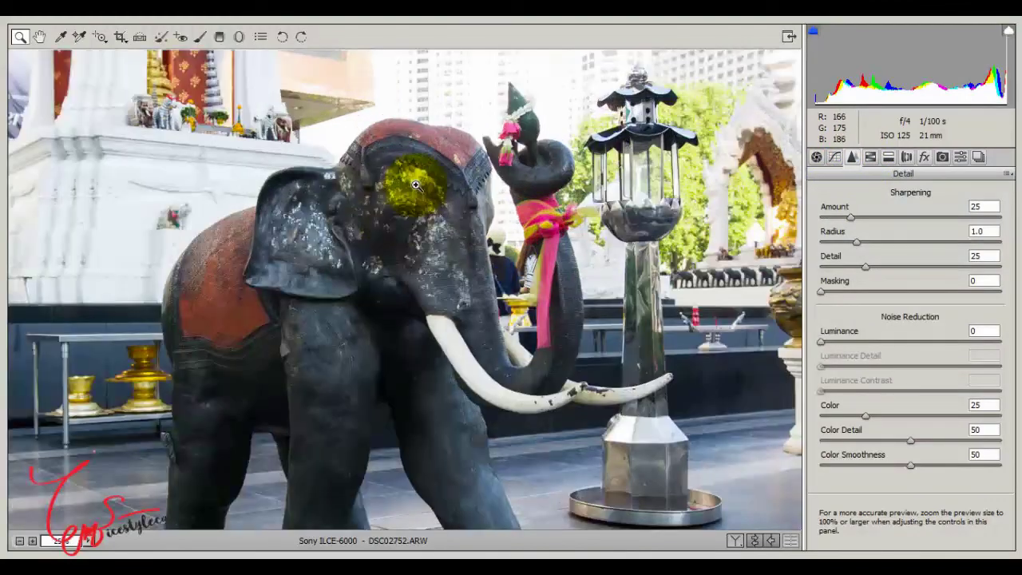
click(394, 243)
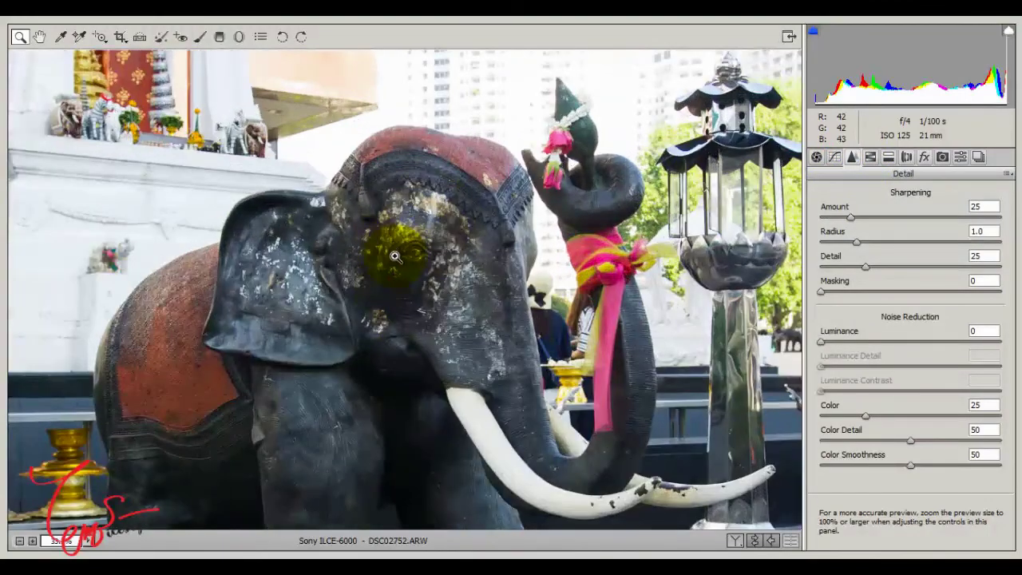
click(434, 309)
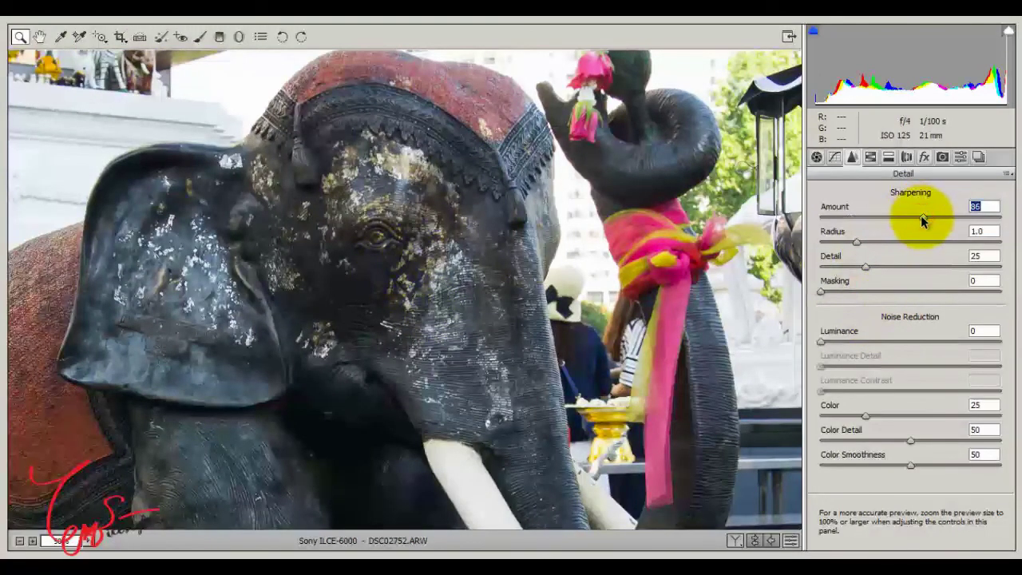
drag(922, 216, 944, 217)
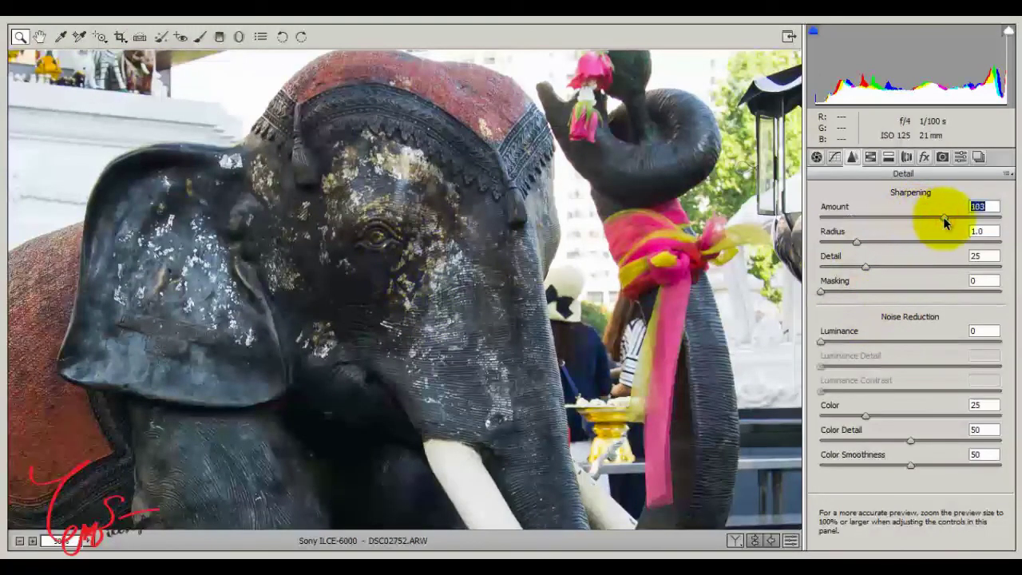
click(881, 342)
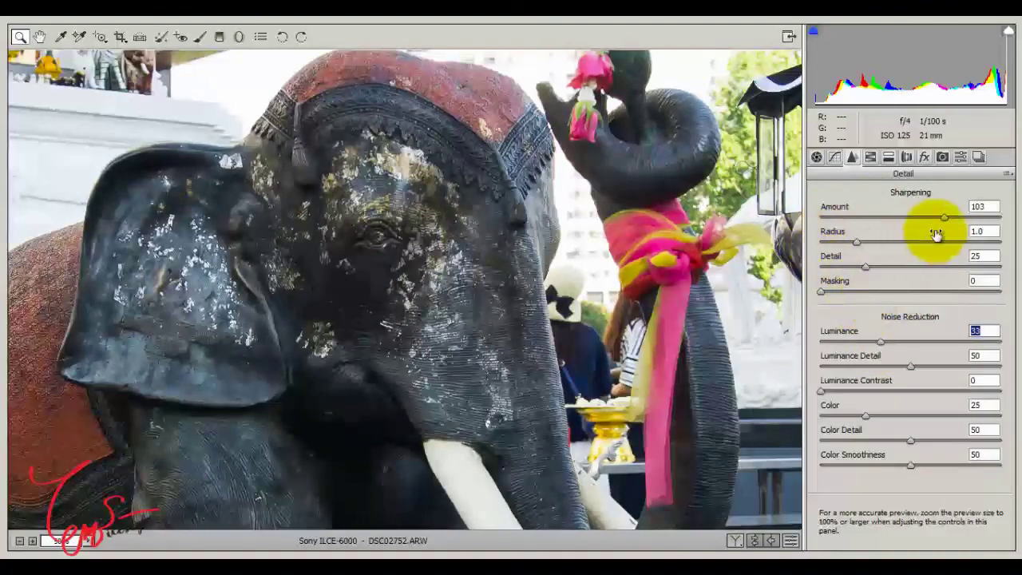
click(936, 217)
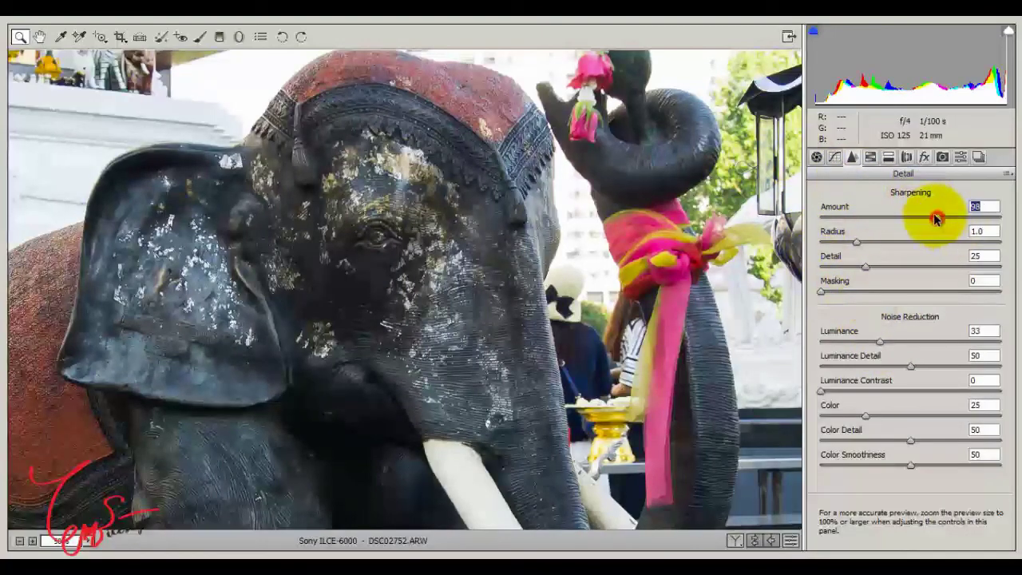
click(873, 158)
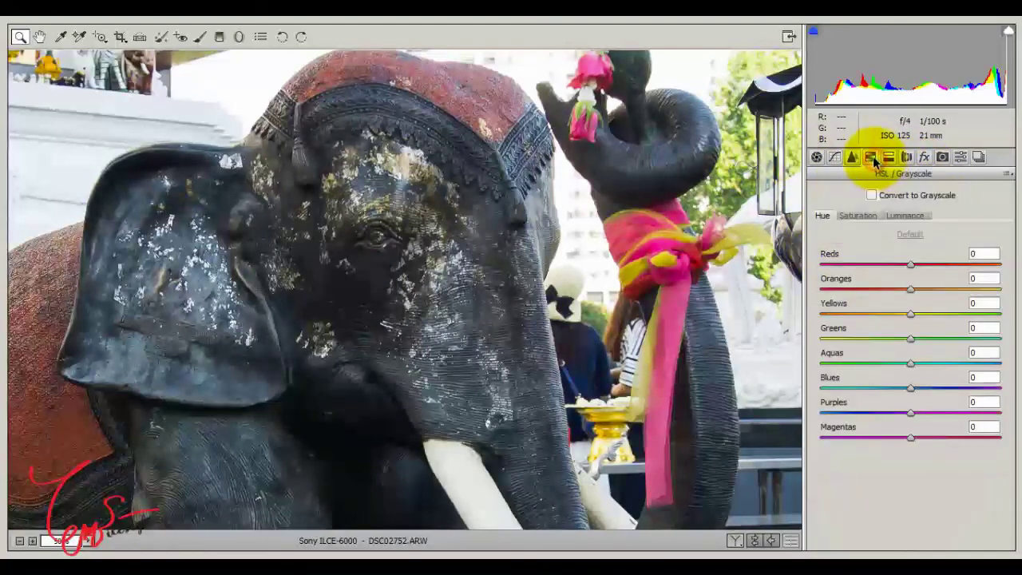
Step: Turn on Remove Chromatic Aberration in Lens Corrections and zoom in on the trunk to compare
click(906, 157)
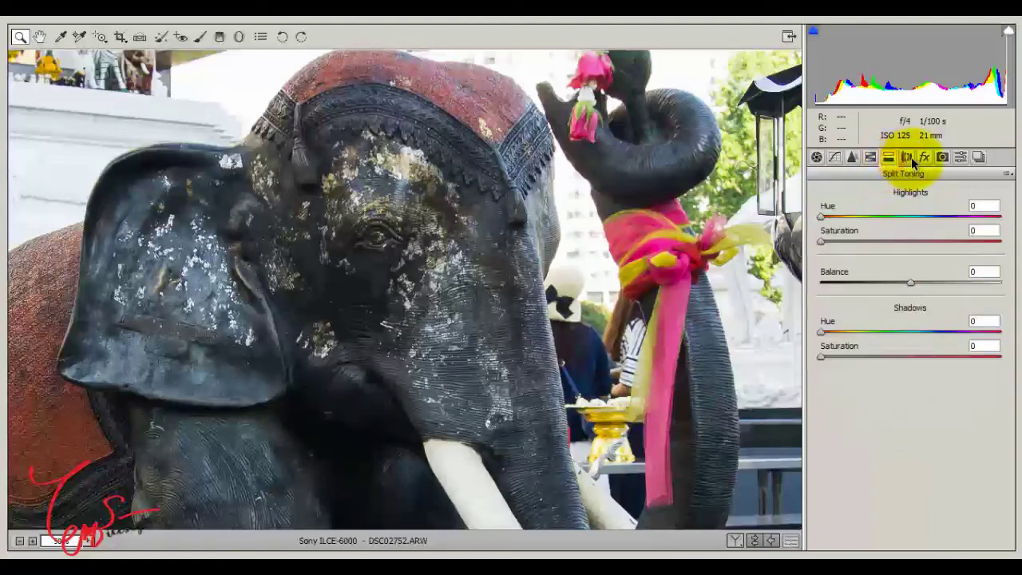
click(911, 157)
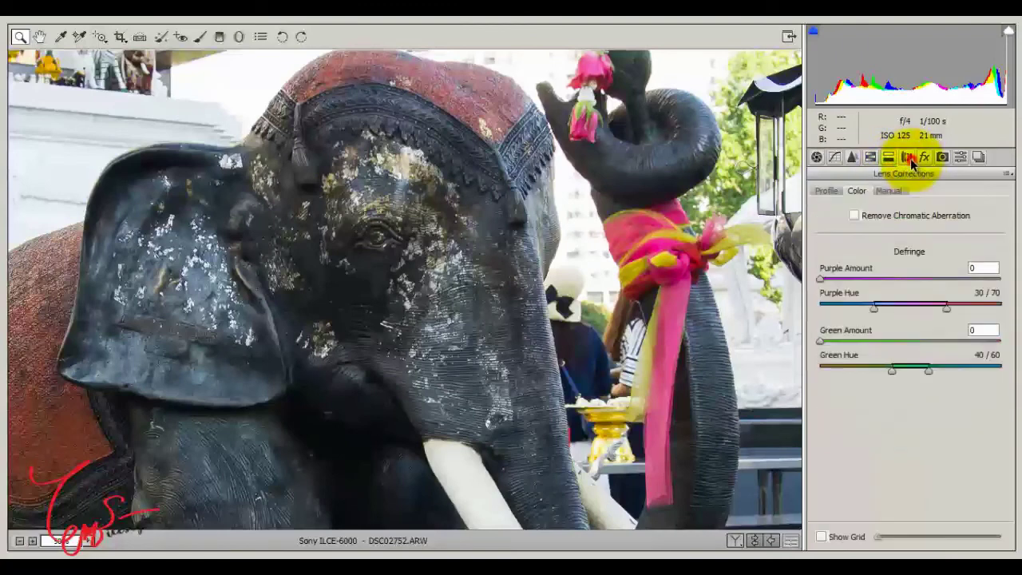
click(854, 217)
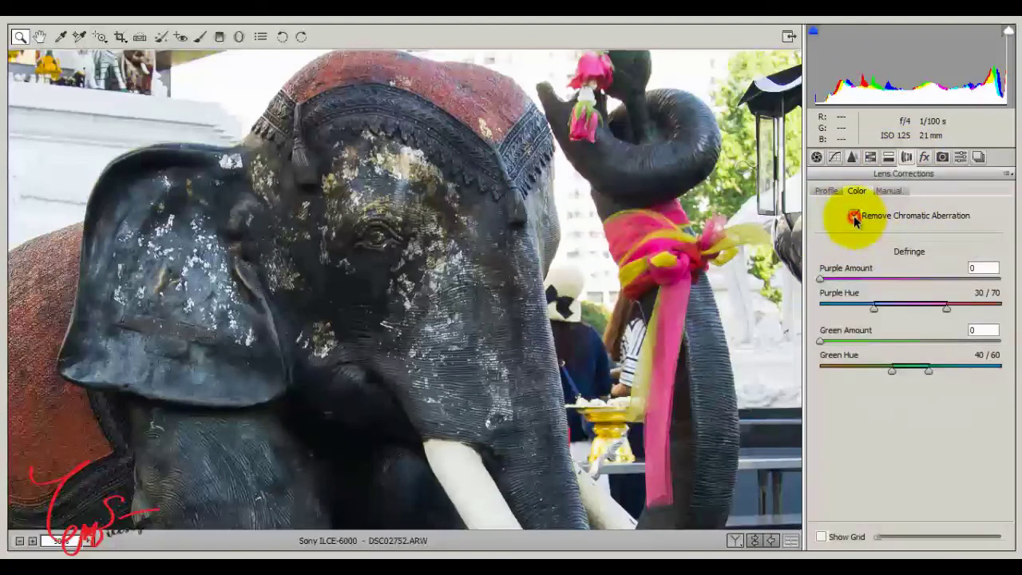
click(589, 186)
click(39, 36)
mouse_move(183, 391)
mouse_down()
mouse_move(445, 248)
mouse_move(438, 238)
mouse_up()
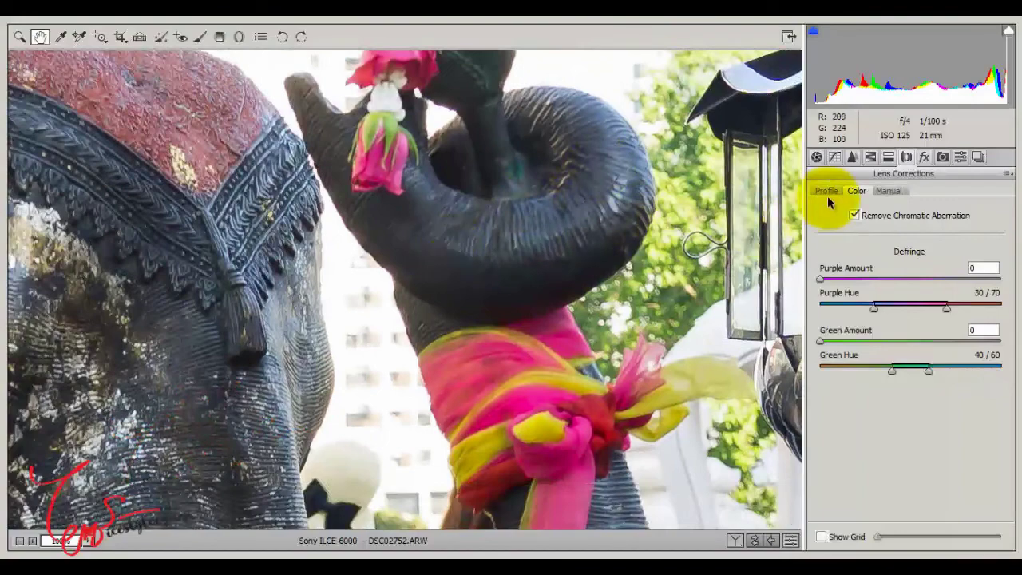
click(854, 216)
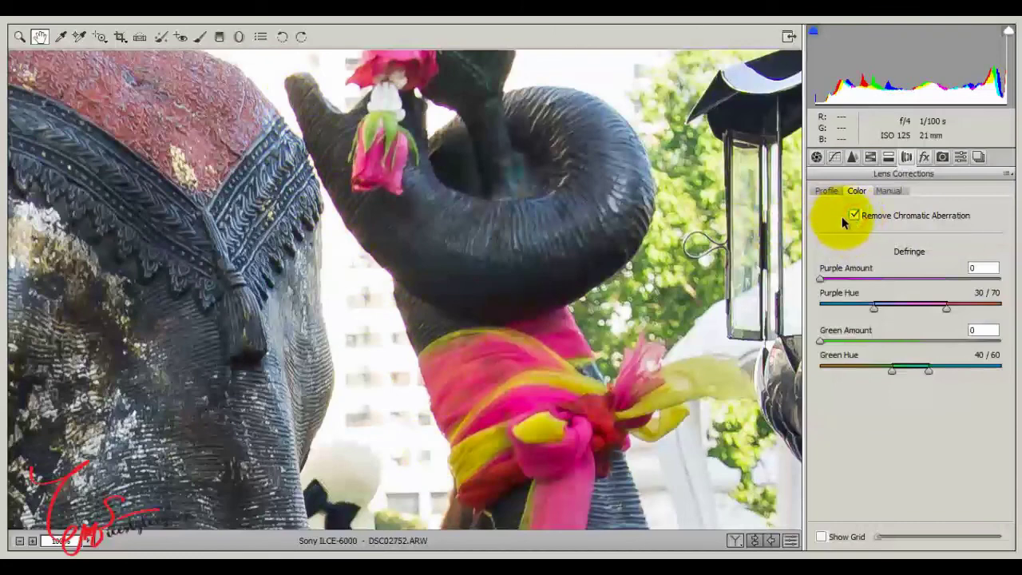
Step: Set the Purple defringe Amount to 3 and toggle the correction to check the trunk
click(980, 266)
click(981, 267)
text(3)
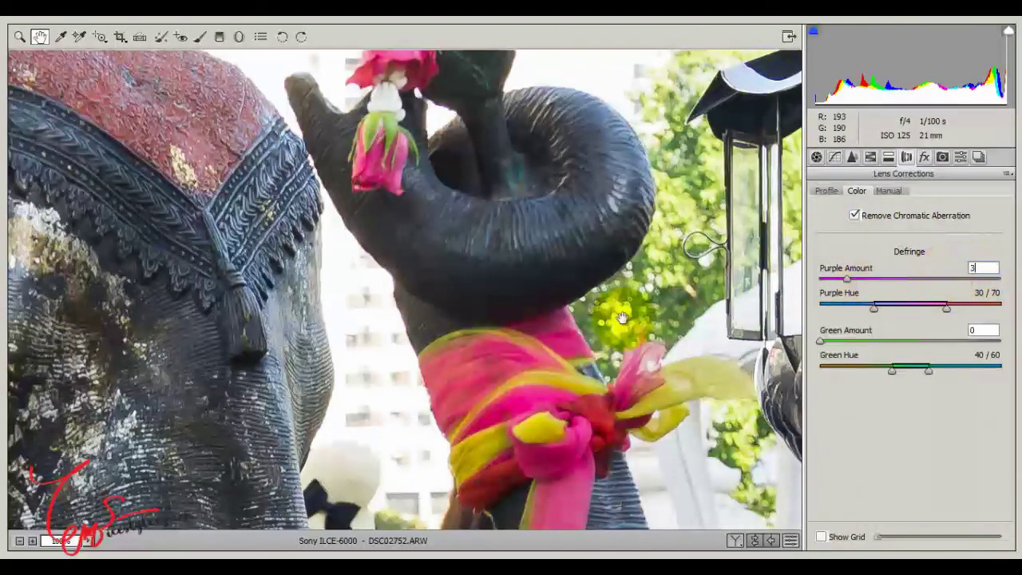
click(855, 217)
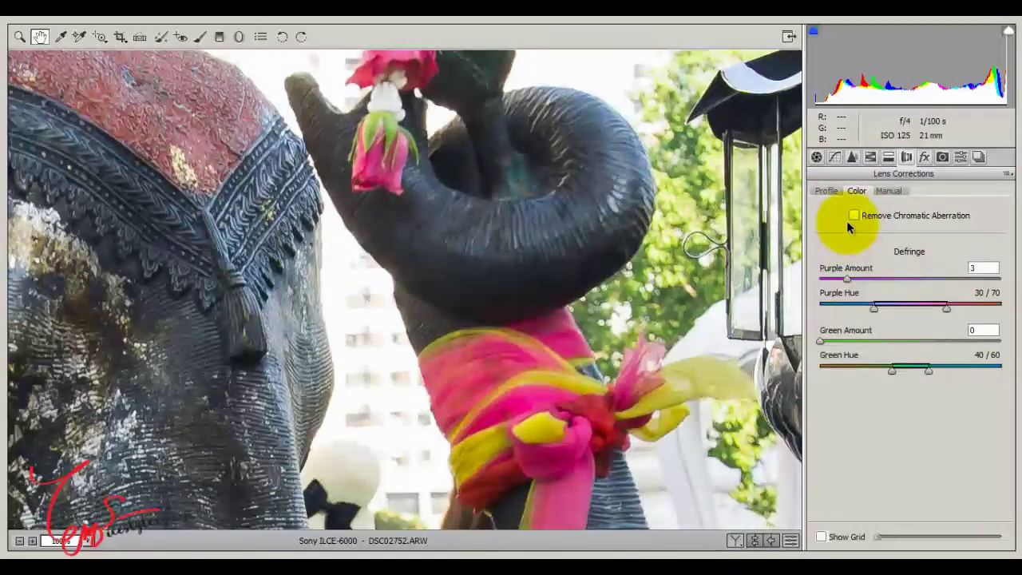
drag(337, 216, 344, 292)
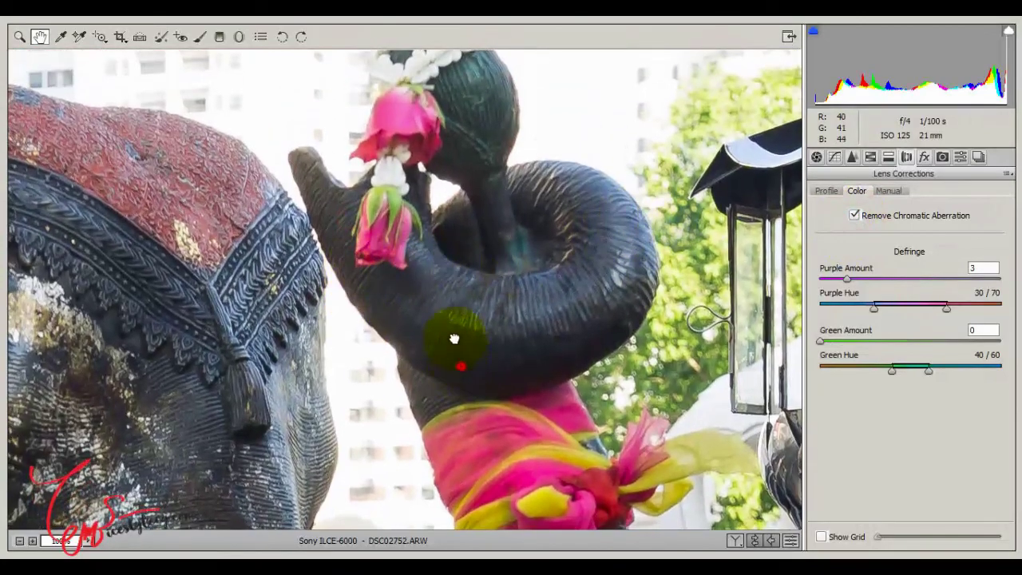
drag(456, 343, 447, 264)
click(889, 190)
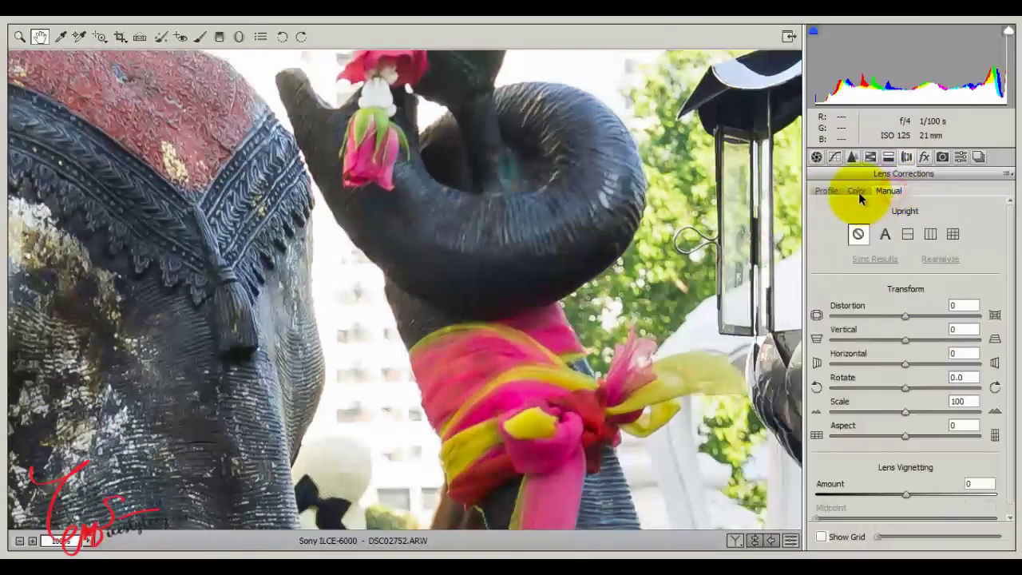
click(856, 190)
click(925, 158)
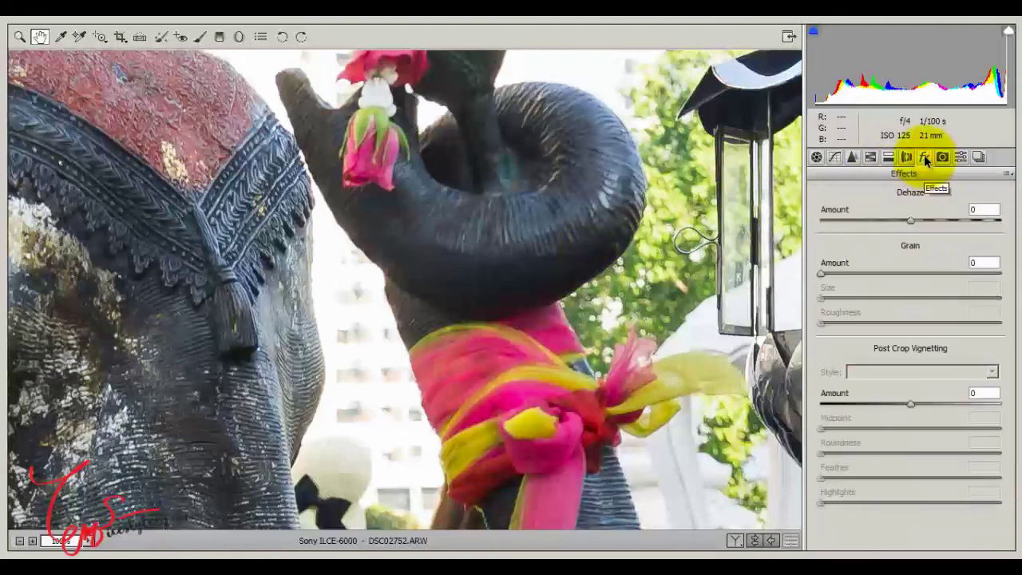
Step: Set the Camera Calibration profile to Camera Deep
click(943, 156)
click(895, 251)
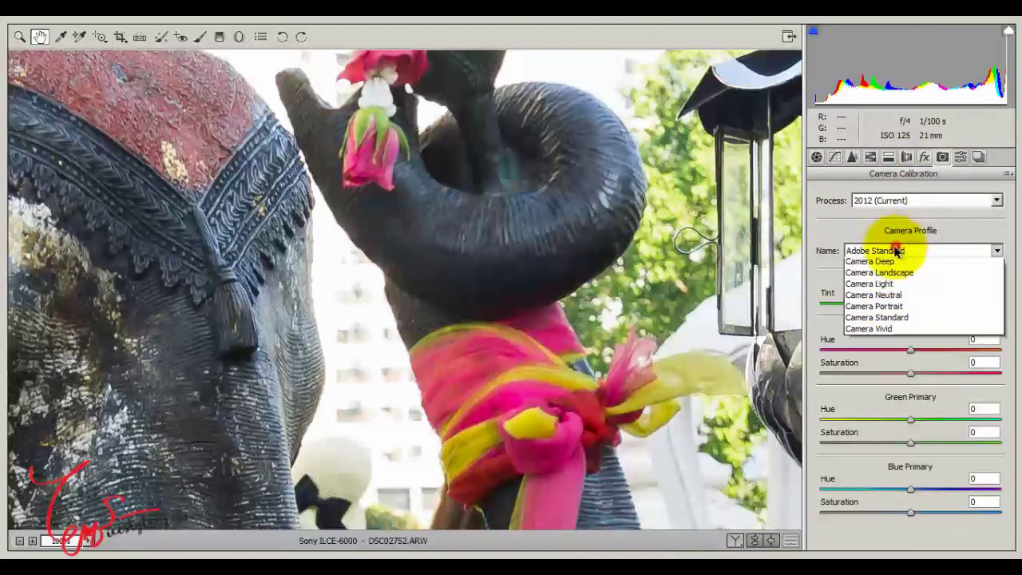
click(862, 277)
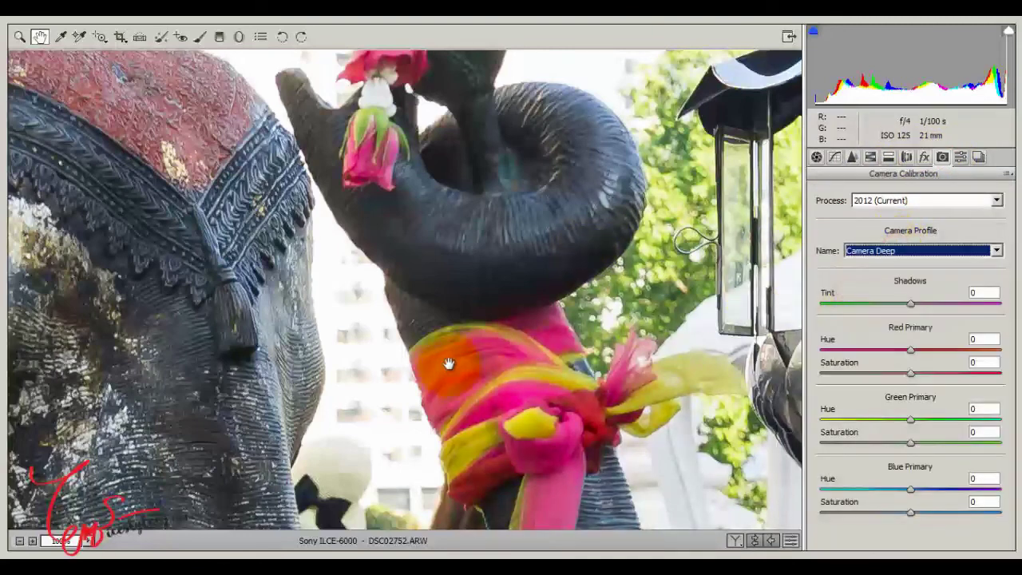
click(456, 396)
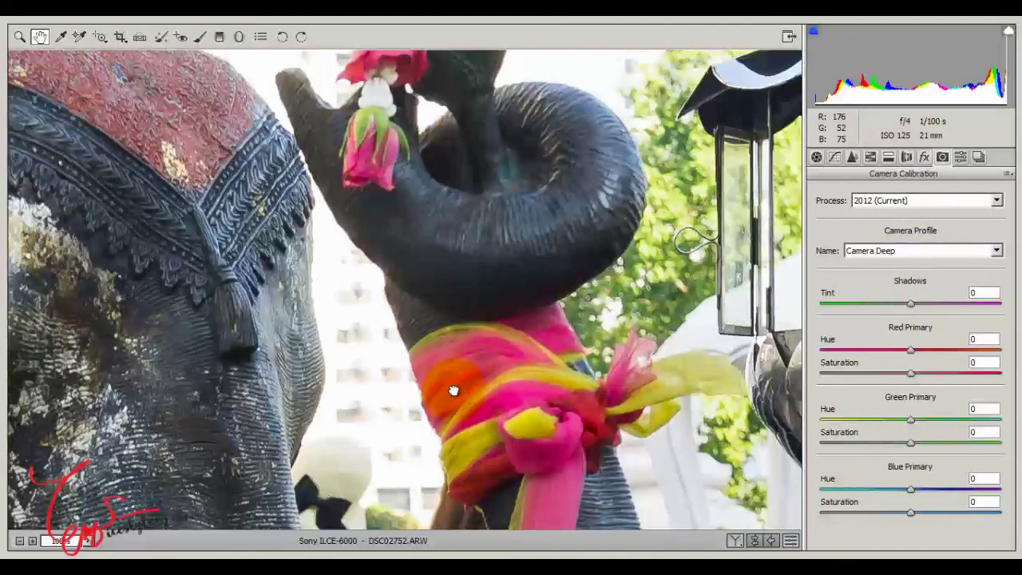
mouse_move(397, 392)
mouse_down()
mouse_move(526, 348)
mouse_move(513, 262)
mouse_up()
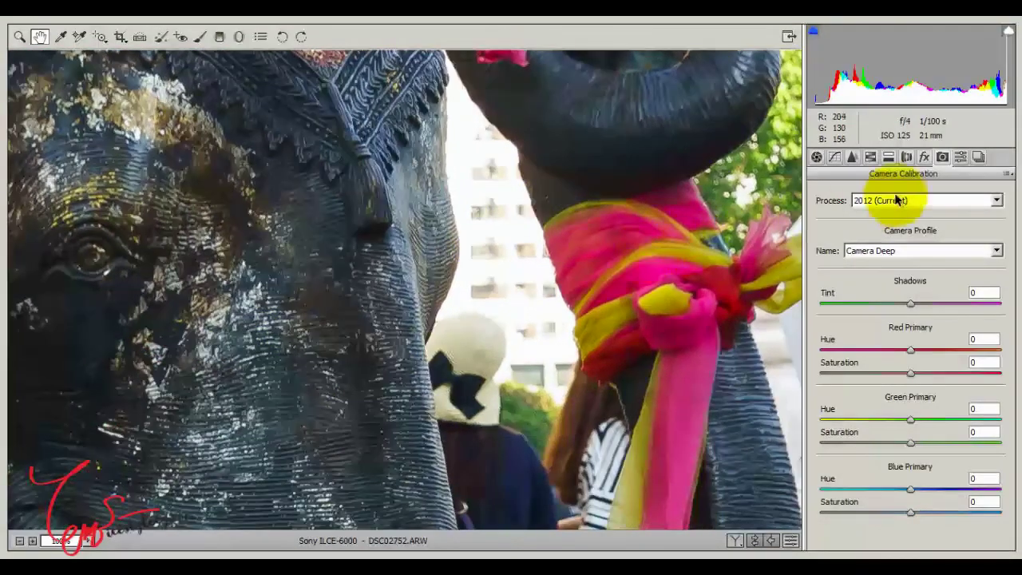
Step: Return to the Basic panel and open the developed photo in Photoshop
click(961, 158)
click(979, 158)
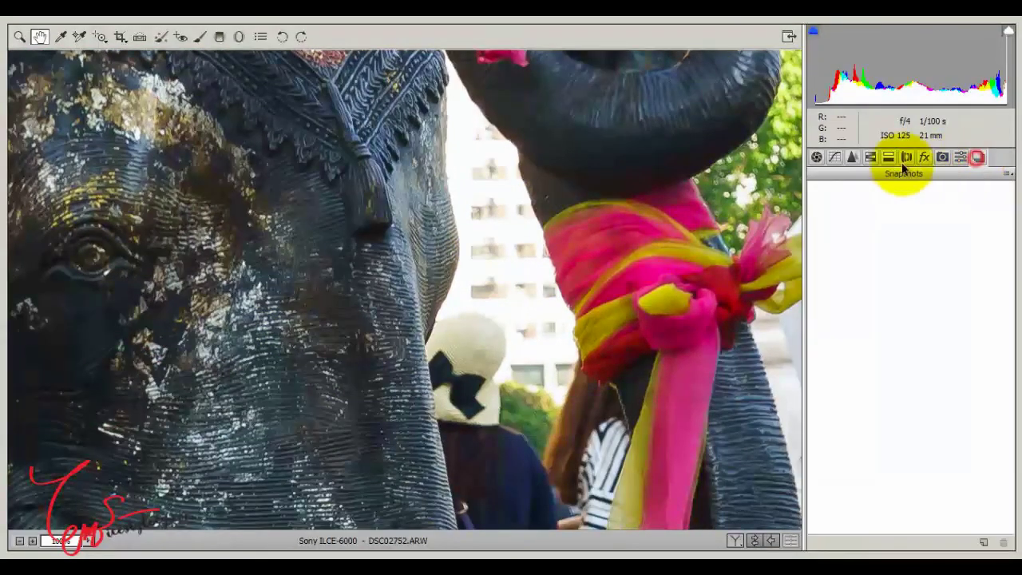
click(818, 159)
mouse_move(465, 339)
mouse_down()
mouse_move(457, 427)
mouse_move(405, 395)
mouse_up()
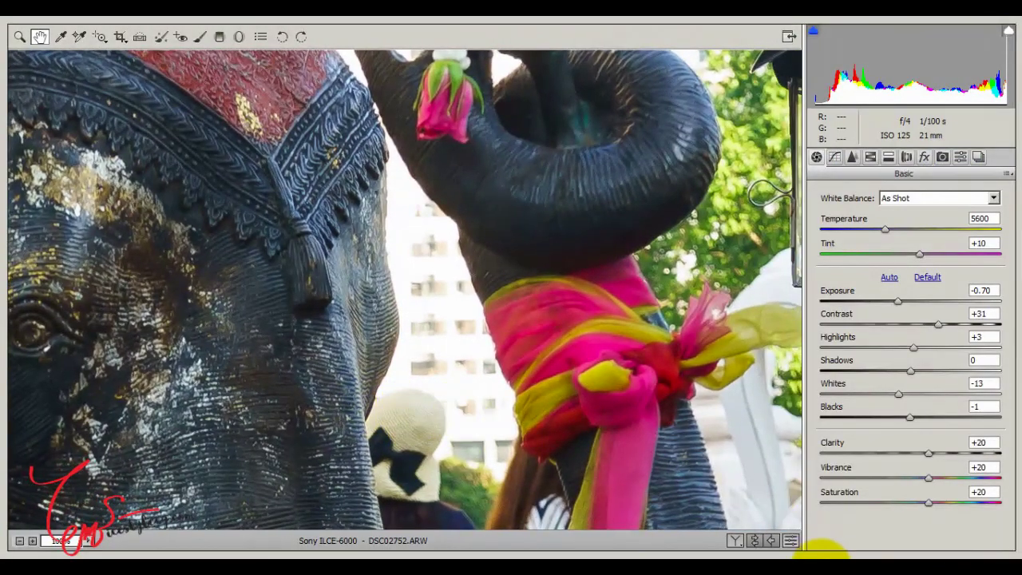
click(822, 551)
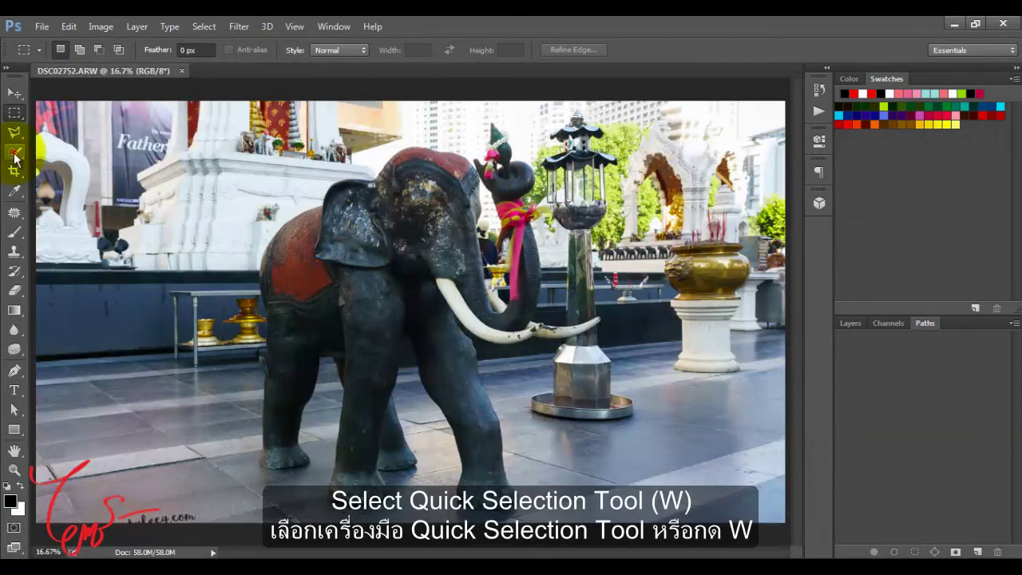
Step: With the Quick Selection tool at 100% zoom, select the elephant's lower front leg and foot
click(13, 153)
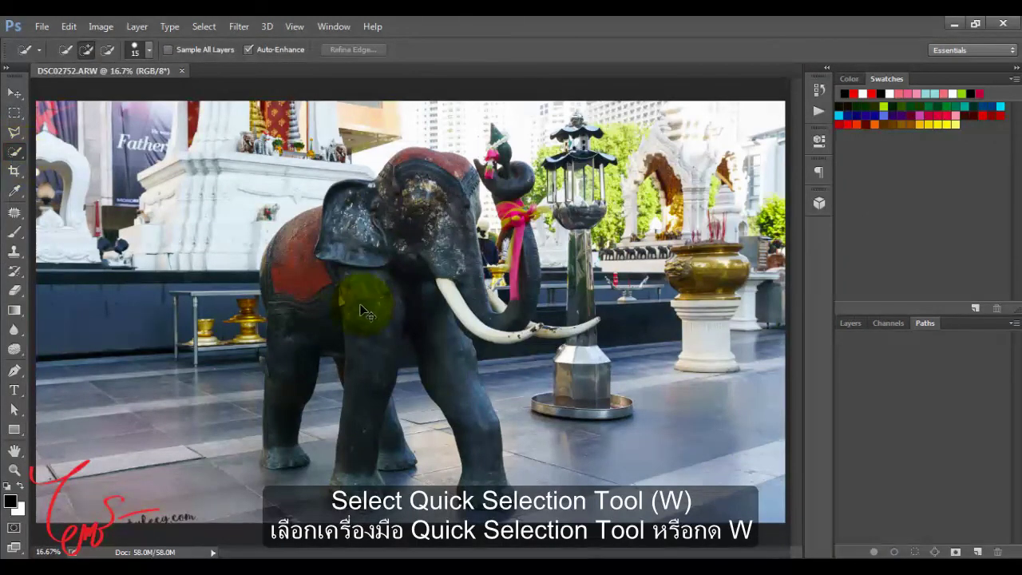
key(ctrl+plus)
key(ctrl+plus)
key(ctrl+plus)
mouse_move(242, 401)
mouse_down()
mouse_move(353, 290)
mouse_move(387, 232)
mouse_move(365, 299)
mouse_move(463, 331)
mouse_up()
key(Tab)
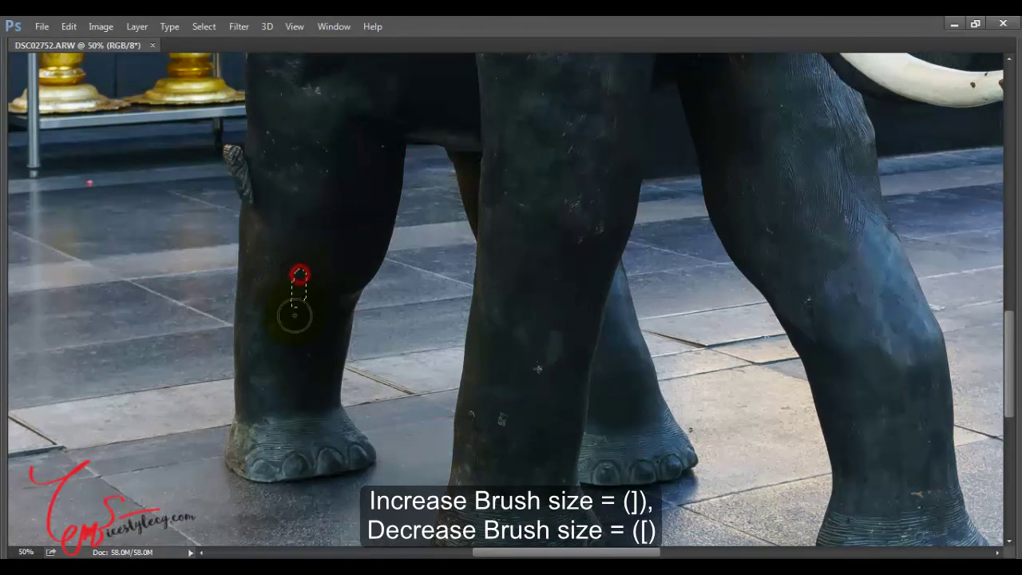
drag(295, 316, 296, 336)
drag(307, 414, 285, 328)
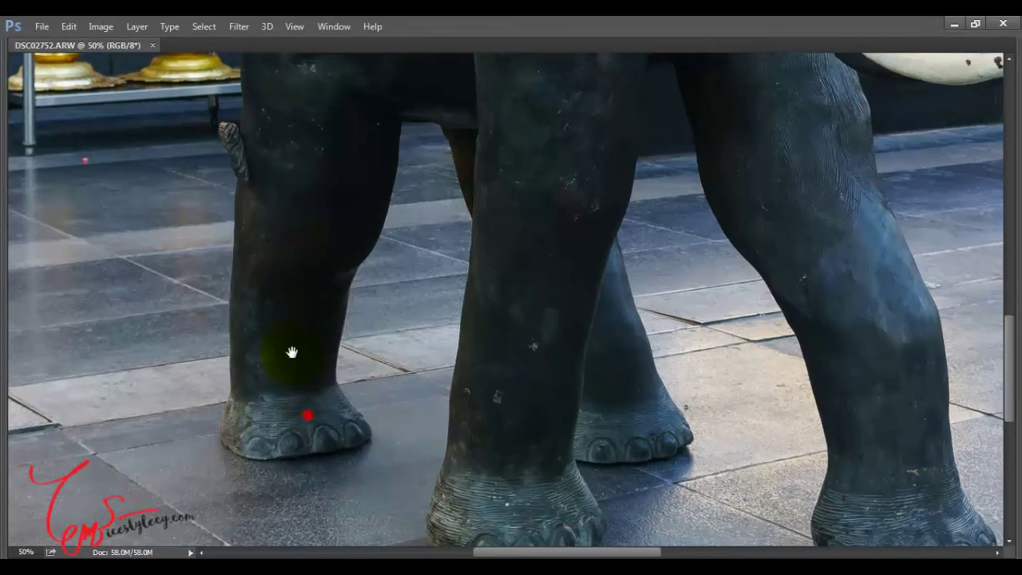
key(ctrl+plus)
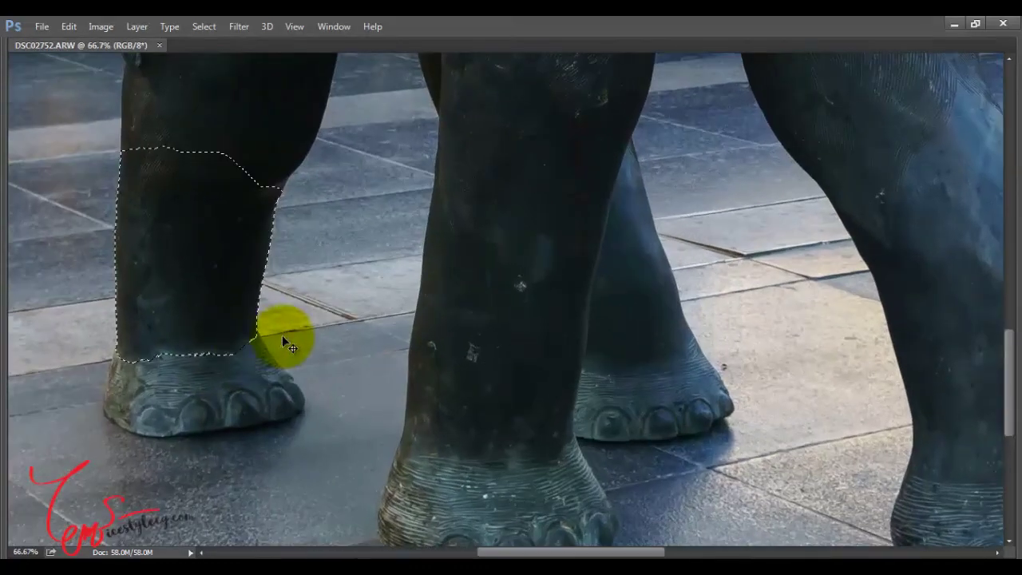
key(ctrl+plus)
drag(171, 358, 434, 183)
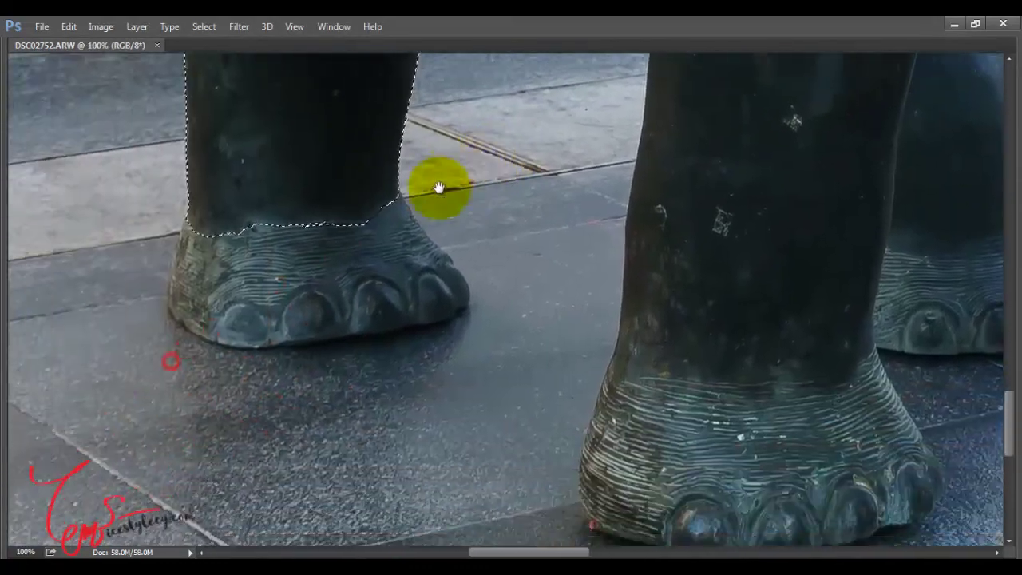
drag(340, 190, 394, 230)
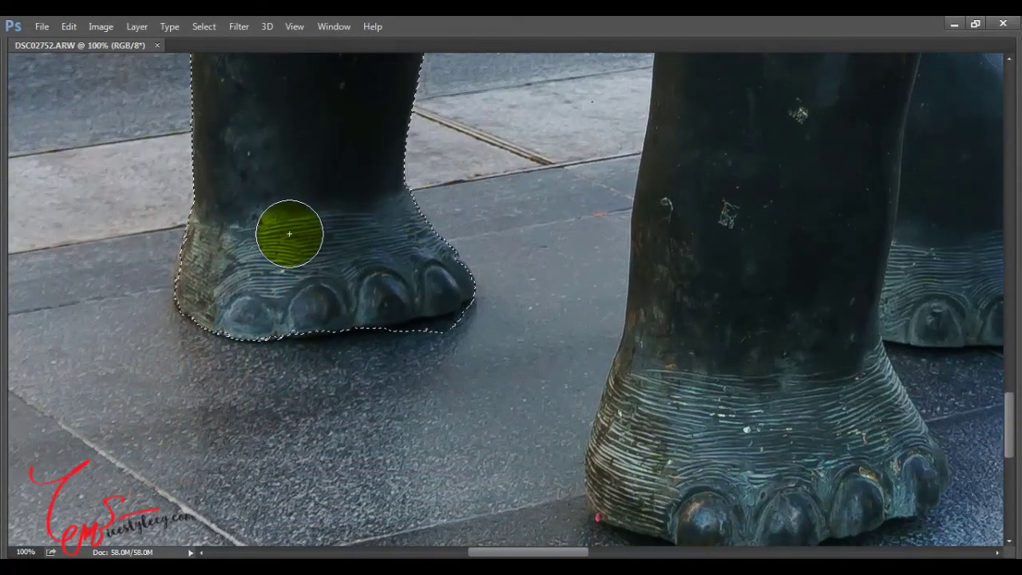
Step: At 200% zoom, trim the floor away from the toes and the foot's bottom edge
key(ctrl+plus)
drag(190, 226, 388, 258)
mouse_move(461, 263)
mouse_down()
mouse_move(529, 382)
mouse_move(596, 389)
mouse_up()
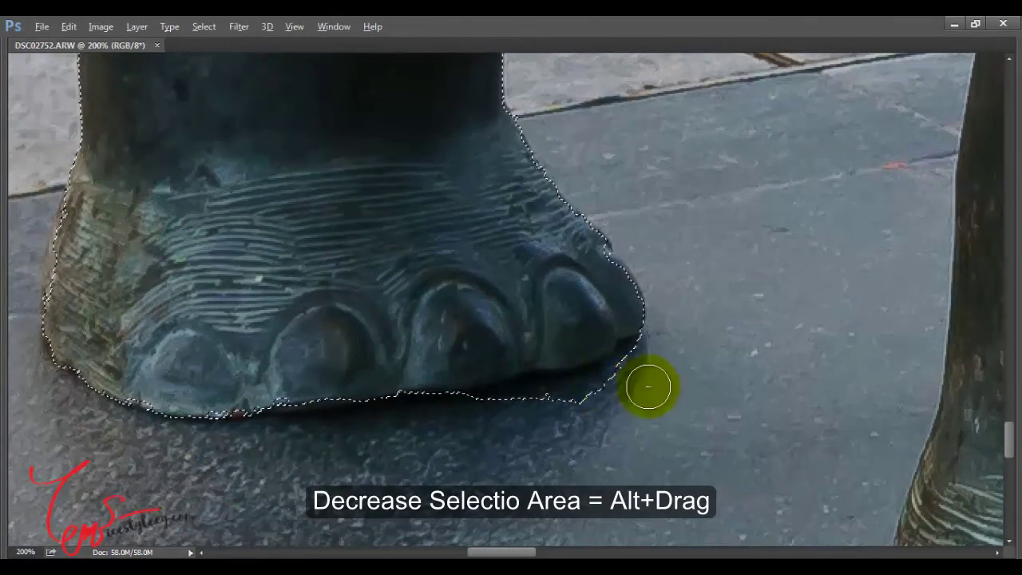
drag(650, 379, 548, 396)
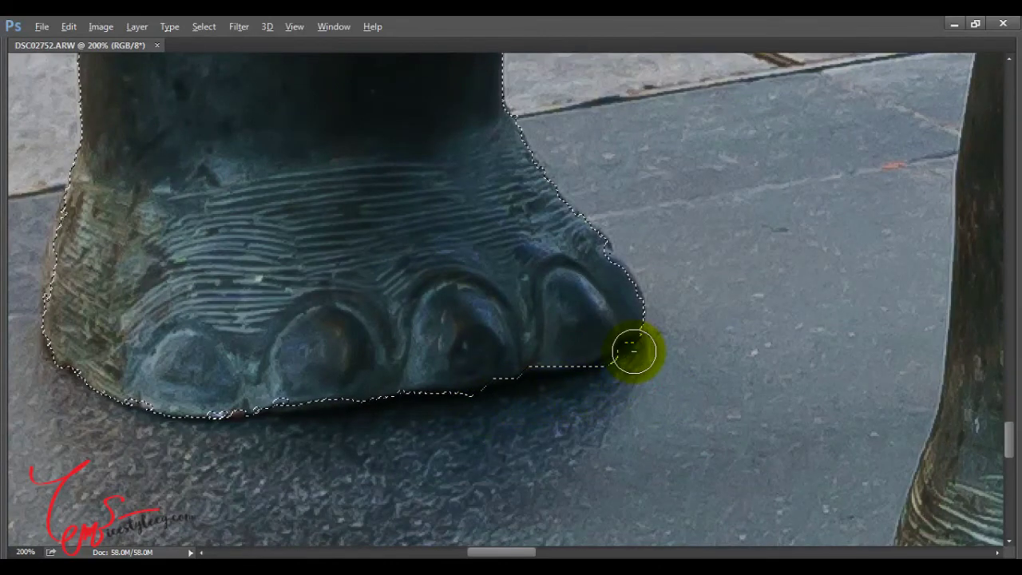
mouse_move(565, 336)
mouse_down()
mouse_move(468, 411)
mouse_move(272, 400)
mouse_up()
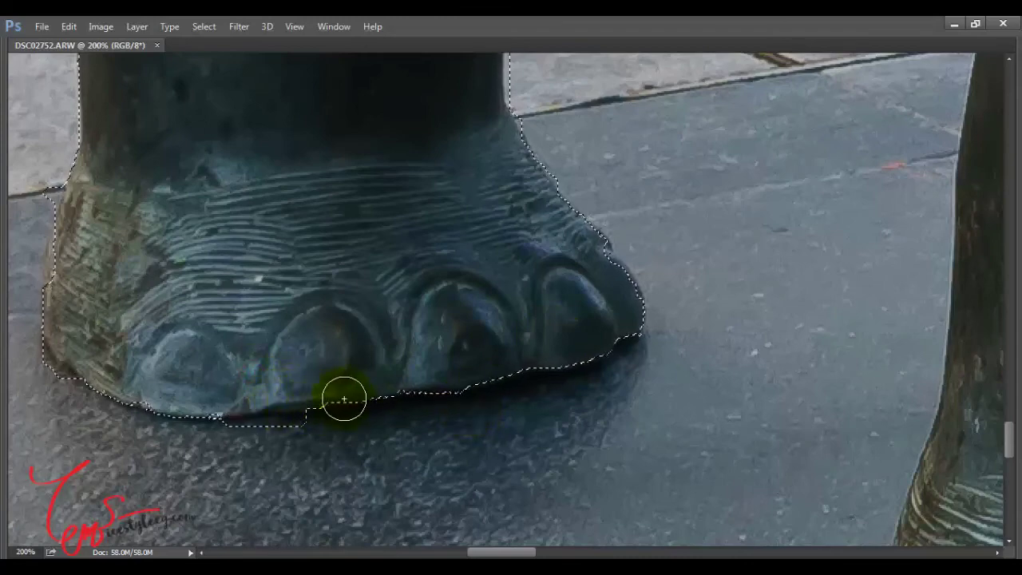
mouse_move(345, 399)
mouse_down()
mouse_move(104, 385)
mouse_move(98, 365)
mouse_up()
mouse_move(283, 283)
mouse_down()
mouse_move(494, 296)
mouse_move(612, 417)
mouse_up()
drag(538, 420, 598, 403)
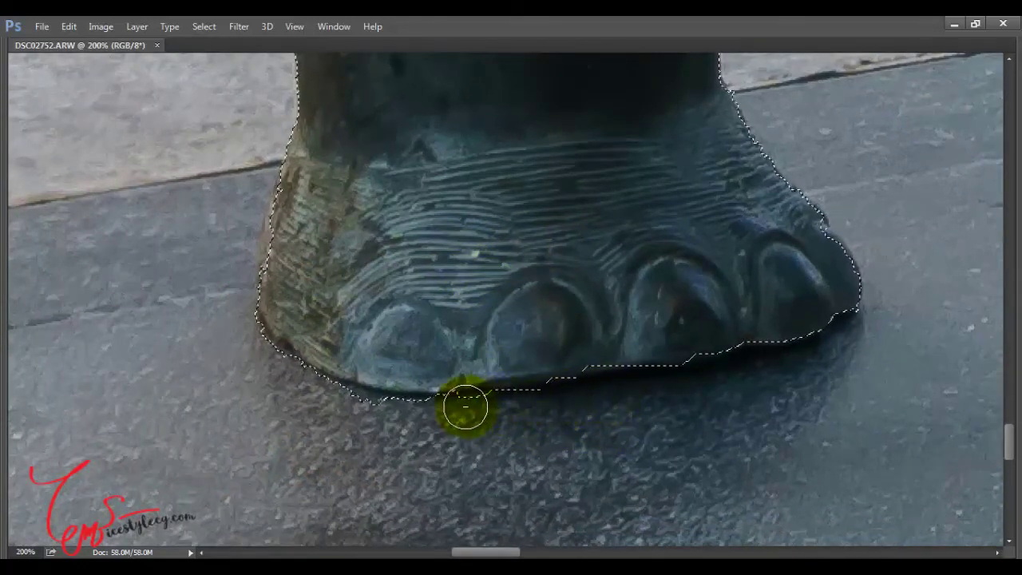
mouse_move(466, 407)
mouse_down()
mouse_move(448, 334)
mouse_move(427, 410)
mouse_up()
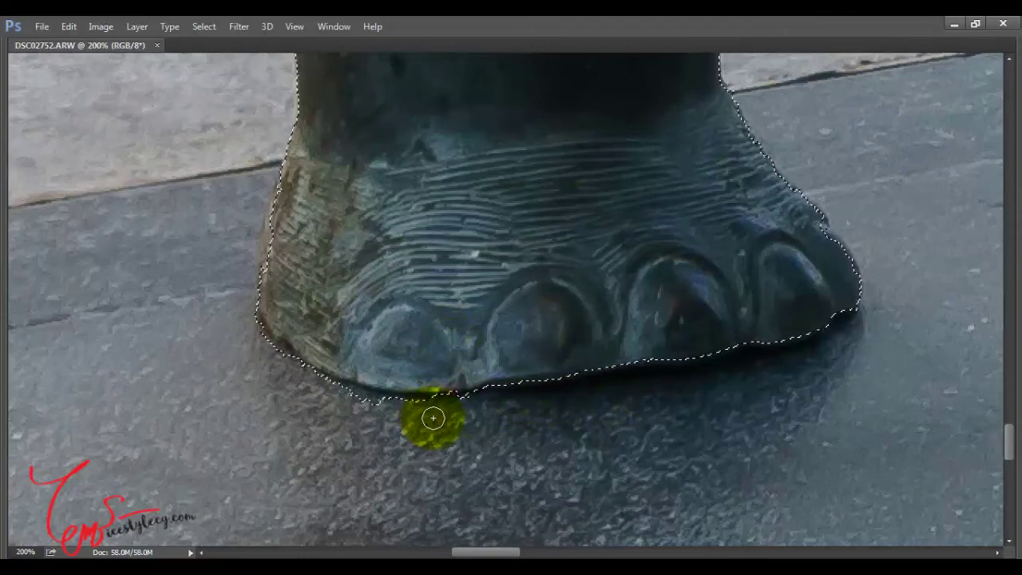
Step: Refine the foot's lower contour and the heel's left edge, then pan back up the leg
click(427, 412)
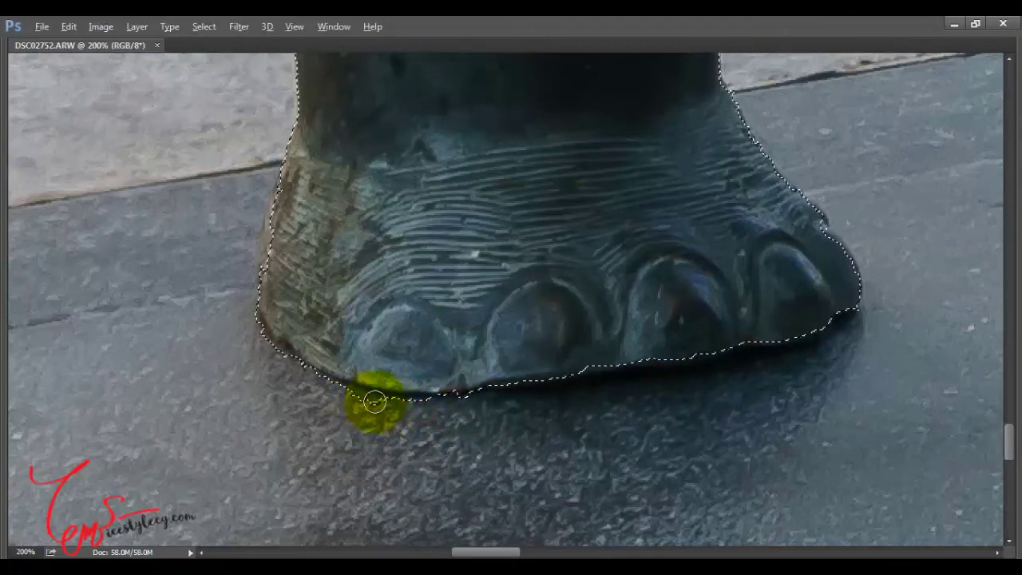
drag(372, 396, 338, 388)
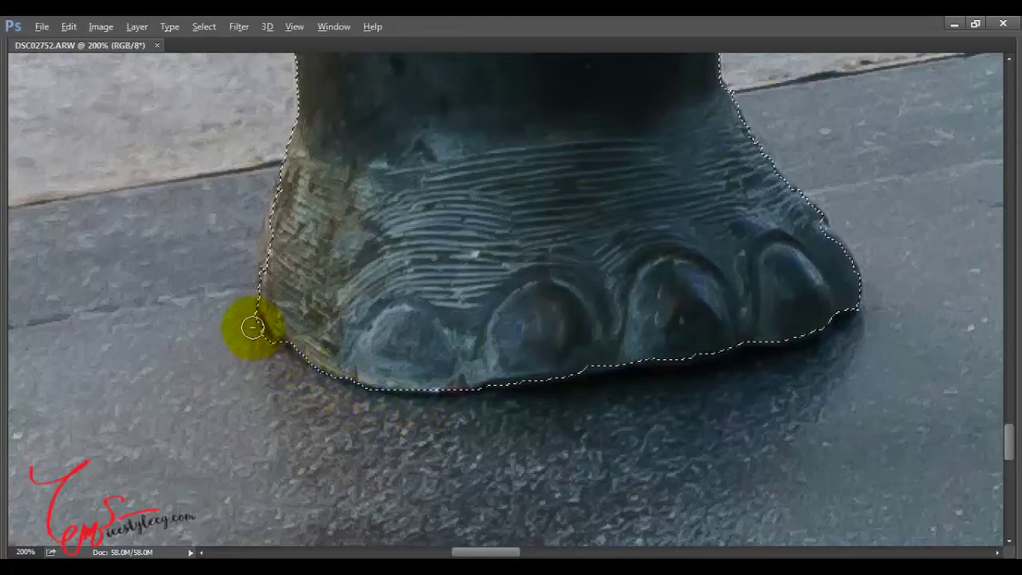
click(630, 358)
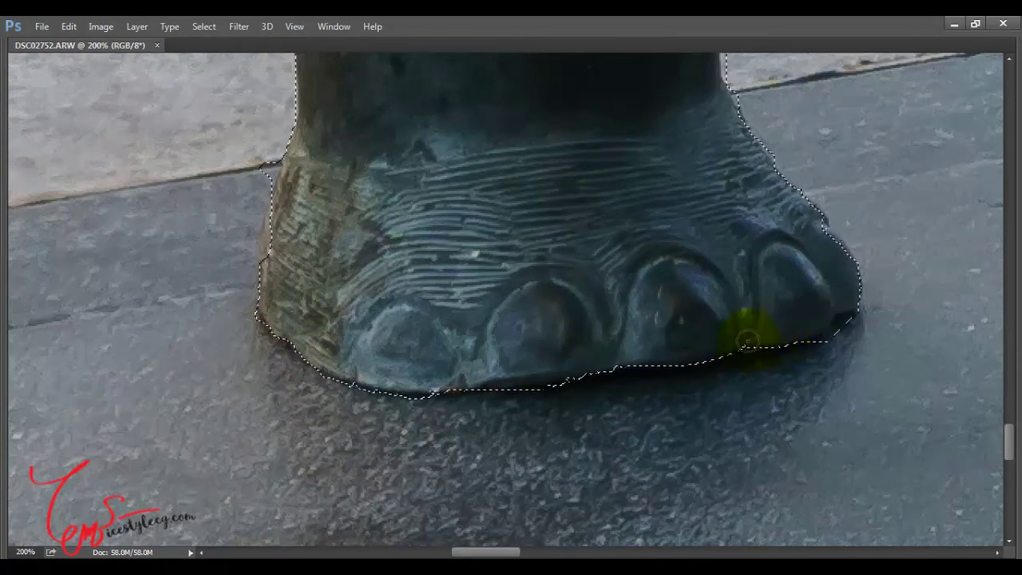
click(431, 390)
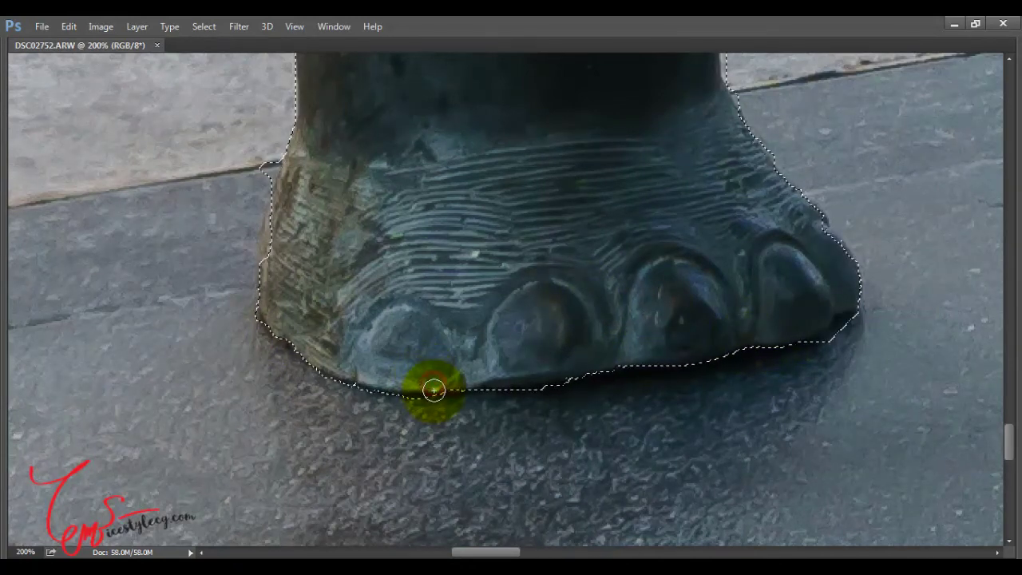
drag(327, 238, 417, 343)
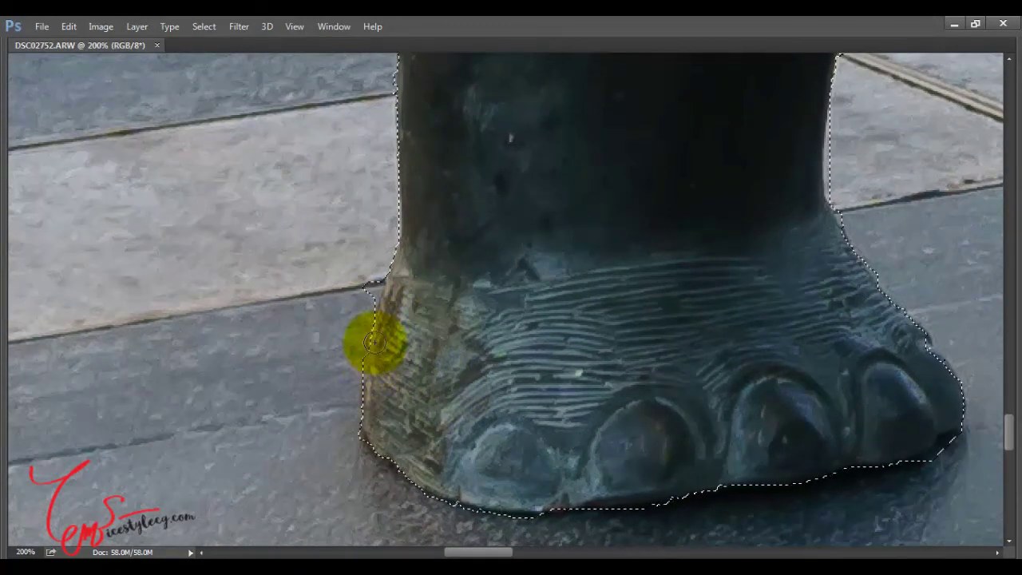
click(357, 431)
drag(356, 431, 371, 389)
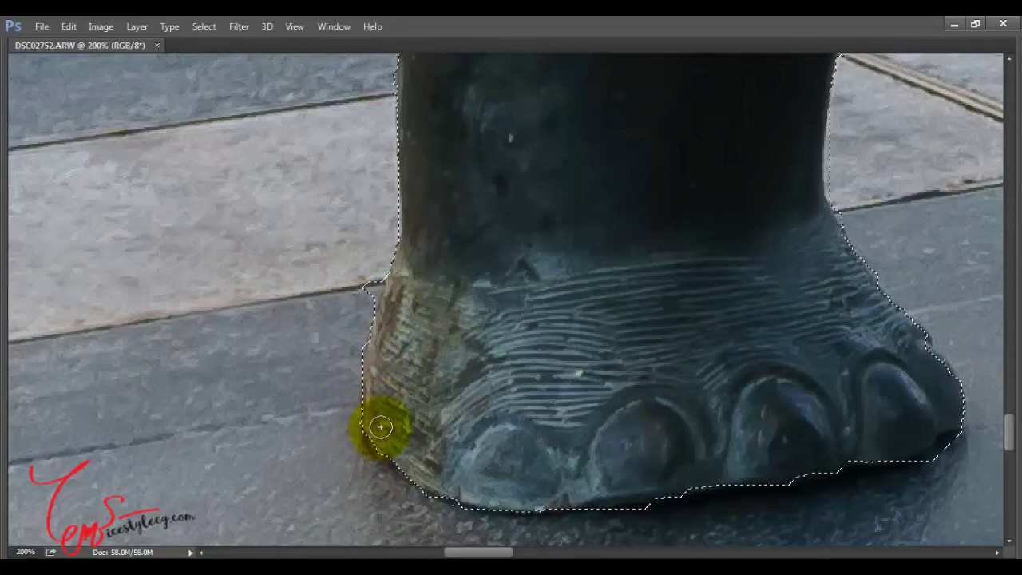
drag(283, 190, 245, 359)
drag(331, 317, 349, 329)
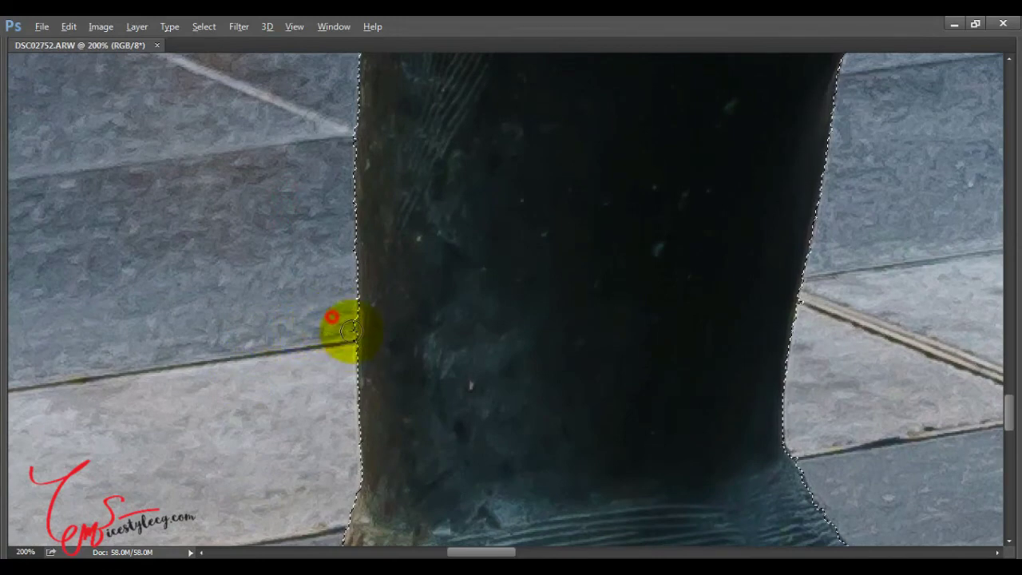
drag(478, 152, 422, 365)
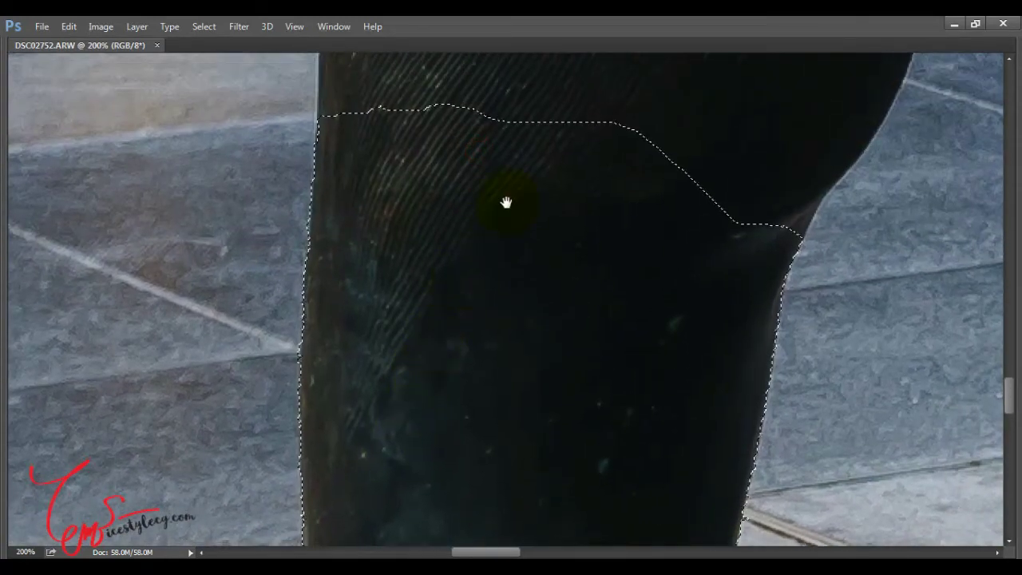
drag(507, 202, 354, 365)
scroll(363, 344, down, 1)
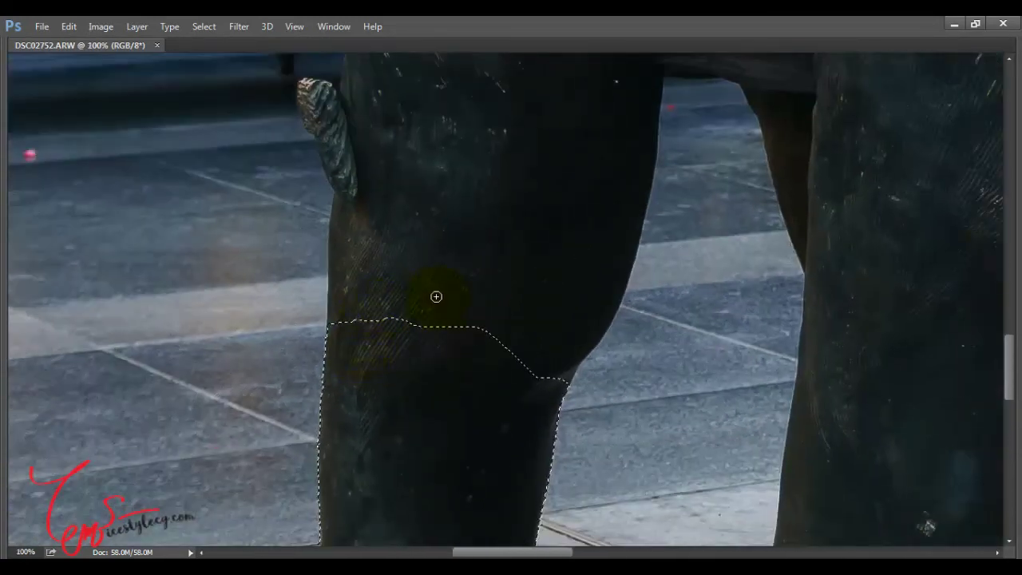
Step: Extend the selection up the leg and upper body, removing the gold stand area
drag(490, 239, 541, 123)
mouse_move(434, 183)
mouse_down()
mouse_move(414, 384)
mouse_move(424, 392)
mouse_move(448, 113)
mouse_move(552, 100)
mouse_move(616, 117)
mouse_up()
drag(215, 183, 223, 244)
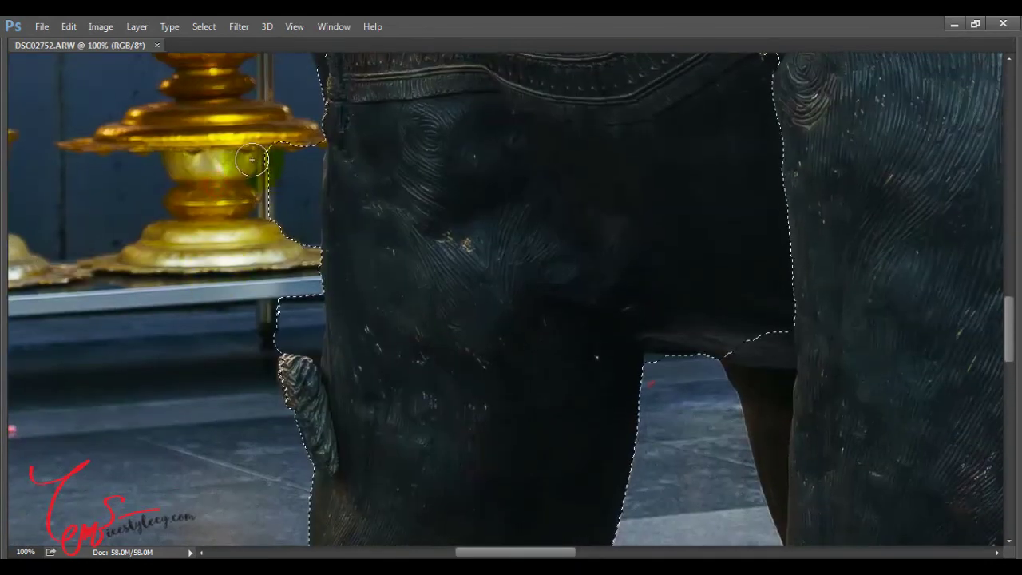
drag(250, 121, 277, 188)
mouse_move(276, 237)
mouse_down()
mouse_move(265, 148)
mouse_move(300, 254)
mouse_up()
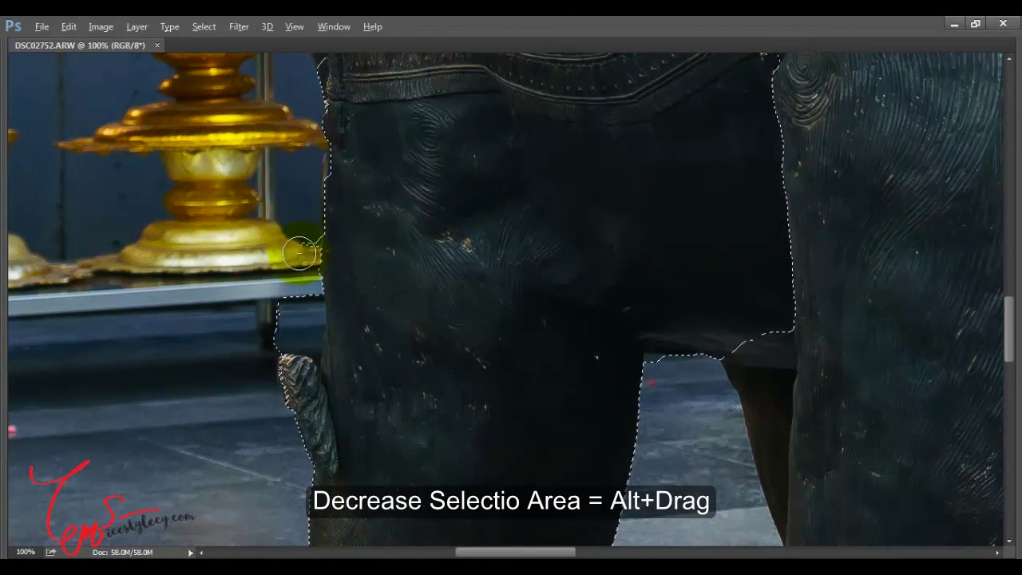
Step: With a smaller brush, subtract the metal rail beside the leg from the selection
key(ctrl+plus)
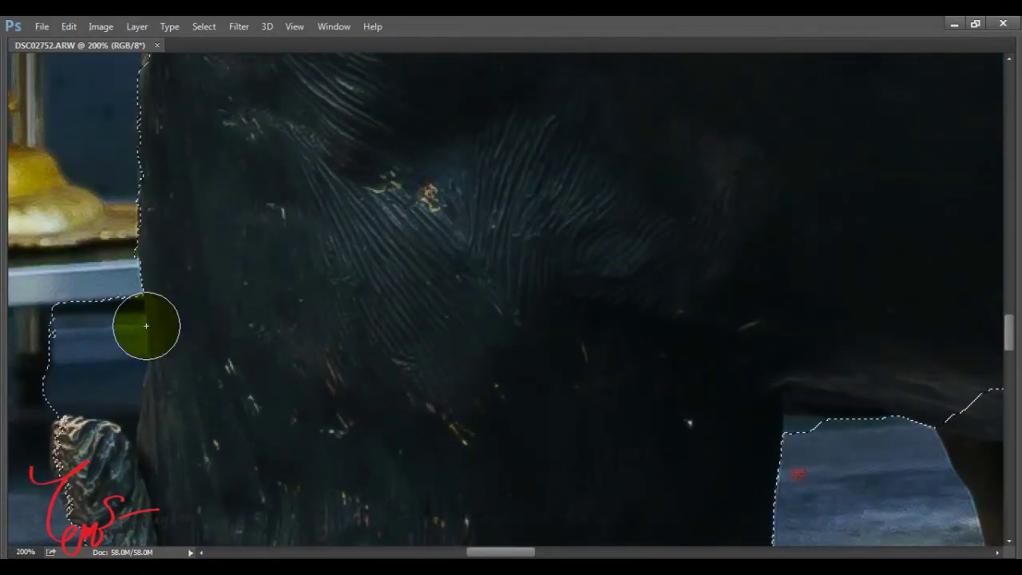
drag(131, 325, 376, 247)
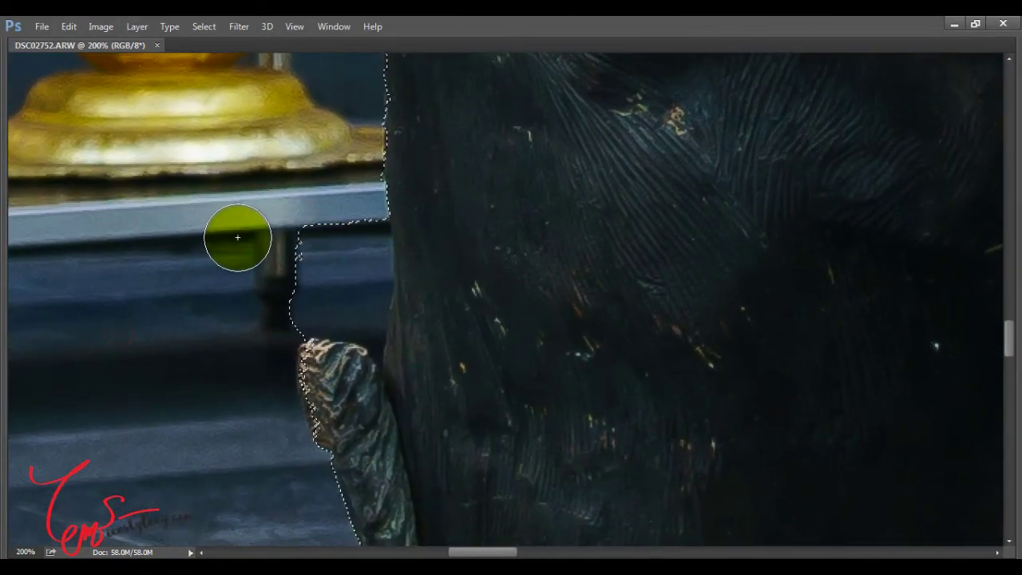
key(bracketleft)
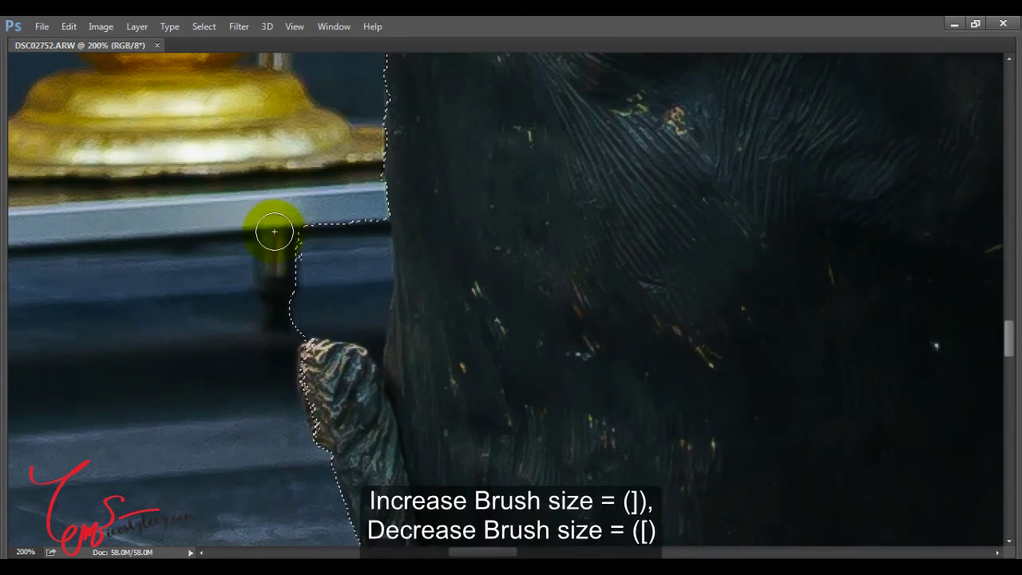
drag(292, 189, 307, 270)
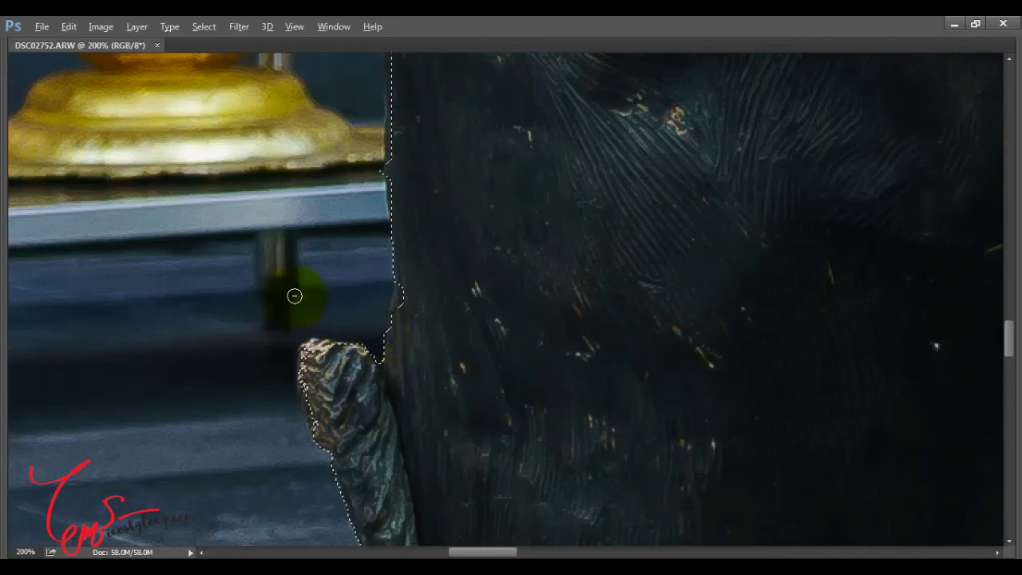
scroll(248, 359, down, 3)
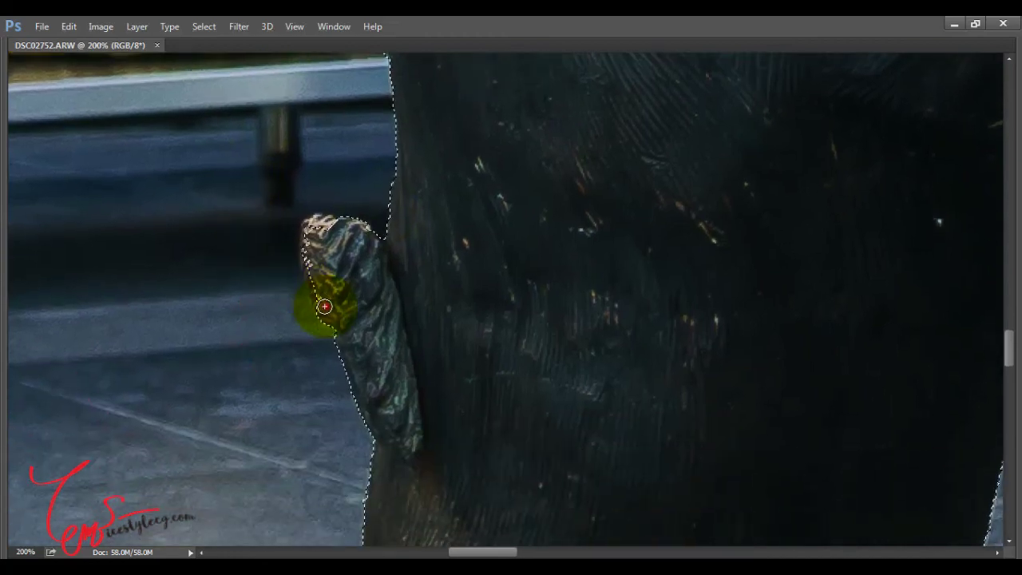
Step: Add the small ornament beside the leg and trim the background from its edges
drag(318, 306, 305, 260)
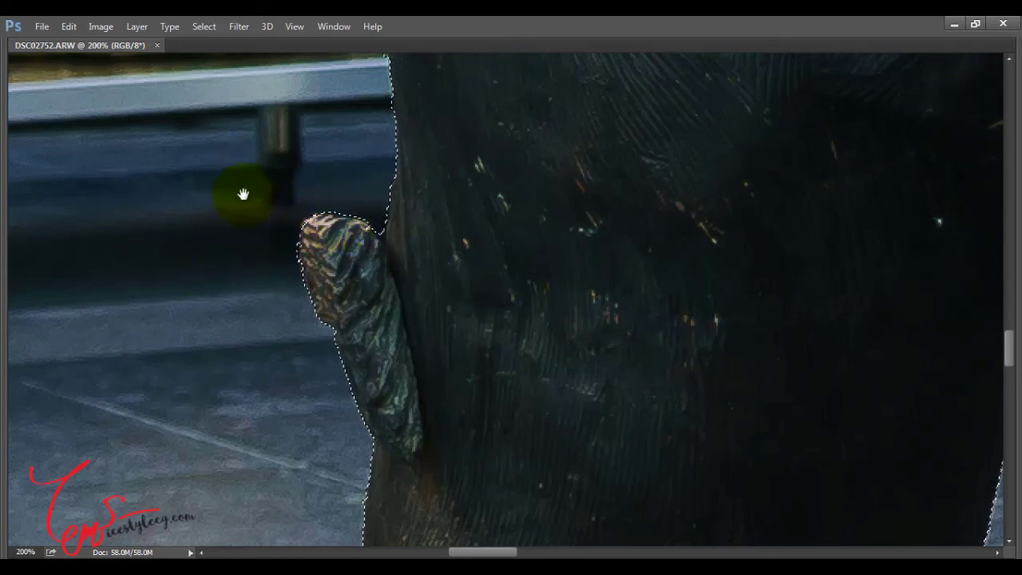
drag(242, 194, 231, 224)
mouse_move(324, 254)
mouse_down()
mouse_move(310, 252)
mouse_move(285, 283)
mouse_up()
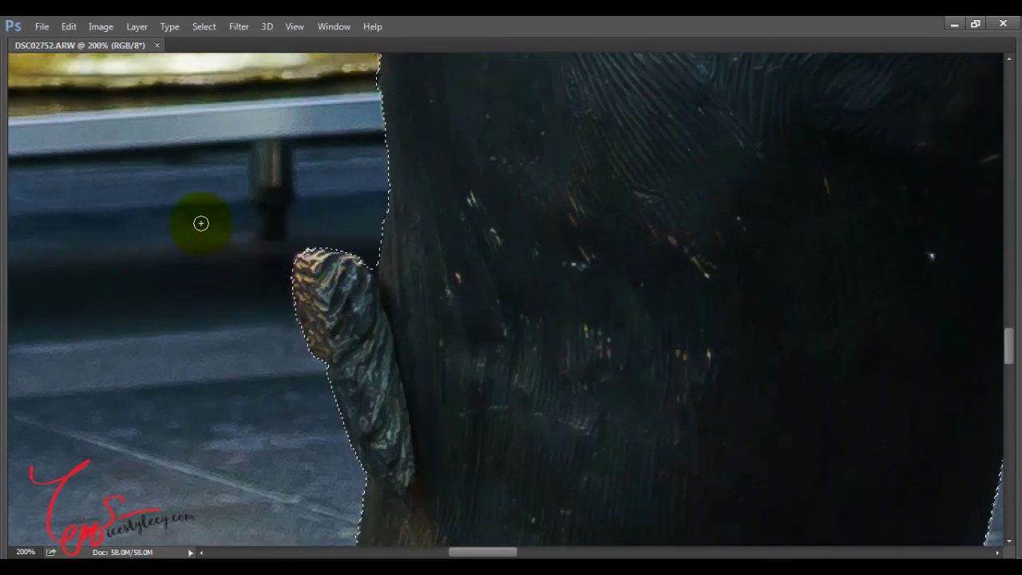
scroll(264, 256, up, 2)
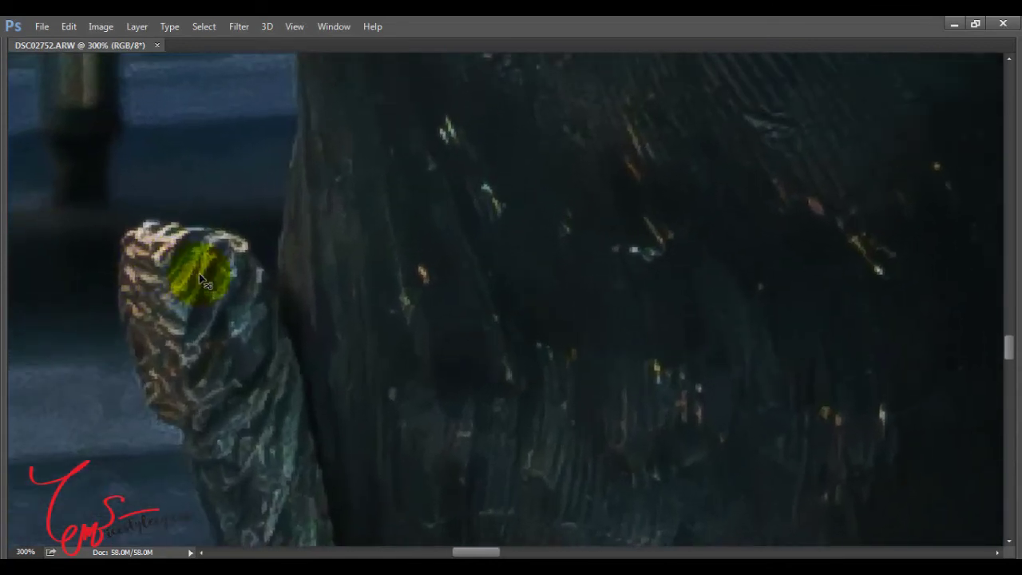
drag(240, 268, 223, 246)
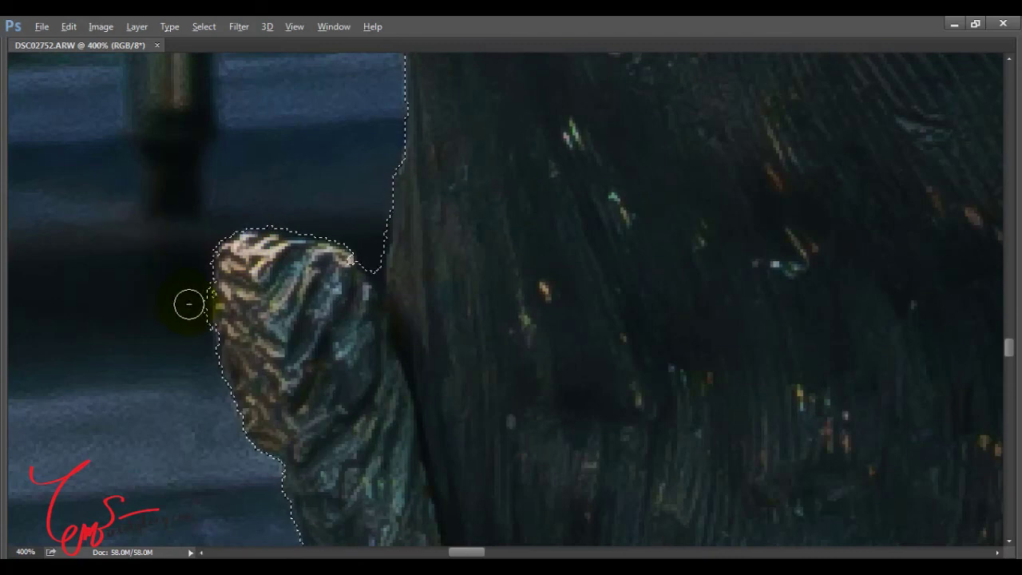
drag(188, 303, 202, 306)
mouse_move(227, 254)
mouse_down()
mouse_move(254, 244)
mouse_move(227, 247)
mouse_move(217, 233)
mouse_up()
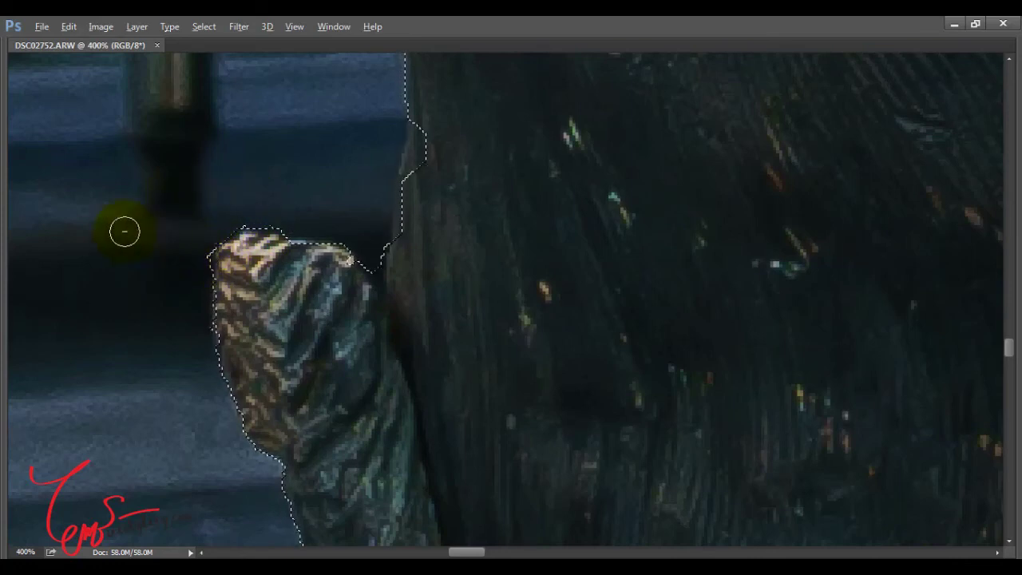
key(ctrl+minus)
key(ctrl+minus)
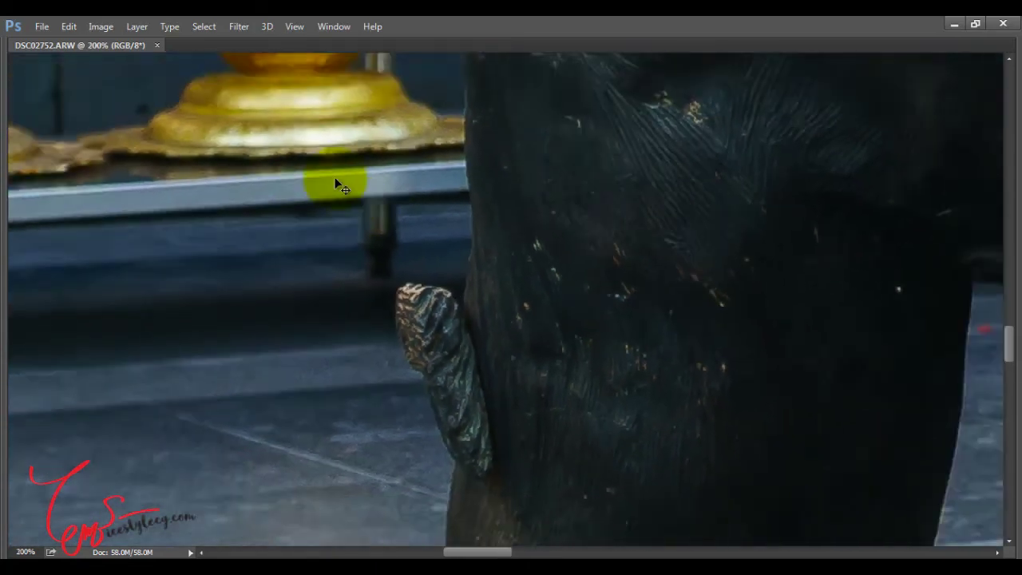
key(ctrl+minus)
Step: At 50% zoom, brush the selection over the red saddle cloth and across the ear onto the head
drag(367, 177, 275, 318)
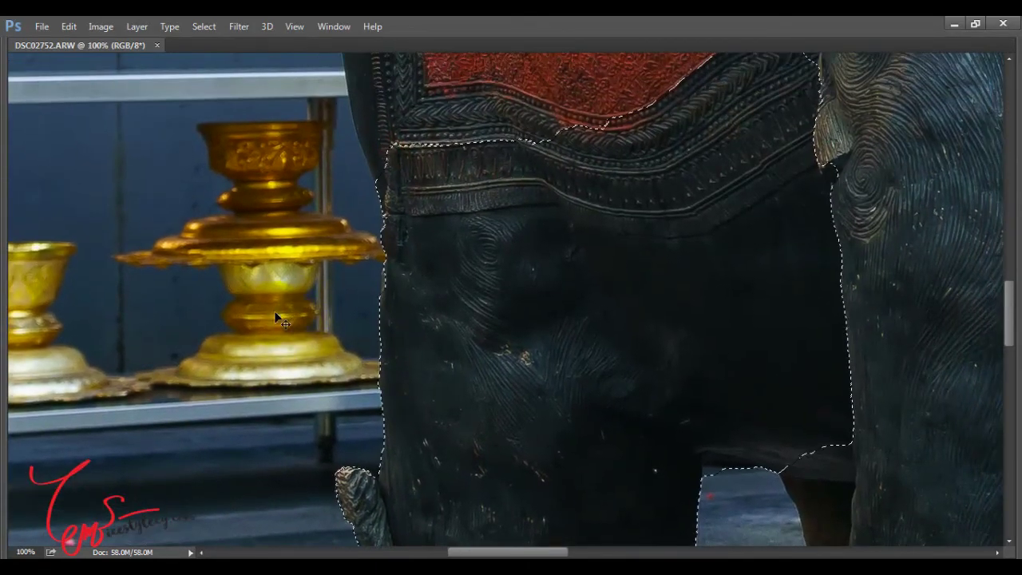
key(ctrl+plus)
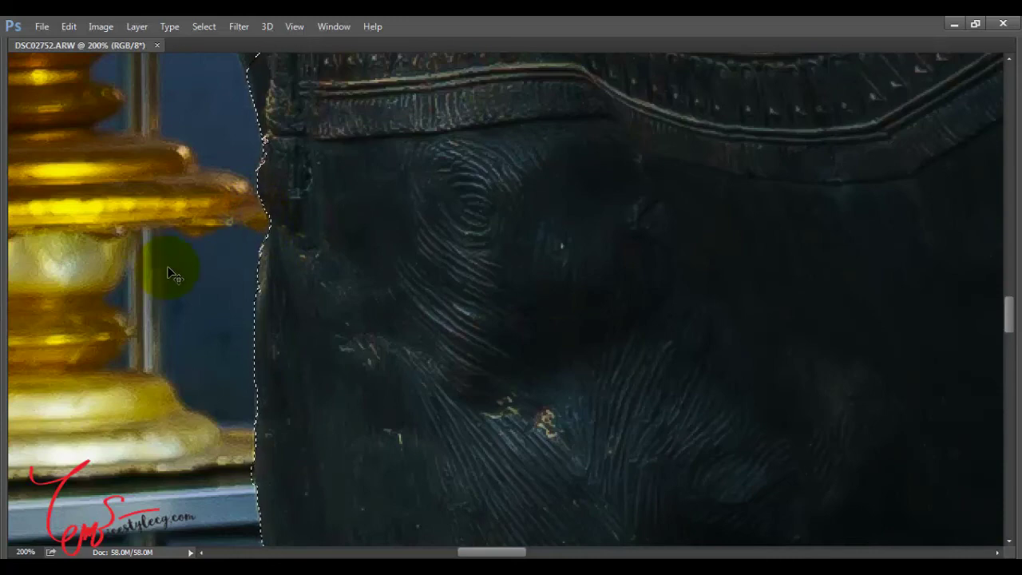
key(ctrl+plus)
drag(226, 155, 394, 354)
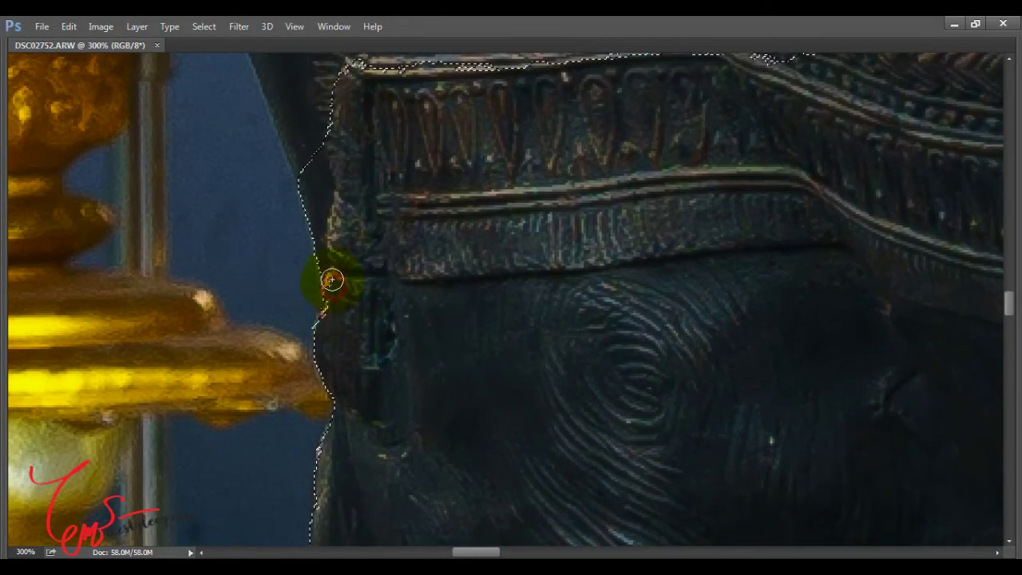
key(ctrl+minus)
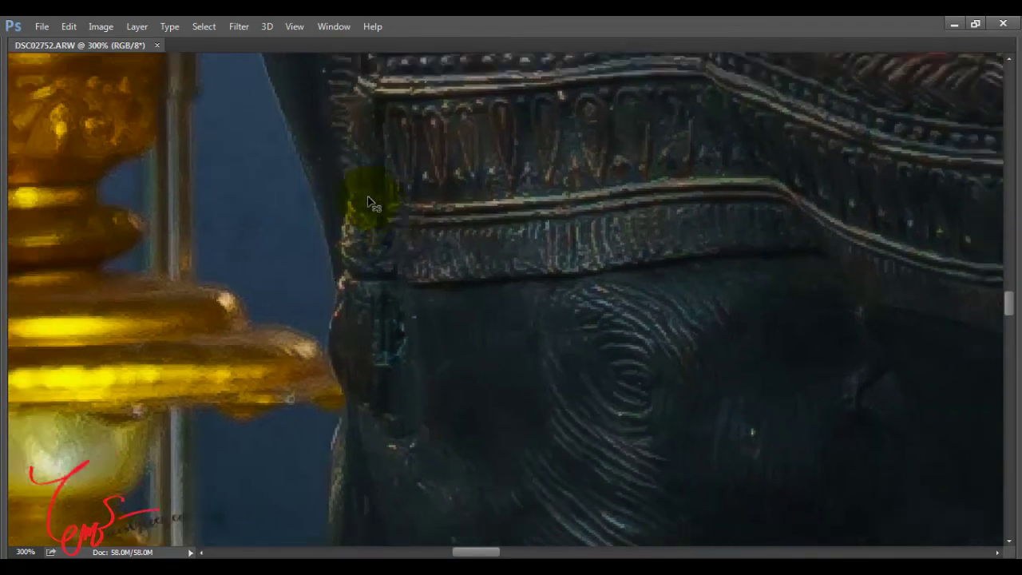
key(ctrl+minus)
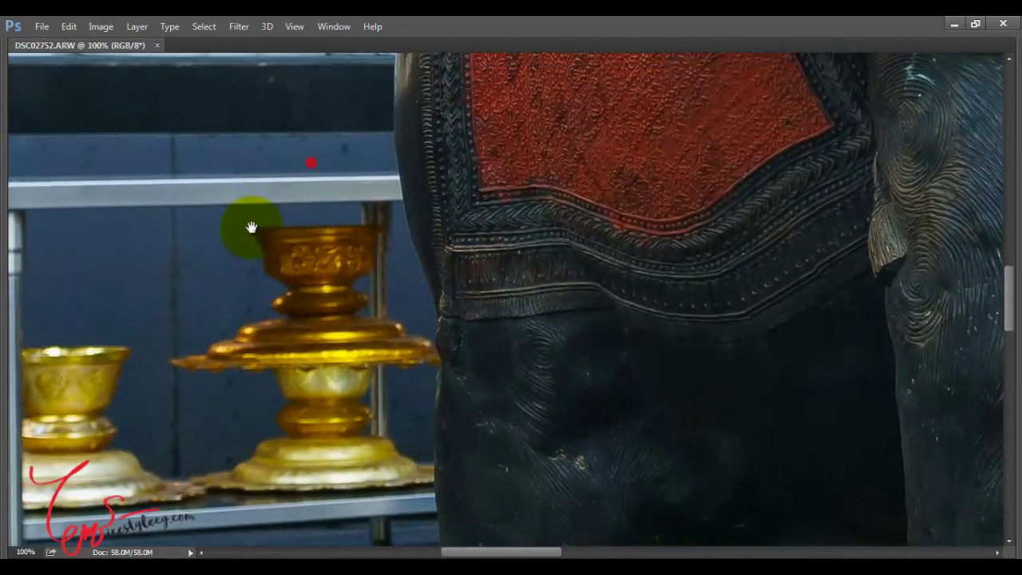
key(ctrl+minus)
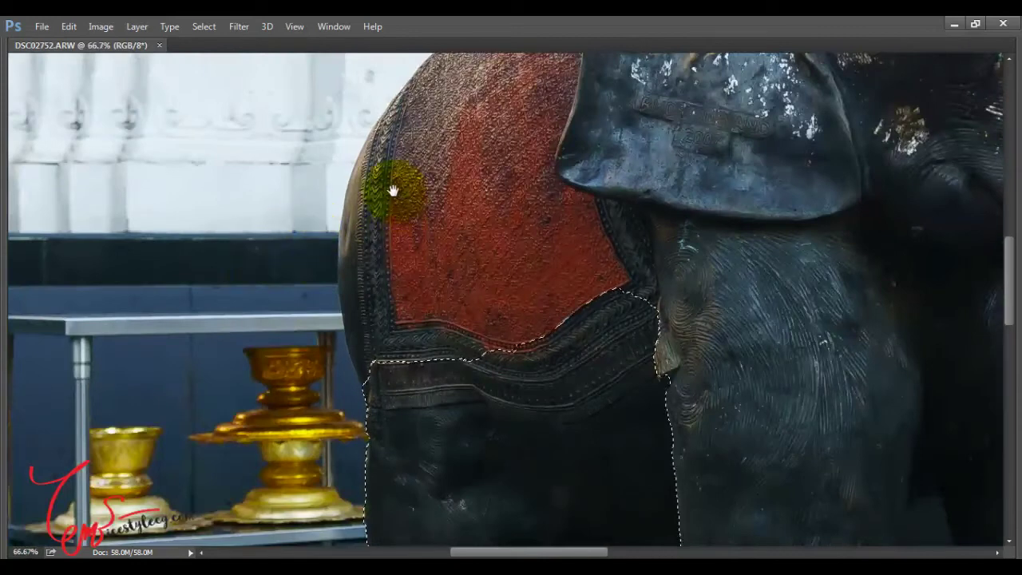
key(ctrl+minus)
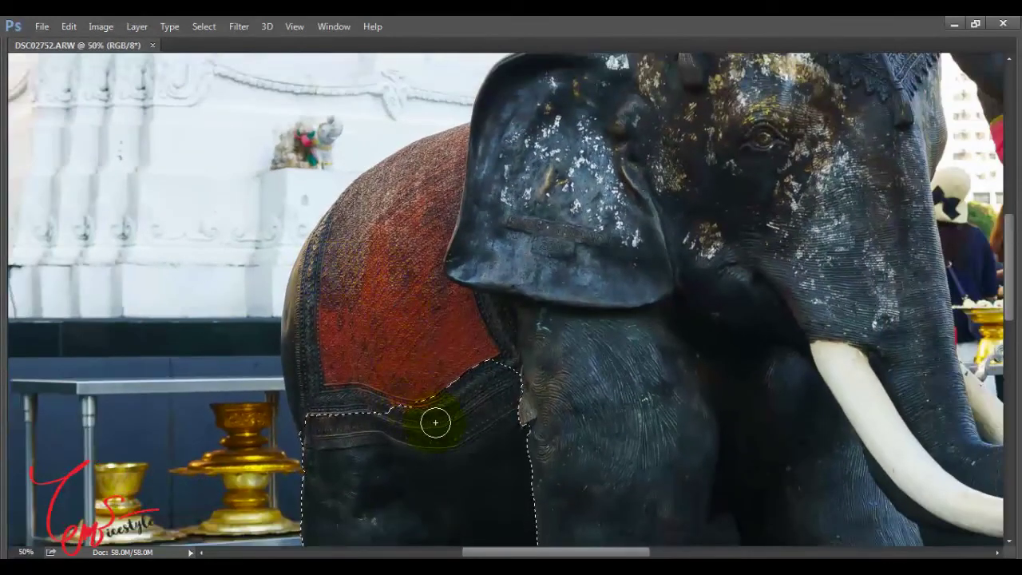
mouse_move(435, 420)
mouse_down()
mouse_move(407, 224)
mouse_move(358, 280)
mouse_move(202, 395)
mouse_up()
mouse_move(272, 343)
mouse_down()
mouse_move(572, 206)
mouse_move(676, 183)
mouse_move(710, 218)
mouse_move(712, 308)
mouse_move(692, 383)
mouse_move(591, 381)
mouse_move(519, 412)
mouse_up()
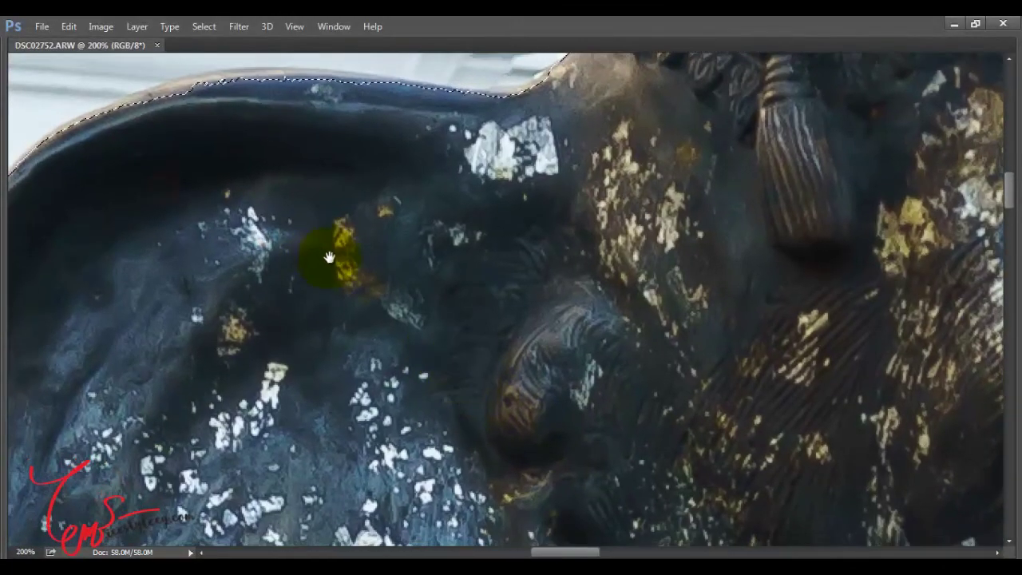
Step: Brush along the ear's top edge against the white wall and where it joins the head
drag(329, 257, 535, 359)
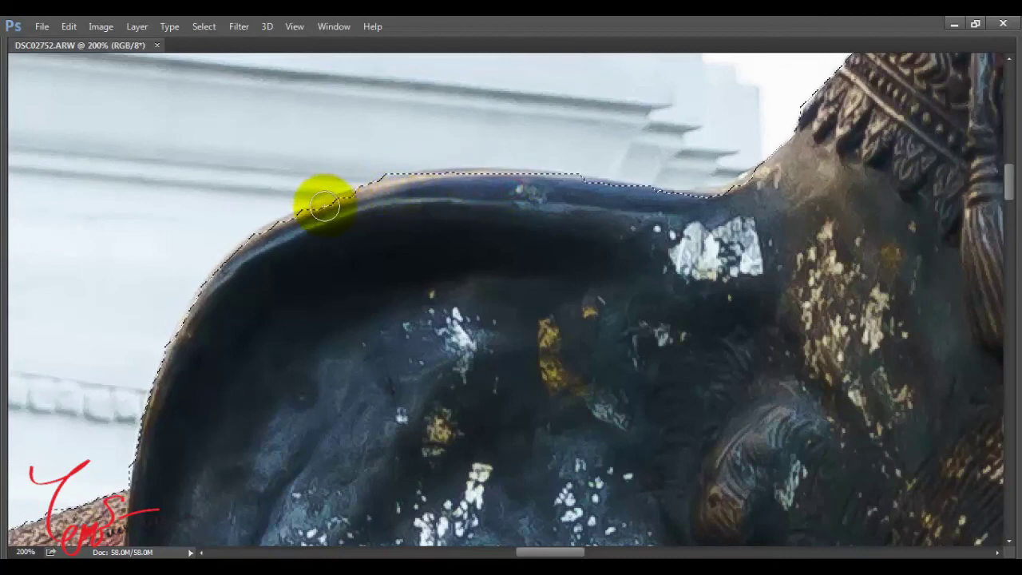
drag(296, 214, 435, 186)
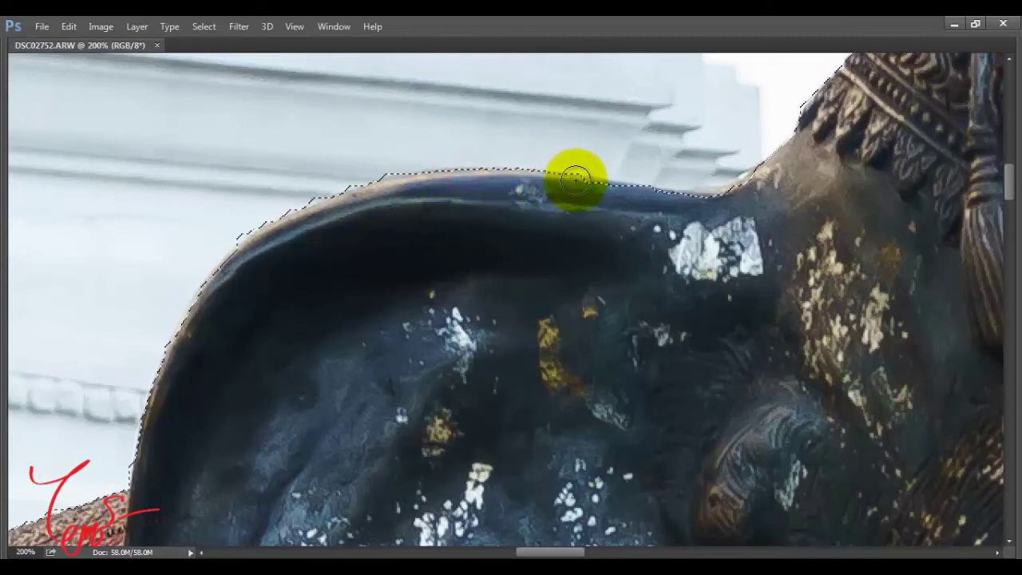
drag(630, 188, 674, 194)
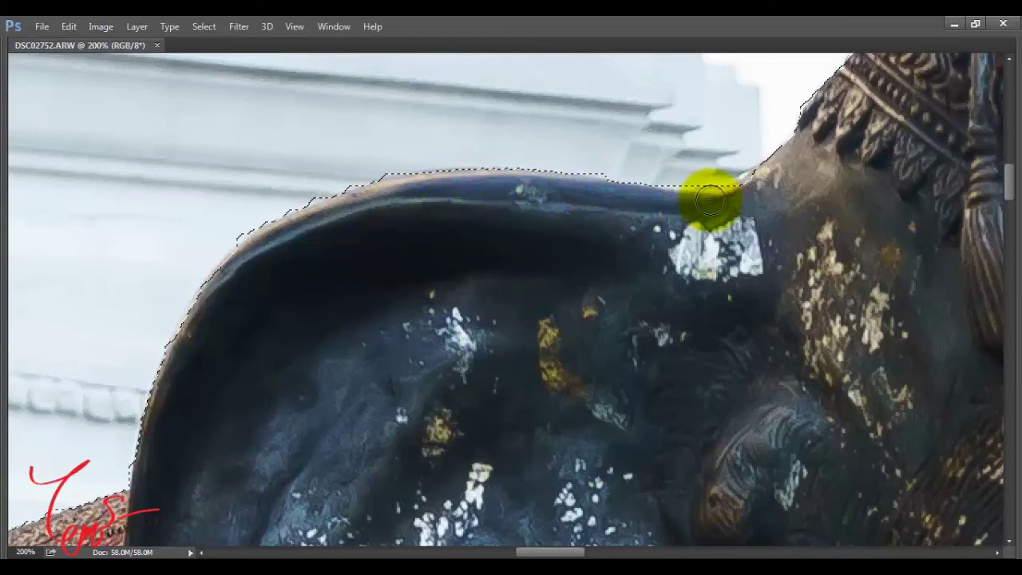
drag(774, 177, 744, 189)
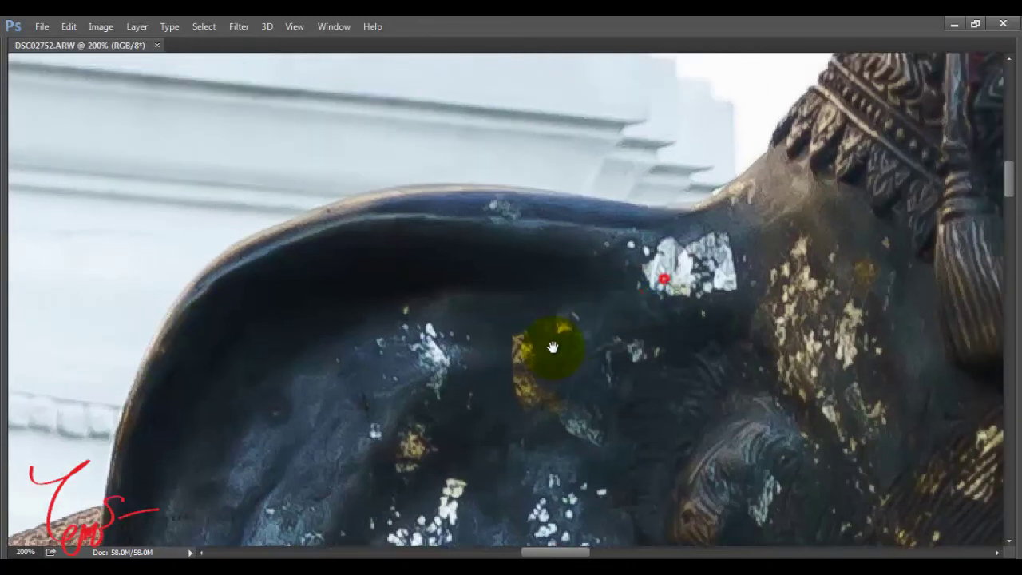
mouse_move(588, 292)
mouse_down()
mouse_move(537, 327)
mouse_move(525, 315)
mouse_up()
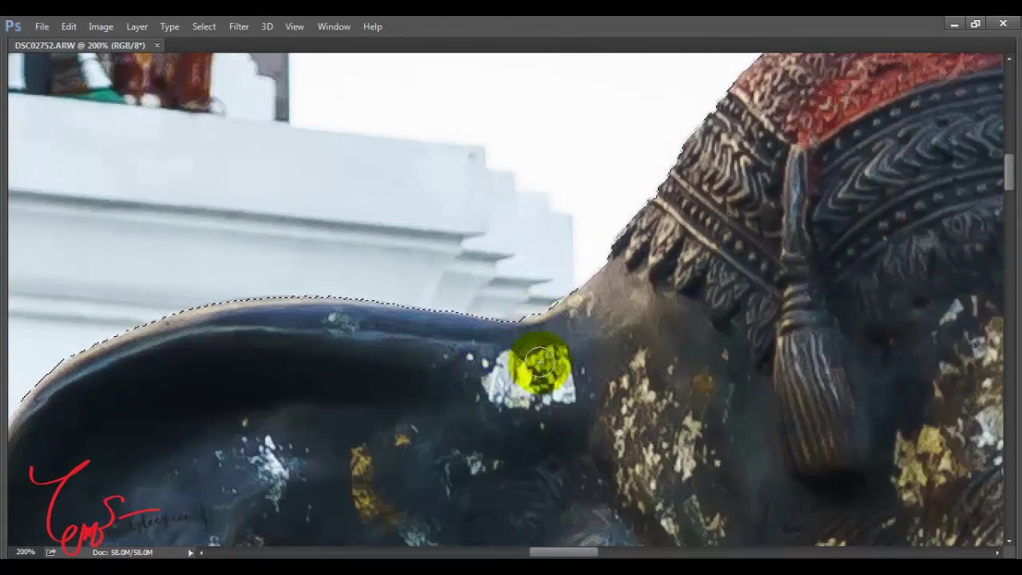
mouse_move(540, 361)
mouse_down()
mouse_move(560, 319)
mouse_move(517, 323)
mouse_move(491, 310)
mouse_up()
Step: Paint the selection along the trunk and trim it beside the visitor's hat
key(ctrl+minus)
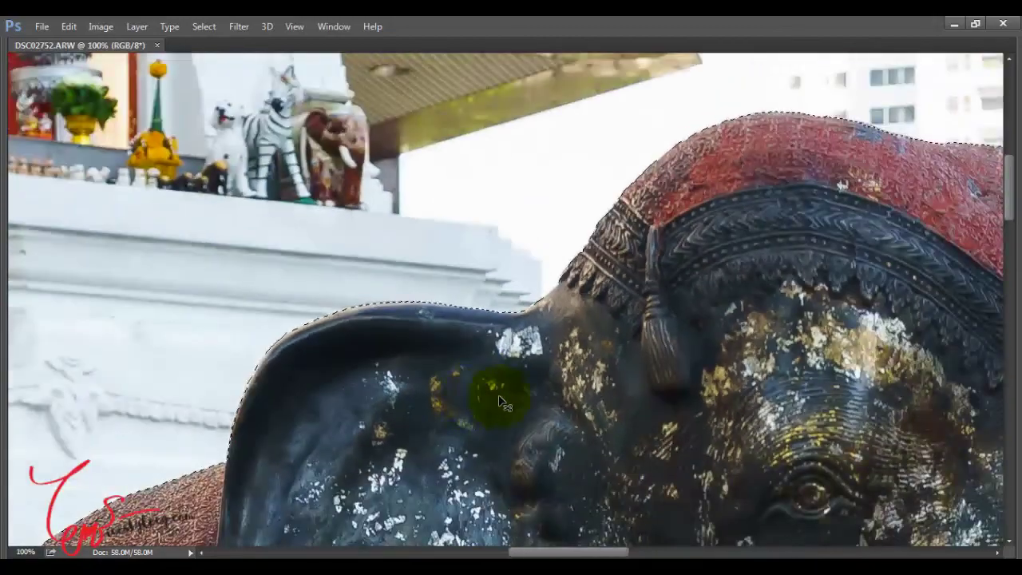
drag(628, 231, 520, 229)
drag(813, 353, 612, 285)
drag(681, 314, 565, 230)
mouse_move(621, 413)
mouse_down()
mouse_move(566, 246)
mouse_move(589, 335)
mouse_move(573, 275)
mouse_up()
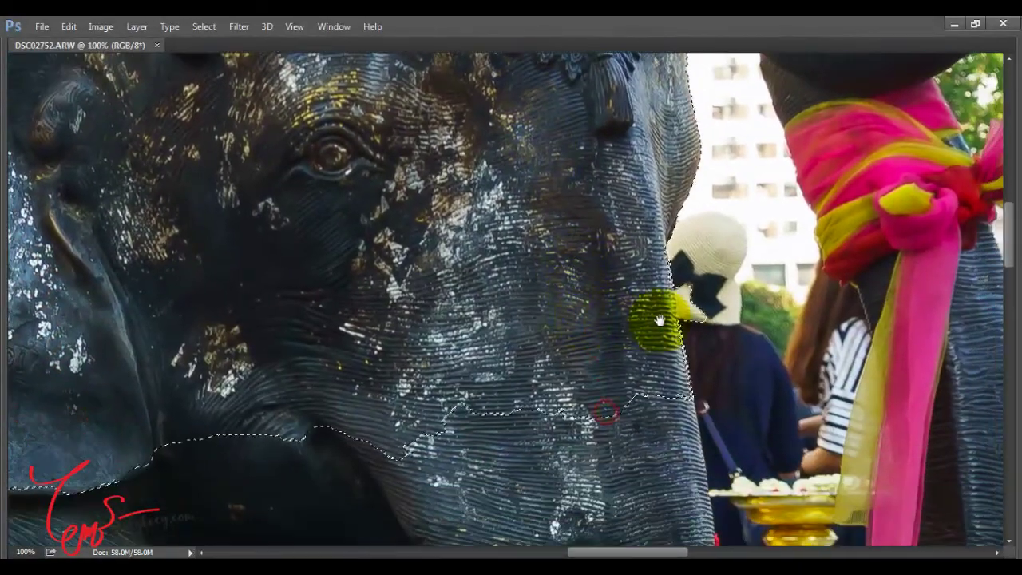
key(ctrl+plus)
drag(673, 279, 406, 330)
mouse_move(575, 297)
mouse_down()
mouse_move(631, 322)
mouse_move(639, 342)
mouse_up()
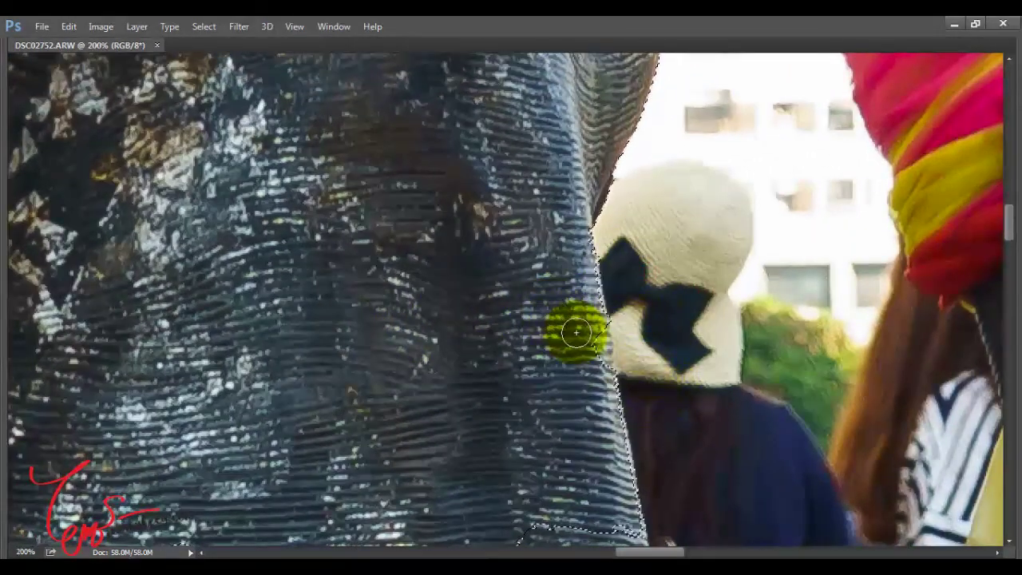
mouse_move(577, 332)
mouse_down()
mouse_move(602, 335)
mouse_move(580, 236)
mouse_up()
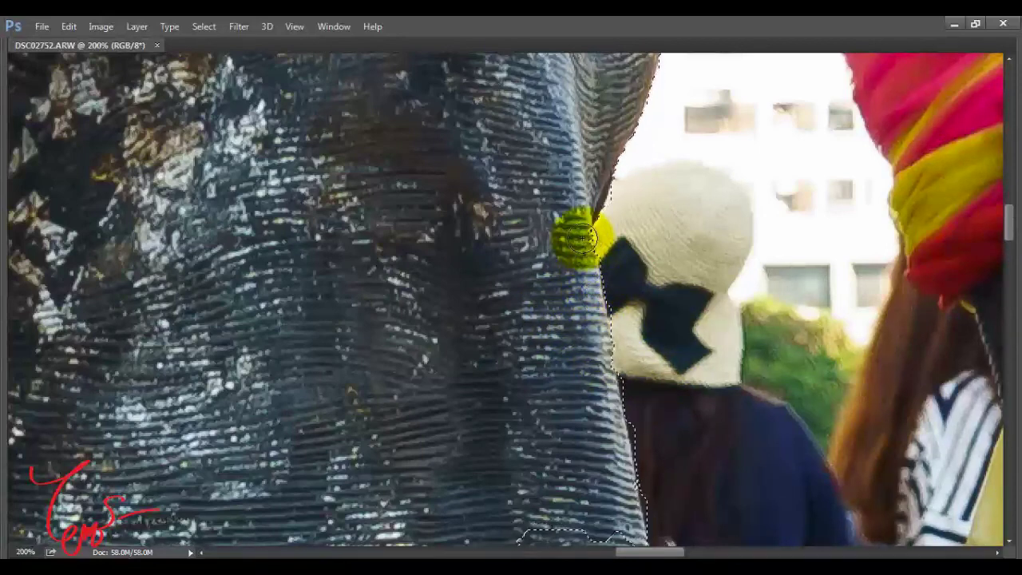
Step: Subtract the hat bow and tidy the selection along the trunk's lower edge
key(ctrl+plus)
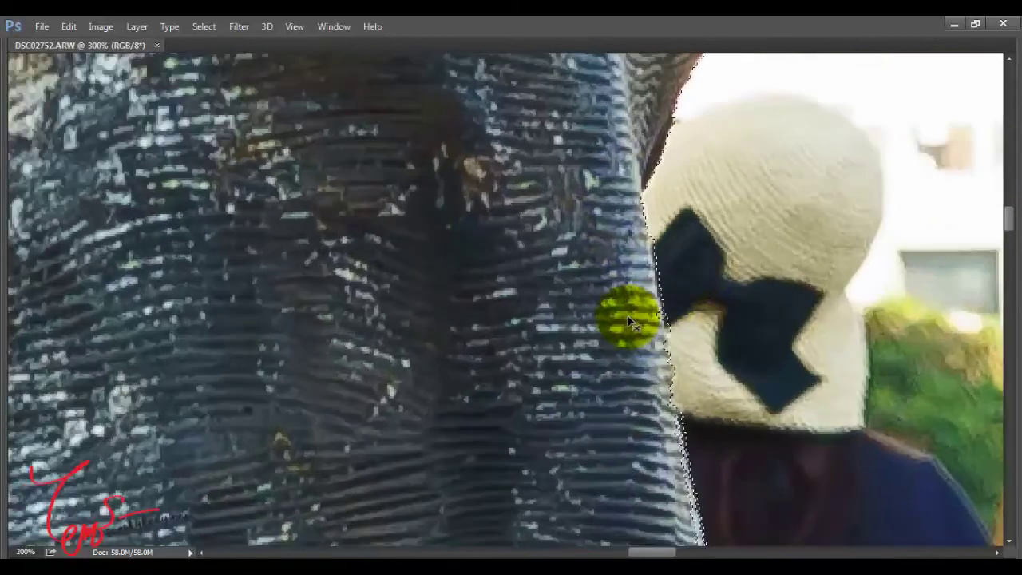
key(ctrl+plus)
mouse_move(622, 396)
mouse_down()
mouse_move(486, 299)
mouse_move(442, 296)
mouse_up()
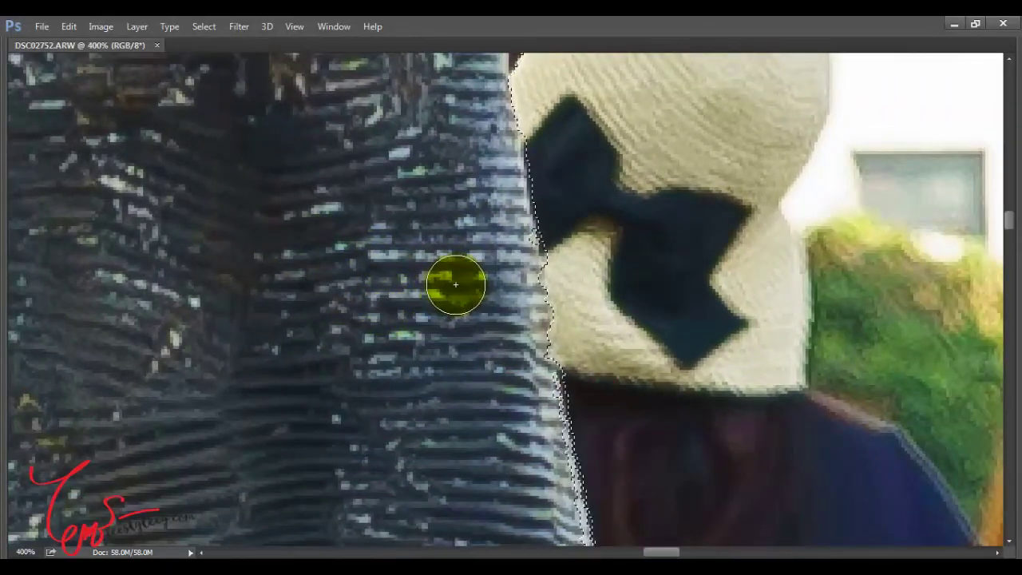
drag(503, 246, 589, 241)
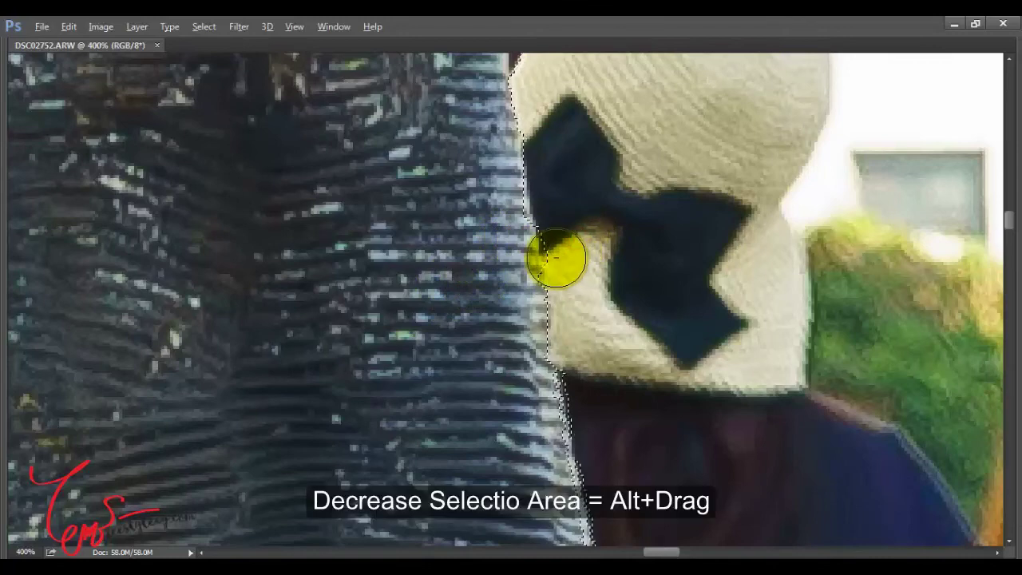
drag(588, 241, 556, 258)
mouse_move(631, 260)
mouse_down()
mouse_move(593, 292)
mouse_move(538, 403)
mouse_move(554, 486)
mouse_move(550, 447)
mouse_move(499, 471)
mouse_move(438, 285)
mouse_move(445, 296)
mouse_move(482, 194)
mouse_move(488, 256)
mouse_move(498, 223)
mouse_move(481, 137)
mouse_move(511, 175)
mouse_up()
scroll(566, 343, down, 1)
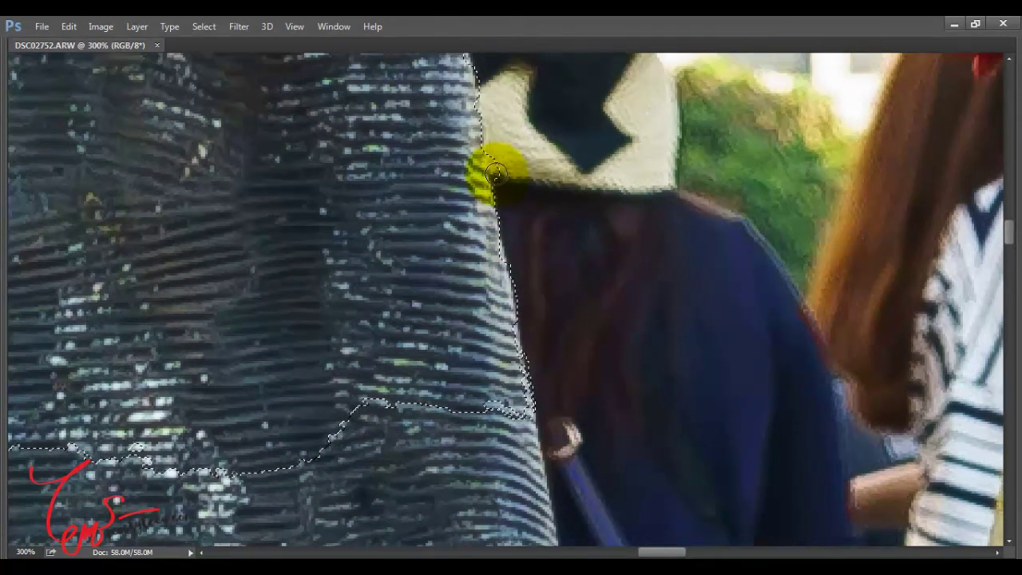
drag(489, 145, 523, 201)
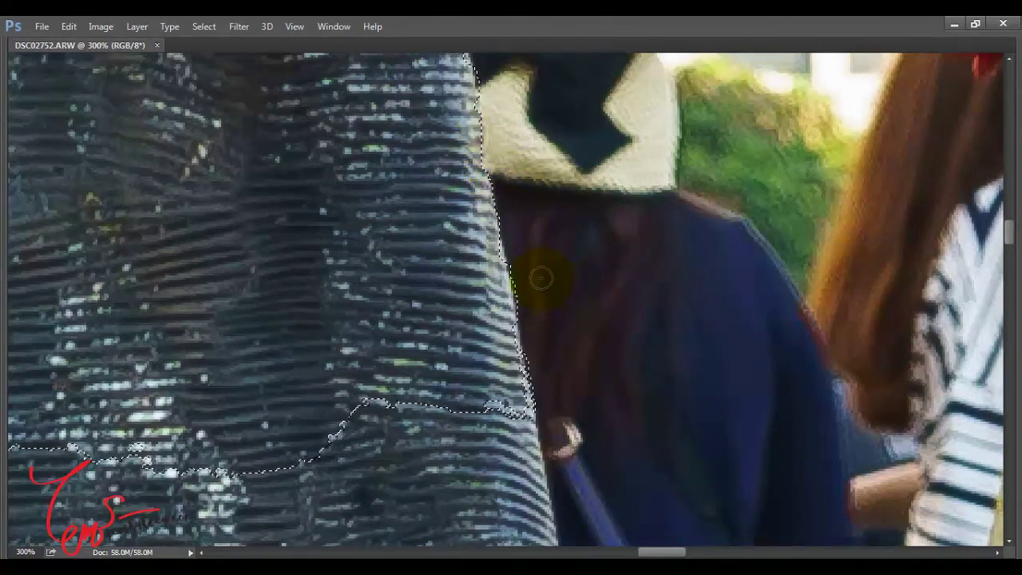
mouse_move(479, 376)
mouse_down()
mouse_move(474, 382)
mouse_move(389, 213)
mouse_up()
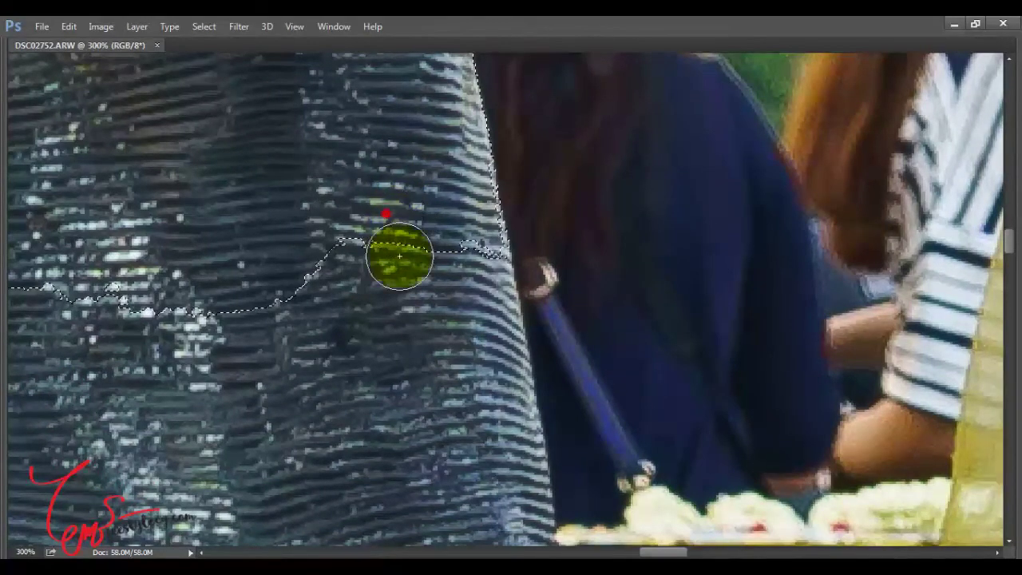
drag(440, 402, 447, 442)
Step: Add the dark area below the elephant's head to the selection
key(ctrl+minus)
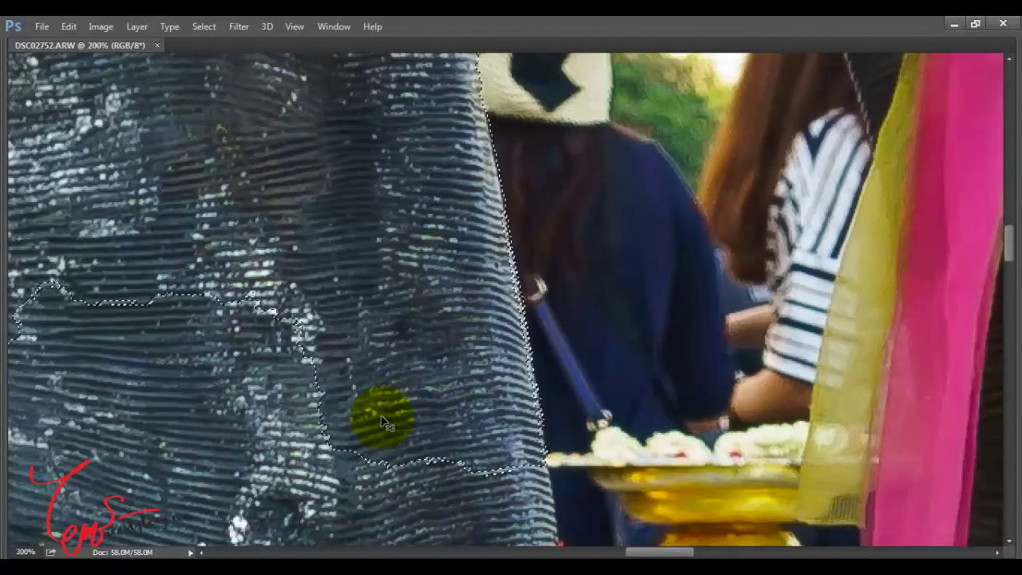
key(ctrl+minus)
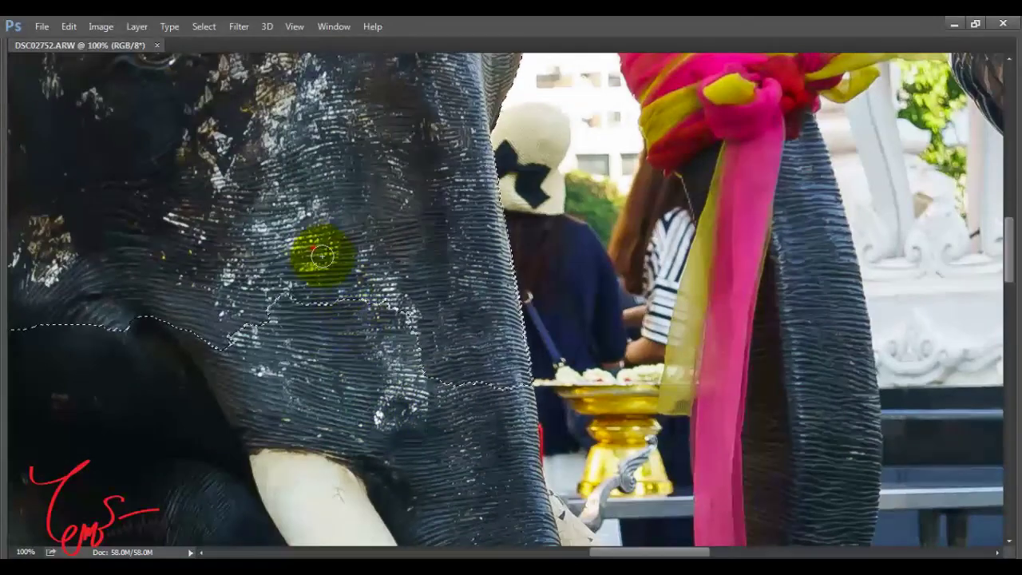
key(ctrl+d)
drag(370, 232, 595, 90)
key(ctrl+z)
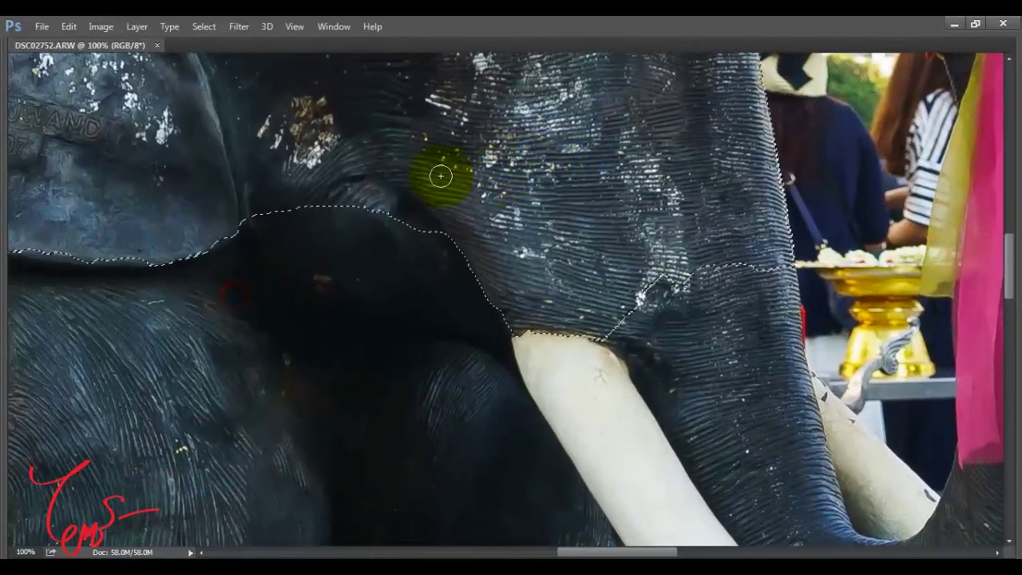
mouse_move(419, 387)
mouse_down()
mouse_move(520, 390)
mouse_move(635, 413)
mouse_move(702, 404)
mouse_move(706, 344)
mouse_up()
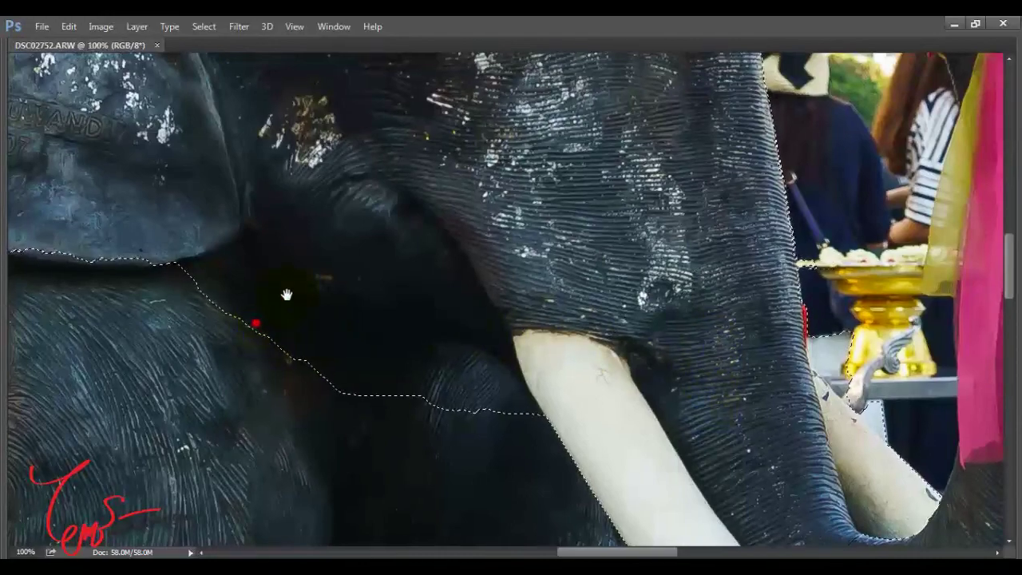
Step: Extend the selection across the head to the tusk and onto the front leg
drag(251, 322, 502, 187)
mouse_move(463, 217)
mouse_down()
mouse_move(427, 365)
mouse_move(542, 377)
mouse_up()
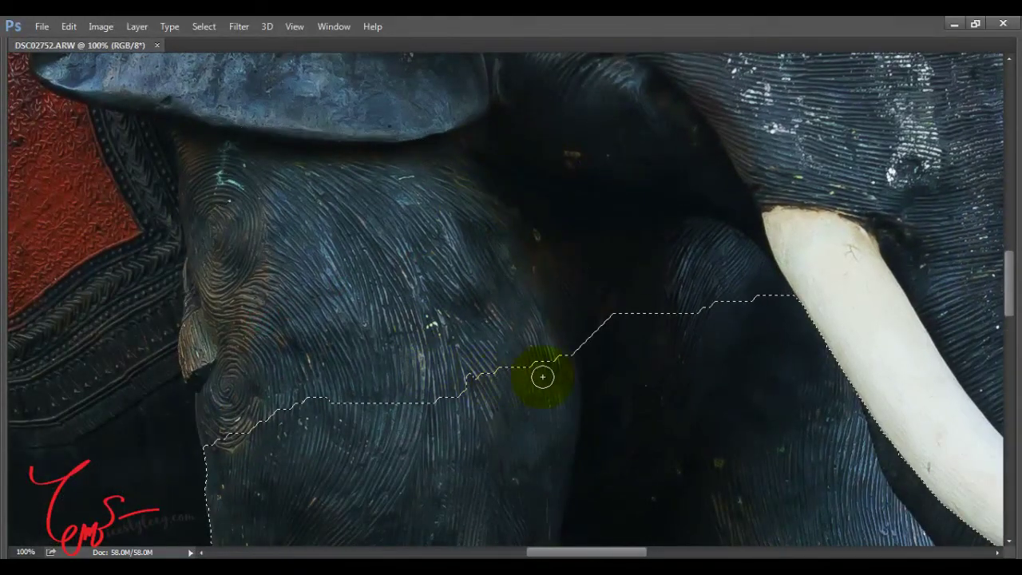
key(ctrl+minus)
key(ctrl+minus)
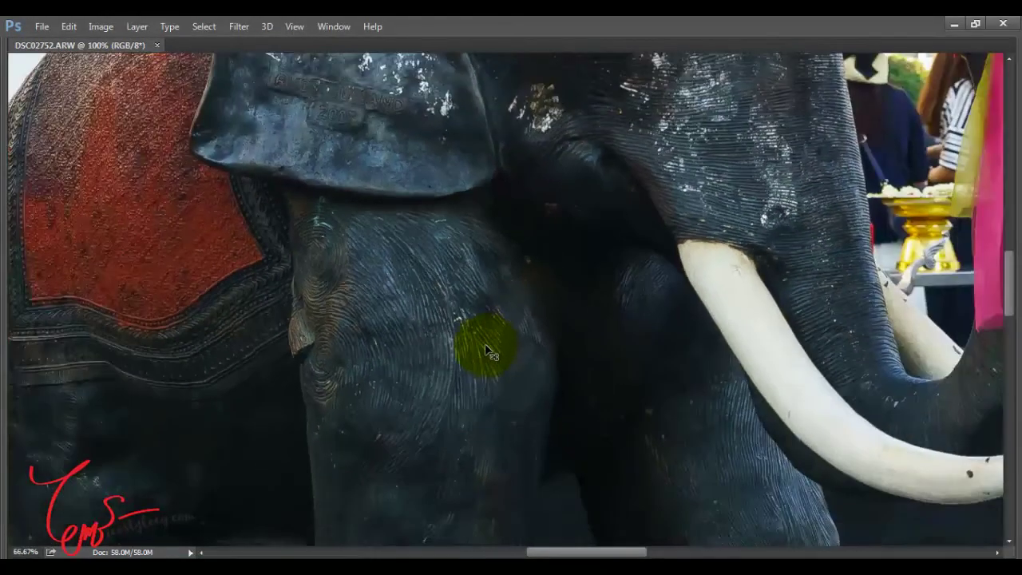
key(ctrl+minus)
mouse_move(452, 402)
mouse_down()
mouse_move(368, 247)
mouse_move(385, 167)
mouse_up()
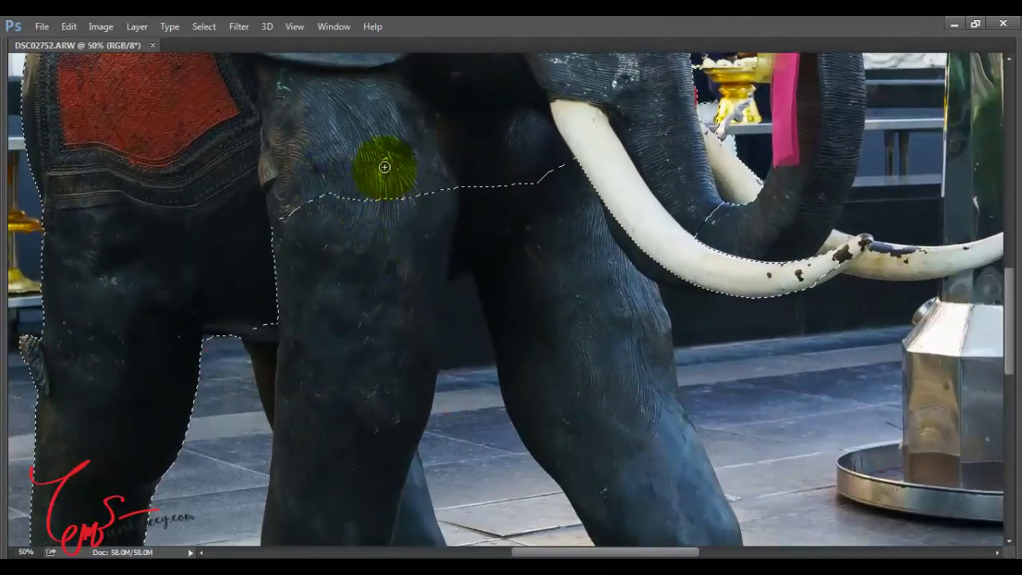
Step: Extend the selection further down the elephant's leg
drag(384, 296, 374, 343)
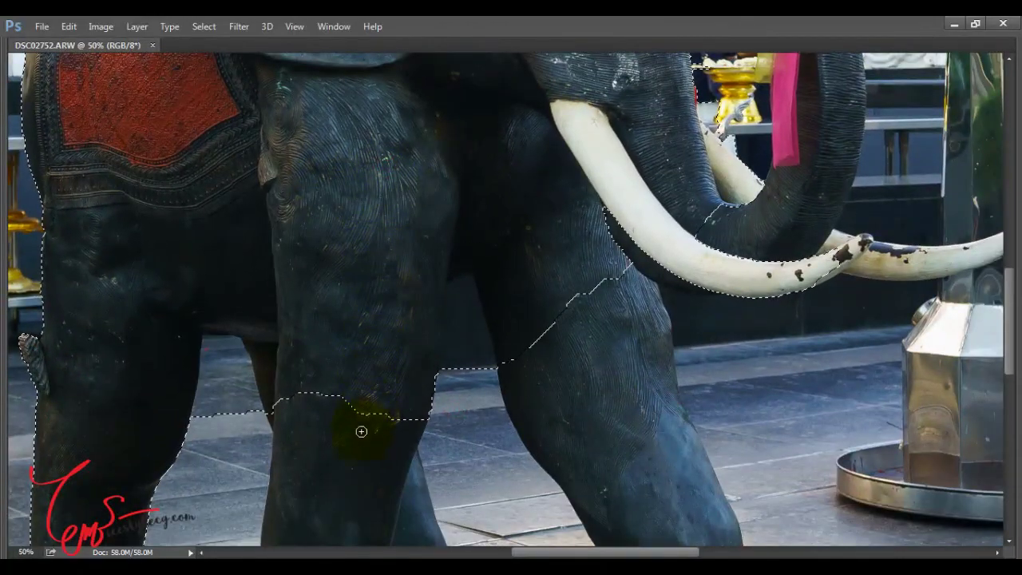
mouse_move(331, 397)
mouse_down()
mouse_move(415, 319)
mouse_move(473, 320)
mouse_up()
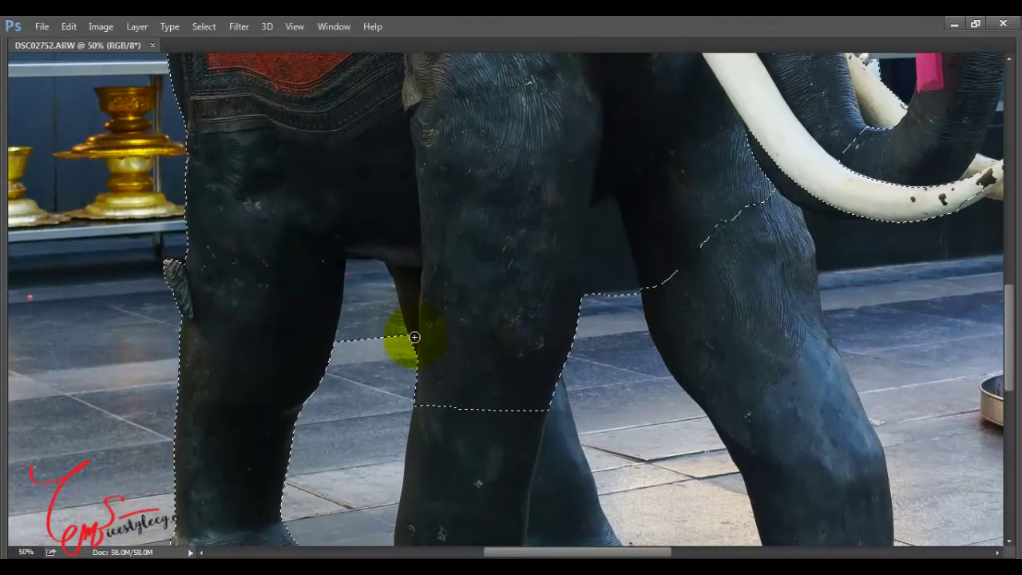
key(ctrl+plus)
key(ctrl+plus)
key(ctrl+plus)
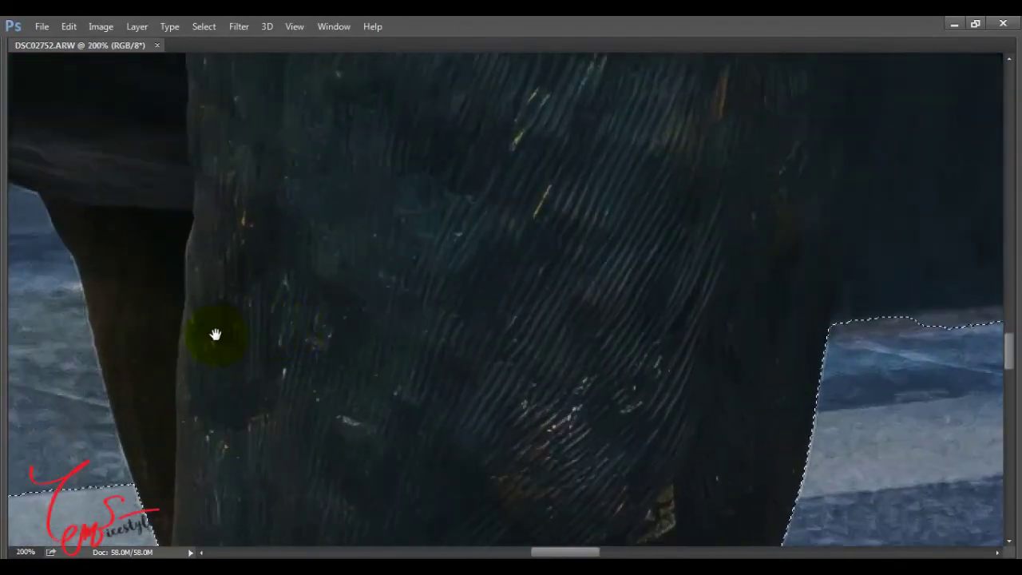
mouse_move(213, 335)
mouse_down()
mouse_move(463, 255)
mouse_move(599, 235)
mouse_up()
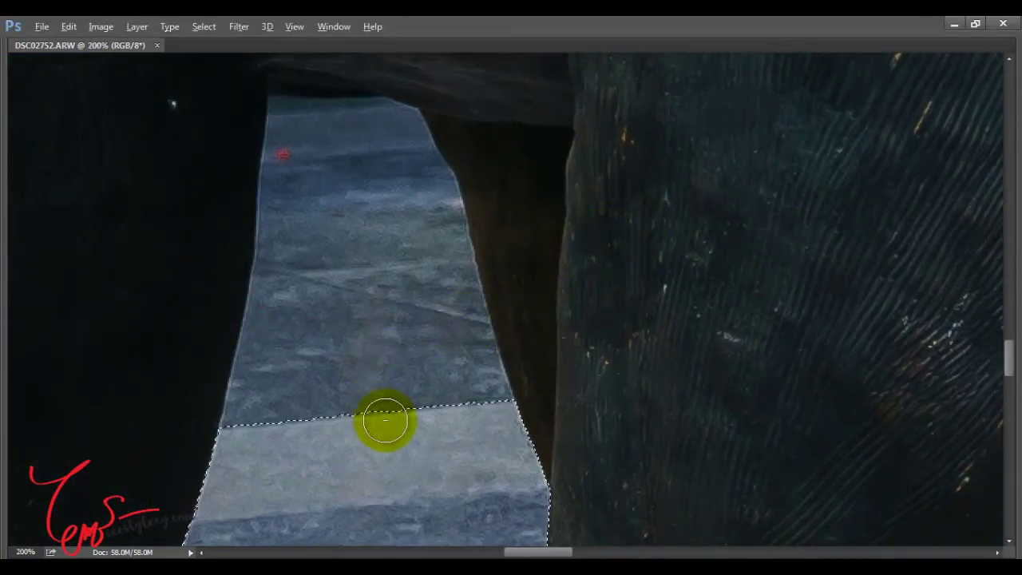
Step: Subtract the floor visible in the gap between the legs
mouse_move(388, 219)
mouse_down()
mouse_move(354, 178)
mouse_move(360, 159)
mouse_move(330, 199)
mouse_move(359, 330)
mouse_up()
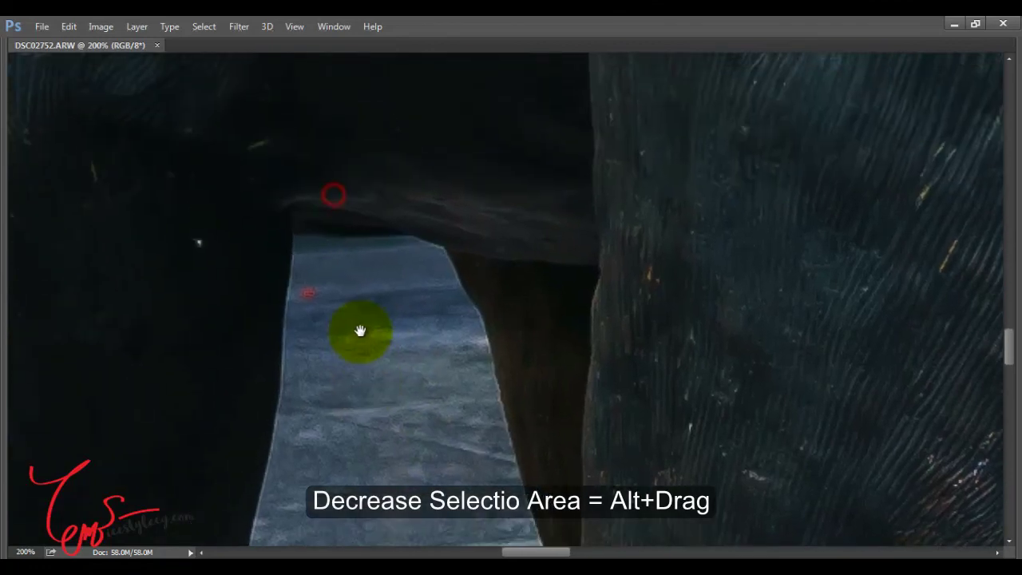
key(ctrl+plus)
key(ctrl+plus)
mouse_move(236, 281)
mouse_down()
mouse_move(366, 283)
mouse_move(484, 304)
mouse_up()
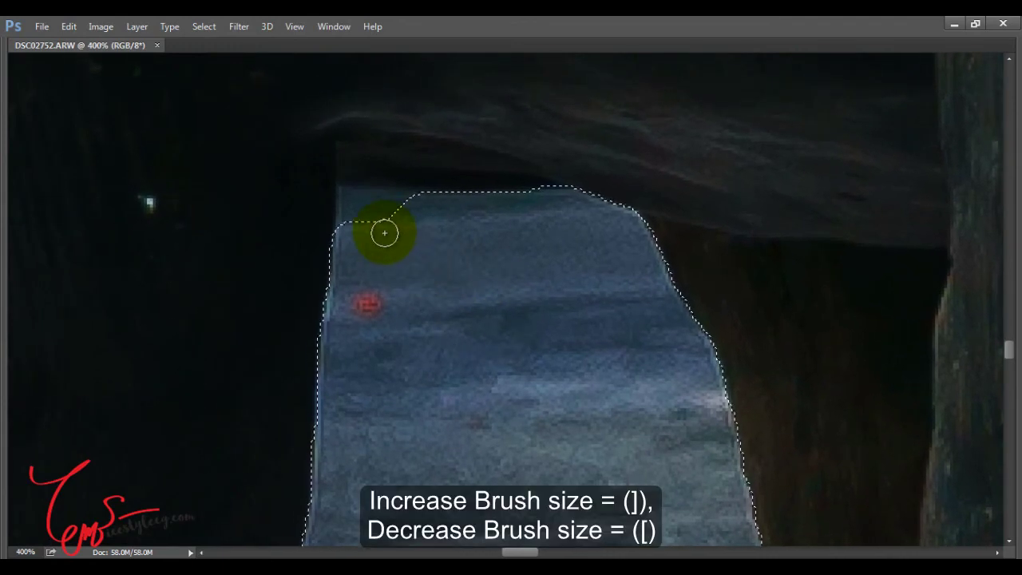
drag(433, 226, 376, 207)
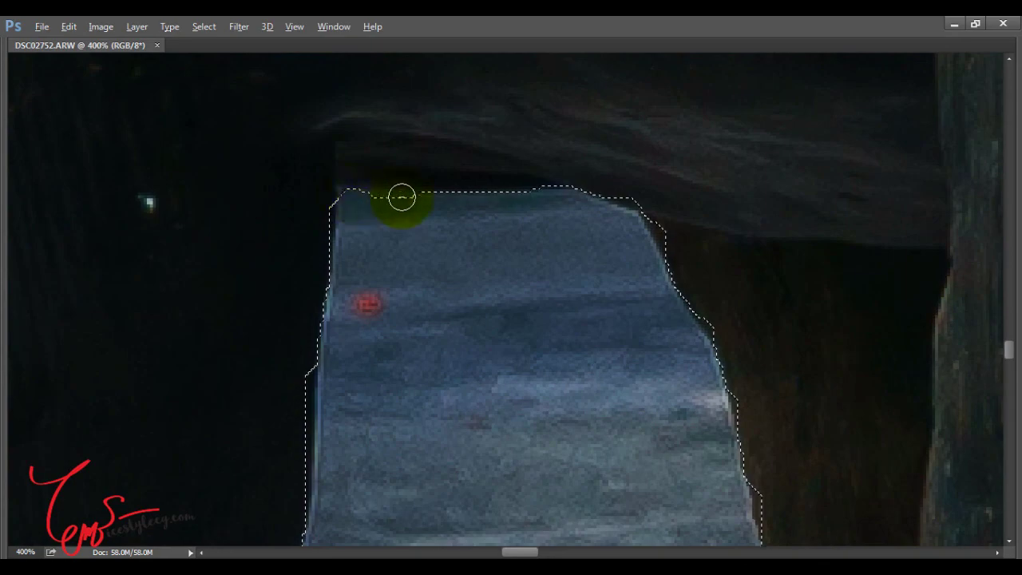
key(ctrl+minus)
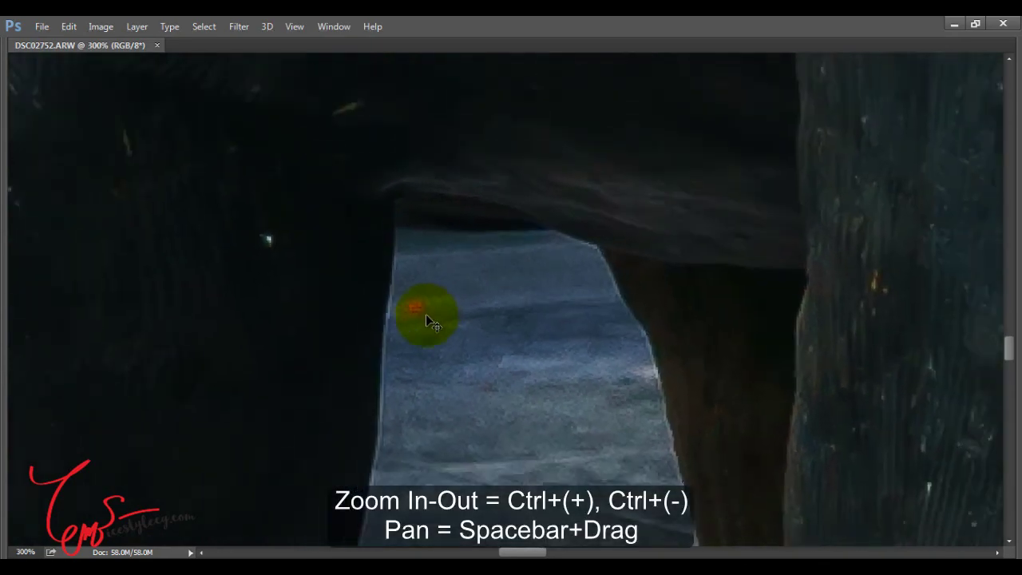
key(ctrl+minus)
key(ctrl+minus)
key(ctrl+minus)
mouse_move(458, 442)
mouse_down()
mouse_move(402, 293)
mouse_move(434, 326)
mouse_move(333, 258)
mouse_up()
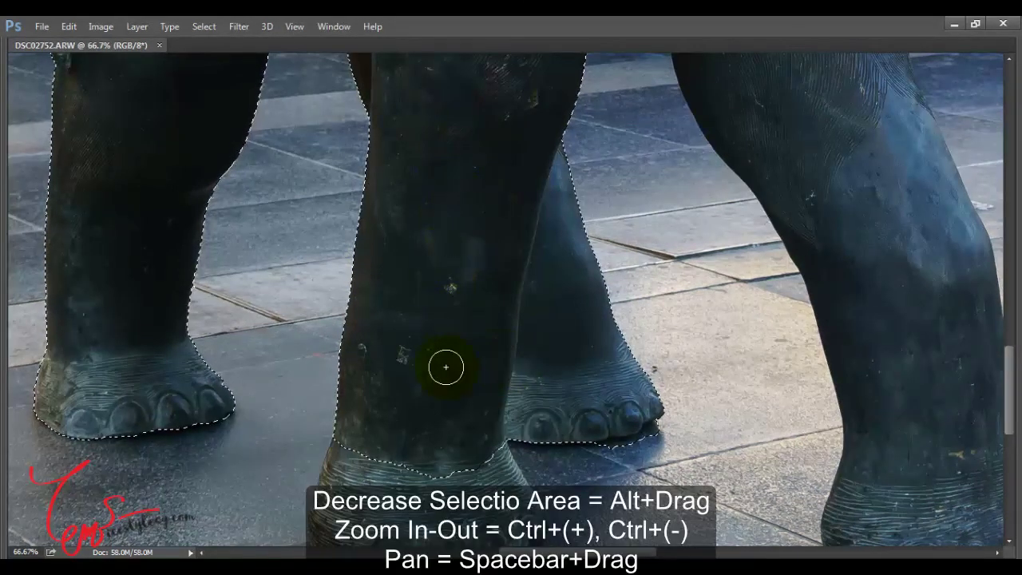
Step: Add the middle foot to the selection and zoom to 200% on it
drag(438, 322, 415, 168)
drag(422, 279, 398, 370)
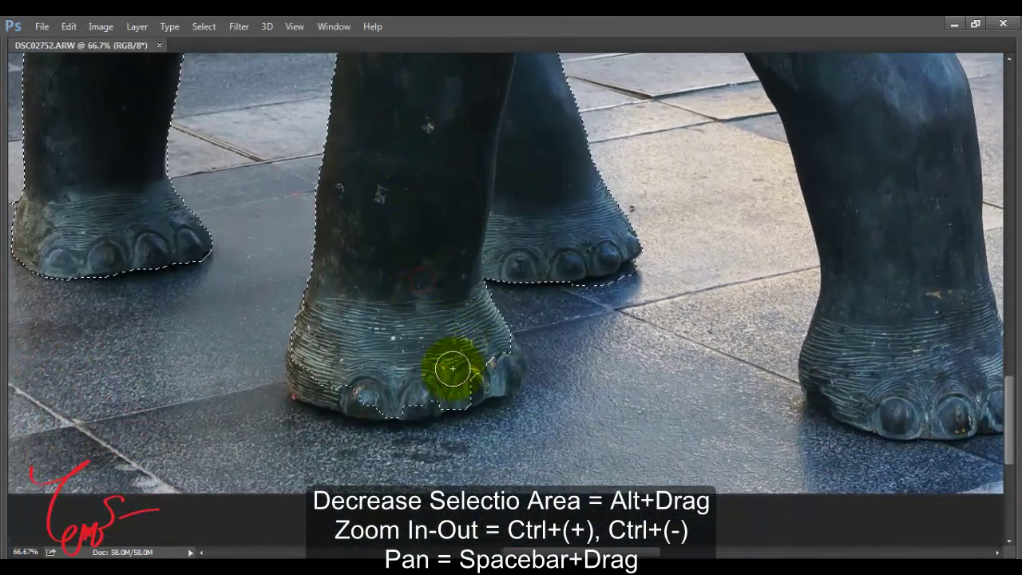
key(ctrl+plus)
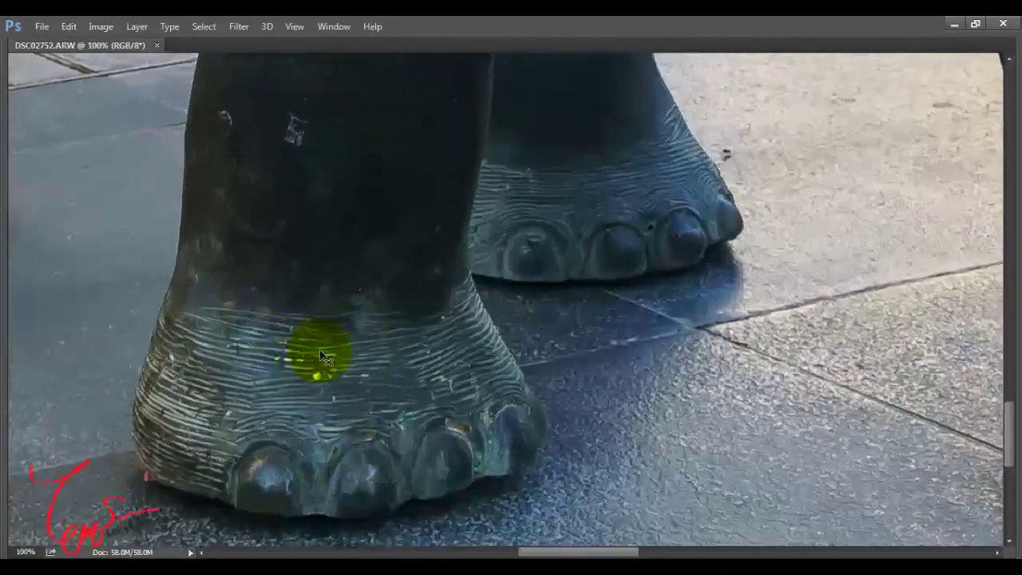
key(ctrl+plus)
drag(237, 346, 550, 219)
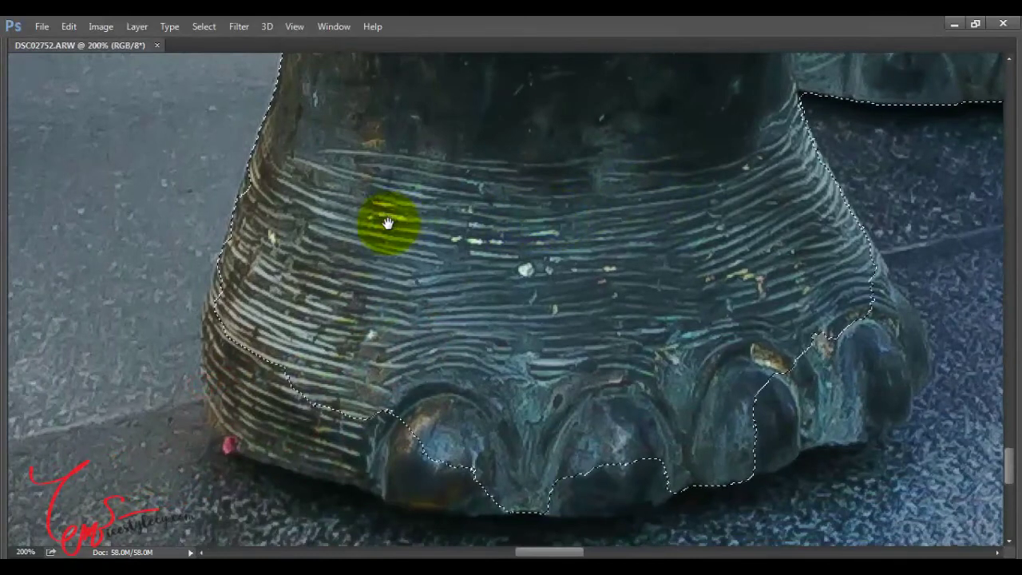
drag(388, 224, 438, 258)
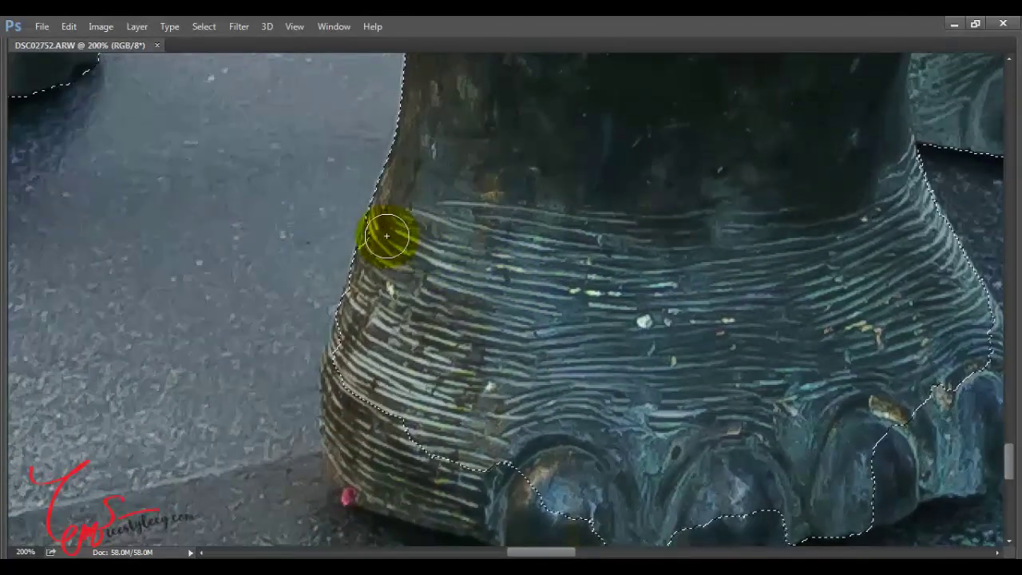
Step: Reshape the selection along the foot's left side and toes, joining the broken edge underneath
mouse_move(384, 232)
mouse_down()
mouse_move(370, 252)
mouse_move(345, 384)
mouse_up()
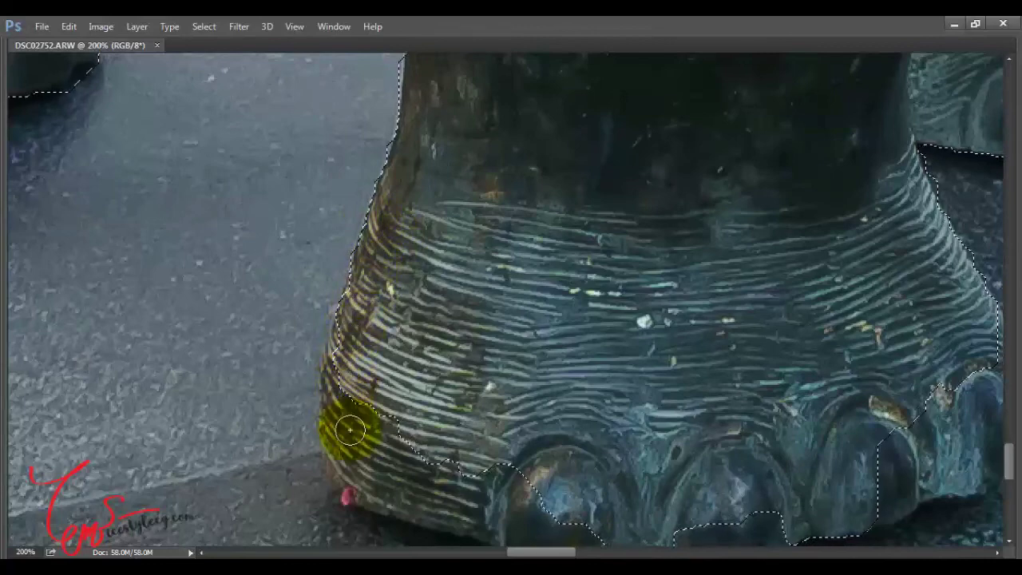
mouse_move(350, 430)
mouse_down()
mouse_move(365, 456)
mouse_move(326, 429)
mouse_move(328, 382)
mouse_up()
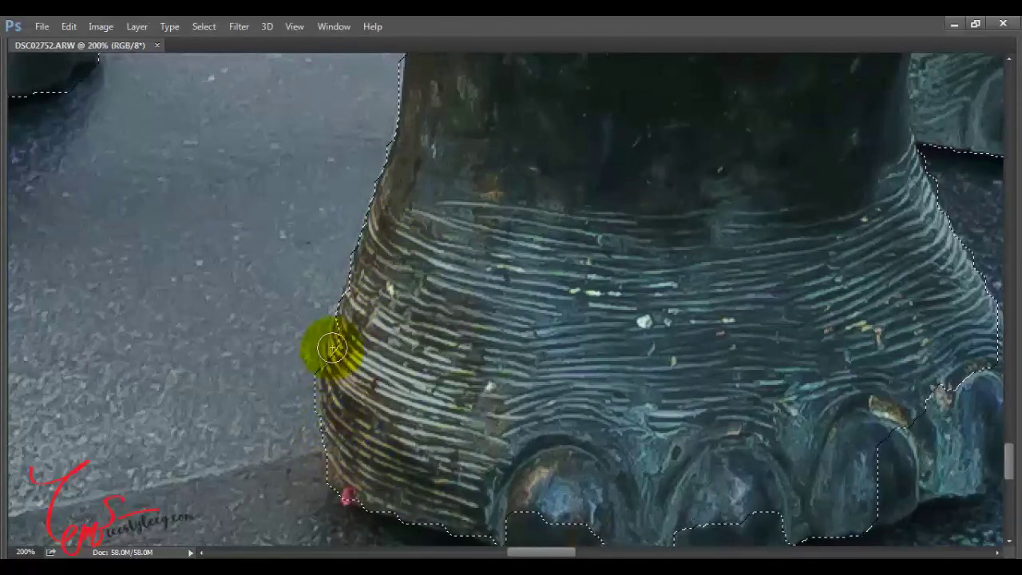
mouse_move(348, 285)
mouse_down()
mouse_move(321, 267)
mouse_move(456, 342)
mouse_move(456, 394)
mouse_move(411, 239)
mouse_move(335, 308)
mouse_move(518, 234)
mouse_move(365, 229)
mouse_move(602, 205)
mouse_move(411, 300)
mouse_move(347, 287)
mouse_move(340, 297)
mouse_move(343, 309)
mouse_move(551, 333)
mouse_move(589, 298)
mouse_move(392, 306)
mouse_move(754, 200)
mouse_move(769, 160)
mouse_move(835, 226)
mouse_move(843, 267)
mouse_up()
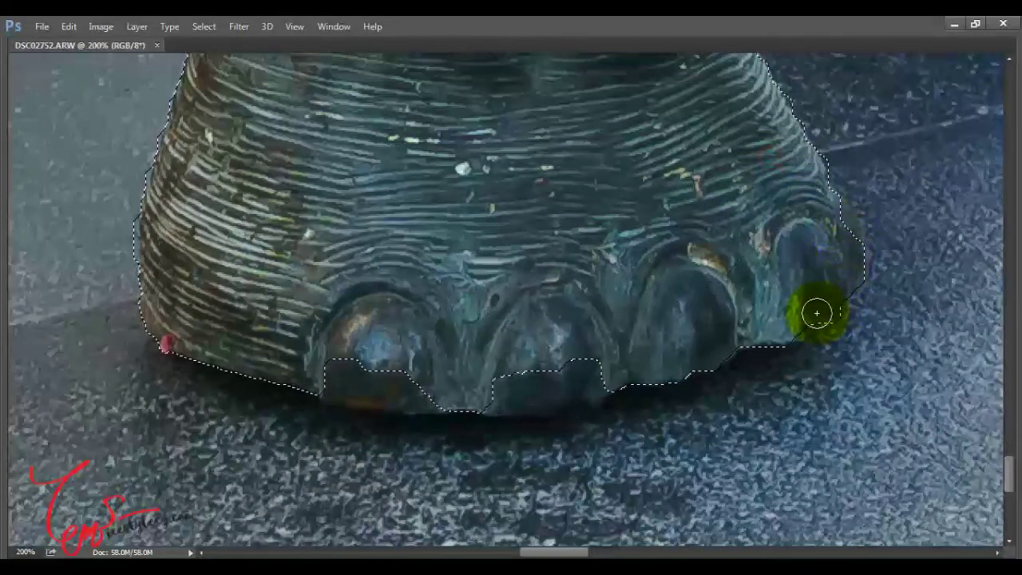
mouse_move(801, 334)
mouse_down()
mouse_move(721, 340)
mouse_move(537, 393)
mouse_move(450, 394)
mouse_move(376, 376)
mouse_move(554, 458)
mouse_move(473, 437)
mouse_move(315, 434)
mouse_move(223, 402)
mouse_move(258, 427)
mouse_move(394, 456)
mouse_move(312, 447)
mouse_move(515, 455)
mouse_move(612, 438)
mouse_up()
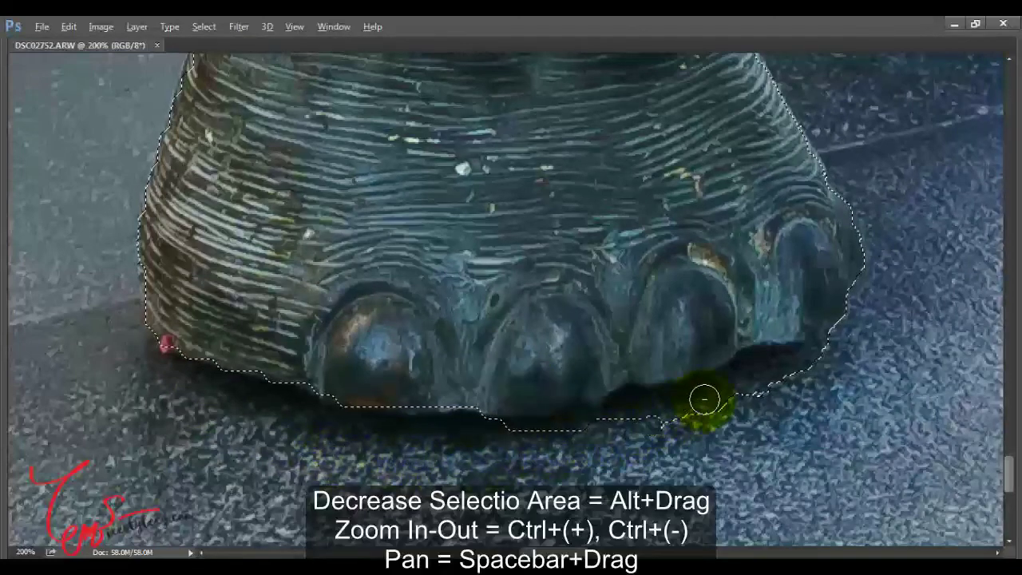
mouse_move(838, 342)
mouse_down()
mouse_move(845, 335)
mouse_move(662, 429)
mouse_move(628, 406)
mouse_up()
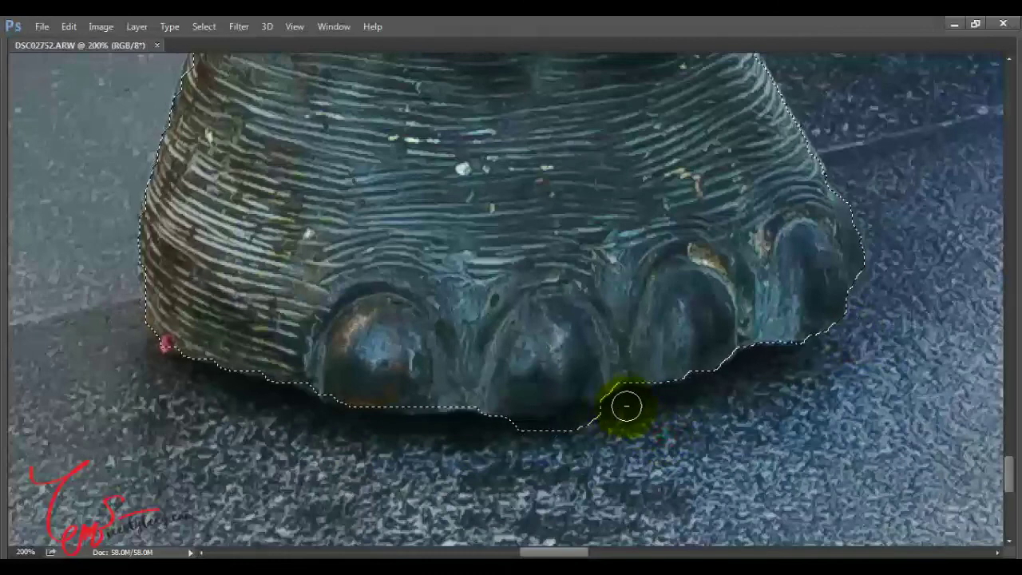
drag(499, 473, 564, 383)
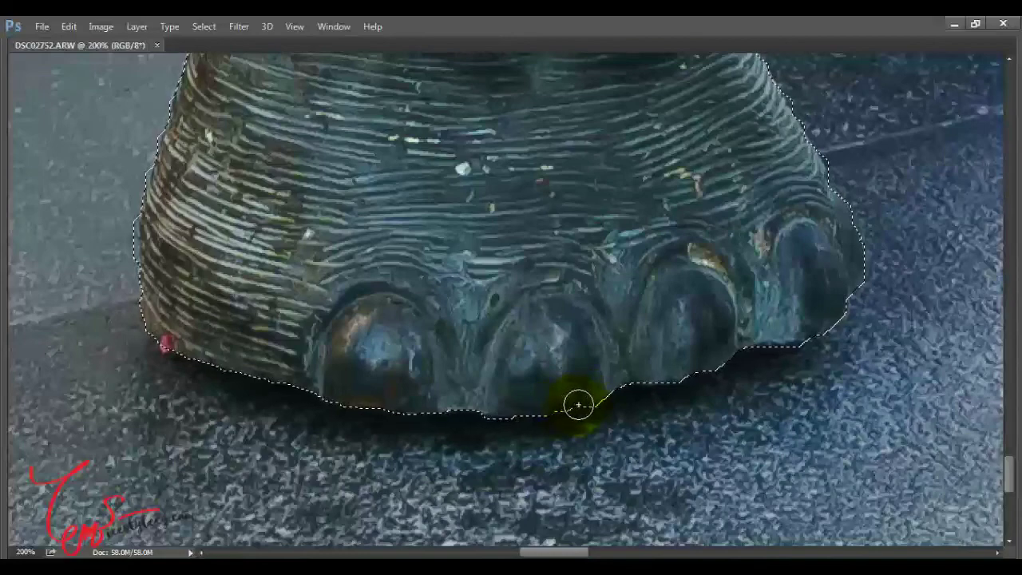
mouse_move(611, 221)
mouse_down()
mouse_move(456, 370)
mouse_move(639, 447)
mouse_move(233, 248)
mouse_up()
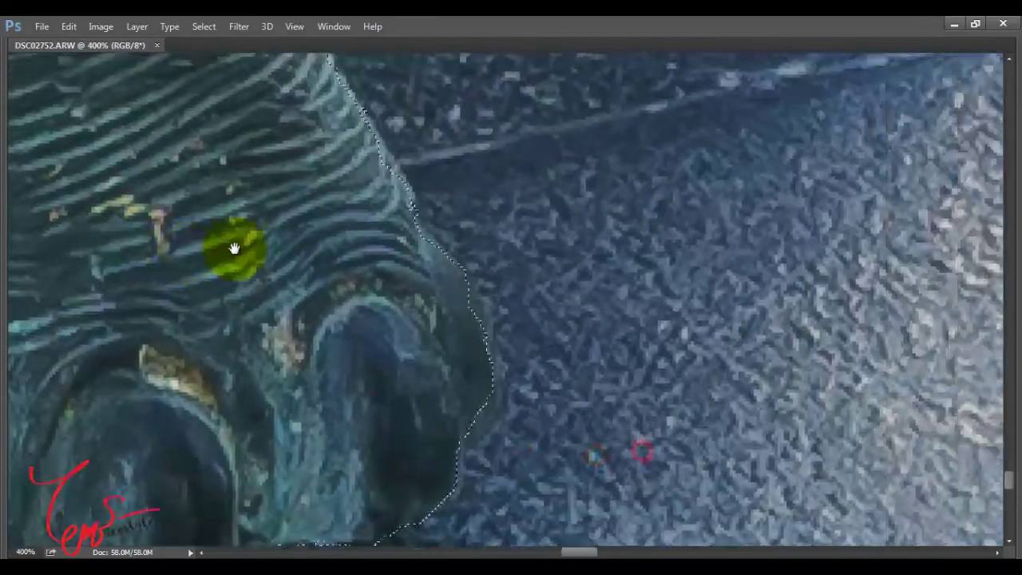
Step: Tighten the selection along the foot and the leg's ridged edge, excluding the pavement
drag(335, 274, 445, 272)
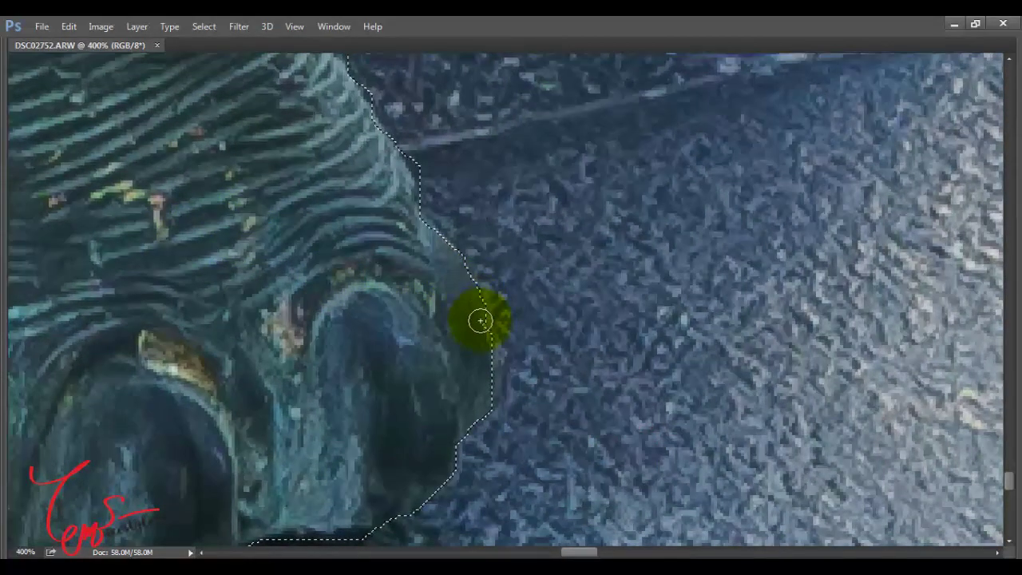
drag(484, 329, 472, 366)
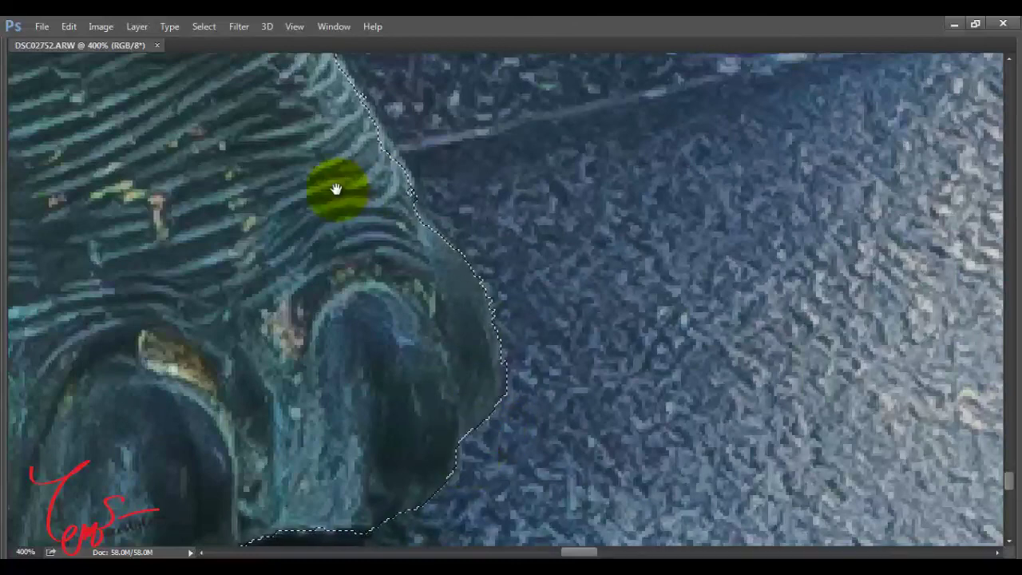
drag(338, 187, 399, 356)
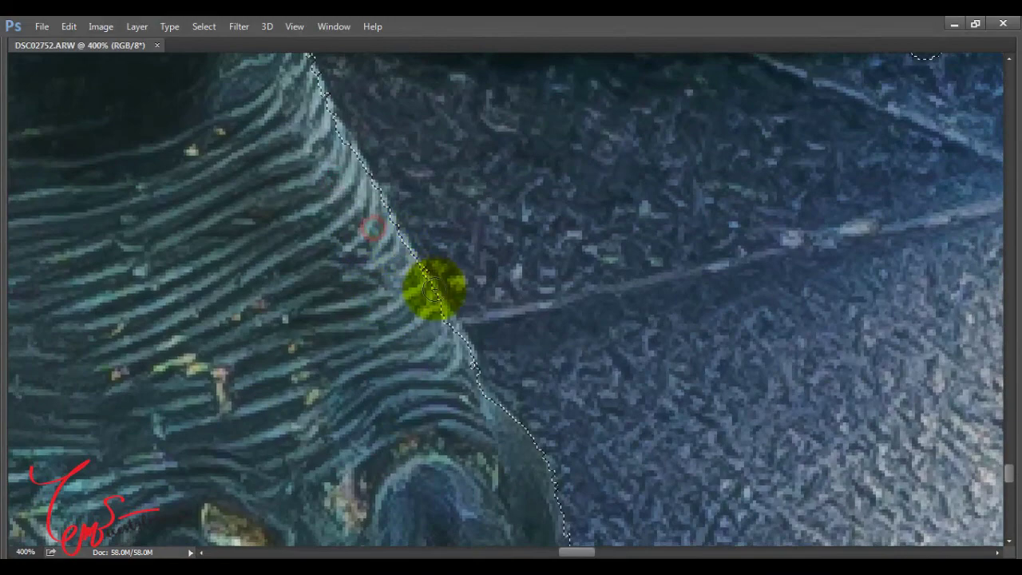
drag(397, 245, 470, 361)
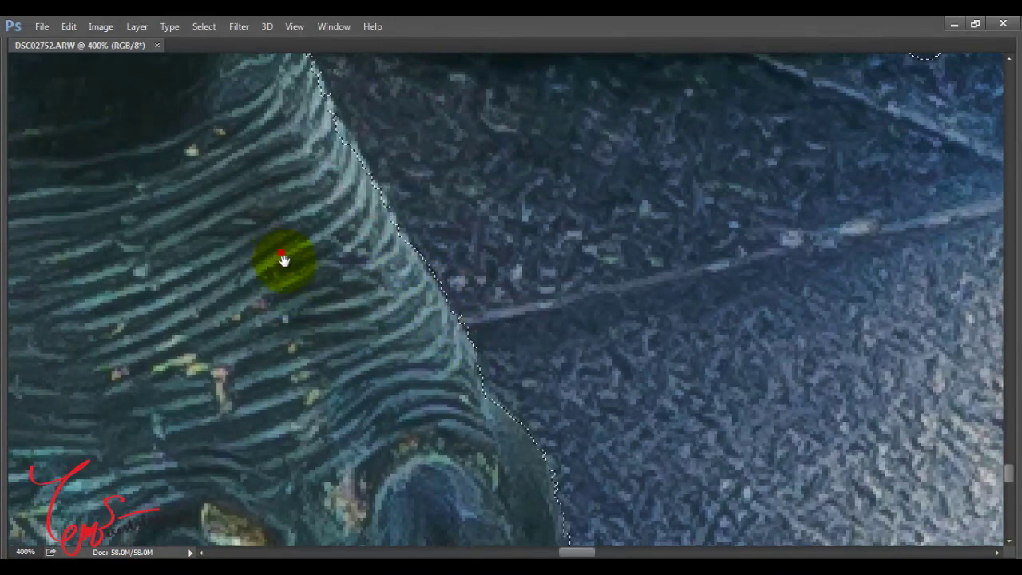
mouse_move(283, 260)
mouse_down()
mouse_move(346, 418)
mouse_move(358, 273)
mouse_move(402, 287)
mouse_move(529, 497)
mouse_move(422, 338)
mouse_move(355, 208)
mouse_up()
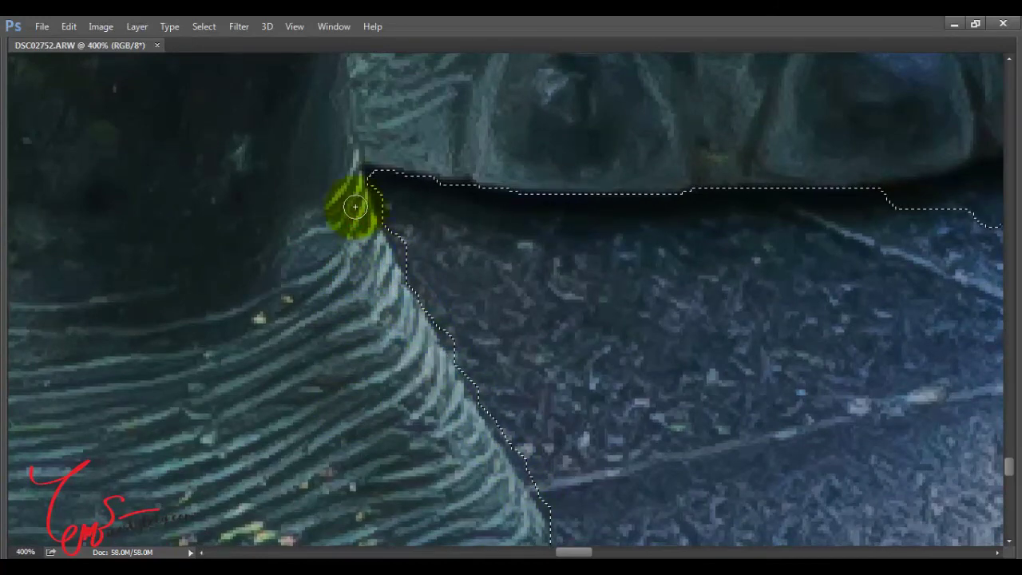
drag(274, 342, 197, 204)
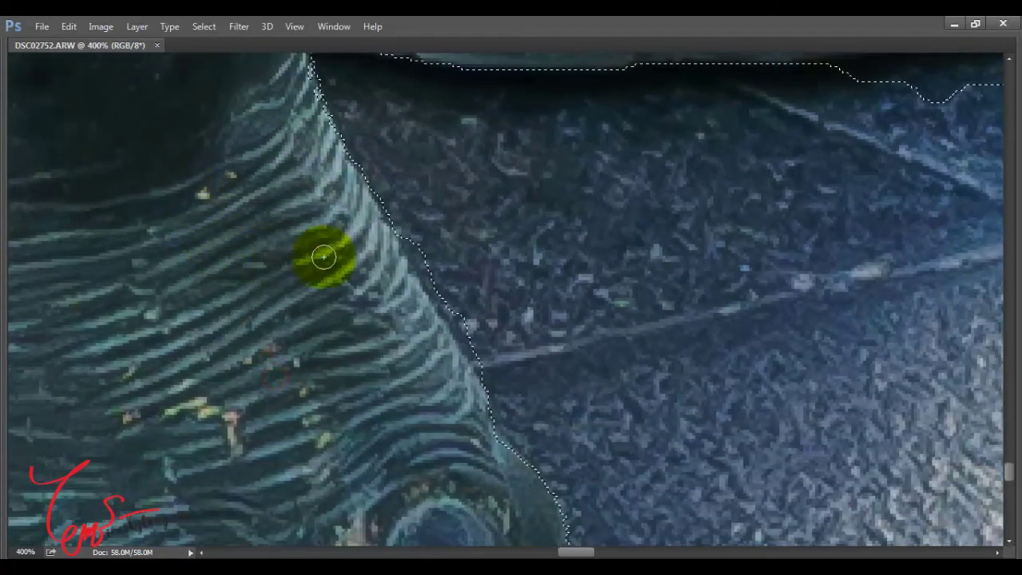
drag(401, 207, 447, 303)
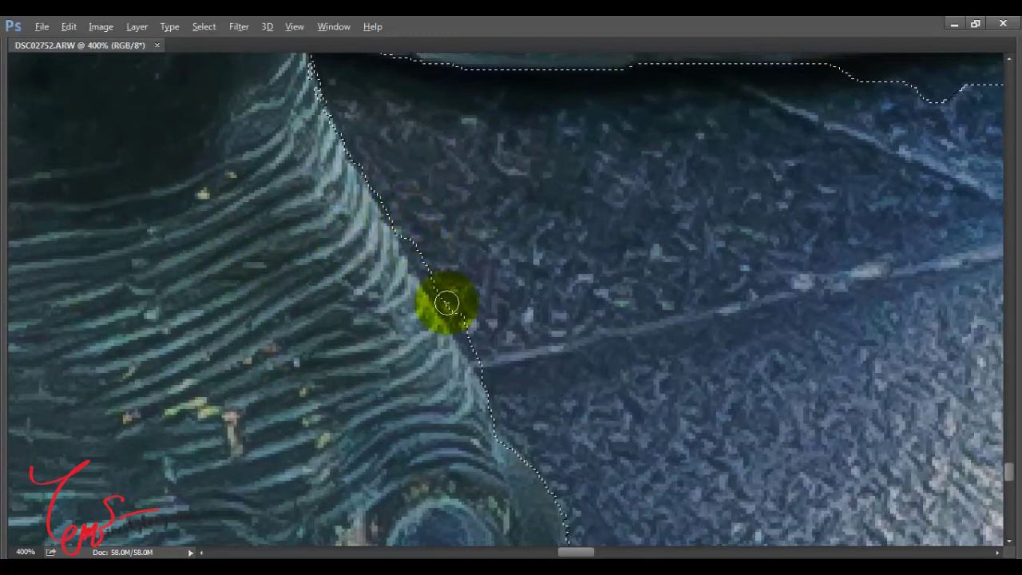
mouse_move(467, 340)
mouse_down()
mouse_move(484, 366)
mouse_move(419, 263)
mouse_up()
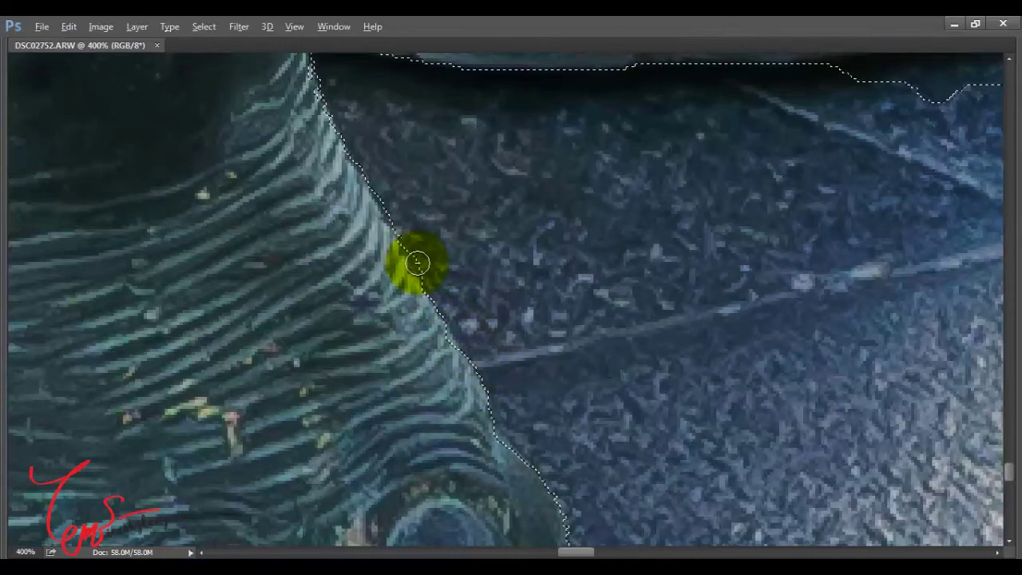
Step: Sharpen the selection corner where the toes meet the neighbouring striped leg
drag(485, 167, 547, 331)
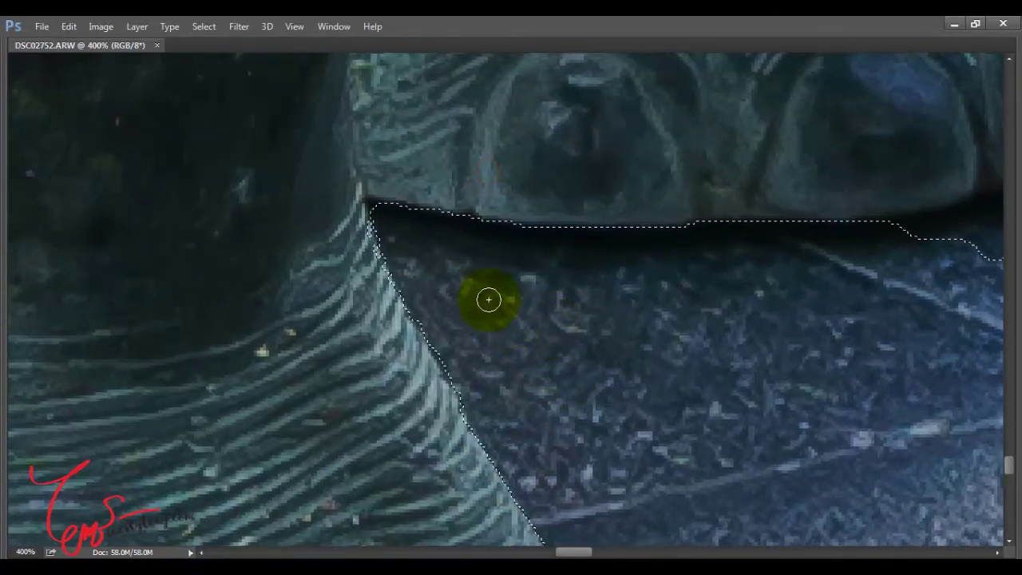
mouse_move(458, 310)
mouse_down()
mouse_move(468, 312)
mouse_move(504, 260)
mouse_up()
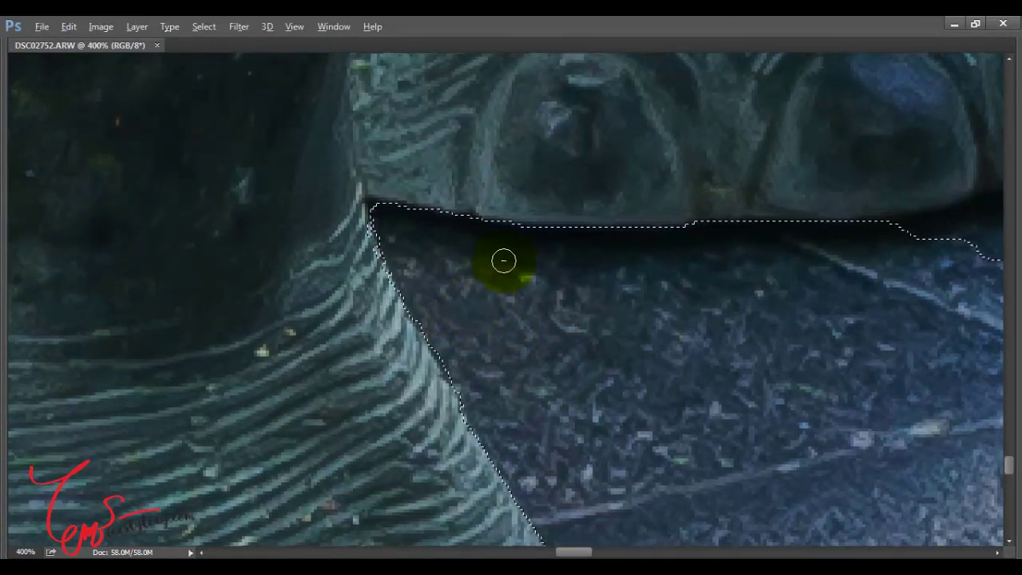
drag(478, 305, 453, 347)
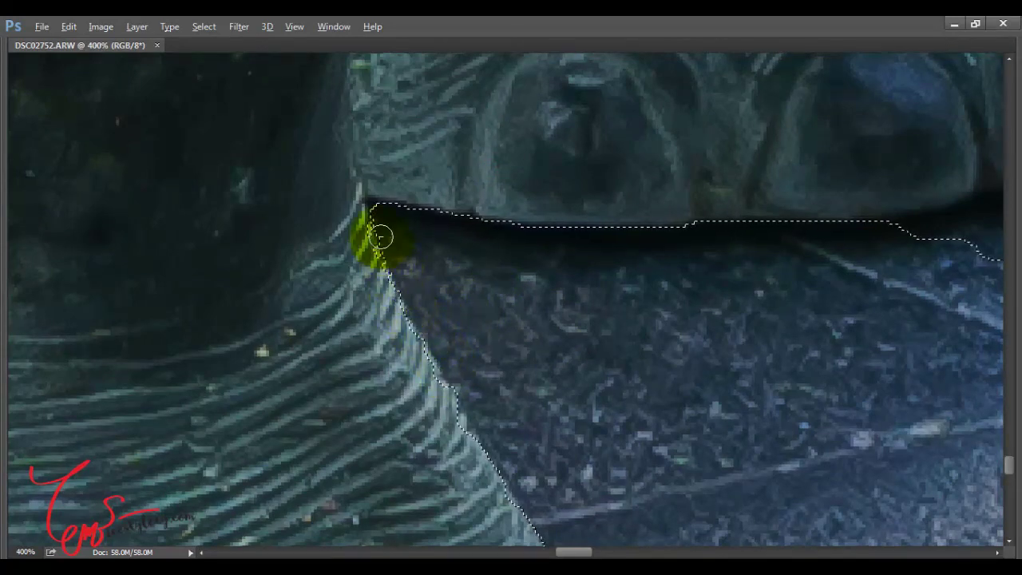
mouse_move(373, 205)
mouse_down()
mouse_move(350, 224)
mouse_move(372, 250)
mouse_move(376, 290)
mouse_move(399, 237)
mouse_up()
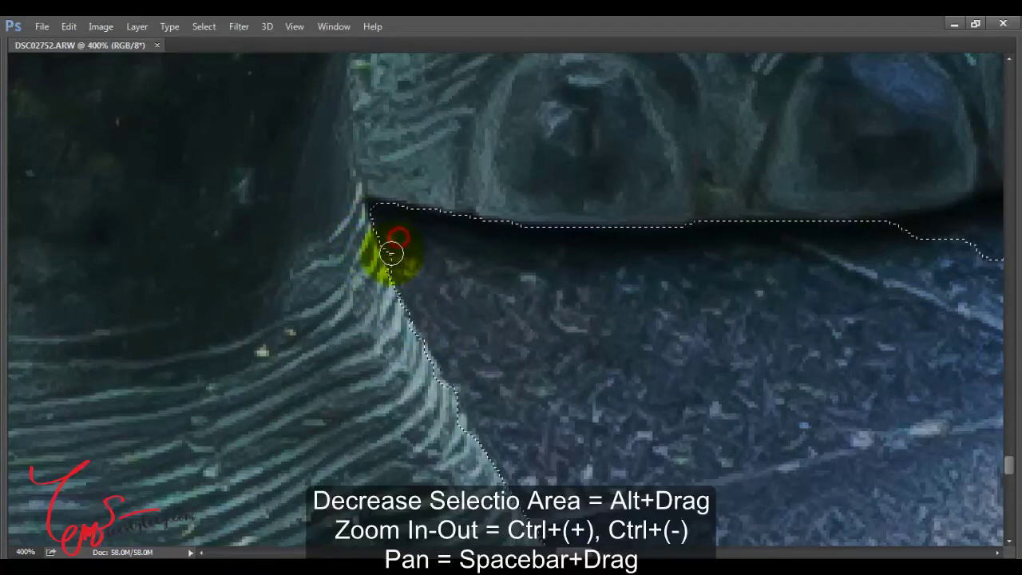
key(ctrl+minus)
key(ctrl+minus)
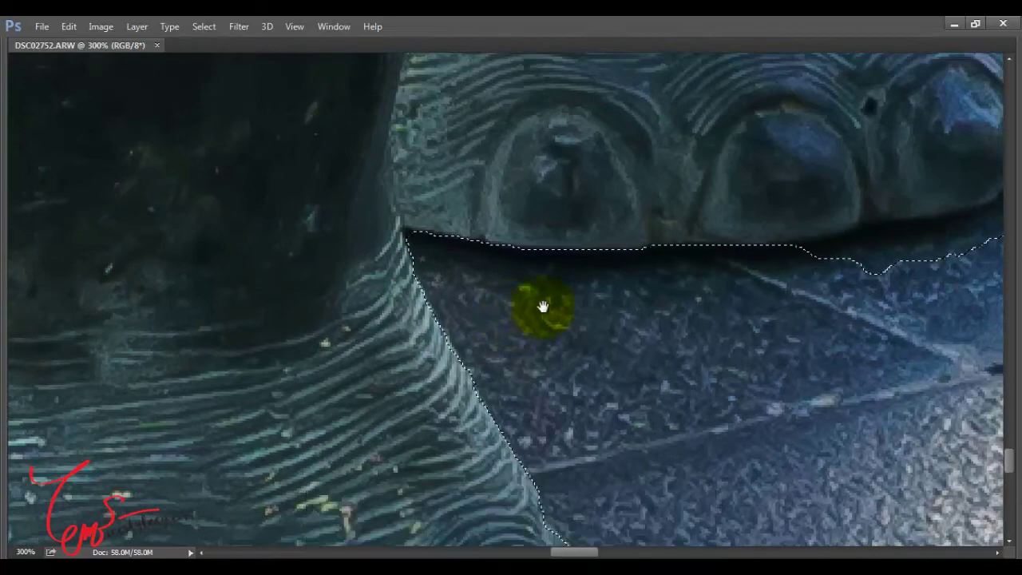
Step: Subtract the pavement under the toes, smooth that edge, and add the toe tip
key(ctrl+plus)
drag(364, 327, 208, 367)
mouse_move(388, 342)
mouse_down()
mouse_move(477, 341)
mouse_move(309, 389)
mouse_move(411, 359)
mouse_up()
mouse_move(503, 326)
mouse_down()
mouse_move(548, 296)
mouse_move(527, 336)
mouse_move(381, 371)
mouse_up()
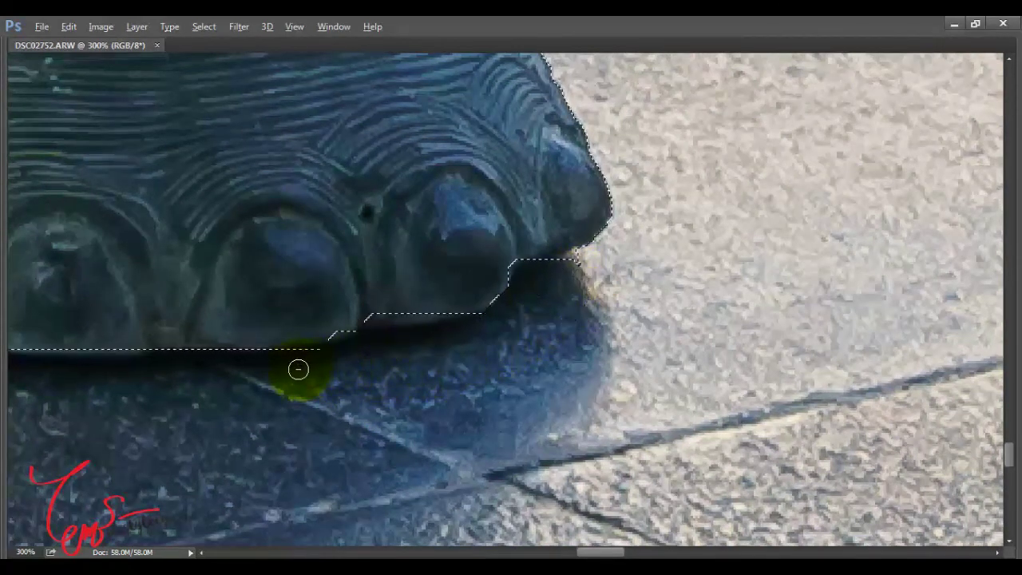
drag(298, 369, 577, 275)
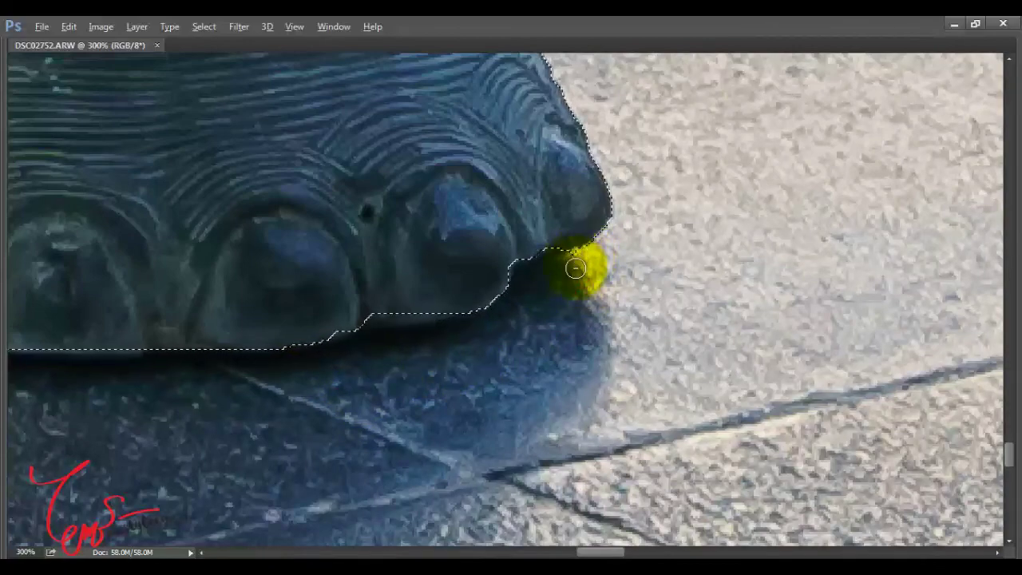
click(576, 252)
Step: Follow the leg's edge upward to the pavement between the legs
drag(338, 189, 365, 354)
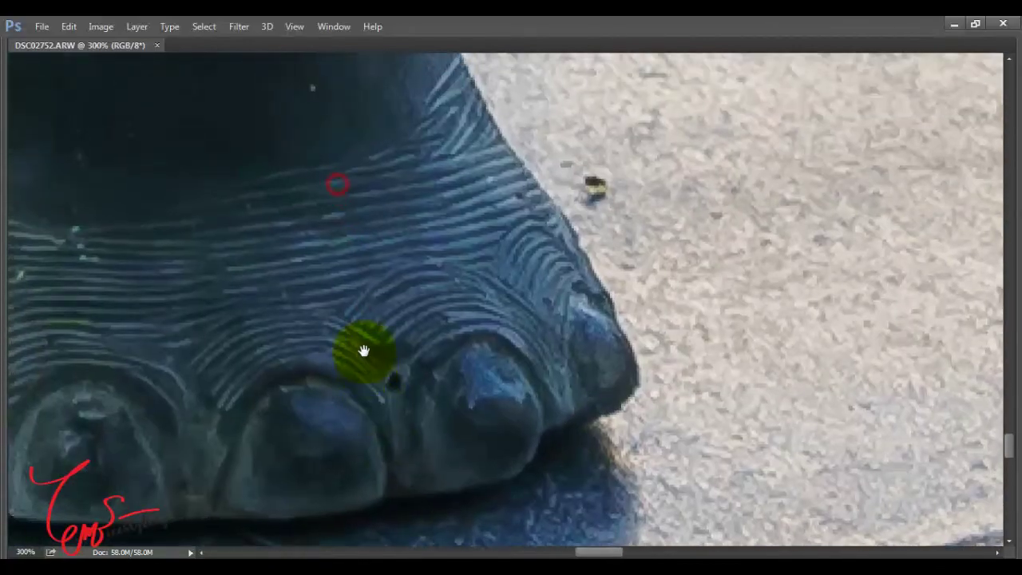
drag(308, 142, 381, 360)
drag(318, 170, 370, 404)
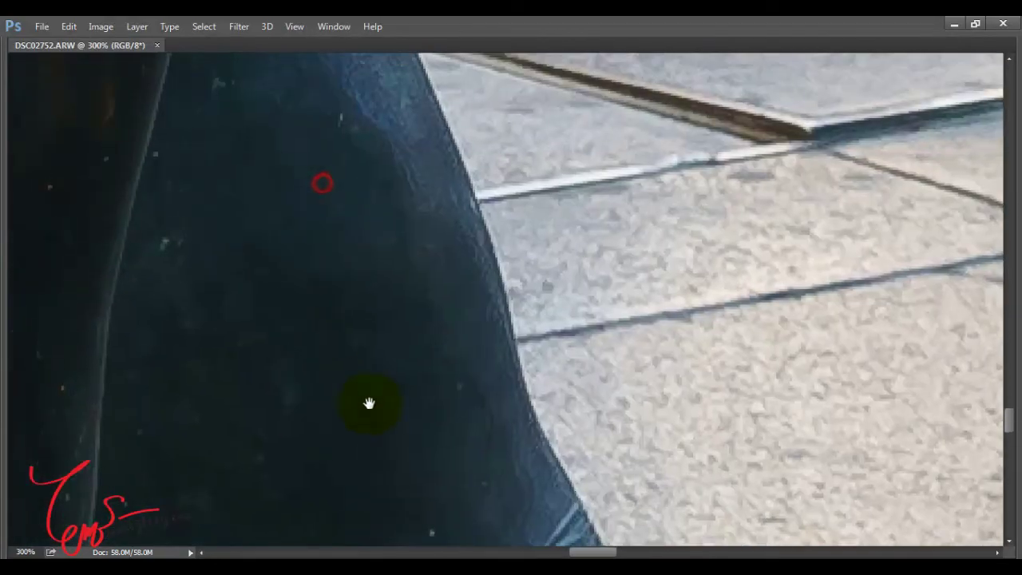
drag(283, 153, 372, 418)
mouse_move(337, 174)
mouse_down()
mouse_move(347, 273)
mouse_move(333, 310)
mouse_up()
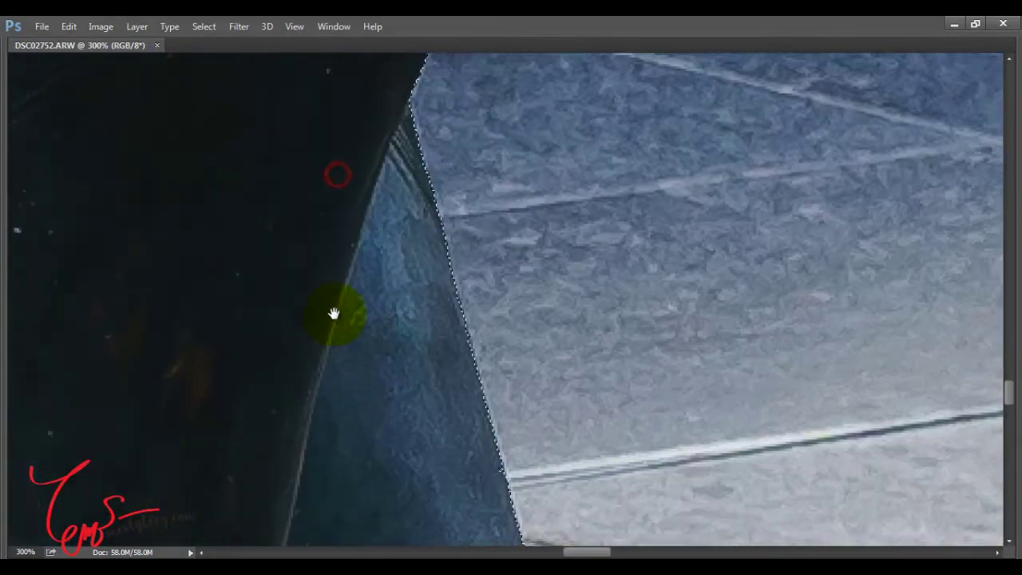
drag(320, 189, 297, 319)
drag(373, 168, 302, 353)
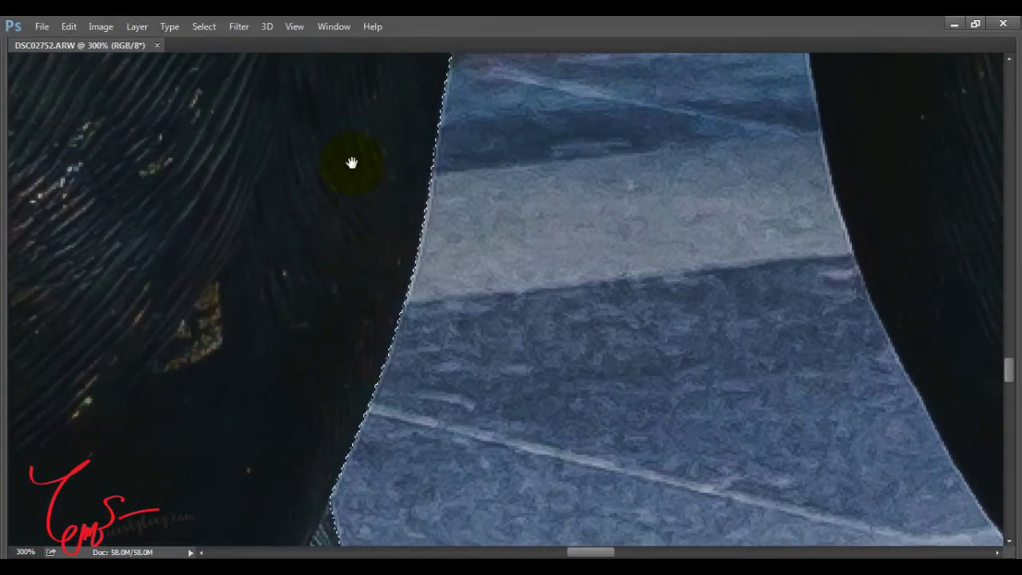
drag(351, 143, 283, 384)
scroll(281, 364, down, 2)
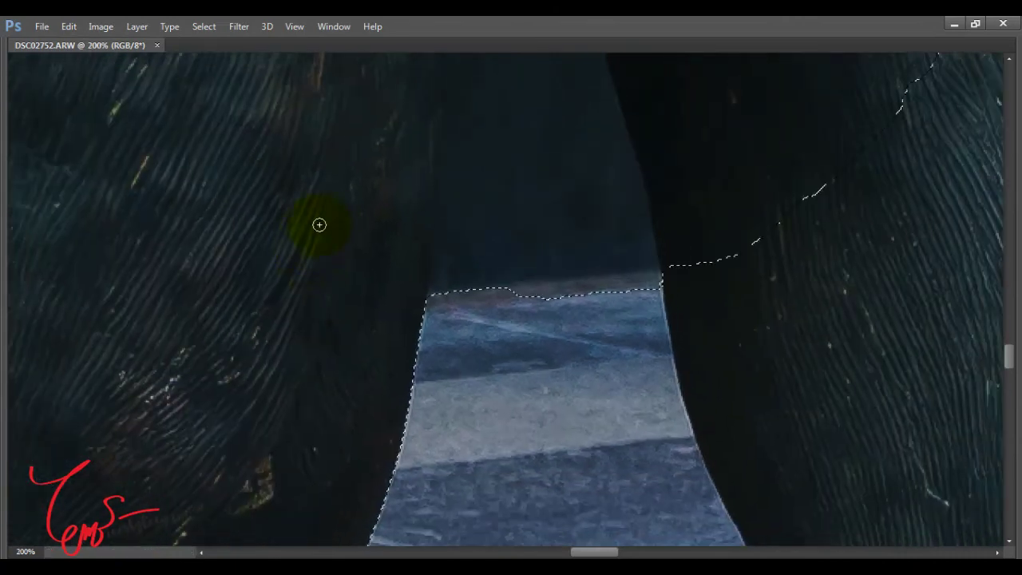
drag(319, 224, 279, 342)
alt+click(475, 469)
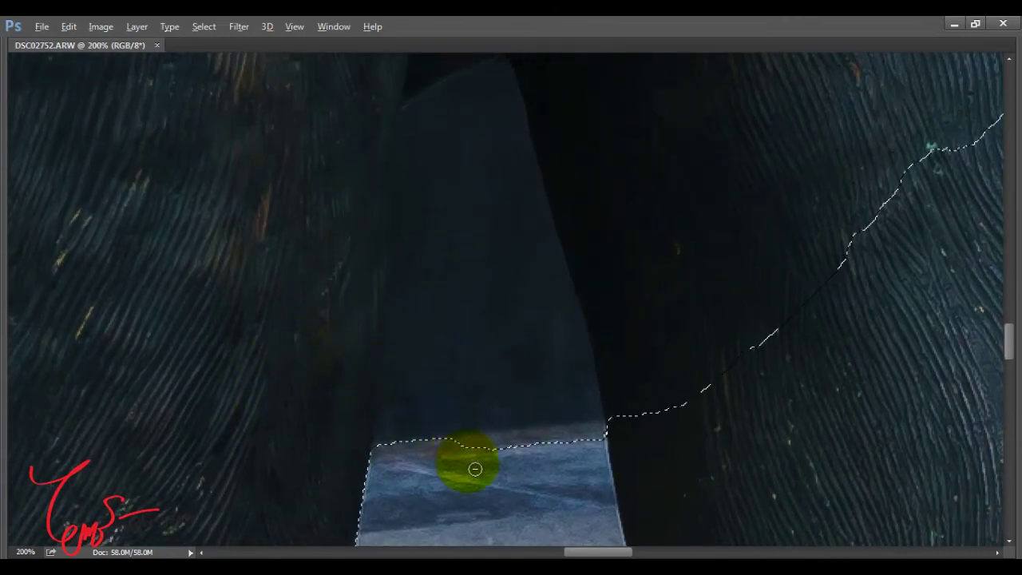
drag(471, 464, 510, 488)
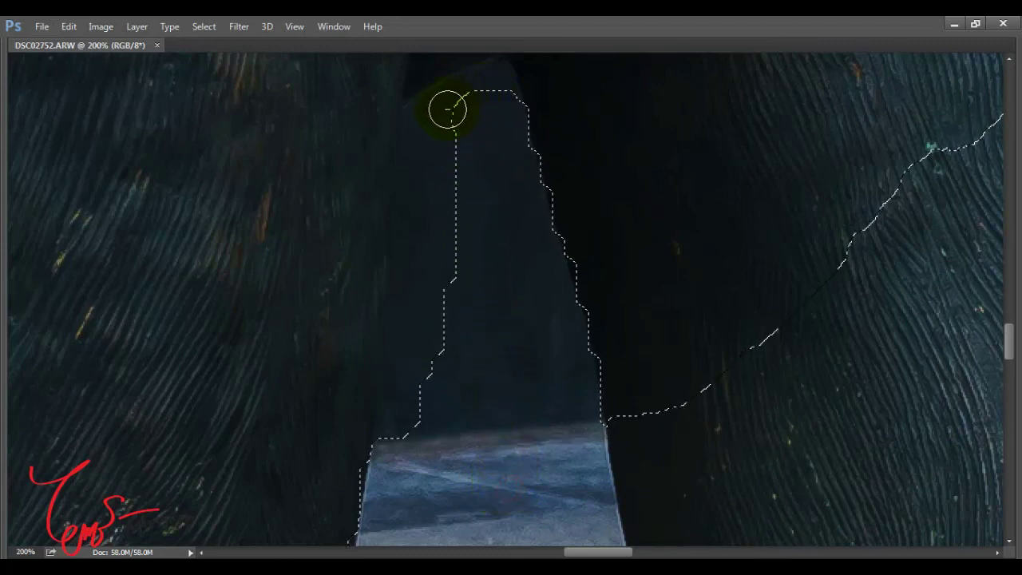
drag(444, 205, 459, 344)
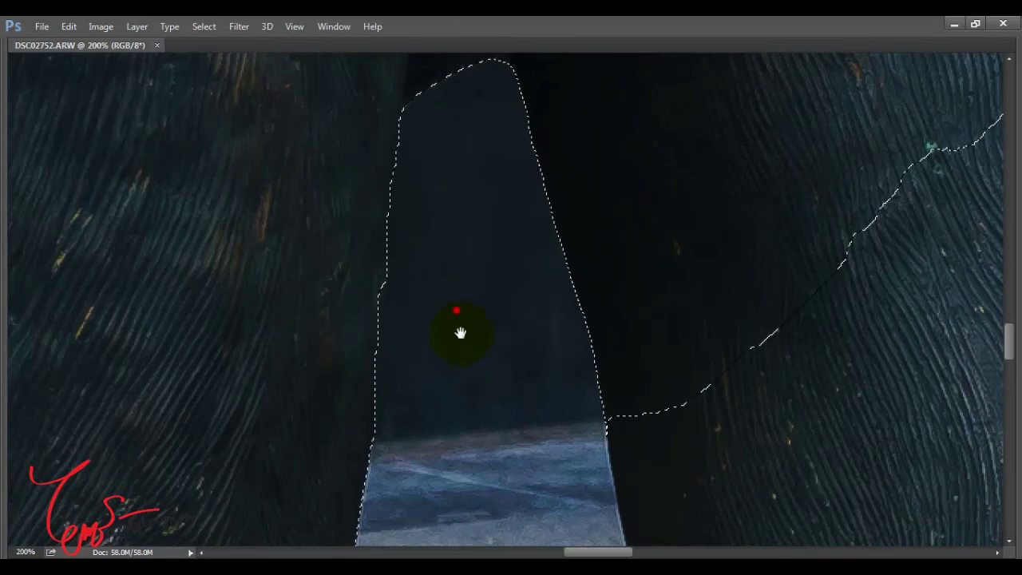
scroll(456, 320, up, 1)
scroll(312, 408, up, 1)
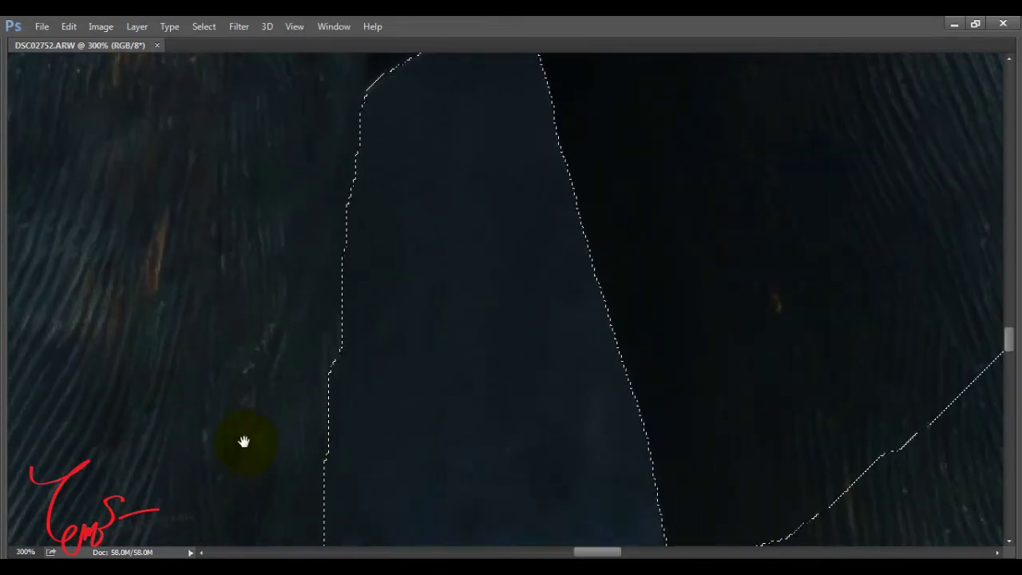
scroll(288, 383, up, 1)
mouse_move(378, 296)
mouse_down()
mouse_move(406, 241)
mouse_move(418, 338)
mouse_up()
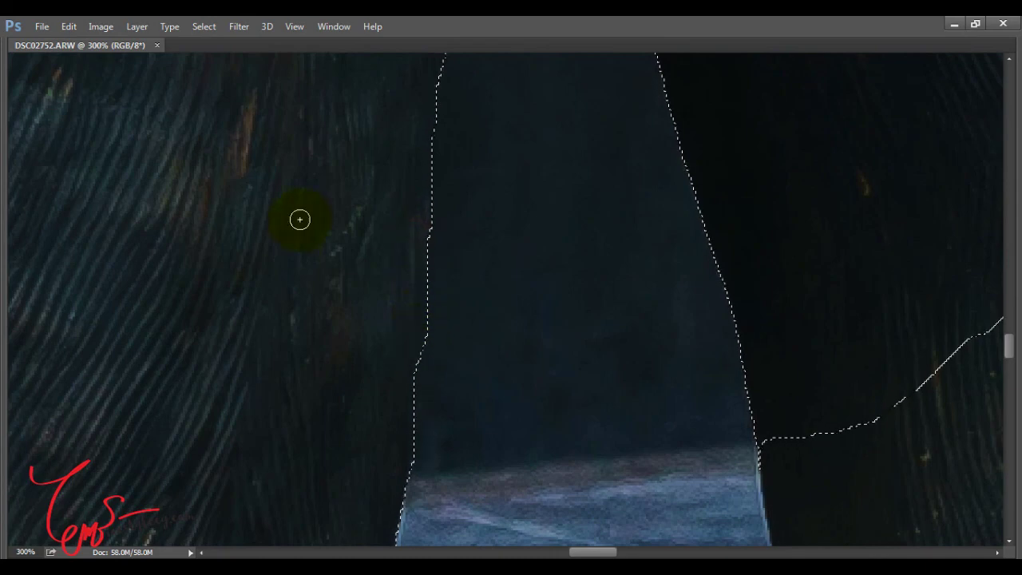
drag(303, 201, 303, 341)
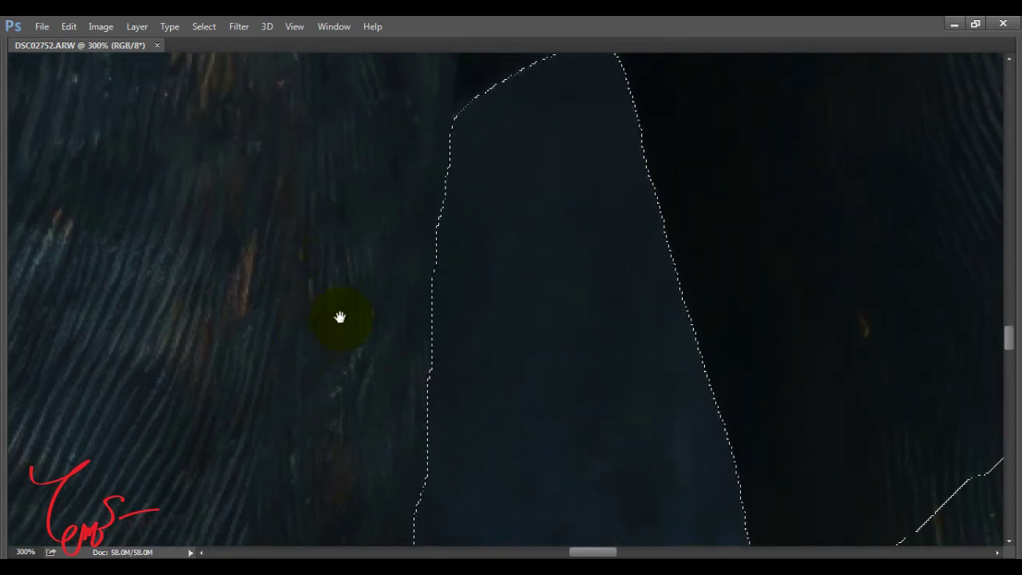
drag(337, 308, 329, 381)
drag(360, 223, 321, 326)
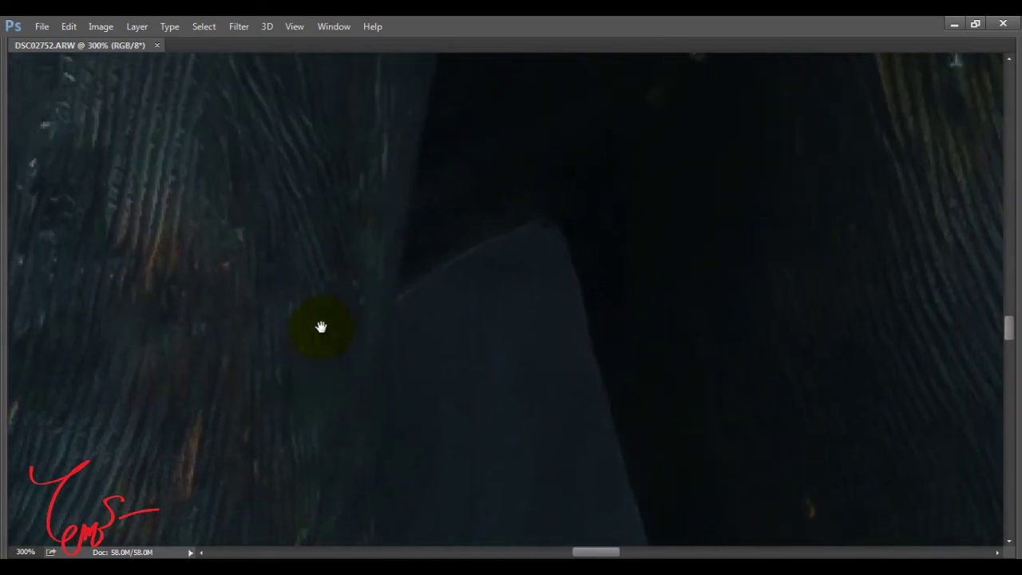
drag(532, 413, 472, 288)
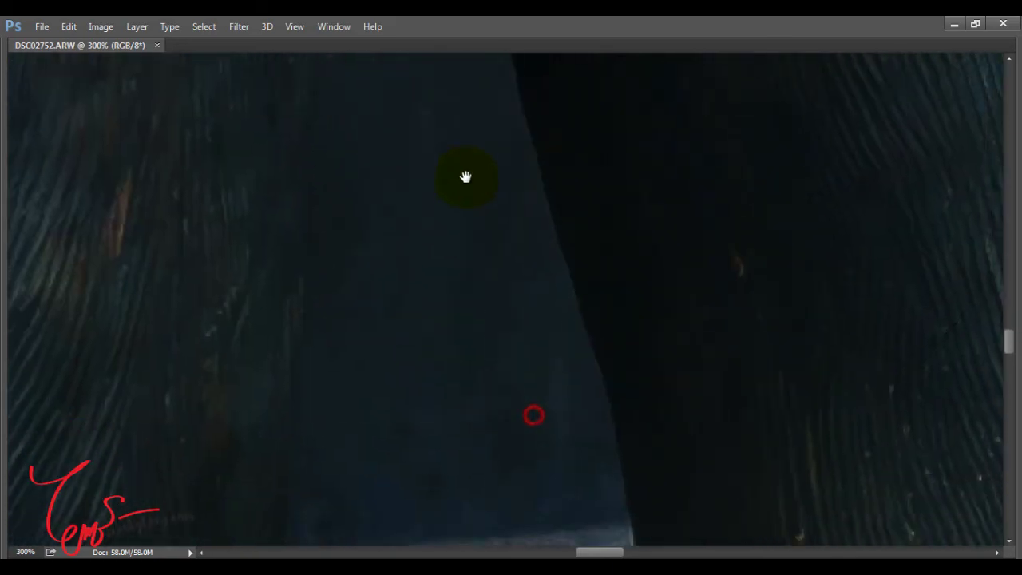
Step: Add the front leg up to the tusk and along the trunk to the selection
scroll(431, 289, down, 3)
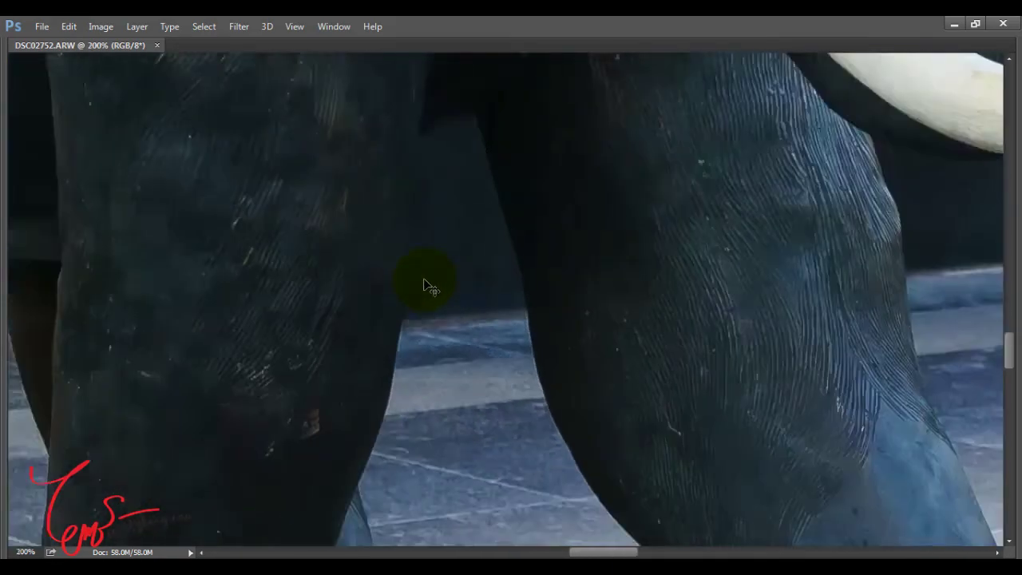
scroll(431, 289, down, 1)
drag(482, 370, 313, 376)
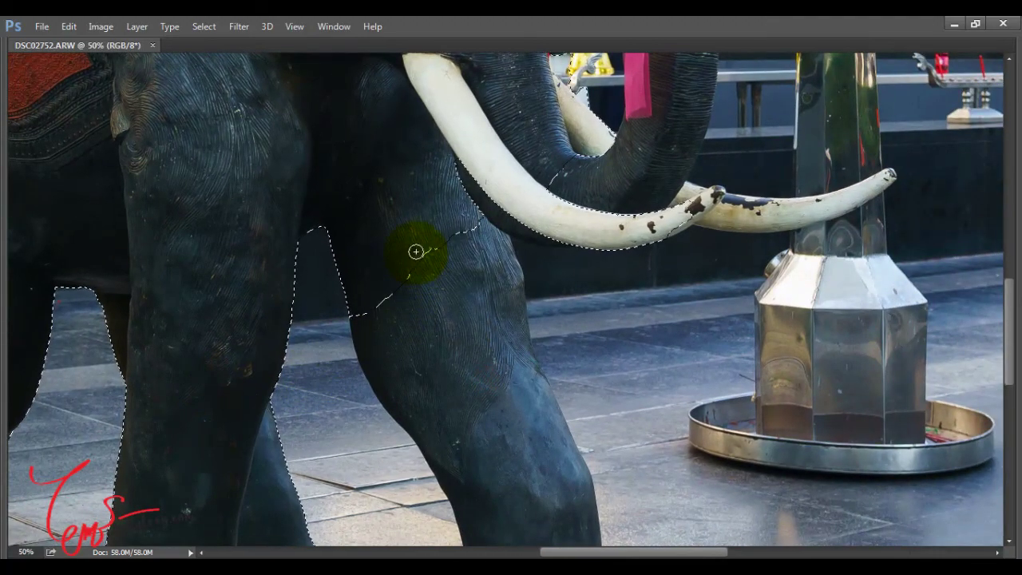
mouse_move(416, 252)
mouse_down()
mouse_move(462, 172)
mouse_move(491, 194)
mouse_up()
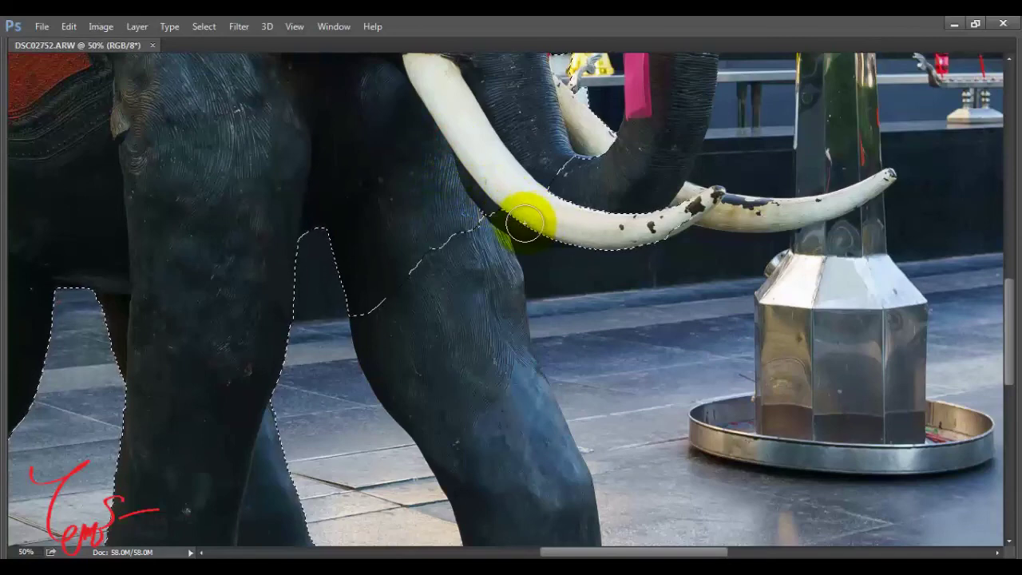
mouse_move(544, 232)
mouse_down()
mouse_move(559, 228)
mouse_move(463, 173)
mouse_move(487, 341)
mouse_move(527, 429)
mouse_move(516, 454)
mouse_move(406, 360)
mouse_up()
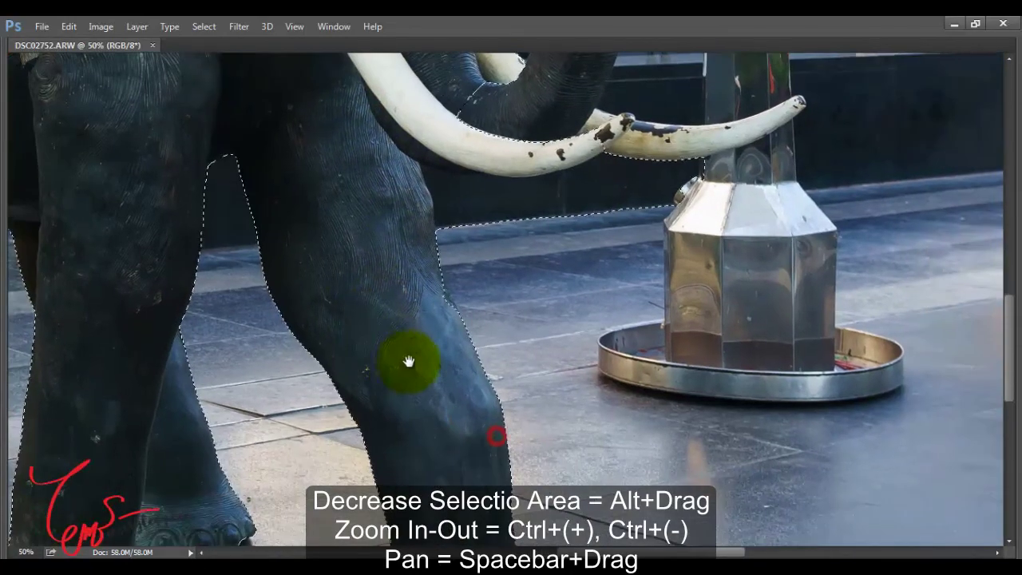
Step: At 200% with a smaller brush, smooth the selection along the front leg's ridged edge
key(ctrl+plus)
key(ctrl+plus)
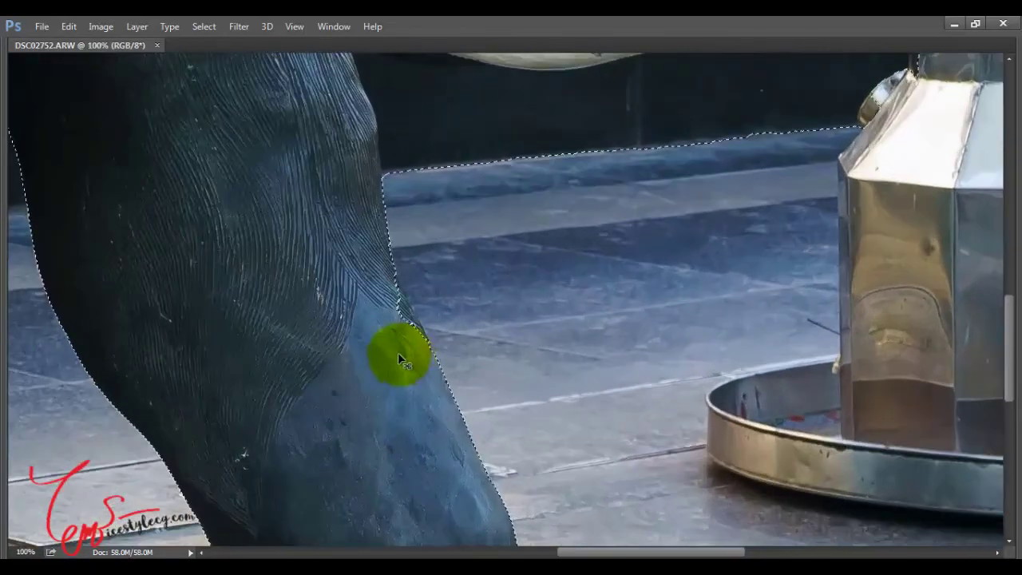
key(ctrl+plus)
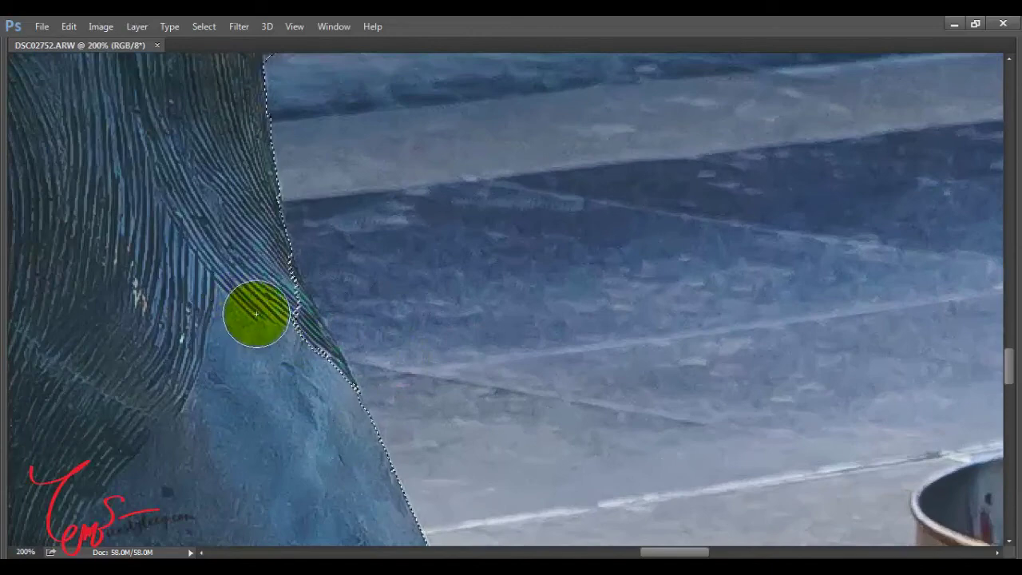
key(bracketleft)
key(bracketleft)
key(bracketleft)
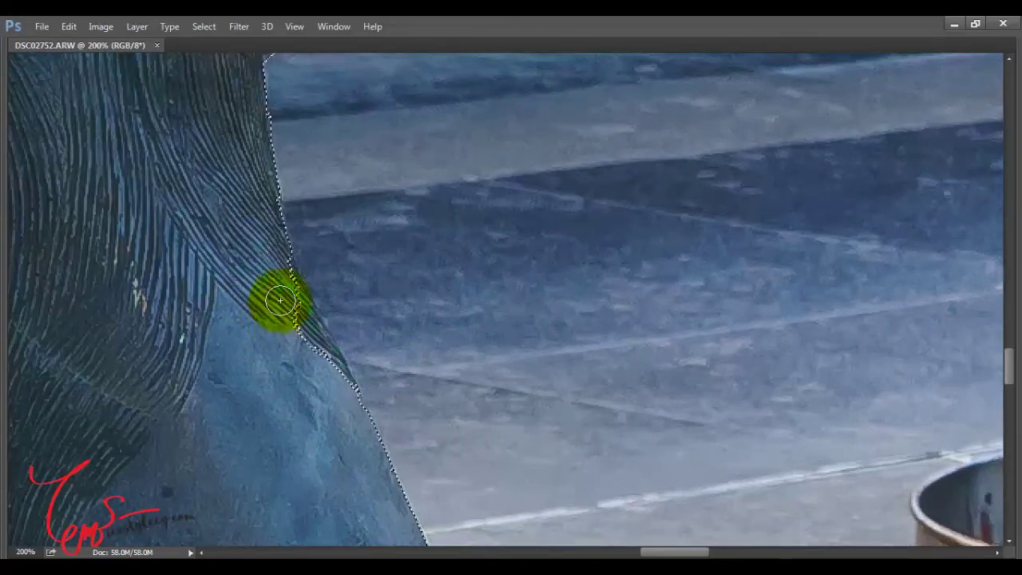
mouse_move(279, 300)
mouse_down()
mouse_move(308, 319)
mouse_move(343, 377)
mouse_move(292, 286)
mouse_up()
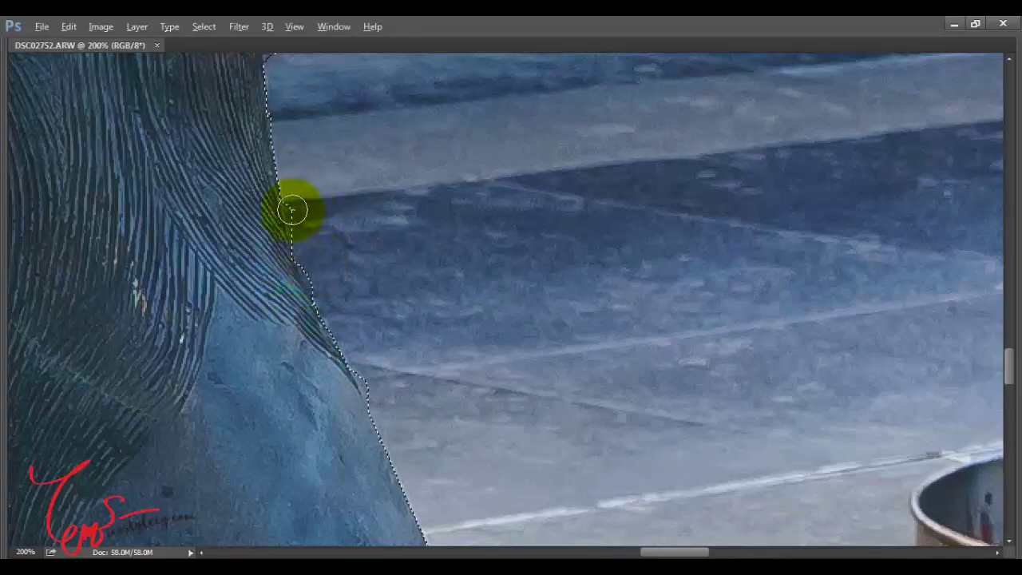
mouse_move(296, 217)
mouse_down()
mouse_move(360, 292)
mouse_move(379, 366)
mouse_move(258, 236)
mouse_up()
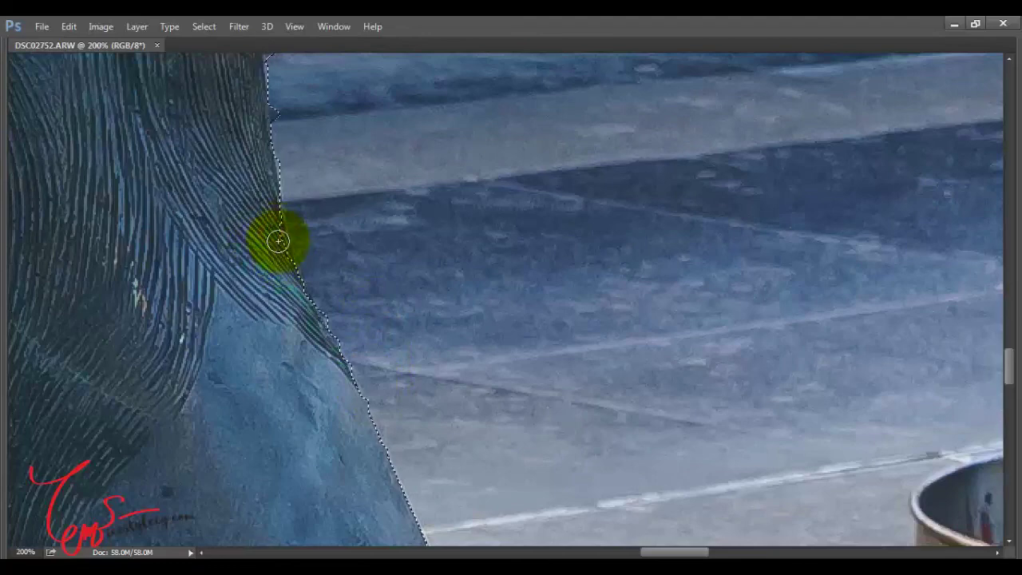
mouse_move(293, 274)
mouse_down()
mouse_move(274, 454)
mouse_move(235, 370)
mouse_move(212, 276)
mouse_up()
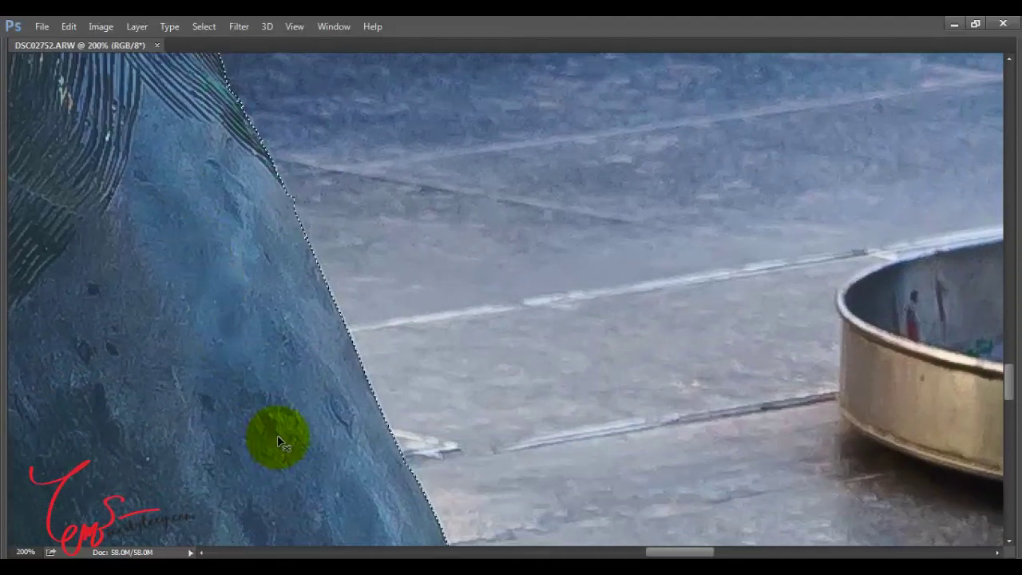
key(ctrl+minus)
key(ctrl+minus)
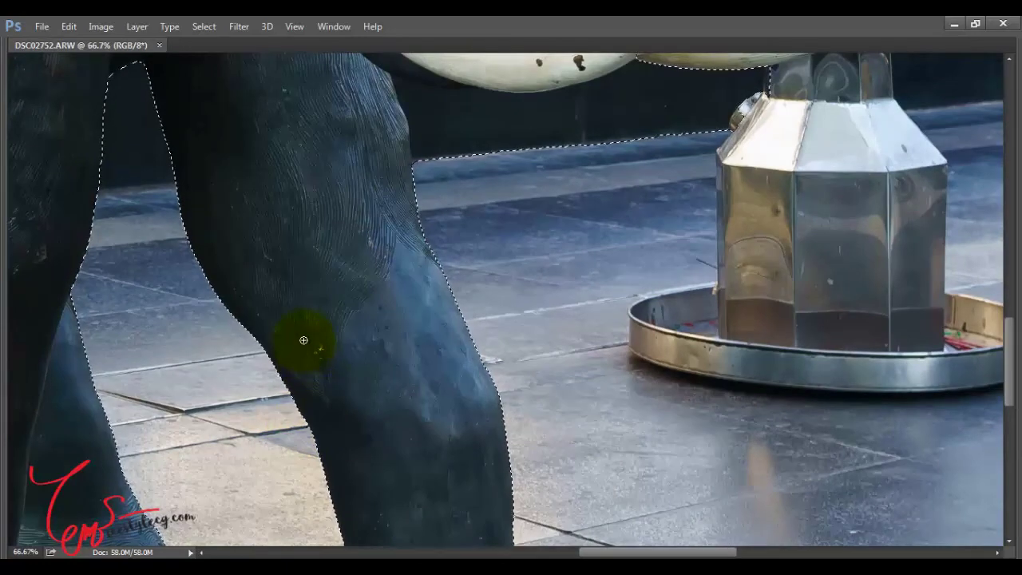
Step: Add the foot to the selection and trim the edge beside it
drag(381, 444, 296, 245)
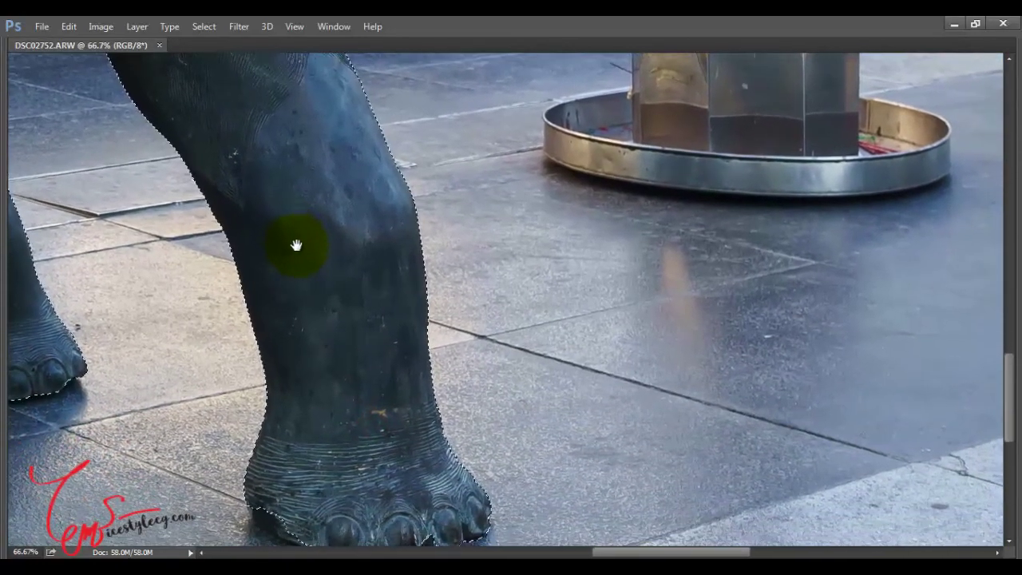
drag(327, 313, 308, 234)
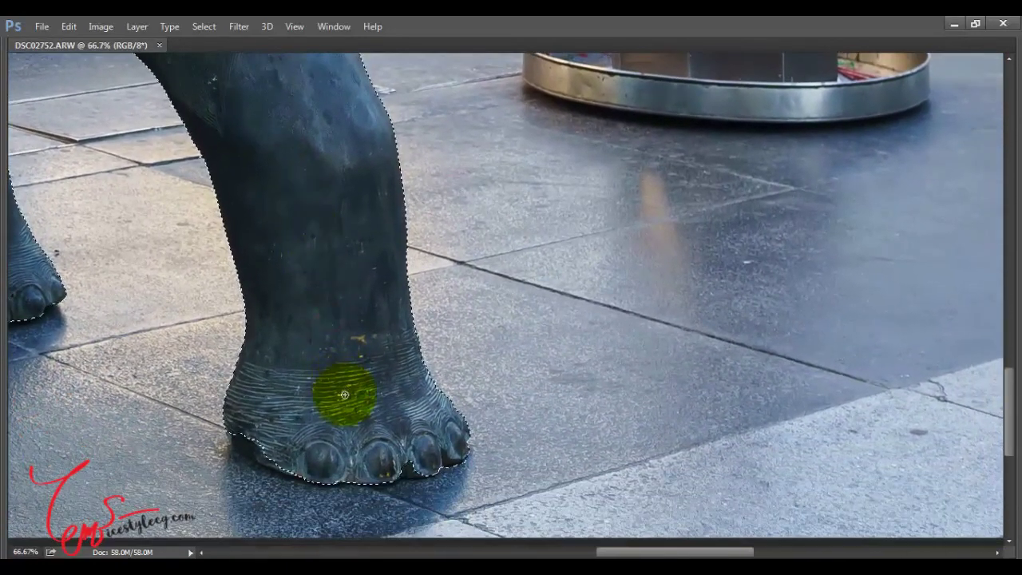
mouse_move(344, 395)
mouse_down()
mouse_move(372, 427)
mouse_move(420, 451)
mouse_move(406, 469)
mouse_move(236, 415)
mouse_up()
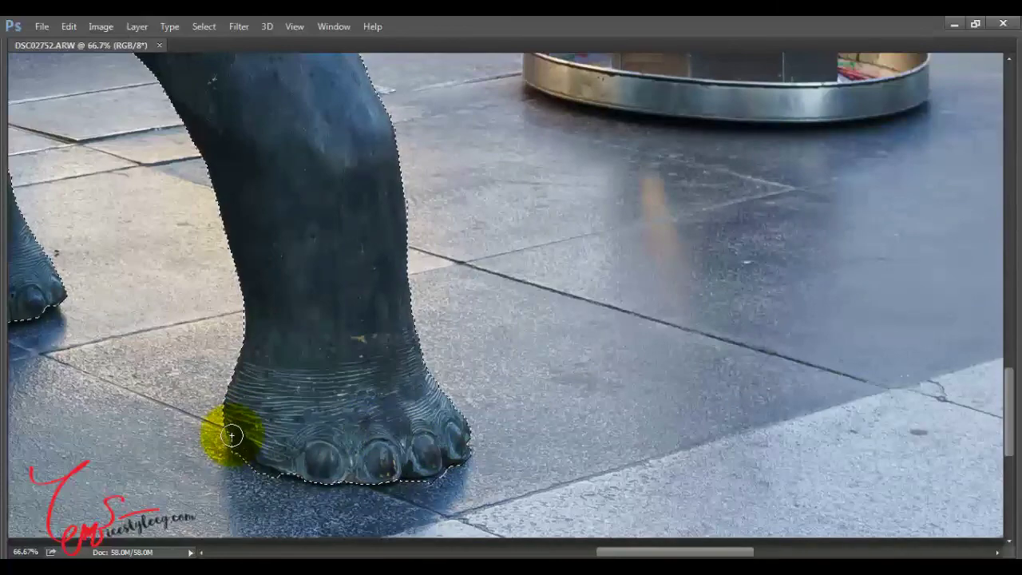
drag(276, 461, 189, 470)
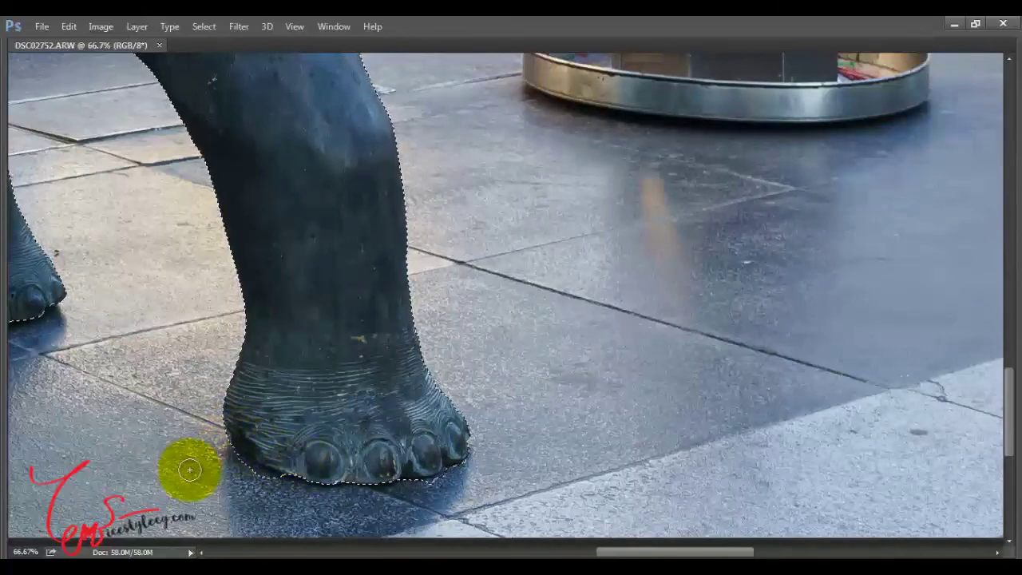
Step: Refine the selection along the foot's left edge and the bottoms of the toes
key(ctrl+plus)
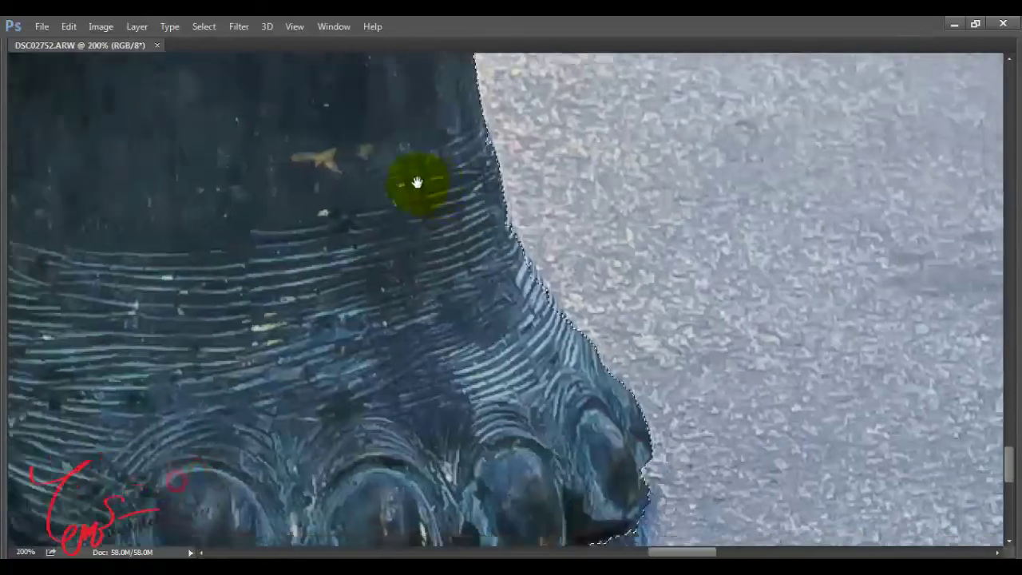
mouse_move(418, 183)
mouse_down()
mouse_move(261, 334)
mouse_move(424, 221)
mouse_up()
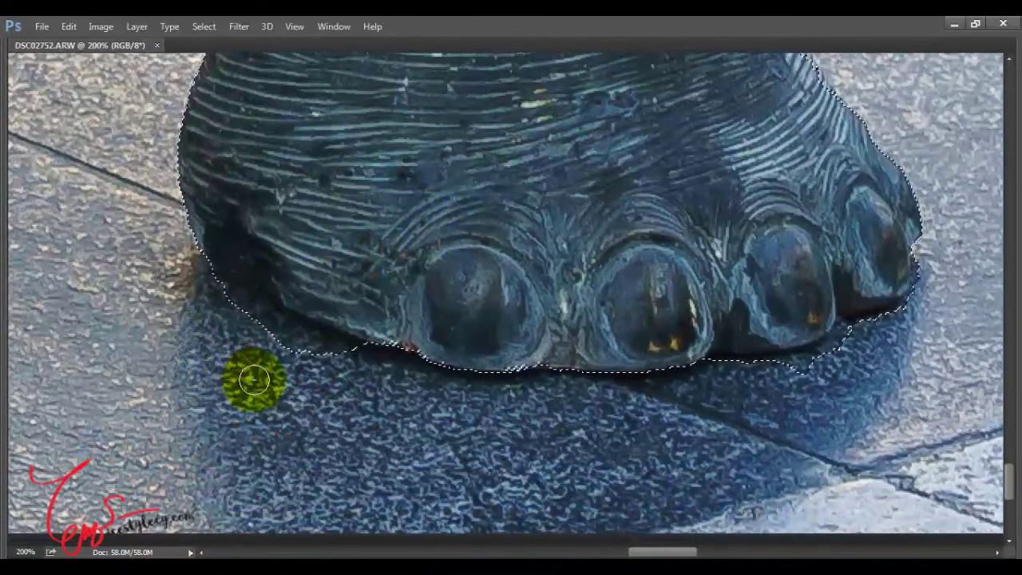
drag(294, 343, 229, 295)
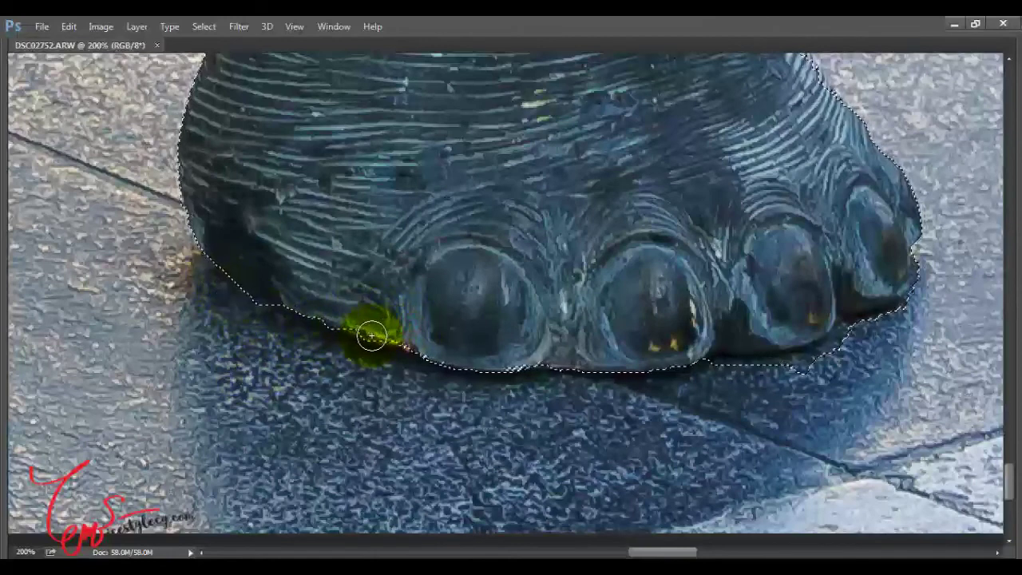
drag(352, 330, 809, 369)
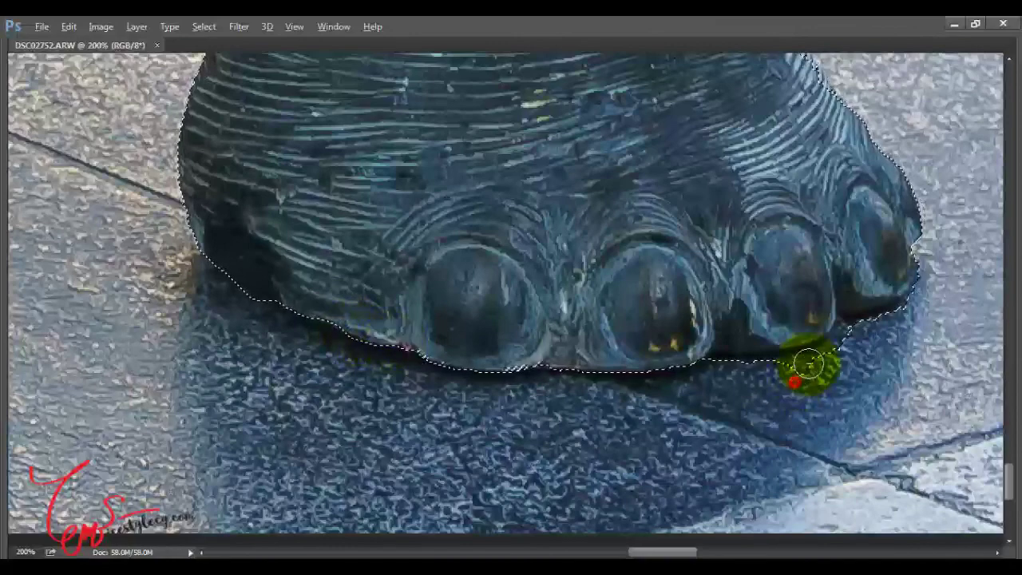
mouse_move(845, 338)
mouse_down()
mouse_move(715, 228)
mouse_move(432, 254)
mouse_move(440, 273)
mouse_up()
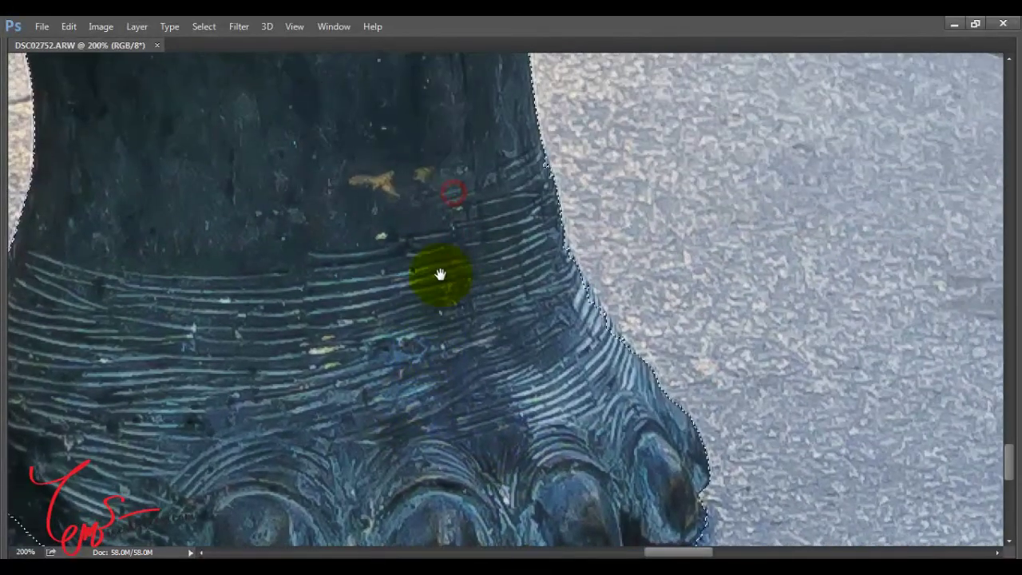
mouse_move(624, 364)
mouse_down()
mouse_move(566, 228)
mouse_move(631, 337)
mouse_up()
mouse_move(647, 381)
mouse_down()
mouse_move(659, 264)
mouse_move(650, 264)
mouse_move(708, 389)
mouse_move(692, 331)
mouse_move(584, 227)
mouse_up()
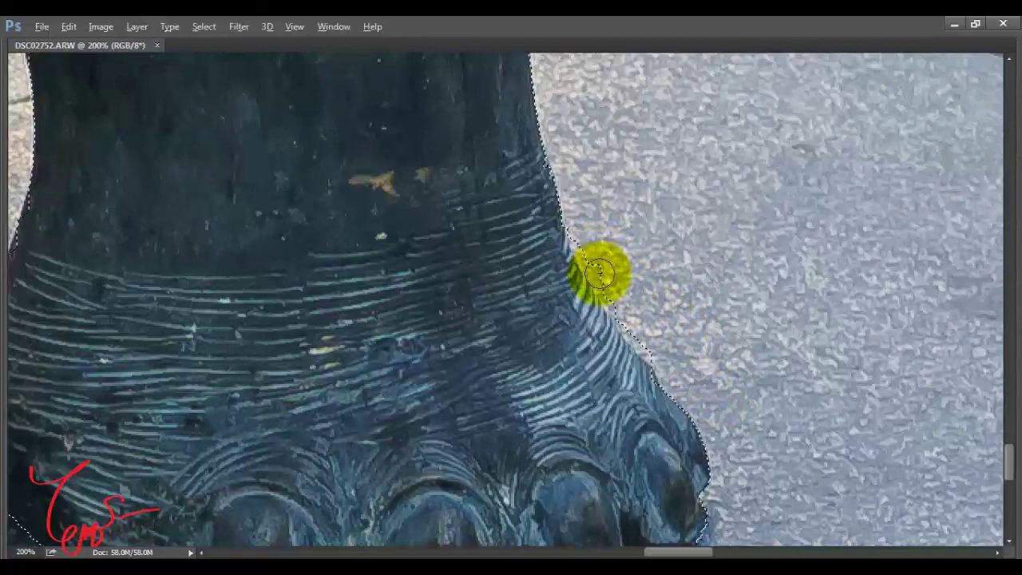
mouse_move(635, 297)
mouse_down()
mouse_move(623, 297)
mouse_move(634, 338)
mouse_move(582, 251)
mouse_up()
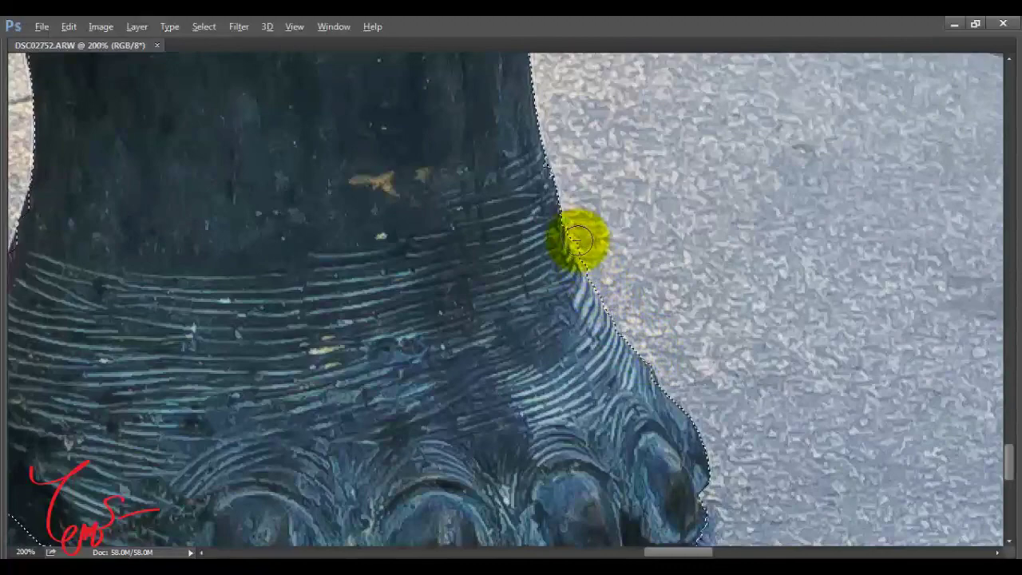
drag(464, 121, 424, 349)
drag(385, 80, 372, 354)
drag(346, 171, 387, 320)
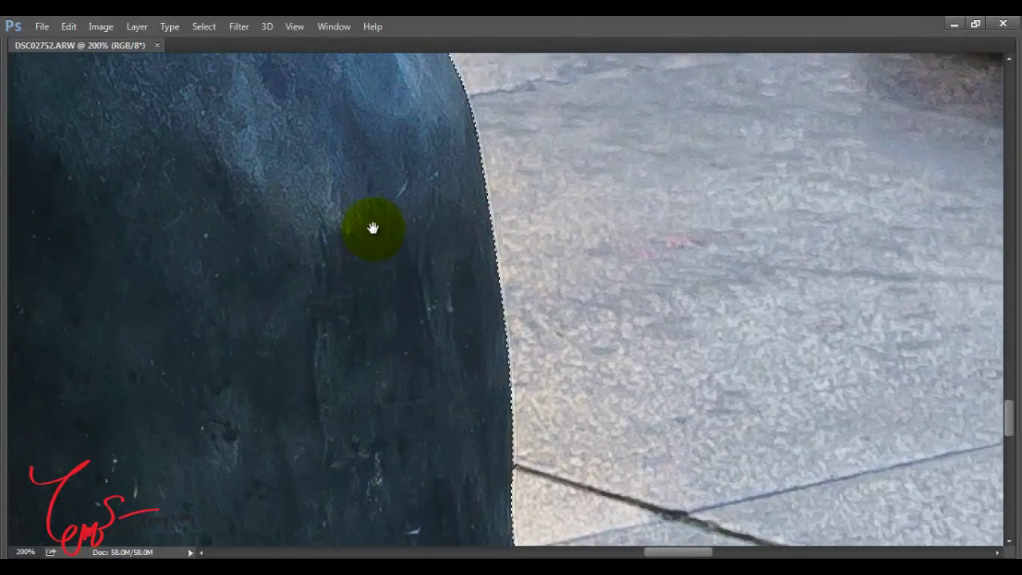
scroll(425, 334, up, 1)
scroll(445, 410, up, 1)
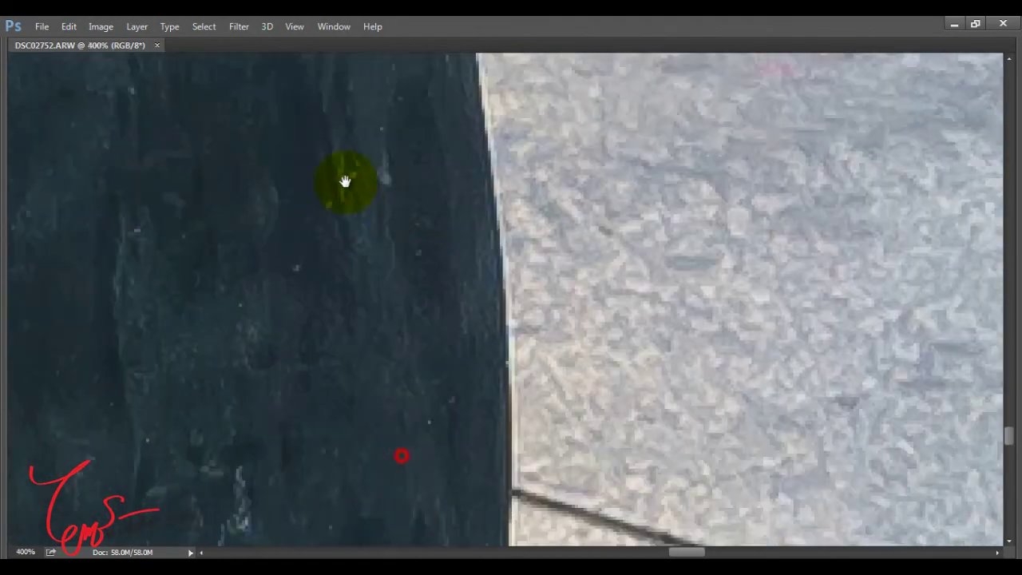
drag(342, 178, 385, 241)
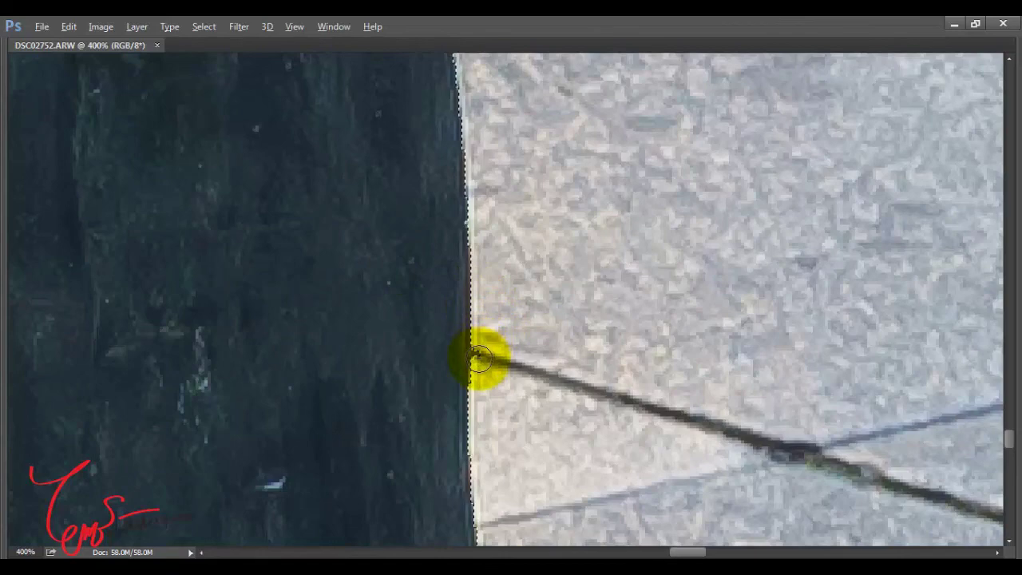
scroll(585, 284, down, 1)
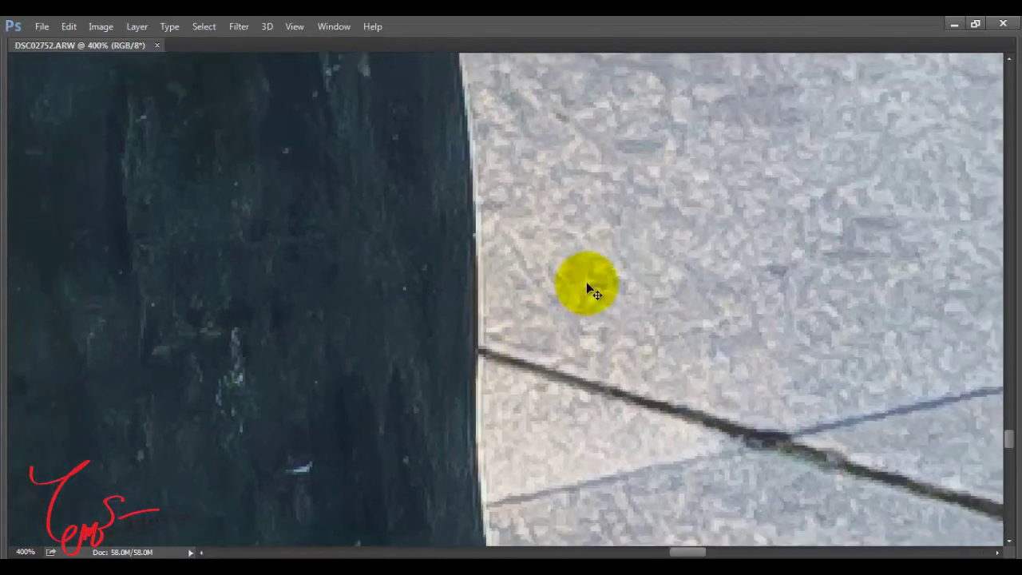
drag(388, 194, 379, 292)
scroll(335, 210, down, 1)
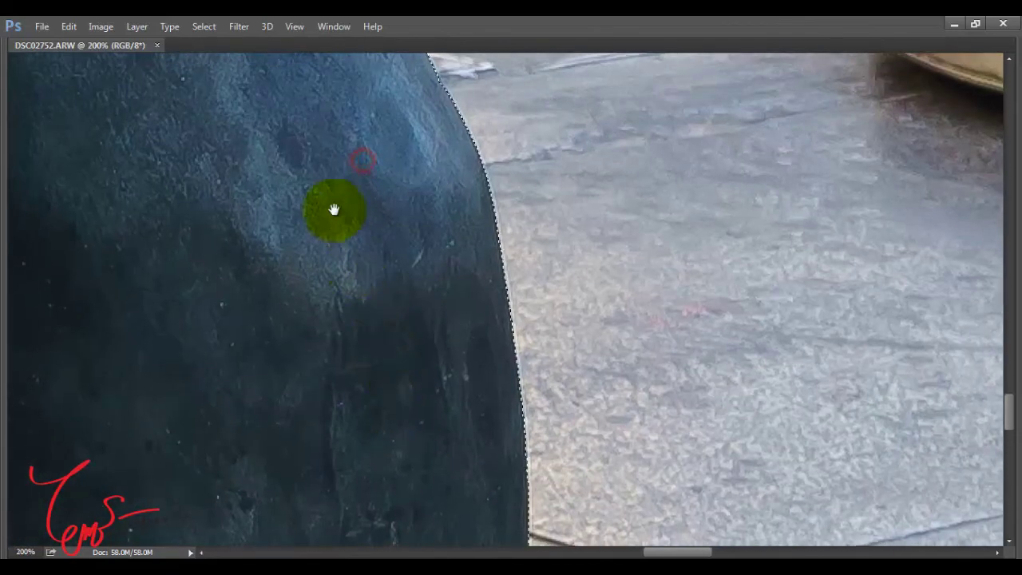
drag(336, 210, 399, 380)
drag(351, 248, 365, 302)
drag(320, 152, 365, 347)
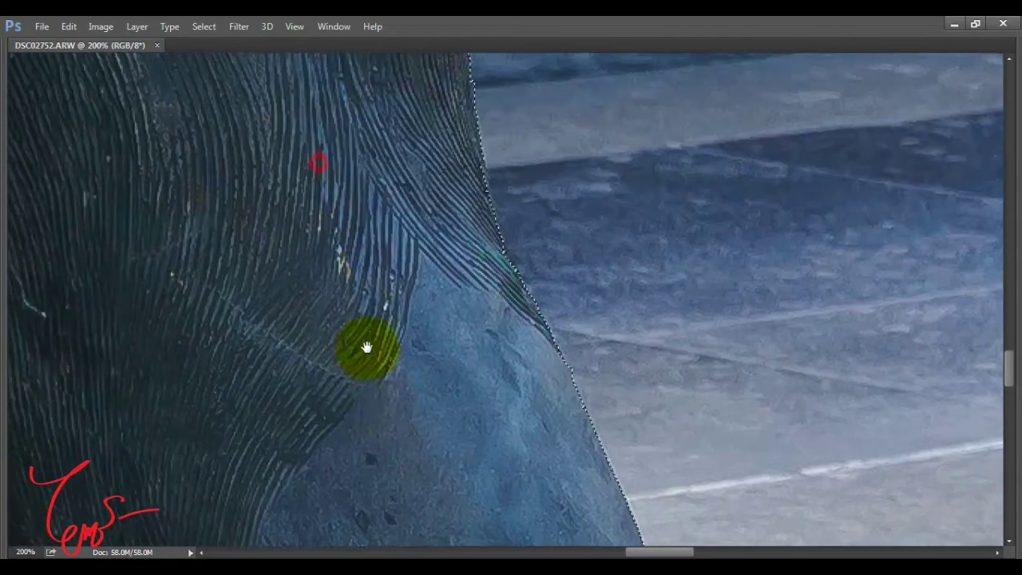
drag(361, 226, 294, 322)
drag(308, 244, 290, 365)
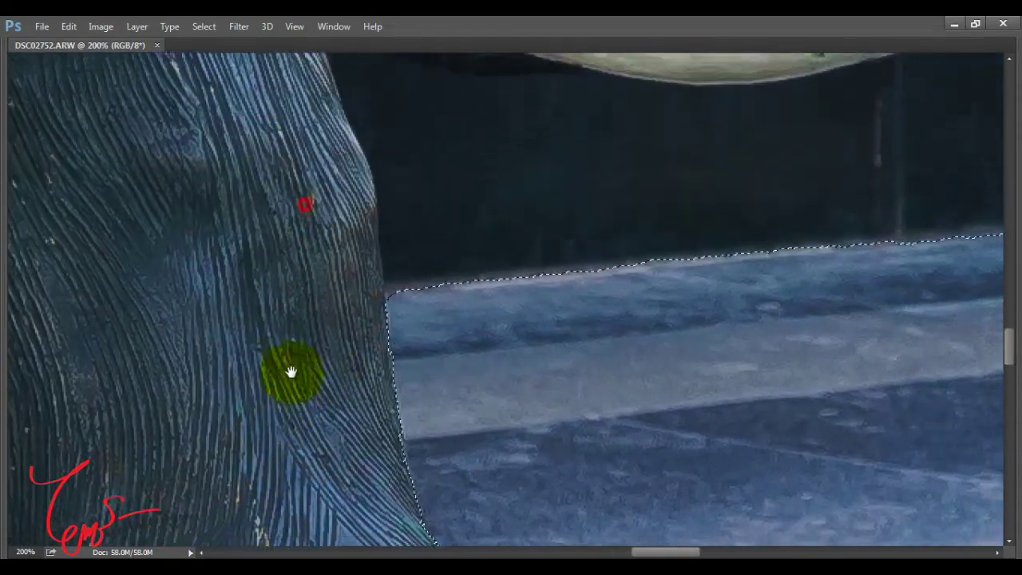
scroll(292, 258, down, 3)
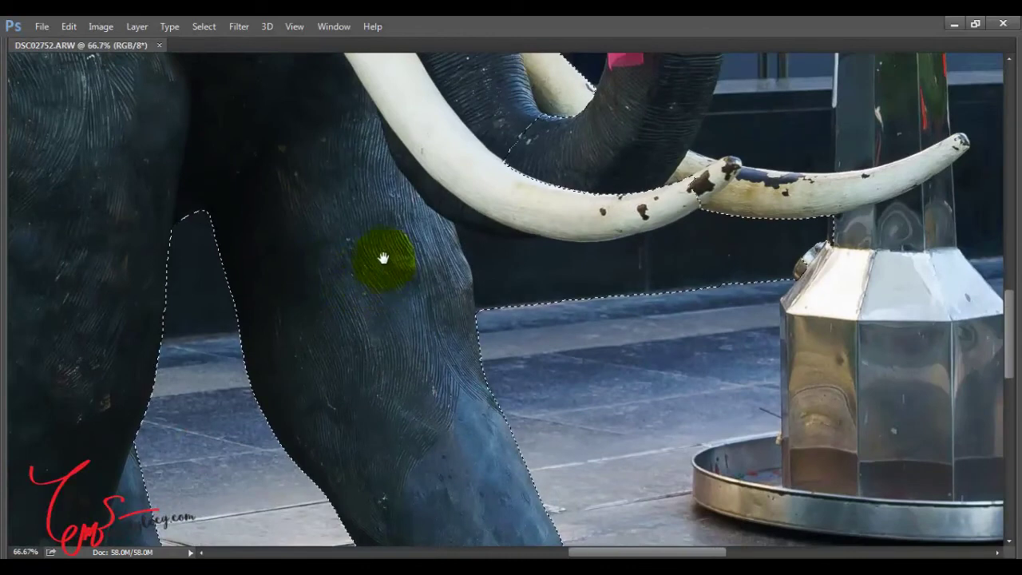
Step: Extend the selection along the tusk and its underside, removing background below it
drag(383, 258, 268, 361)
mouse_move(349, 285)
mouse_down()
mouse_move(577, 293)
mouse_move(554, 321)
mouse_move(545, 409)
mouse_move(524, 418)
mouse_move(727, 348)
mouse_up()
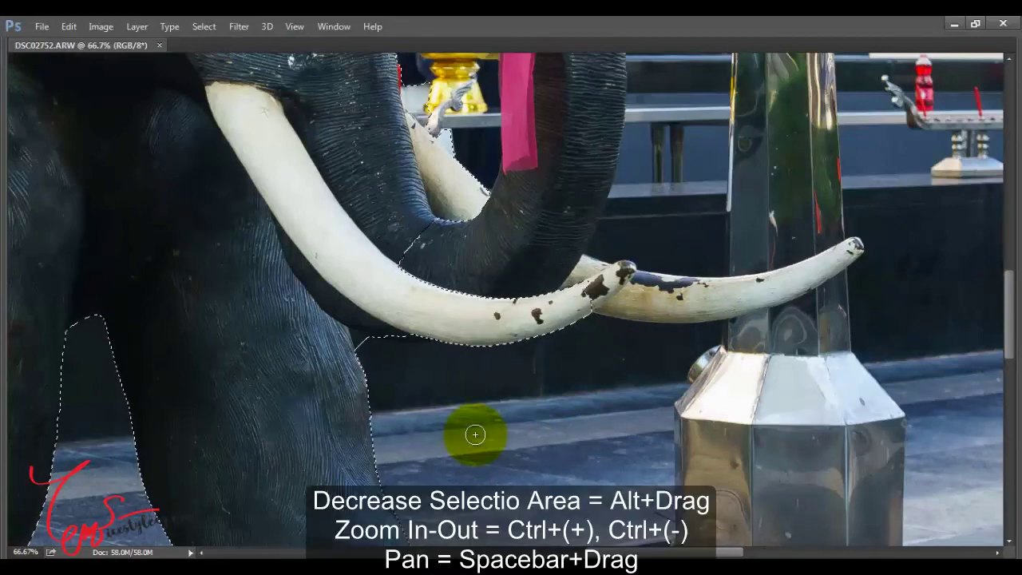
key(ctrl+plus)
key(ctrl+plus)
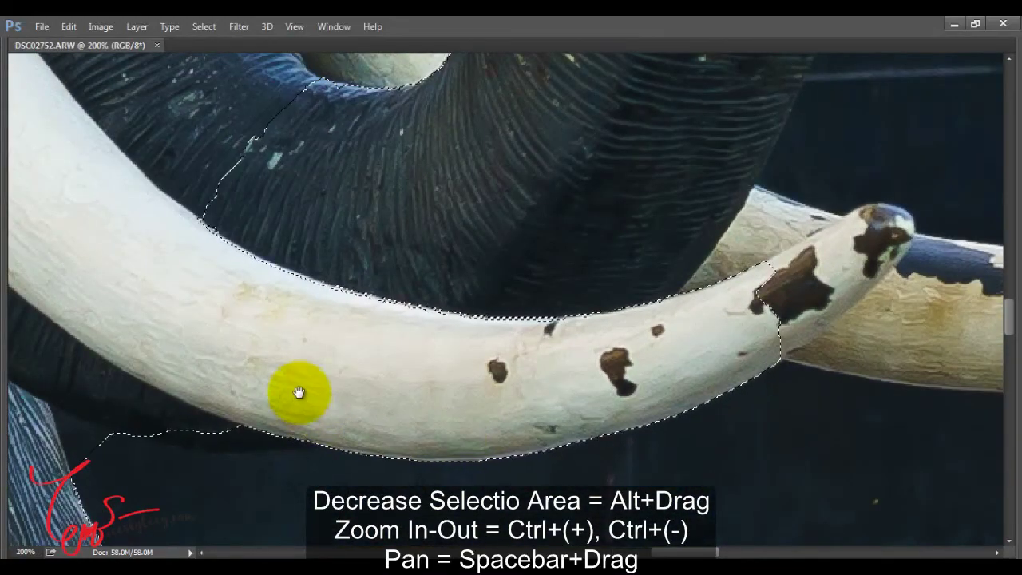
drag(300, 392, 506, 236)
mouse_move(455, 338)
mouse_down()
mouse_move(447, 303)
mouse_move(304, 251)
mouse_up()
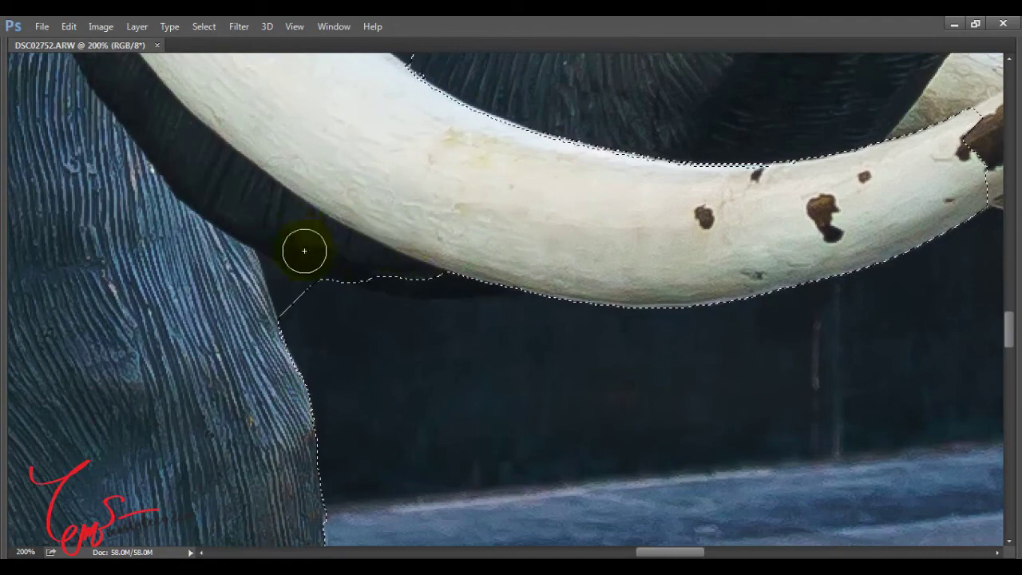
click(340, 338)
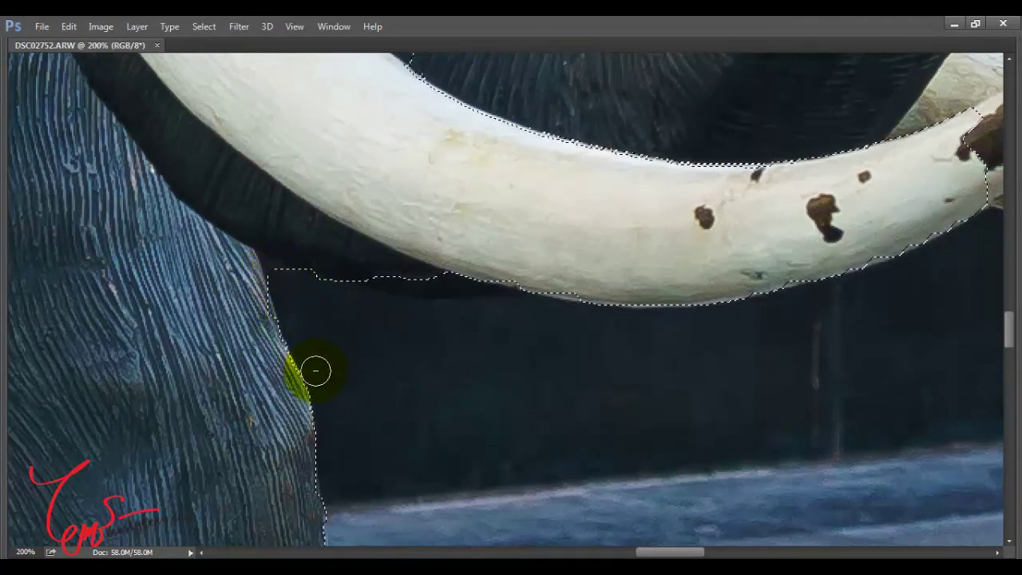
Step: Refine the selection under the tusk, along the leg outline and the tusk's lower edge
key(ctrl+plus)
key(ctrl+plus)
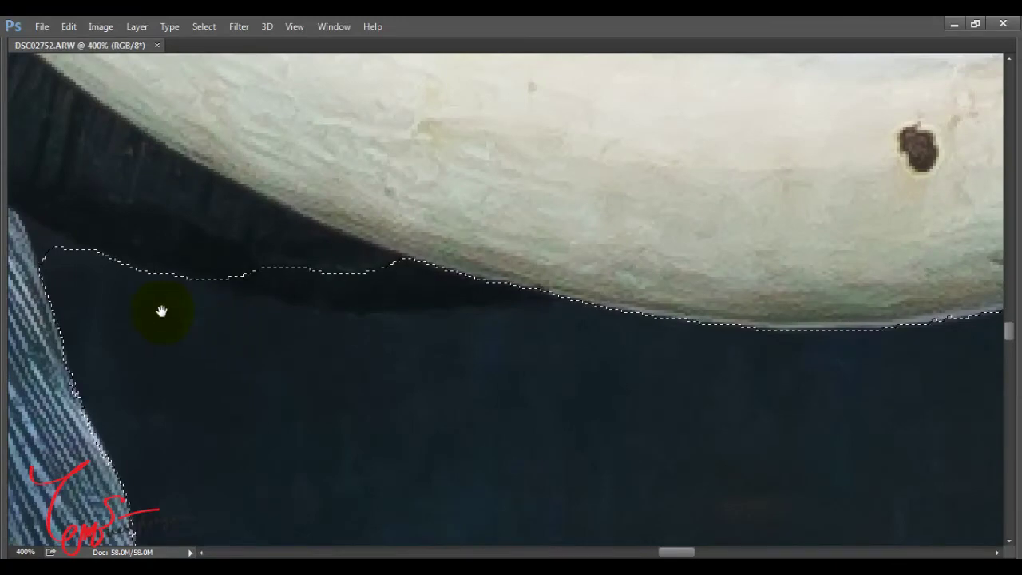
drag(161, 312, 388, 323)
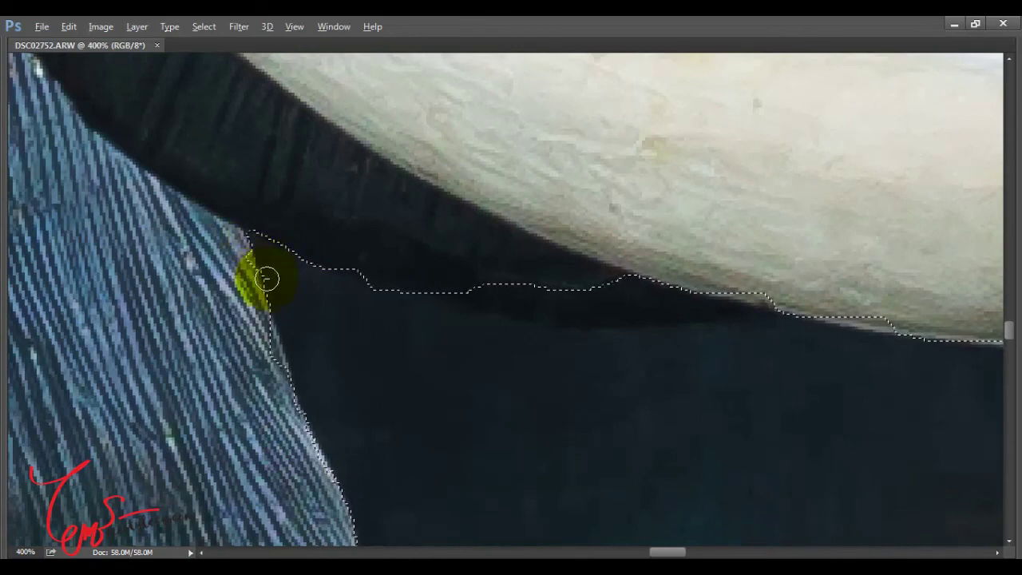
mouse_move(266, 278)
mouse_down()
mouse_move(280, 406)
mouse_move(160, 350)
mouse_up()
key(ctrl+minus)
key(ctrl+minus)
key(ctrl+minus)
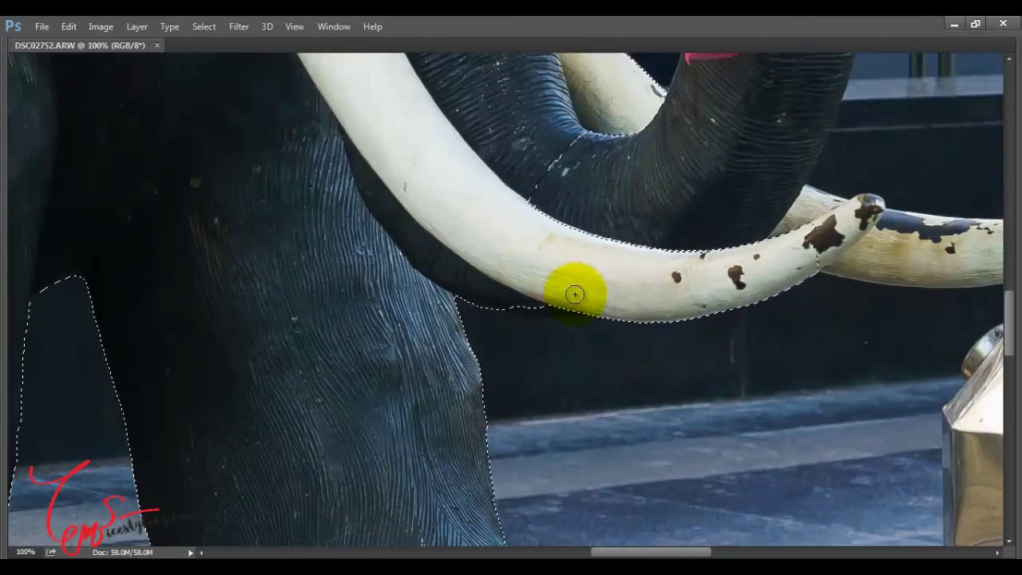
key(ctrl+plus)
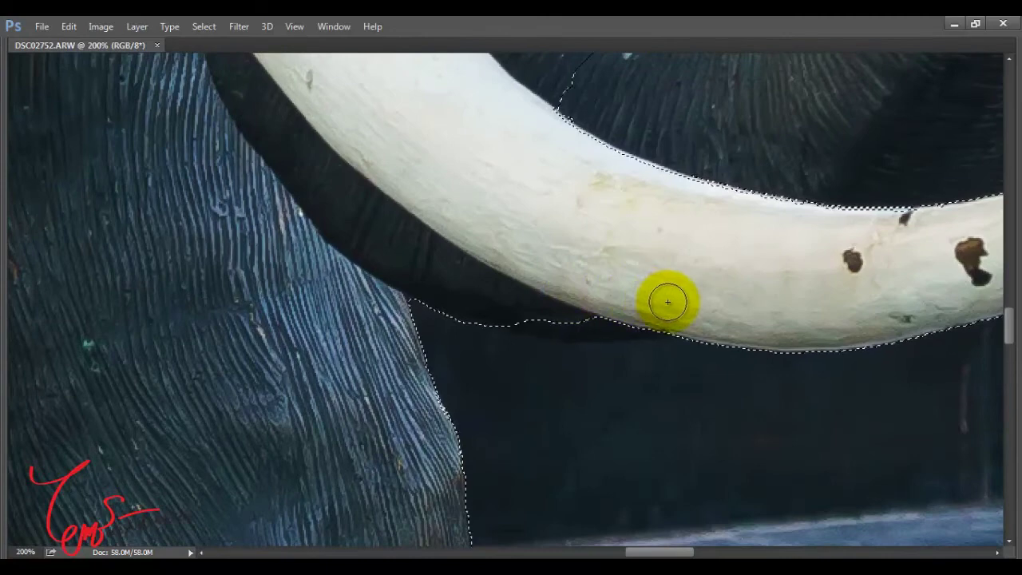
click(669, 299)
drag(672, 300, 620, 334)
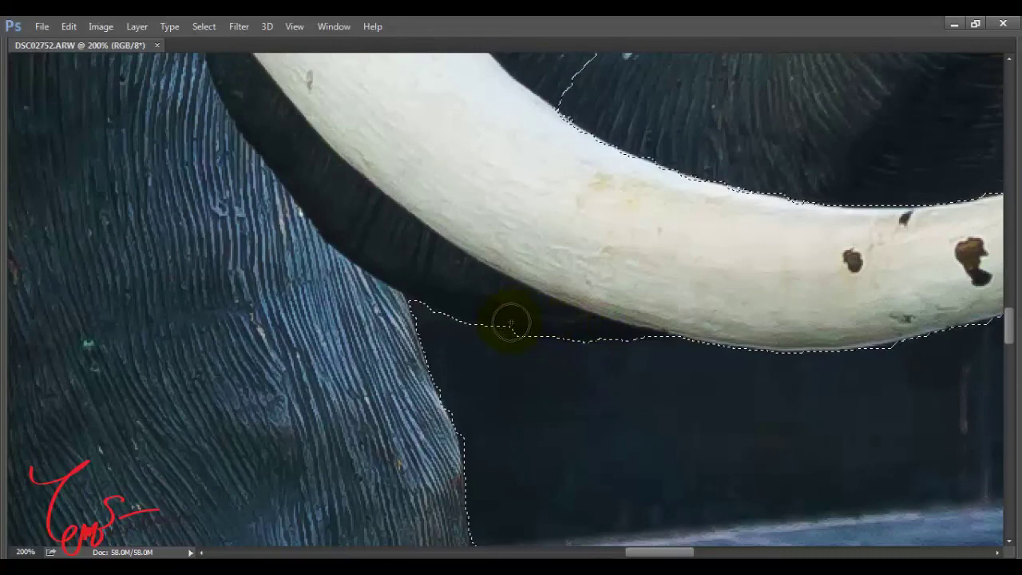
key(ctrl+minus)
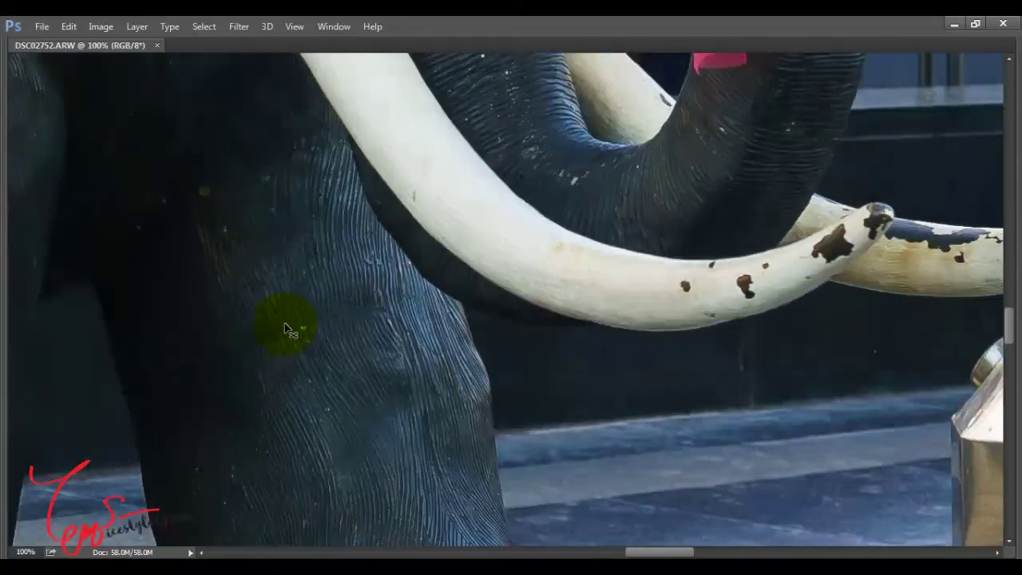
drag(627, 209, 429, 399)
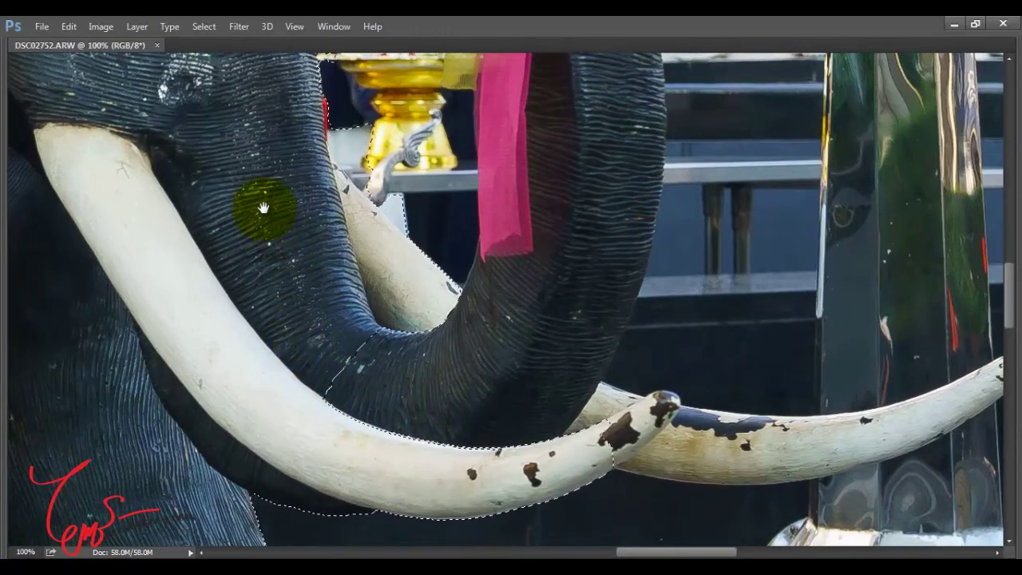
Step: Remove the gold ornament beside the trunk from the selection
drag(265, 210, 269, 364)
key(ctrl+plus)
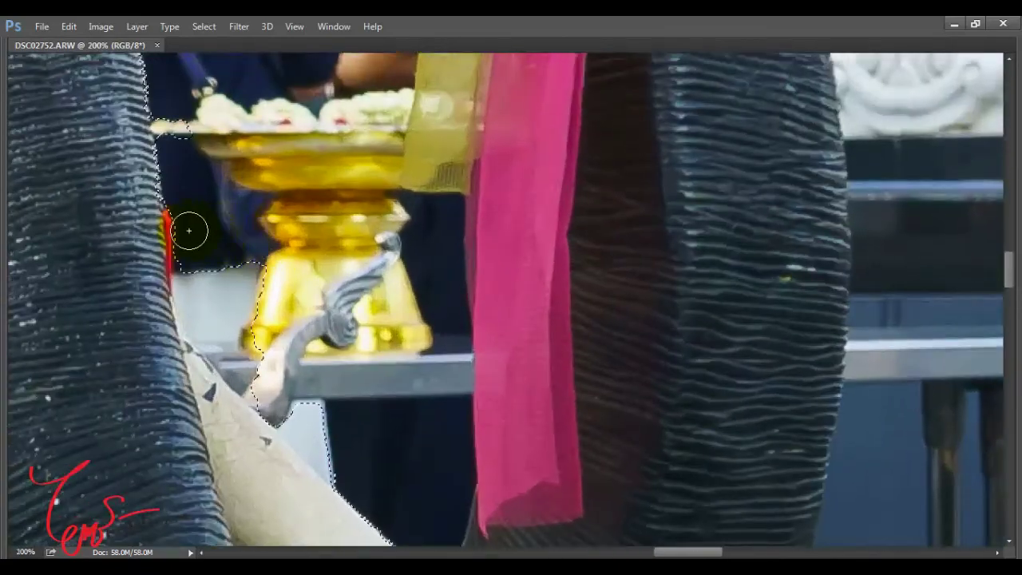
drag(192, 231, 177, 299)
mouse_move(244, 269)
mouse_down()
mouse_move(243, 213)
mouse_move(350, 297)
mouse_up()
drag(364, 406, 281, 147)
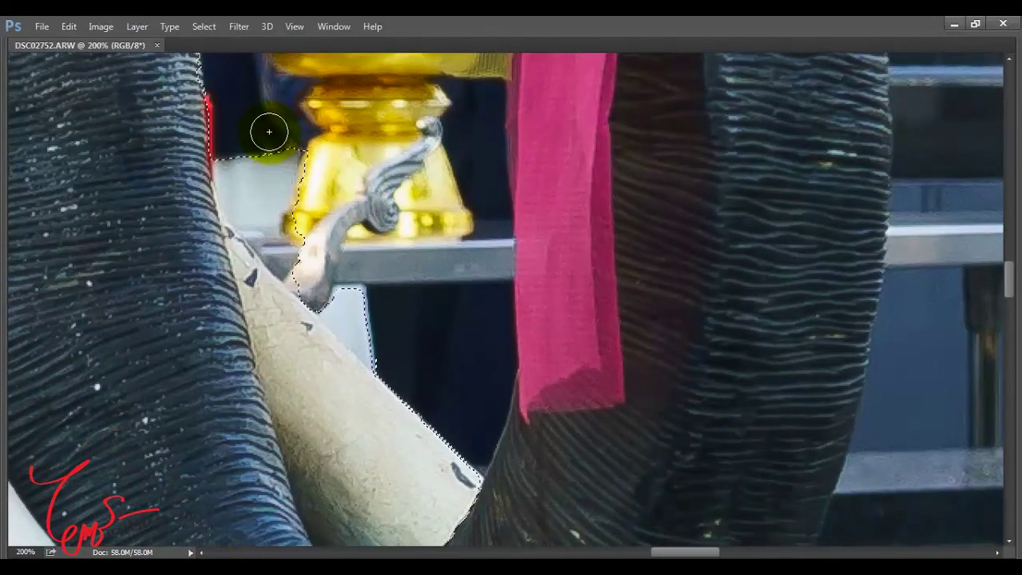
mouse_move(258, 123)
mouse_down()
mouse_move(314, 285)
mouse_move(372, 377)
mouse_move(344, 280)
mouse_move(241, 166)
mouse_up()
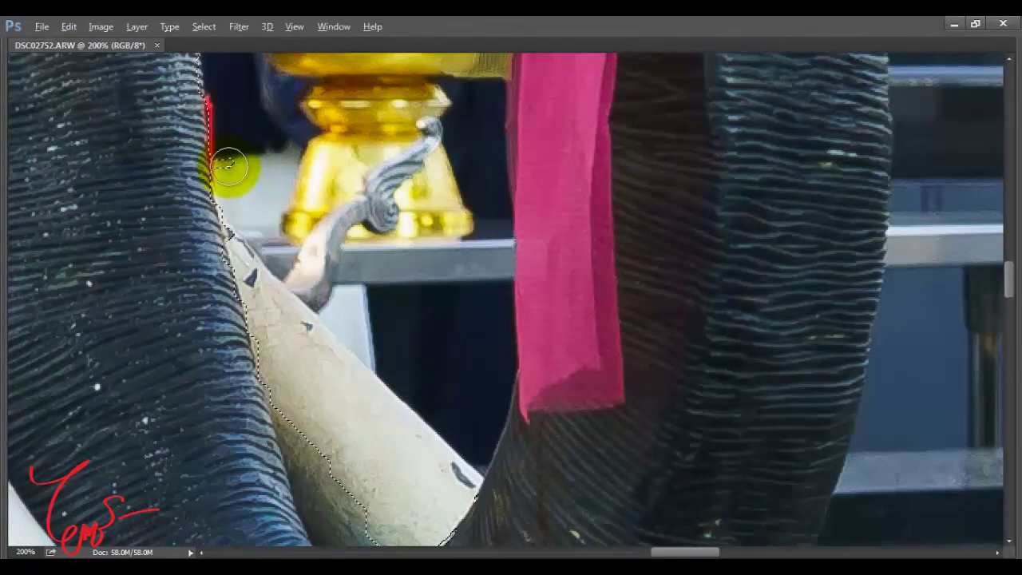
Step: Refine the selection along the tusk's left edge and smooth its notch
drag(359, 404, 376, 269)
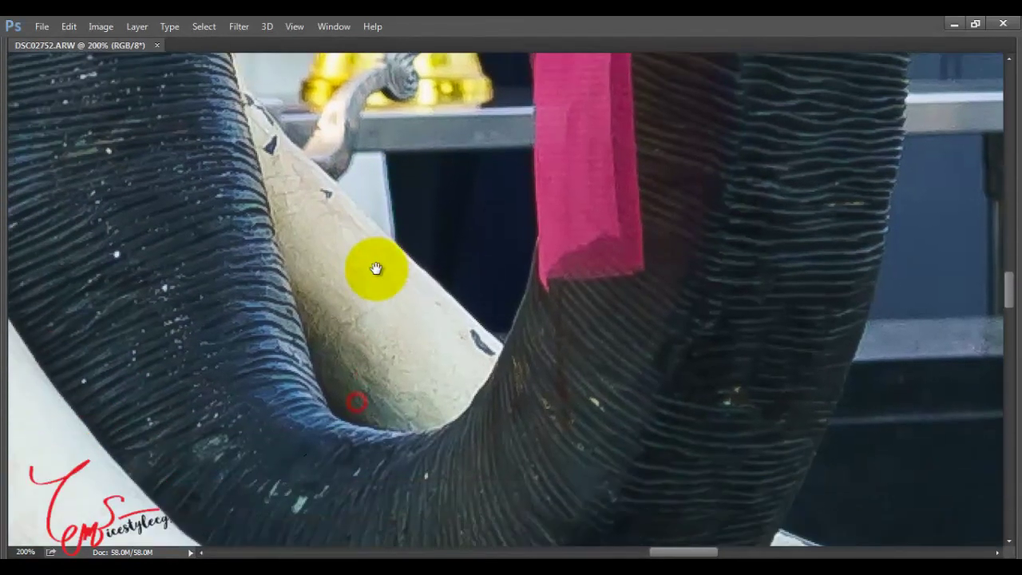
mouse_move(244, 219)
mouse_down()
mouse_move(479, 434)
mouse_move(354, 319)
mouse_move(279, 221)
mouse_move(359, 315)
mouse_move(274, 194)
mouse_move(283, 178)
mouse_move(381, 278)
mouse_move(365, 233)
mouse_move(391, 253)
mouse_move(330, 195)
mouse_move(346, 216)
mouse_up()
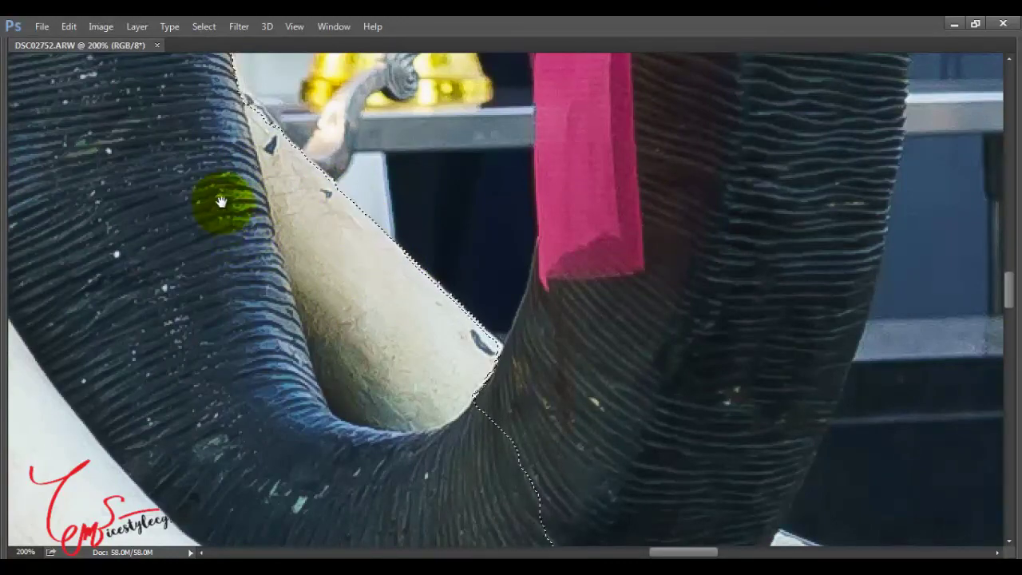
drag(217, 197, 228, 307)
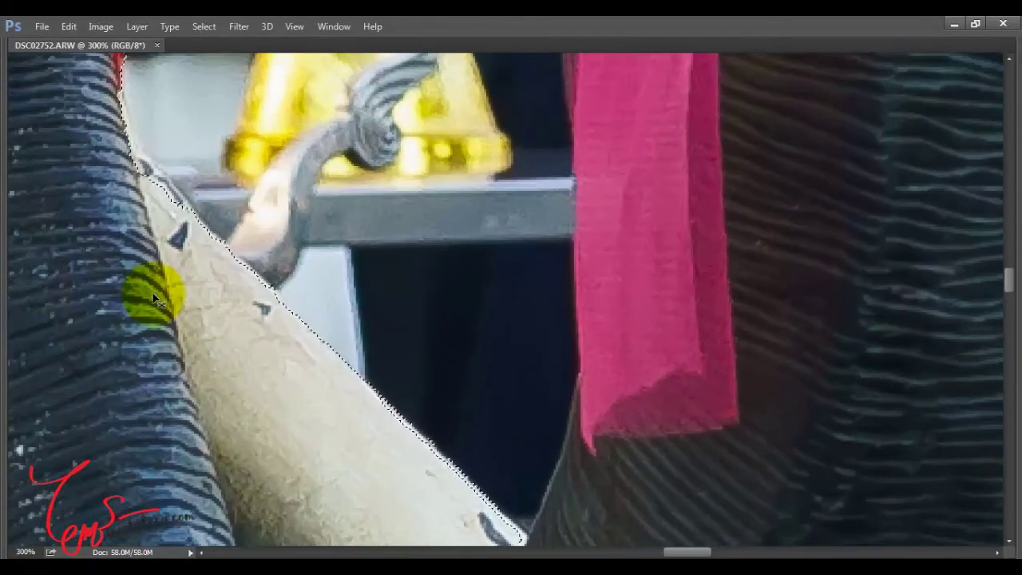
scroll(227, 310, up, 5)
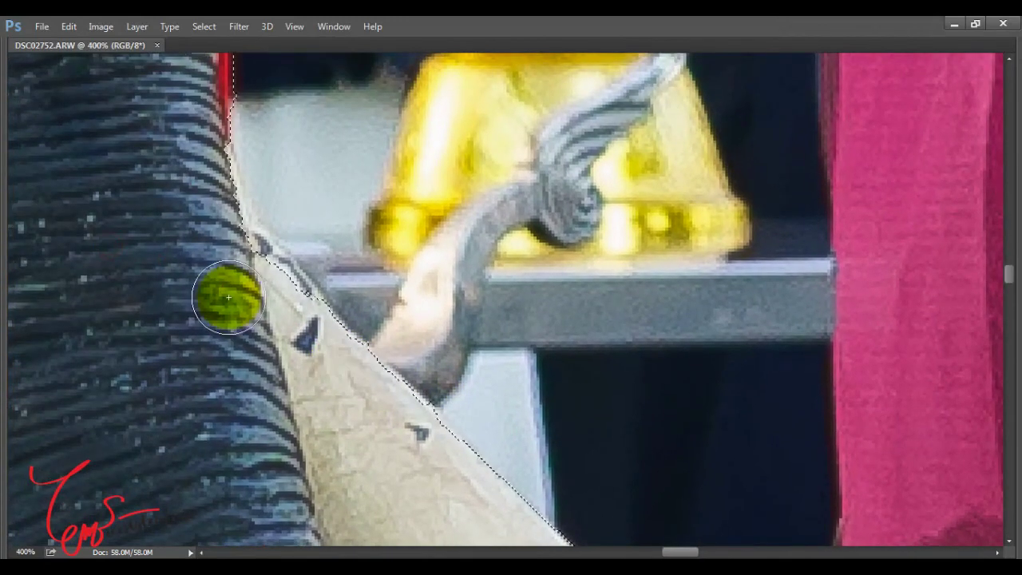
mouse_move(227, 297)
mouse_down()
mouse_move(237, 288)
mouse_move(224, 247)
mouse_move(226, 182)
mouse_move(296, 279)
mouse_move(245, 224)
mouse_move(227, 157)
mouse_up()
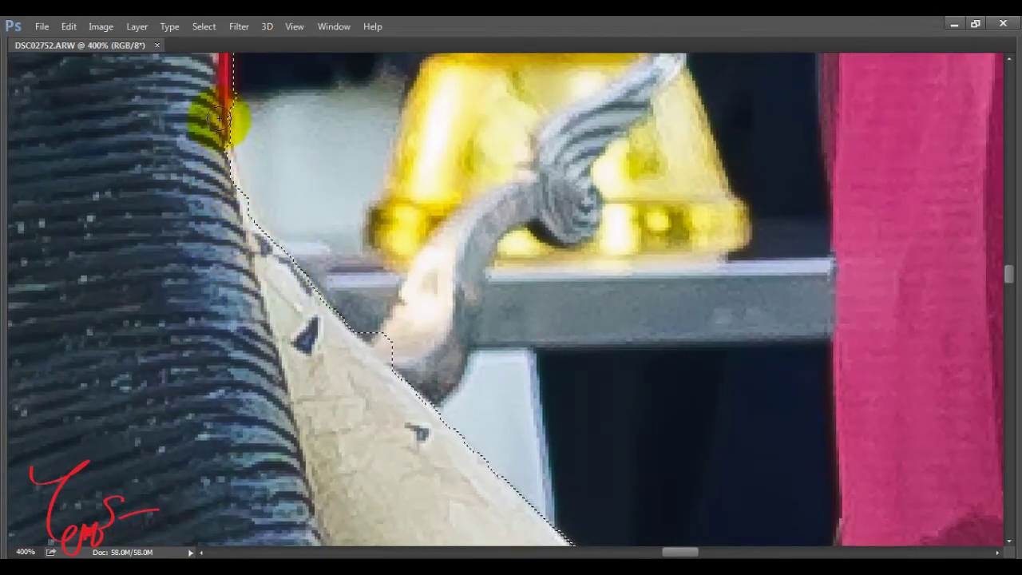
mouse_move(217, 118)
mouse_down()
mouse_move(178, 315)
mouse_move(359, 433)
mouse_move(385, 476)
mouse_move(253, 235)
mouse_up()
drag(388, 424, 313, 283)
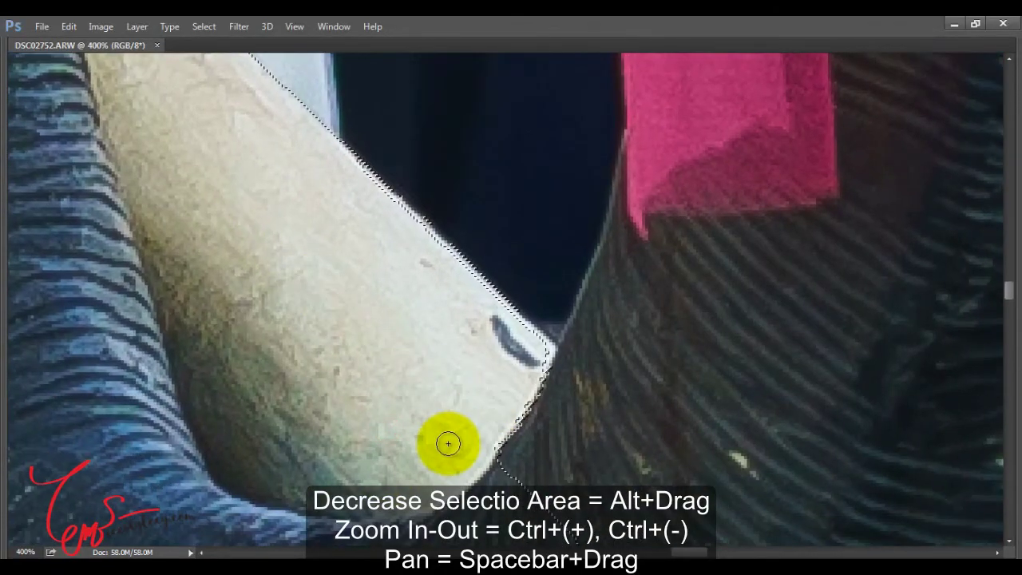
key(ctrl+minus)
key(ctrl+minus)
key(ctrl+minus)
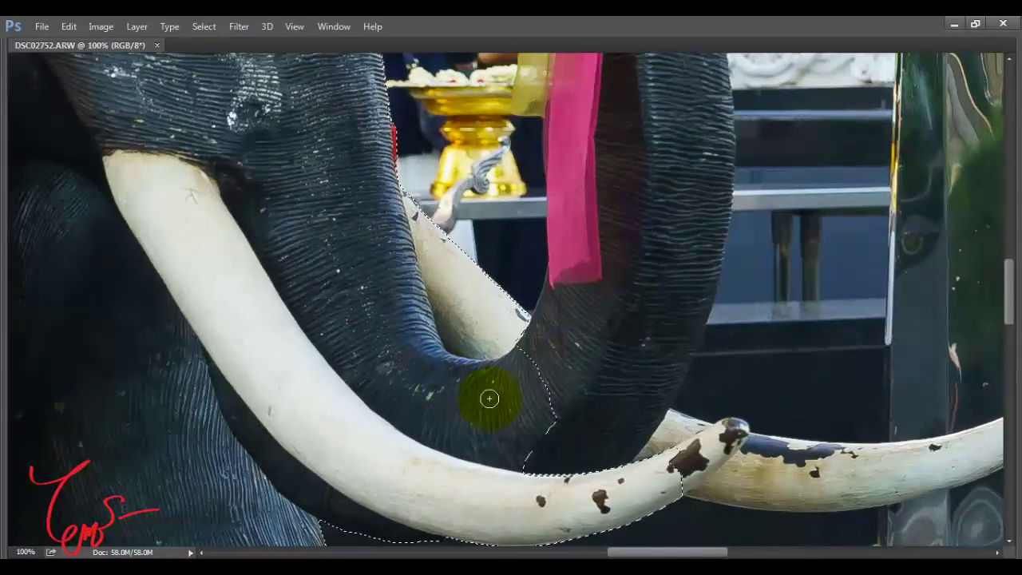
Step: Add the lower trunk and pink ribbon, up to the ribbon knot, to the selection
drag(492, 451, 591, 415)
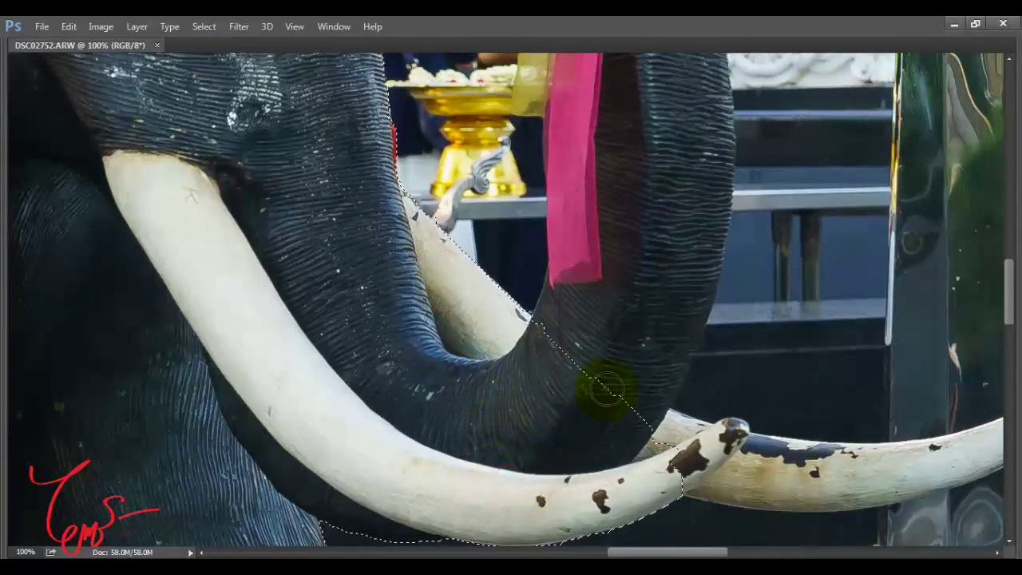
mouse_move(589, 321)
mouse_down()
mouse_move(538, 422)
mouse_move(524, 275)
mouse_move(539, 105)
mouse_move(533, 394)
mouse_up()
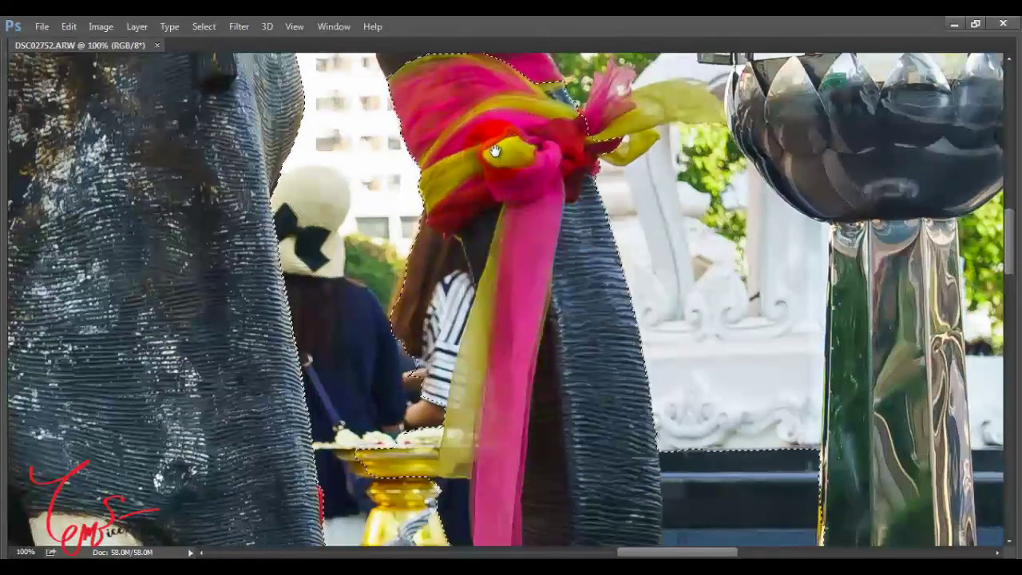
drag(502, 146, 477, 369)
drag(457, 164, 428, 143)
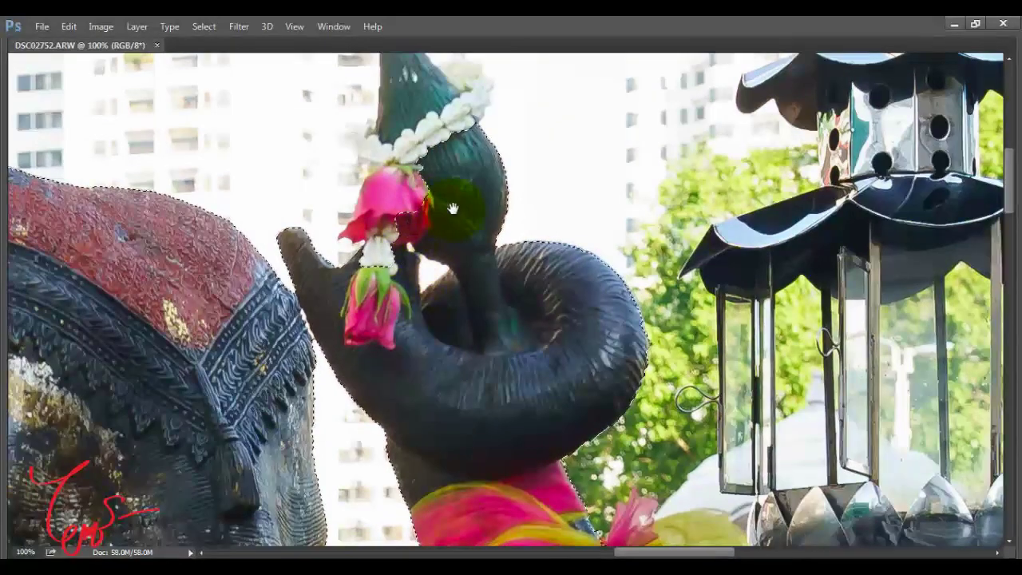
Step: Add the garlanded cone to the selection
scroll(428, 299, up, 5)
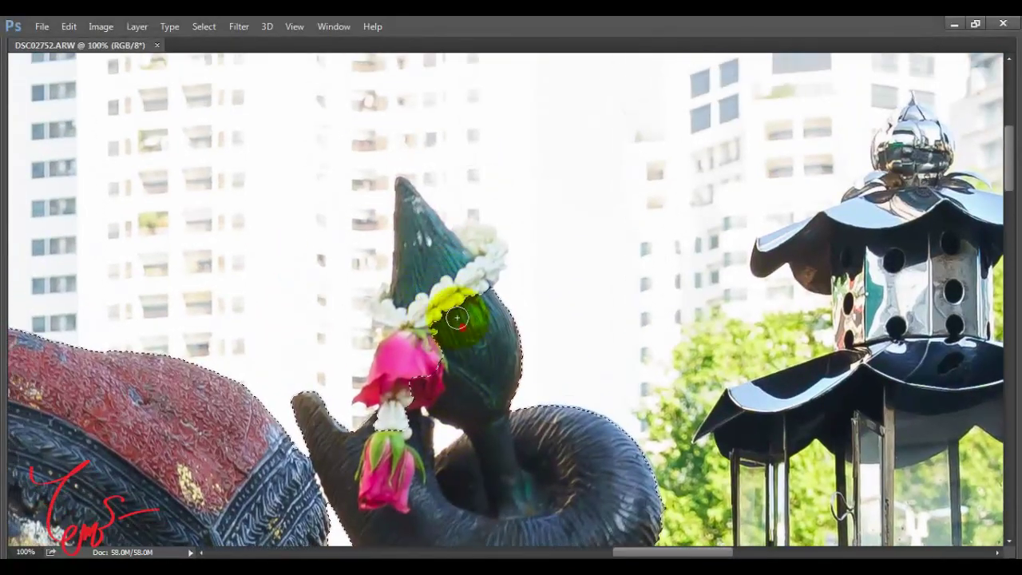
mouse_move(453, 293)
mouse_down()
mouse_move(482, 239)
mouse_move(454, 230)
mouse_up()
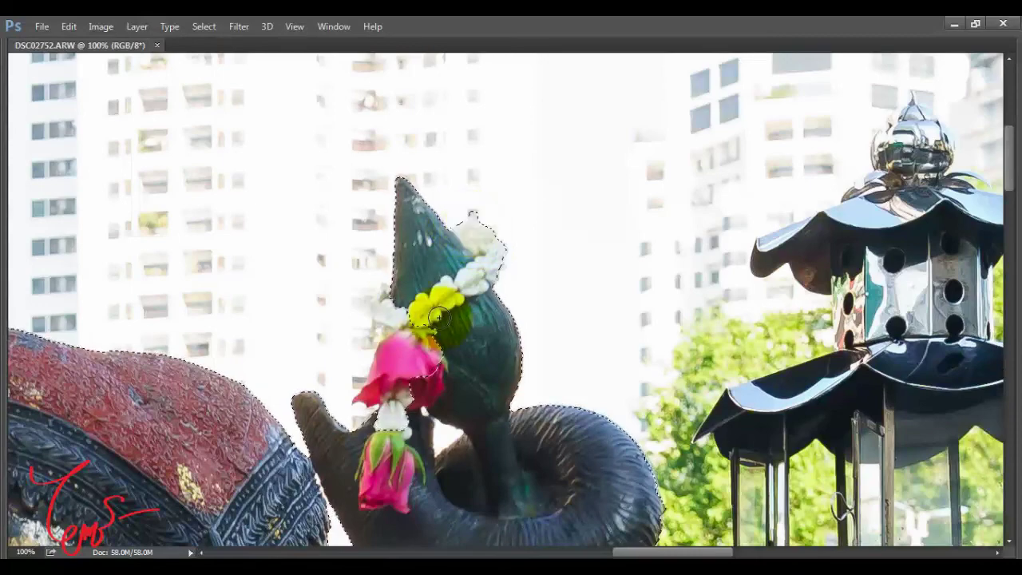
key(ctrl+plus)
key(ctrl+plus)
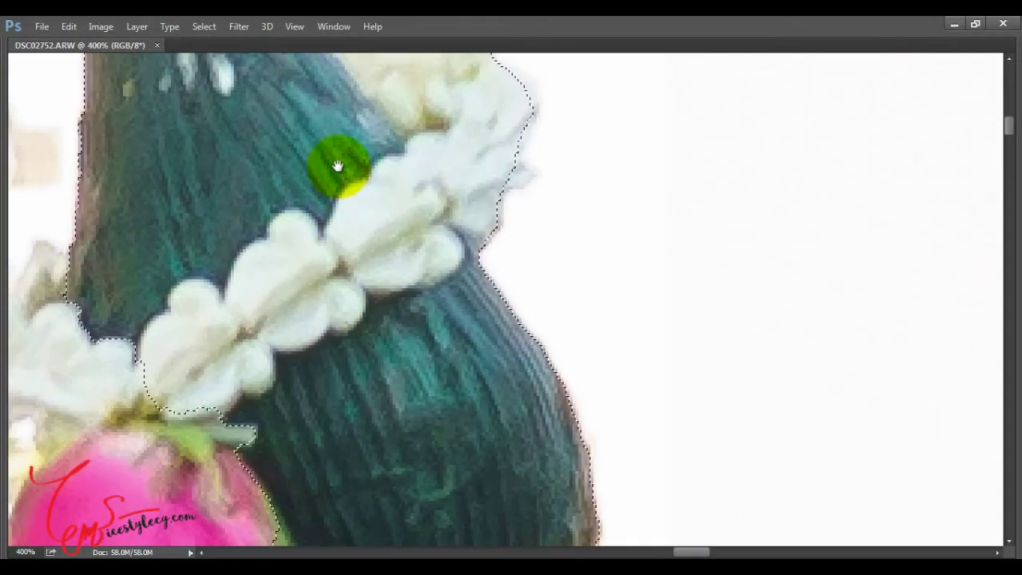
Step: Reshape the selection edge along the white flowers at the headpiece tip, excluding the white background
key(ctrl+plus)
key(ctrl+plus)
drag(350, 297, 360, 369)
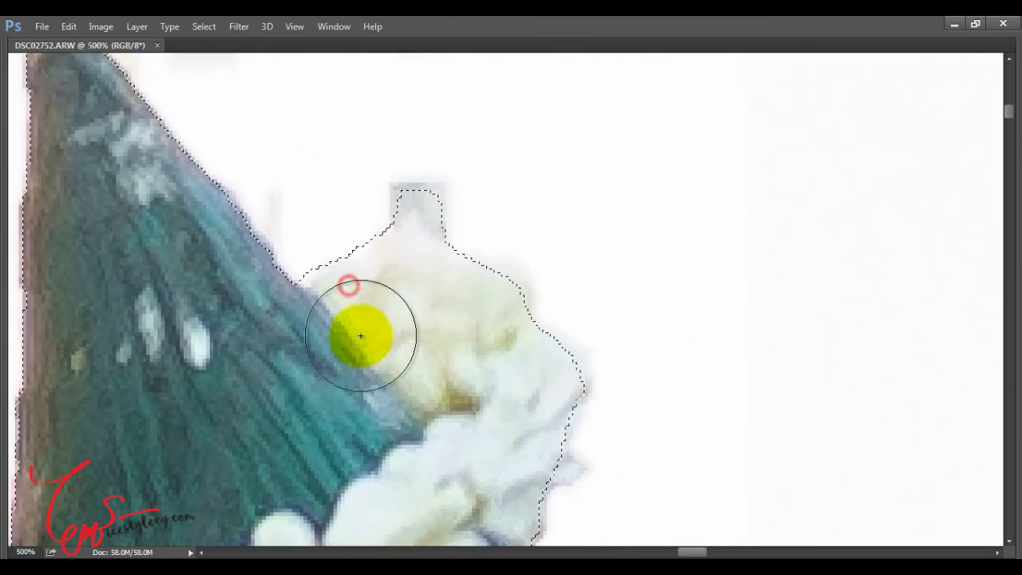
click(381, 181)
mouse_move(386, 204)
mouse_down()
mouse_move(456, 232)
mouse_move(443, 274)
mouse_move(514, 279)
mouse_up()
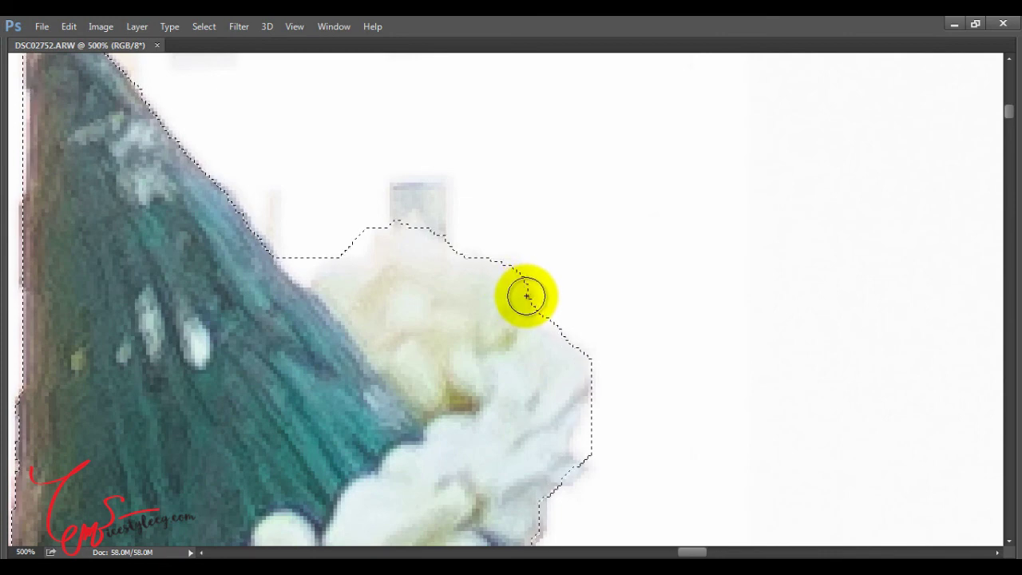
mouse_move(526, 297)
mouse_down()
mouse_move(452, 427)
mouse_move(420, 258)
mouse_move(536, 293)
mouse_move(542, 299)
mouse_move(487, 304)
mouse_move(532, 351)
mouse_move(577, 326)
mouse_move(538, 326)
mouse_up()
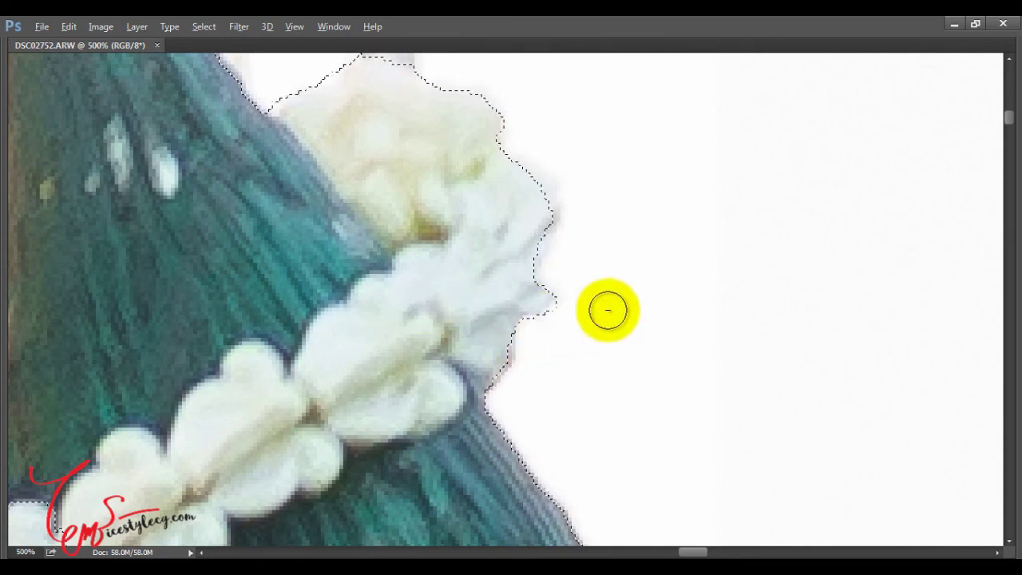
scroll(333, 329, down, 1)
scroll(334, 329, down, 3)
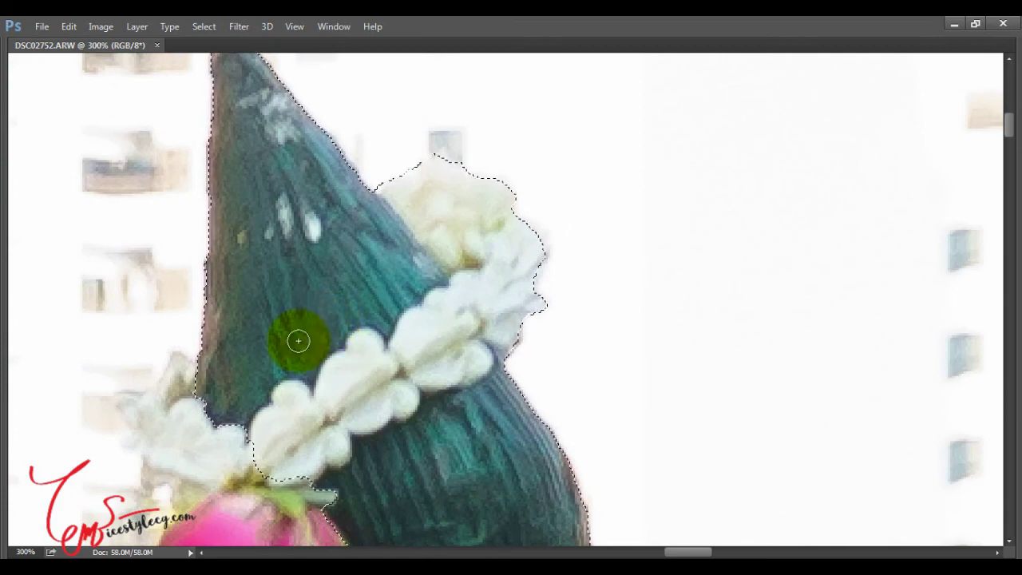
Step: Add the white garland flowers and the pink rose's left side to the selection
scroll(285, 365, up, 2)
drag(266, 402, 419, 172)
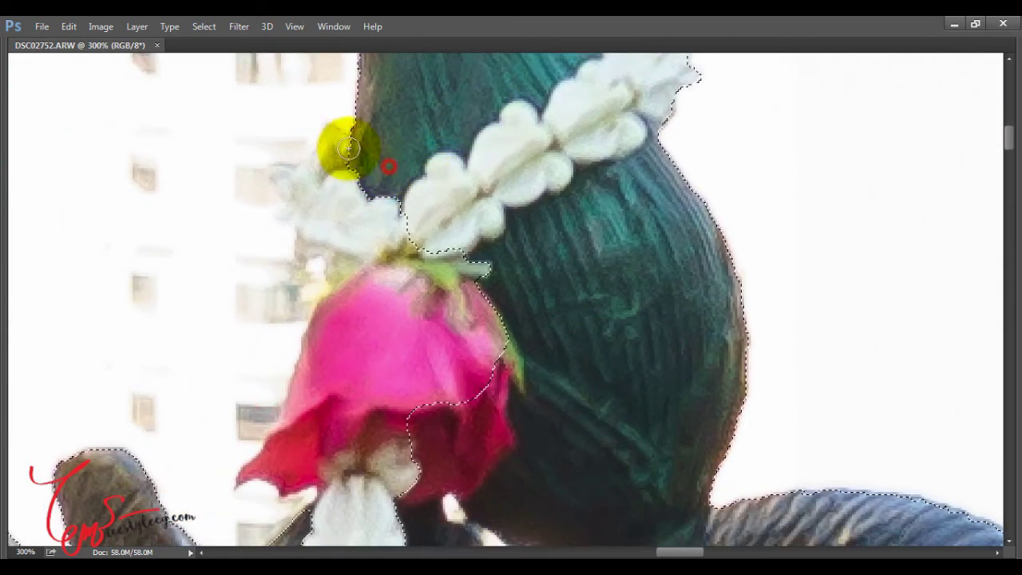
mouse_move(311, 178)
mouse_down()
mouse_move(338, 322)
mouse_move(273, 441)
mouse_up()
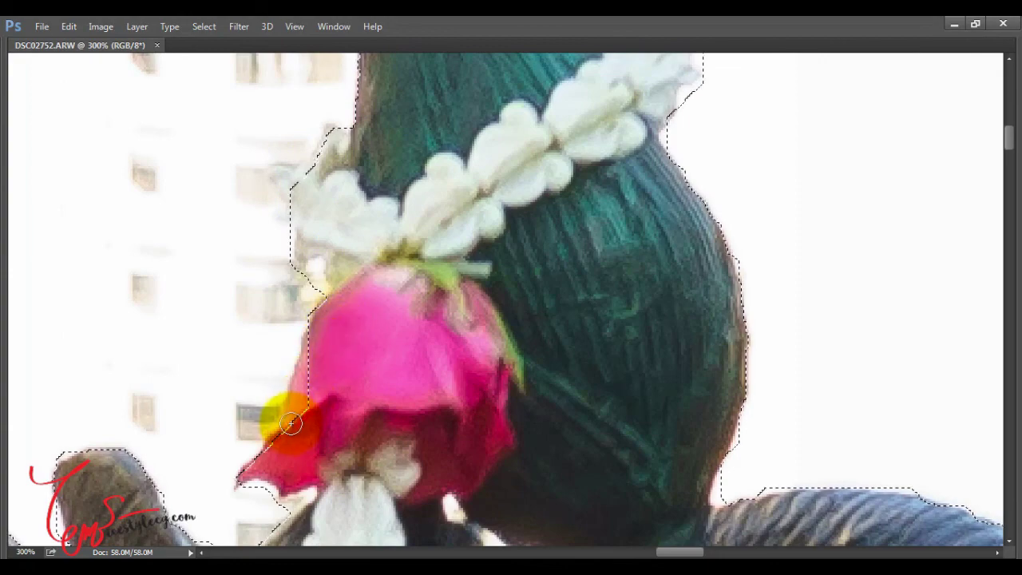
drag(329, 216, 376, 297)
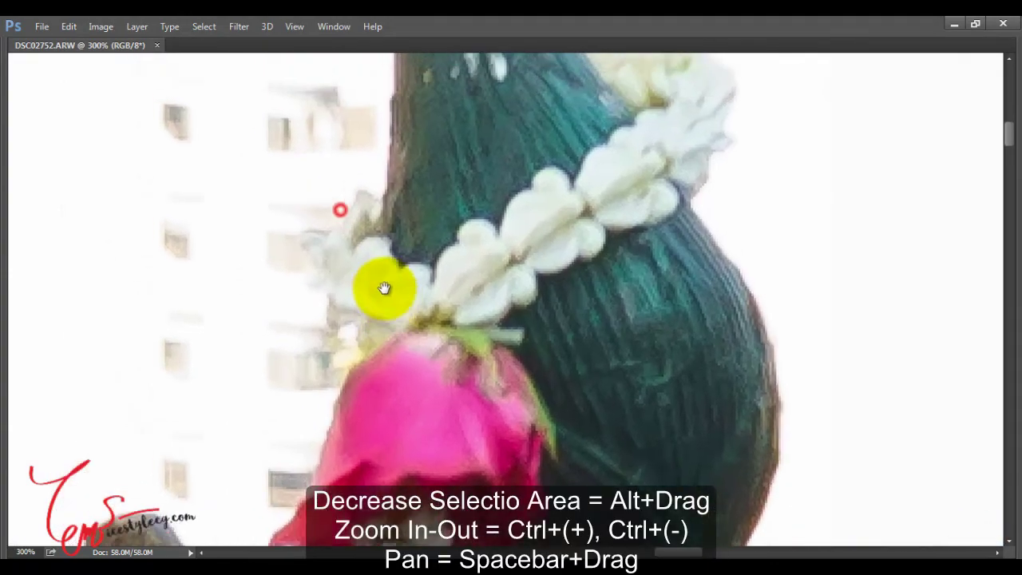
key(ctrl+plus)
key(ctrl+plus)
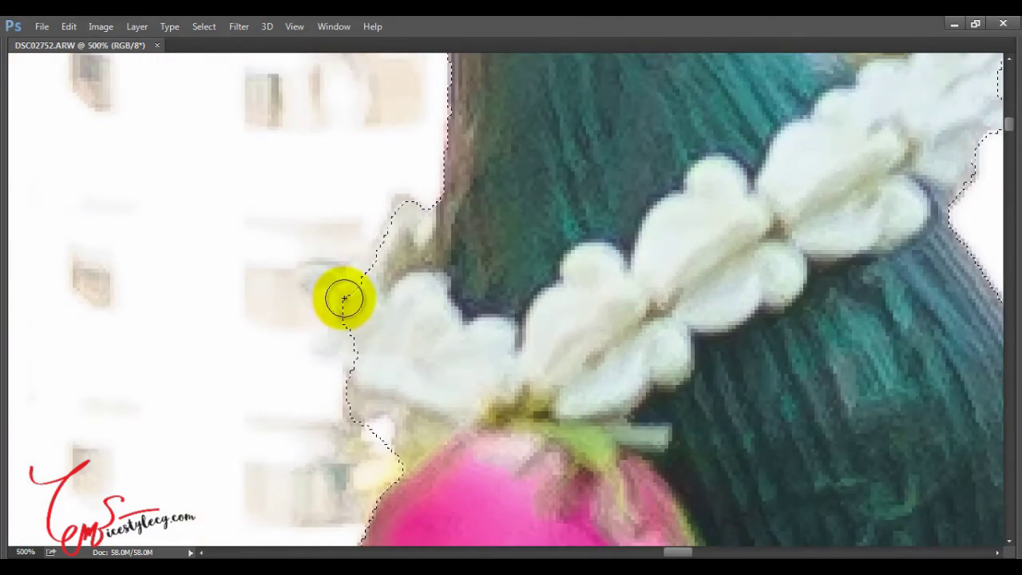
Step: Subtract the background beside the garland and straighten the edge near the rose's top
mouse_move(344, 298)
mouse_down()
mouse_move(326, 280)
mouse_move(406, 255)
mouse_move(373, 278)
mouse_move(319, 274)
mouse_move(315, 290)
mouse_move(349, 354)
mouse_move(381, 370)
mouse_move(399, 299)
mouse_move(397, 217)
mouse_move(423, 370)
mouse_move(418, 360)
mouse_up()
scroll(418, 360, down, 3)
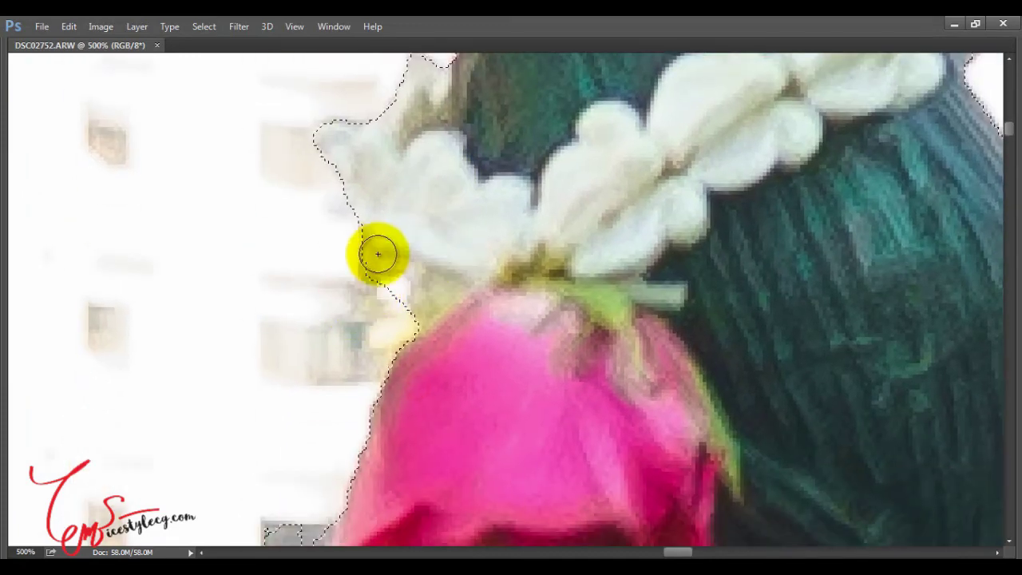
mouse_move(378, 254)
mouse_down()
mouse_move(370, 296)
mouse_move(384, 333)
mouse_move(375, 300)
mouse_move(390, 287)
mouse_up()
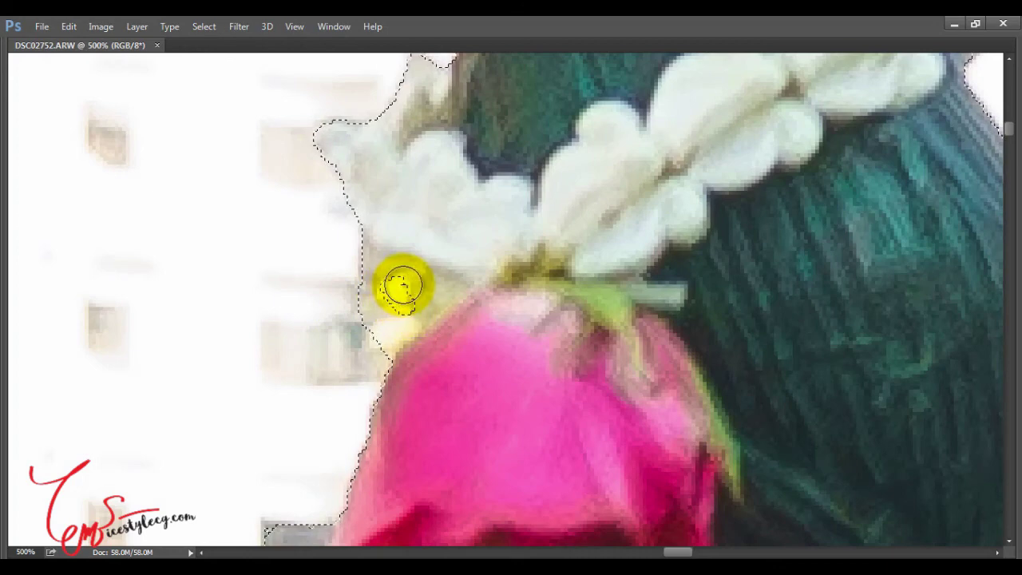
click(404, 290)
Step: Refine the selection edge along the rose petal and its tip
scroll(237, 325, down, 2)
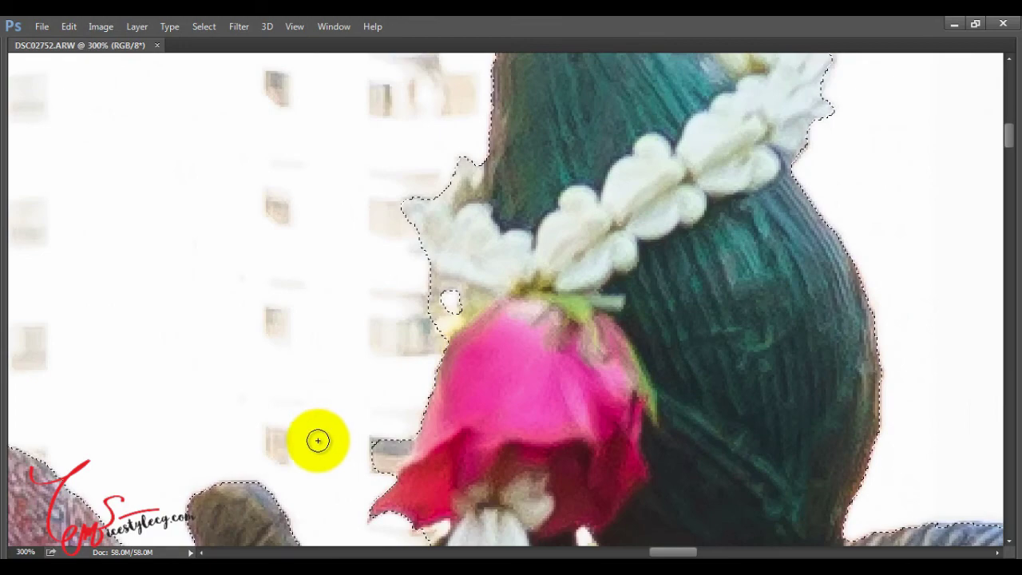
drag(317, 440, 247, 256)
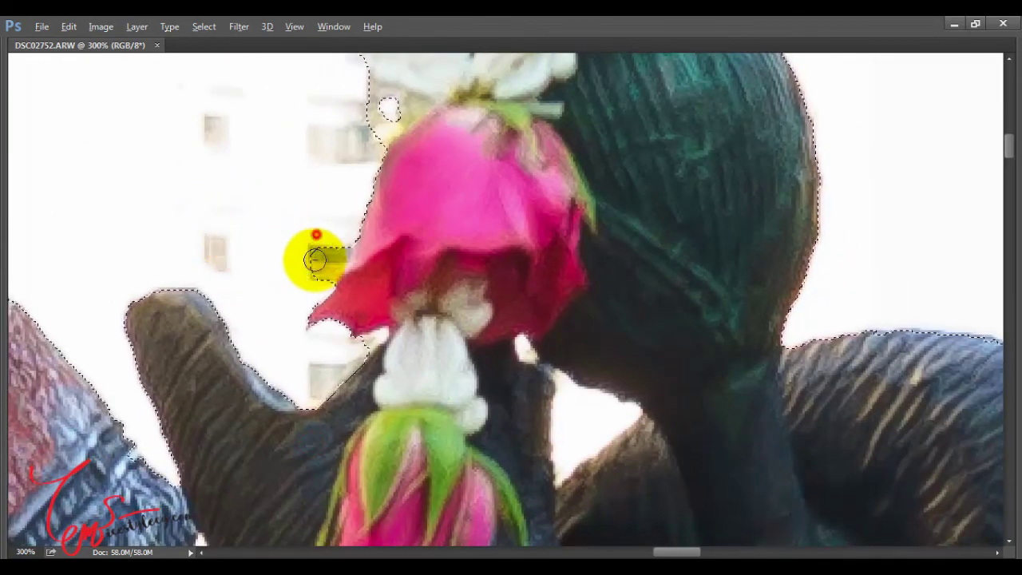
drag(314, 247, 335, 243)
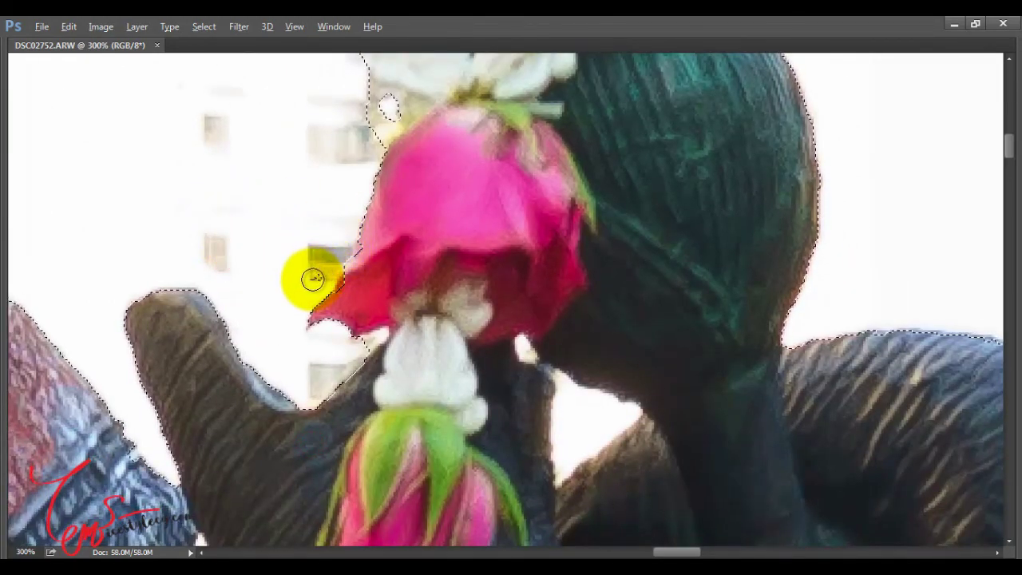
scroll(244, 276, up, 2)
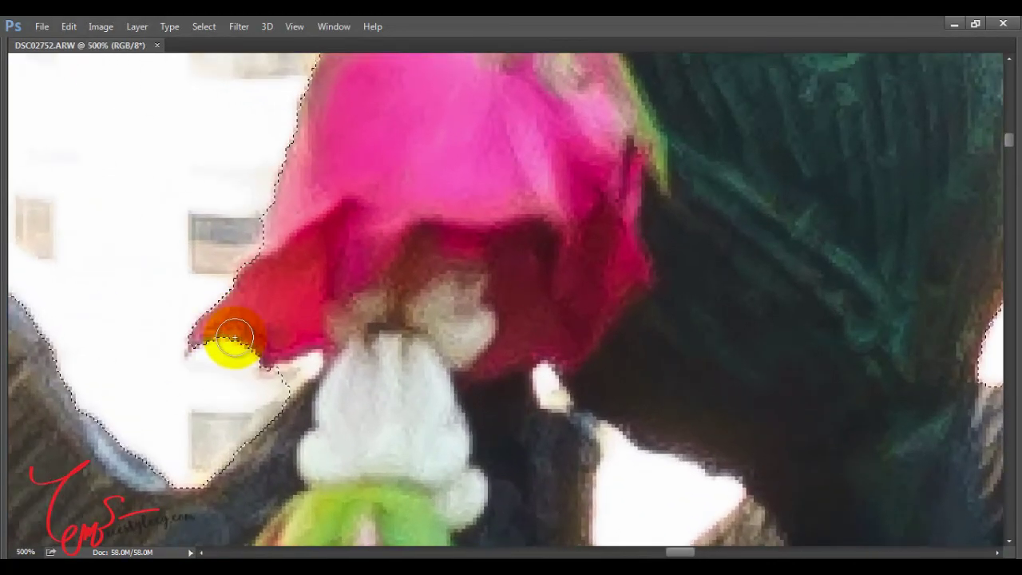
drag(233, 338, 240, 346)
scroll(258, 285, down, 2)
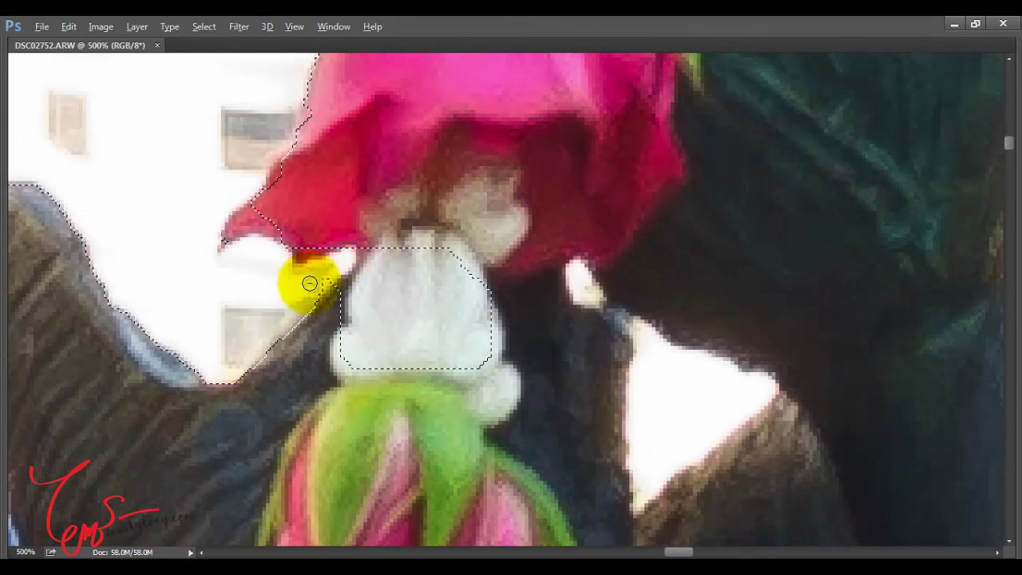
Step: Remove the white background under the petal and merge the white bud into the selection
drag(310, 283, 397, 224)
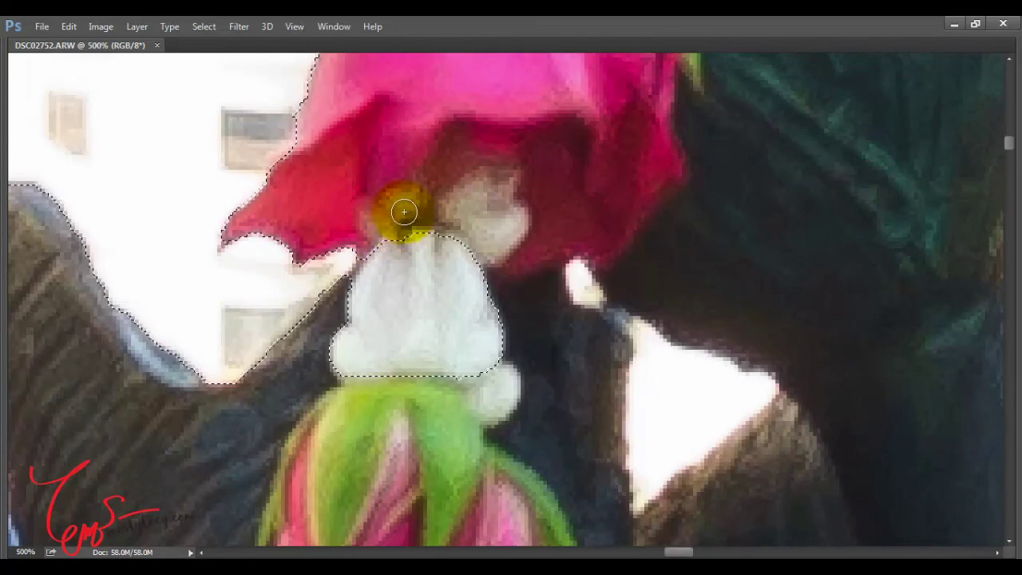
drag(404, 212, 452, 185)
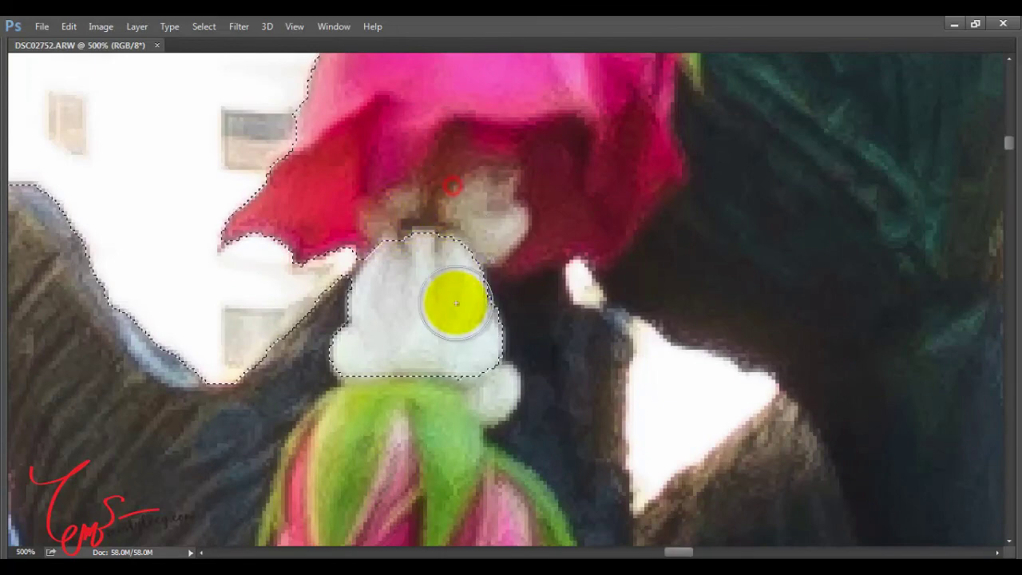
drag(434, 353, 373, 365)
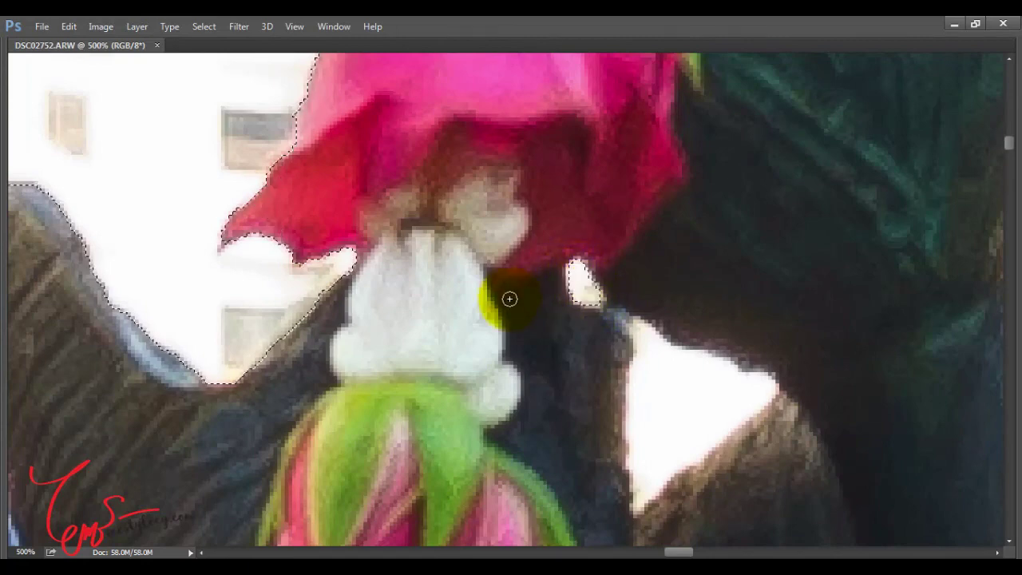
Step: Subtract the white sky gap between the raised trunk and teal headpiece from the selection
drag(546, 406, 397, 274)
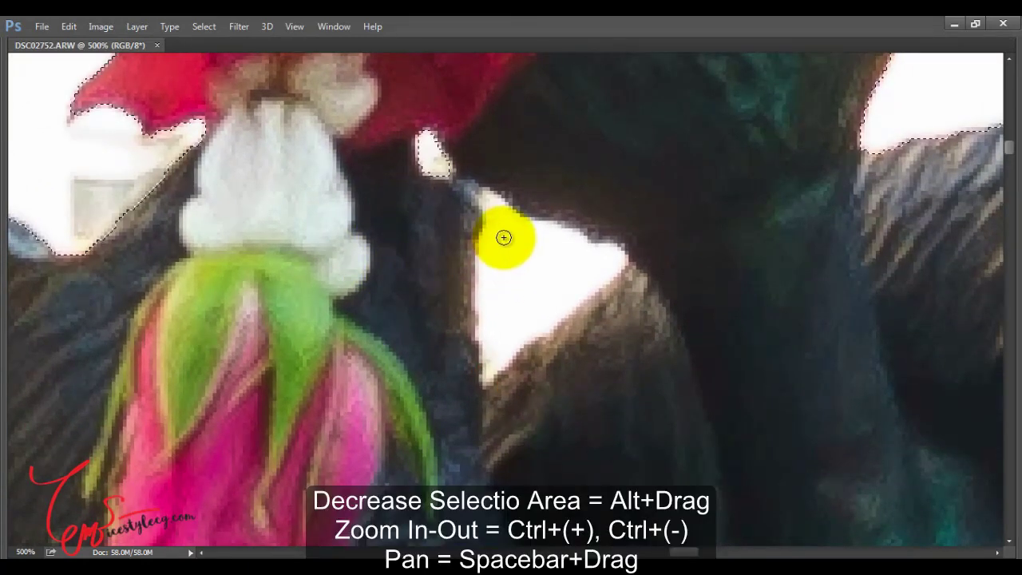
key(alt)
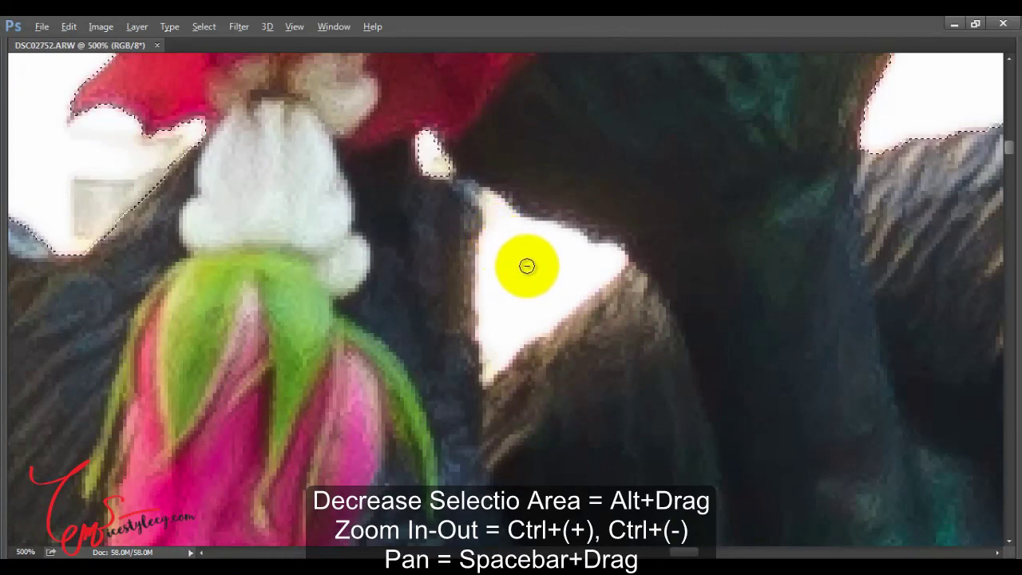
drag(492, 206, 505, 239)
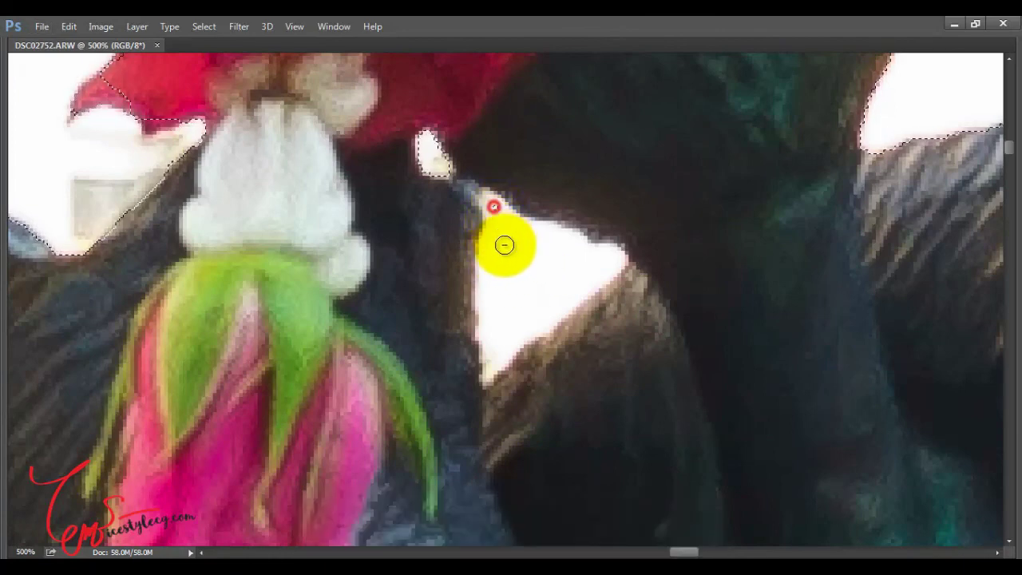
mouse_move(498, 307)
mouse_down()
mouse_move(499, 335)
mouse_move(608, 254)
mouse_move(502, 289)
mouse_up()
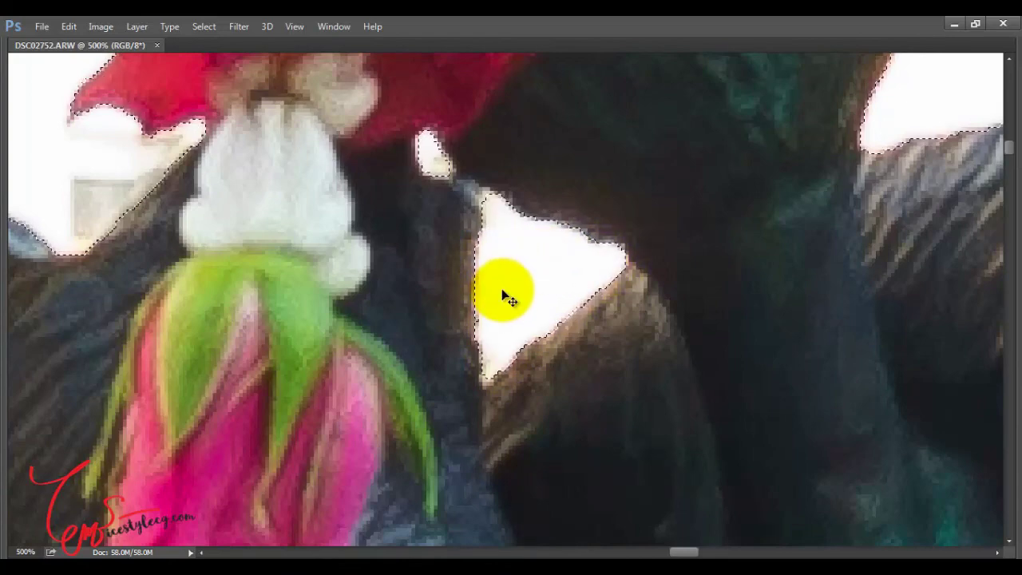
scroll(502, 290, down, 3)
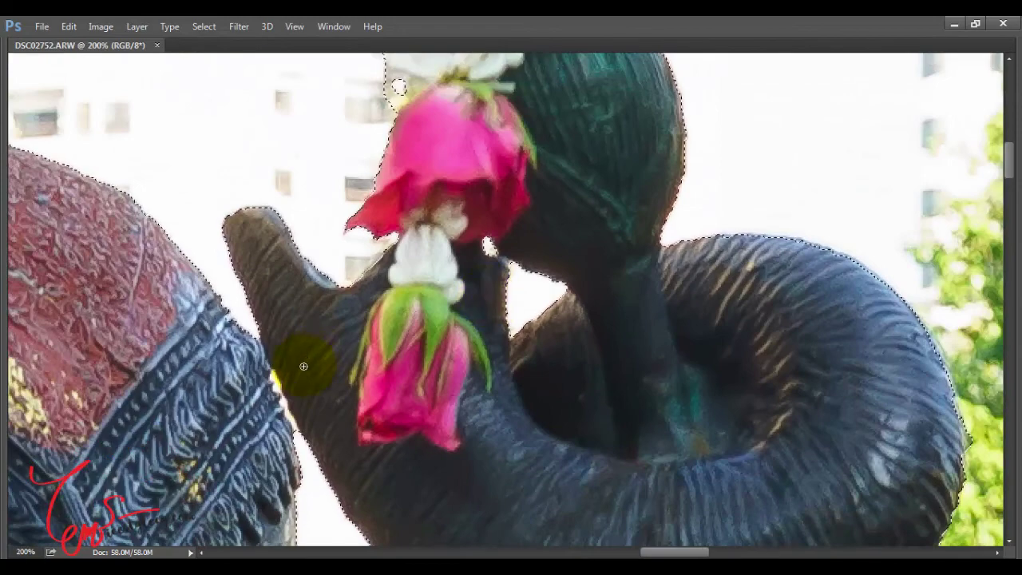
Step: Subtract leftover background along the diagonal trunk edge, following it down past the bud to the knit cloth
drag(326, 411, 360, 326)
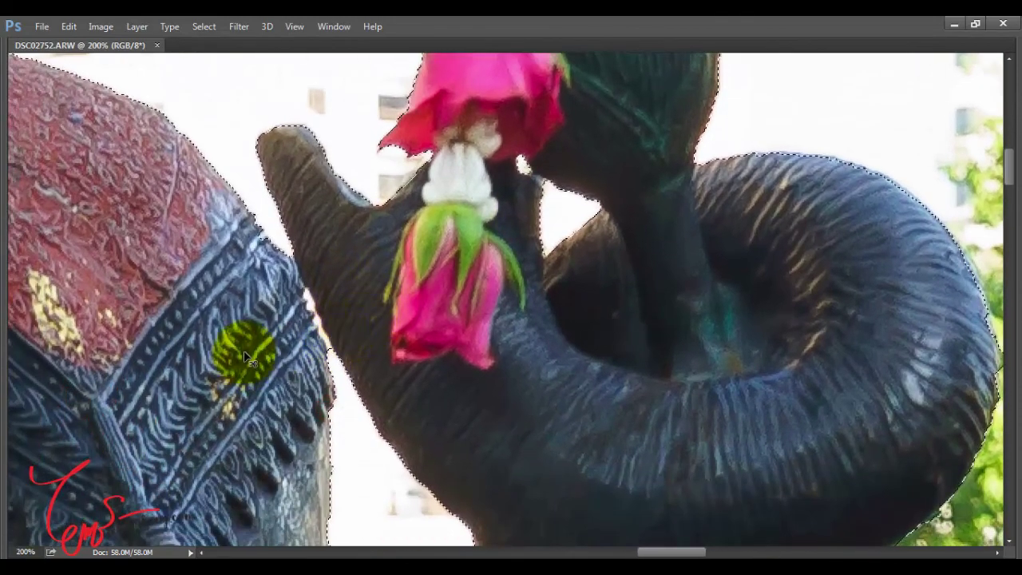
key(ctrl+plus)
drag(216, 214, 292, 375)
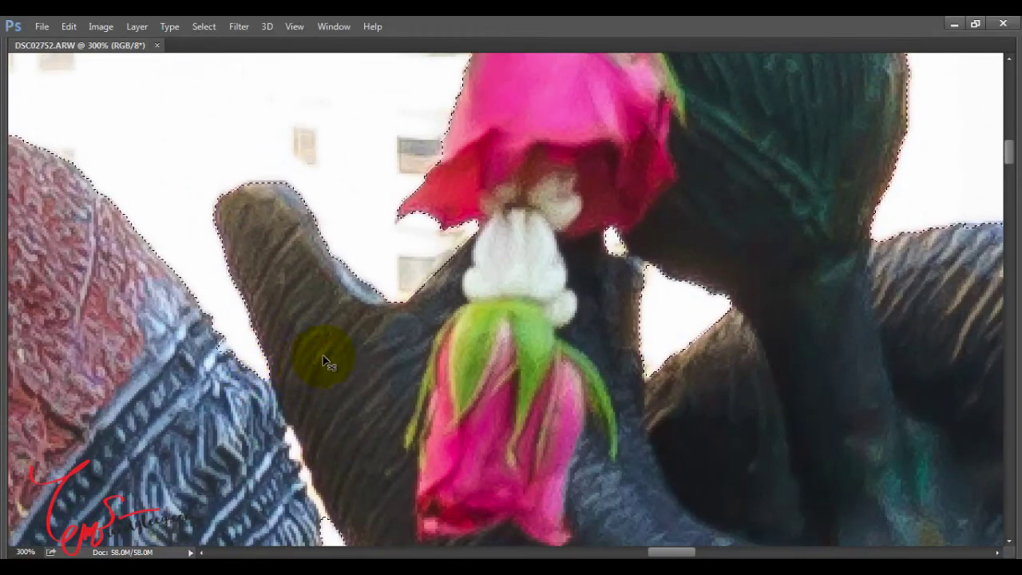
key(ctrl+plus)
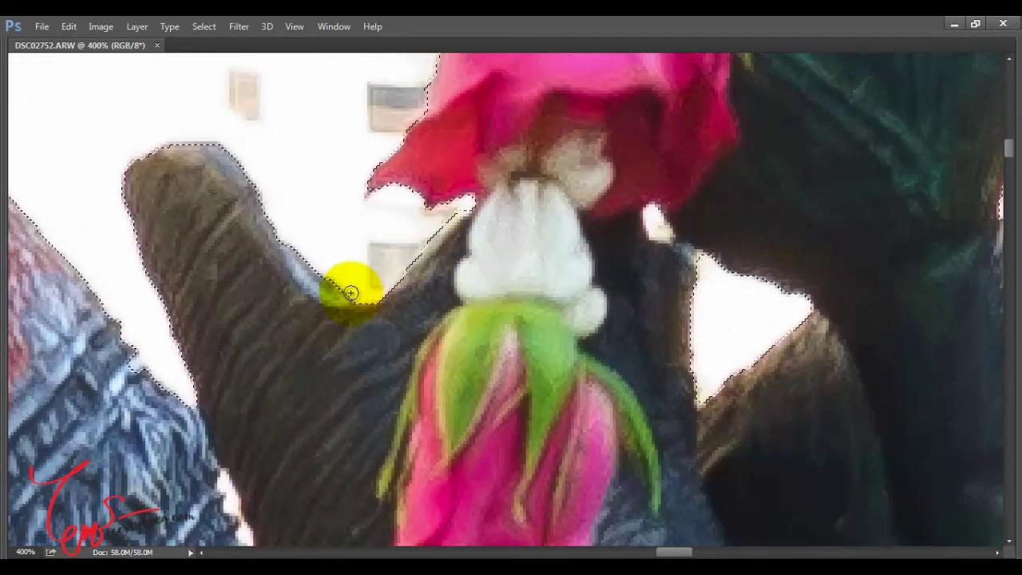
key(ctrl+plus)
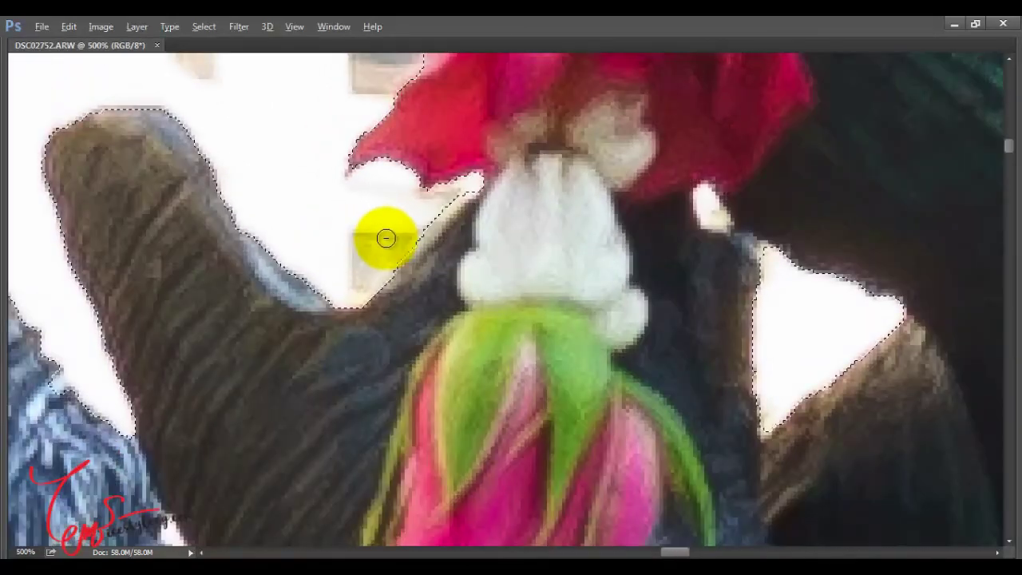
mouse_move(391, 241)
mouse_down()
mouse_move(461, 193)
mouse_move(377, 263)
mouse_move(296, 274)
mouse_up()
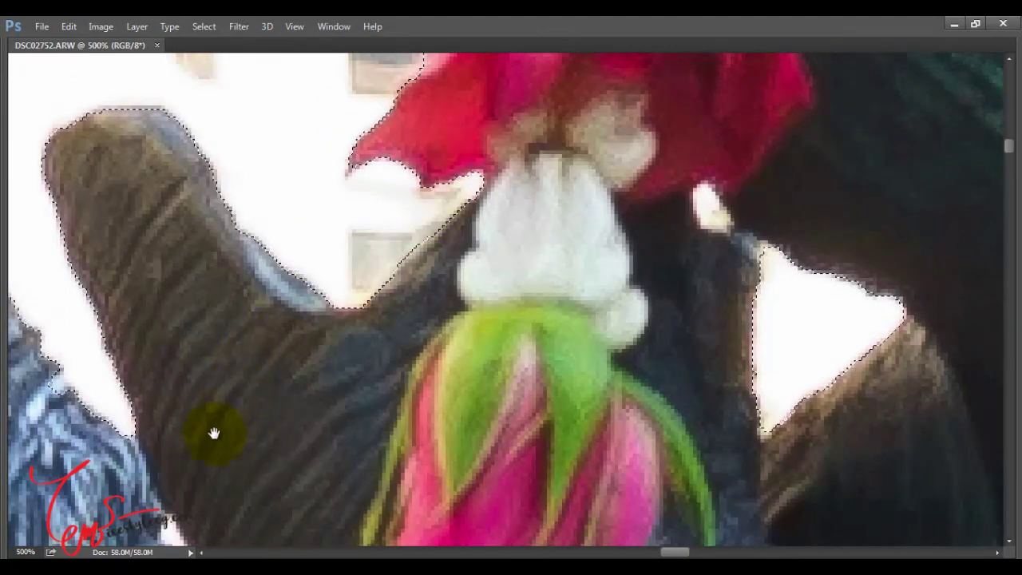
drag(213, 429, 274, 224)
drag(314, 365, 320, 291)
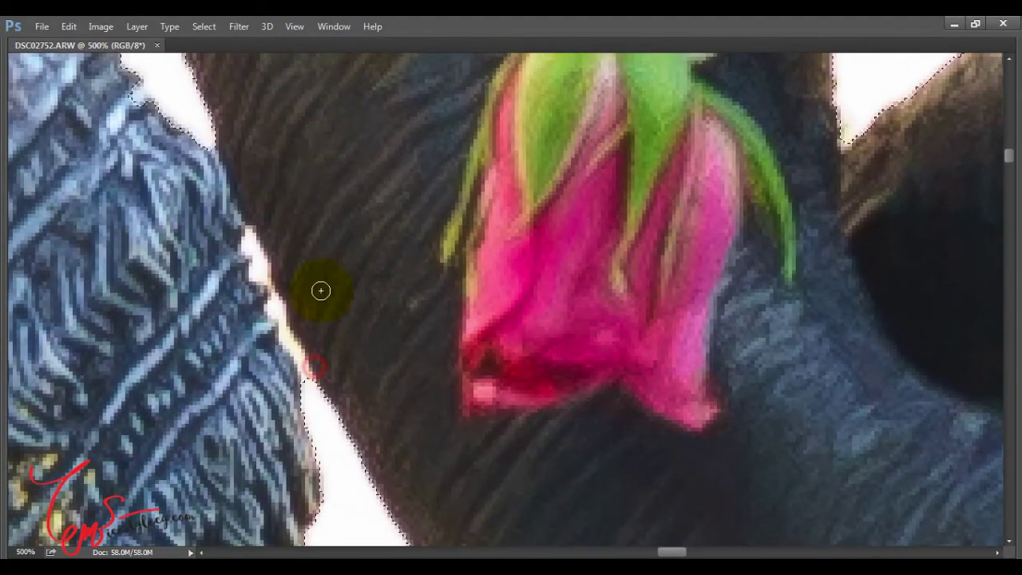
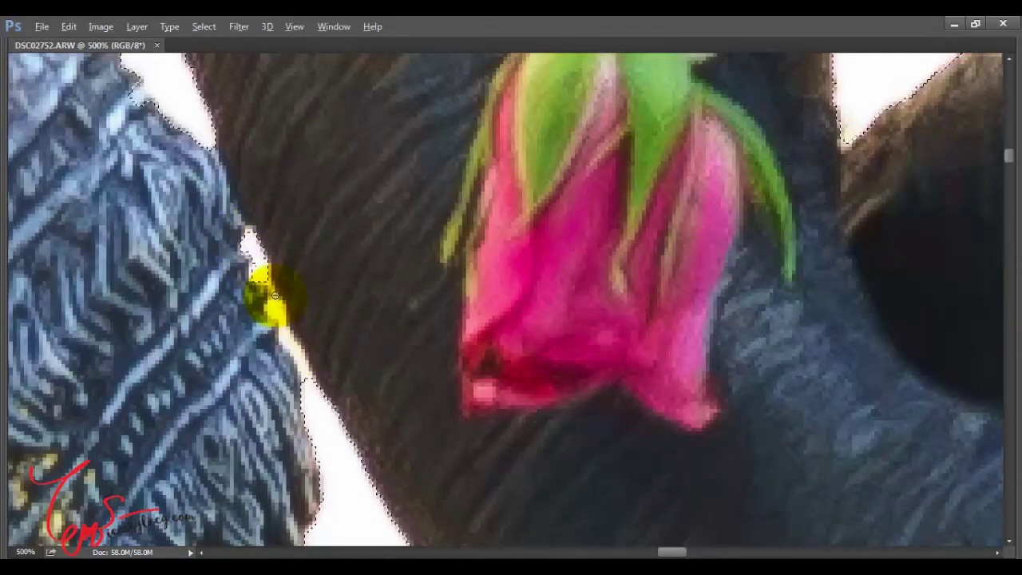
Step: Brush the missed strip along the trunk edge into the selection, then pan down to the statue's lower part
drag(306, 376, 305, 367)
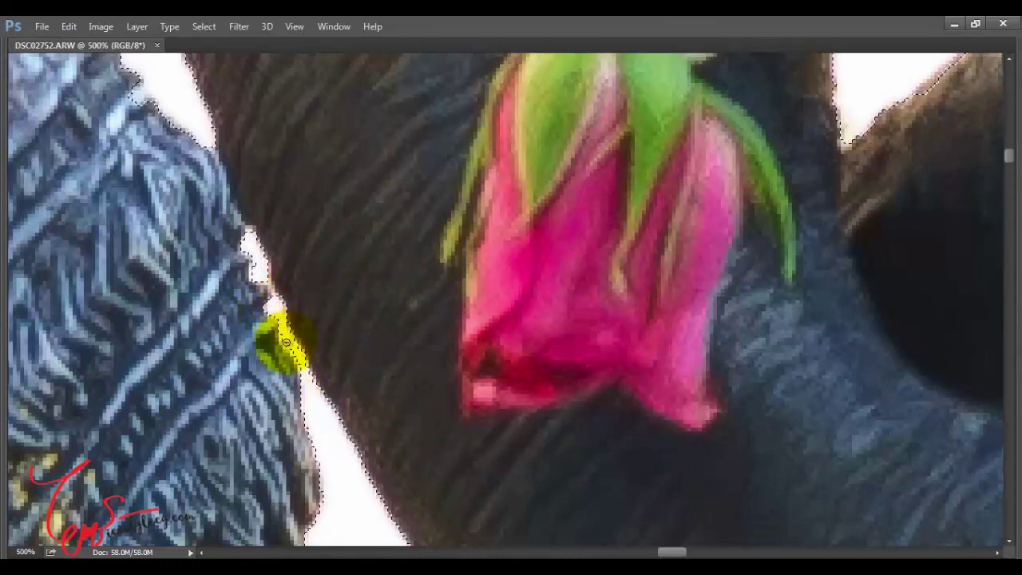
scroll(327, 419, down, 1)
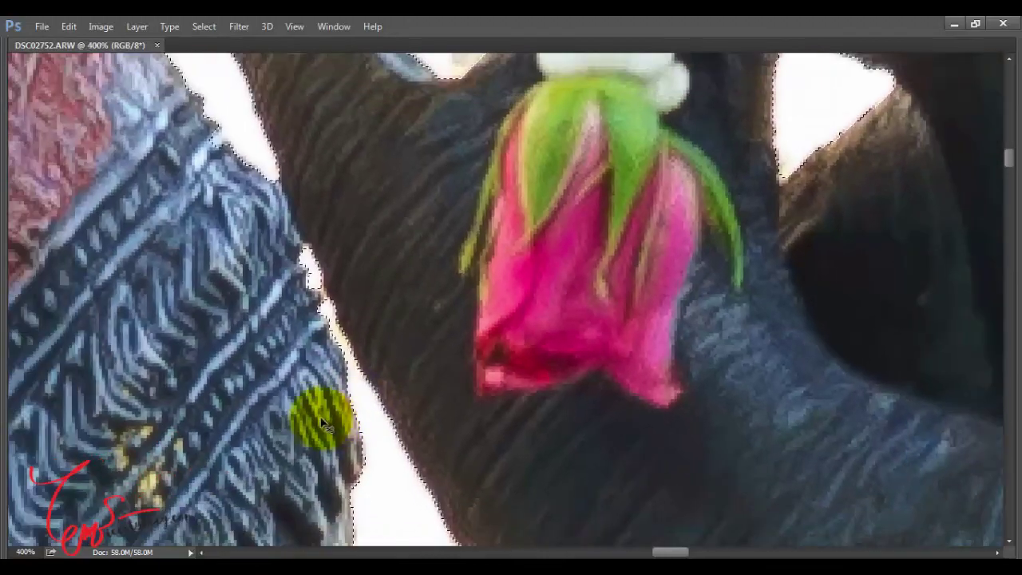
scroll(319, 417, down, 1)
scroll(244, 359, down, 1)
scroll(323, 407, down, 1)
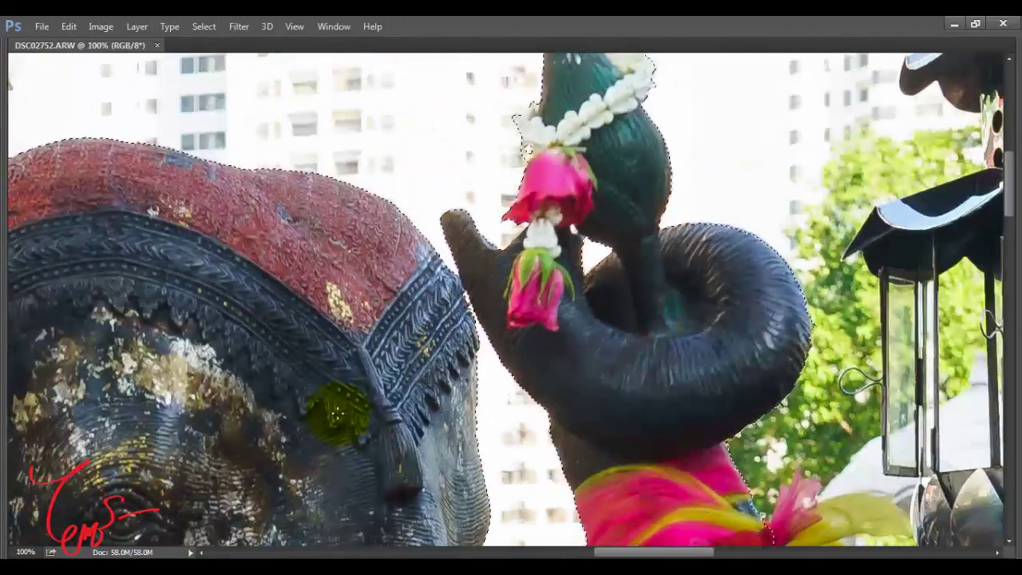
scroll(369, 402, down, 2)
scroll(342, 323, down, 2)
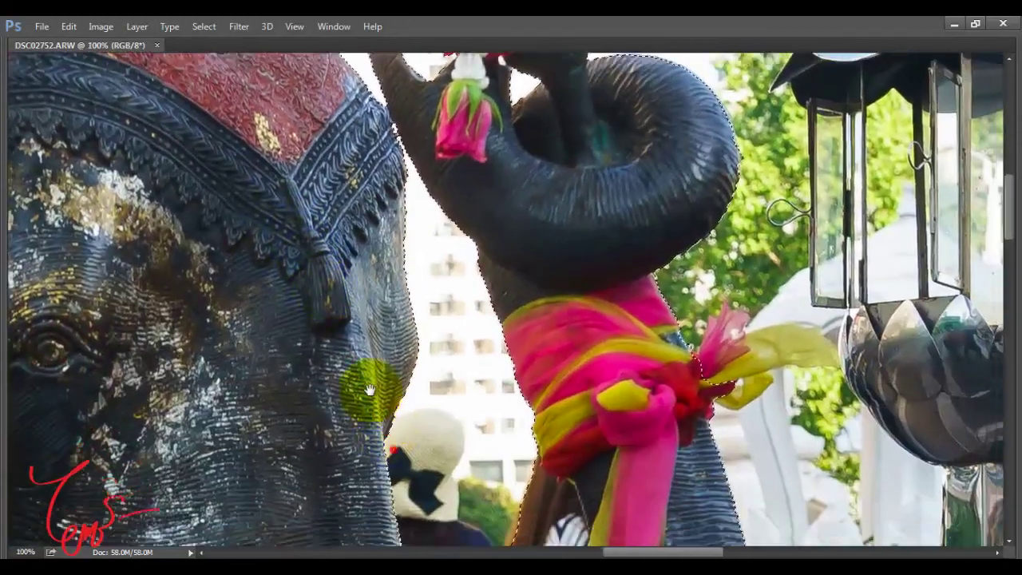
scroll(365, 376, down, 2)
drag(340, 401, 285, 285)
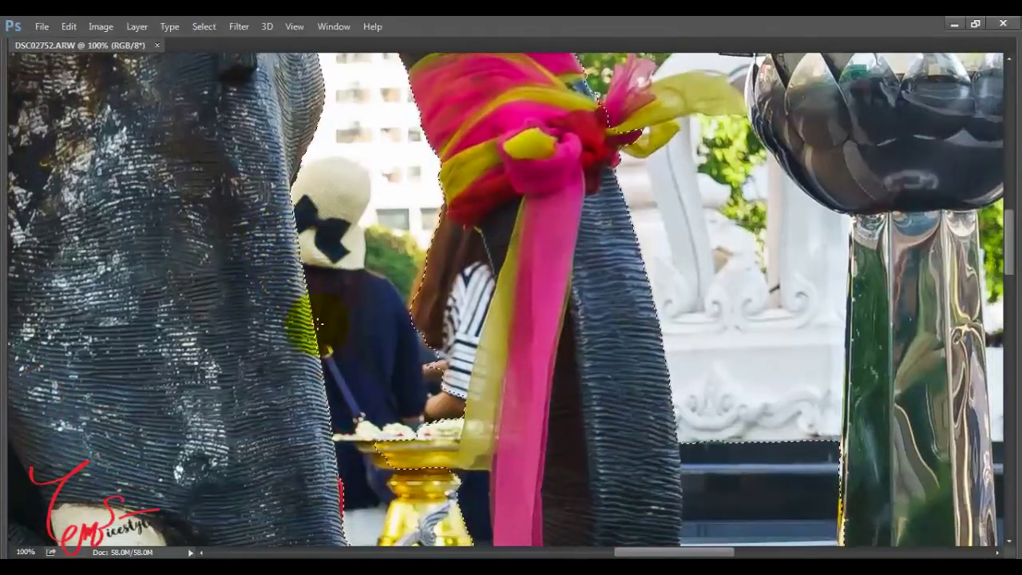
Step: Subtract the brown hair, shirt edge and arm area from the statue selection
scroll(321, 321, up, 1)
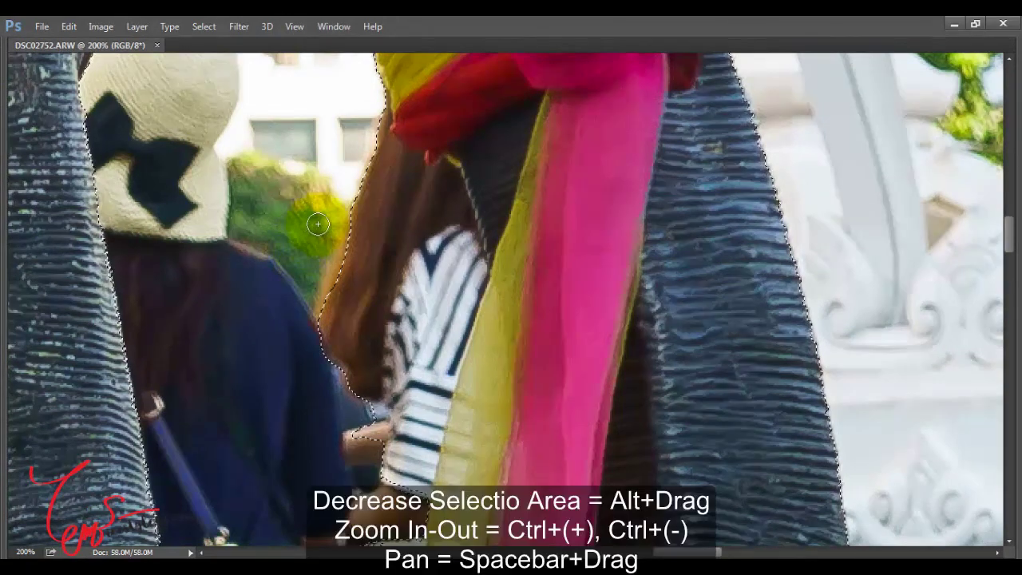
drag(334, 170, 355, 177)
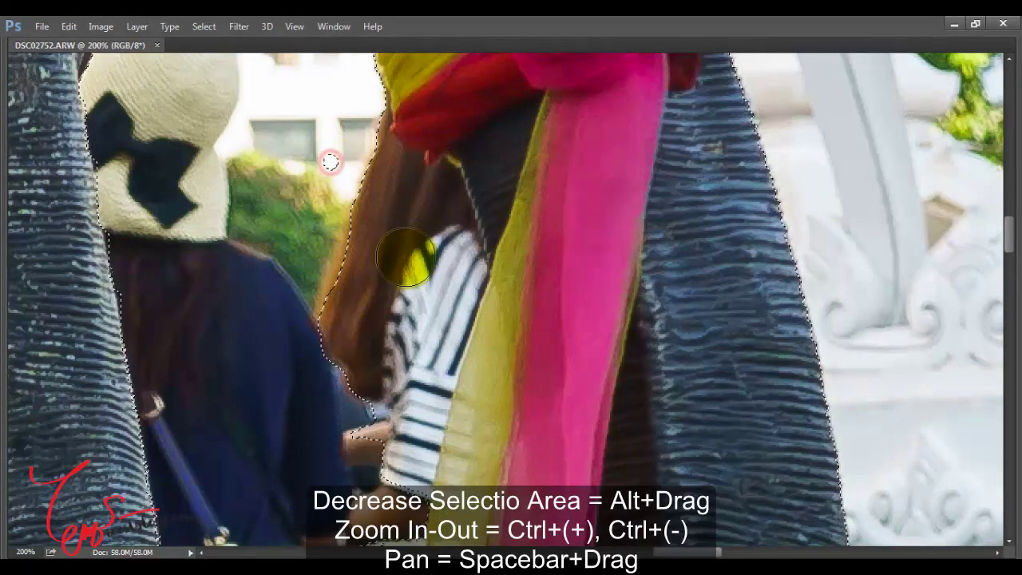
drag(405, 255, 399, 317)
drag(319, 121, 373, 186)
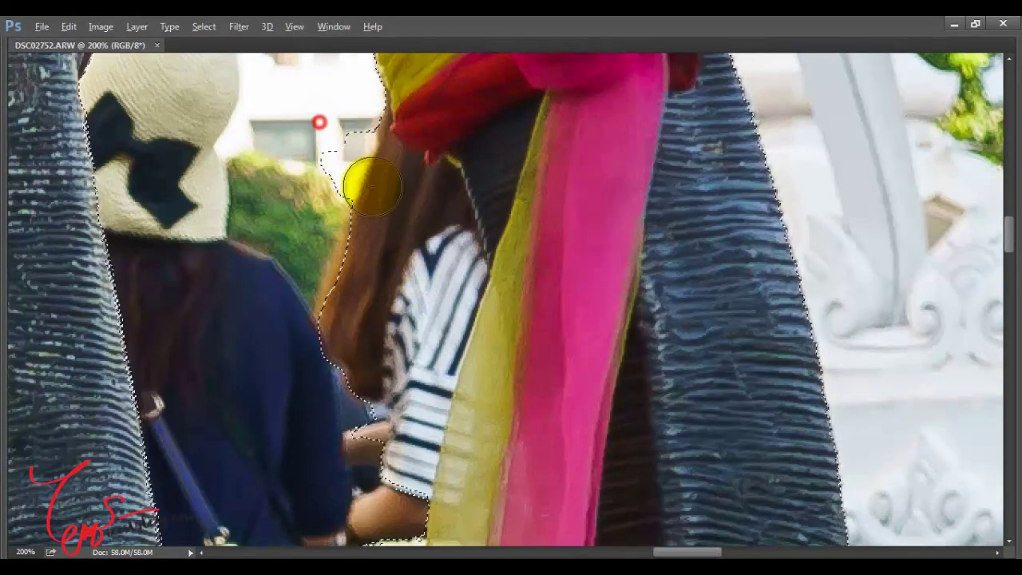
mouse_move(420, 232)
mouse_down()
mouse_move(417, 313)
mouse_move(367, 375)
mouse_move(377, 414)
mouse_up()
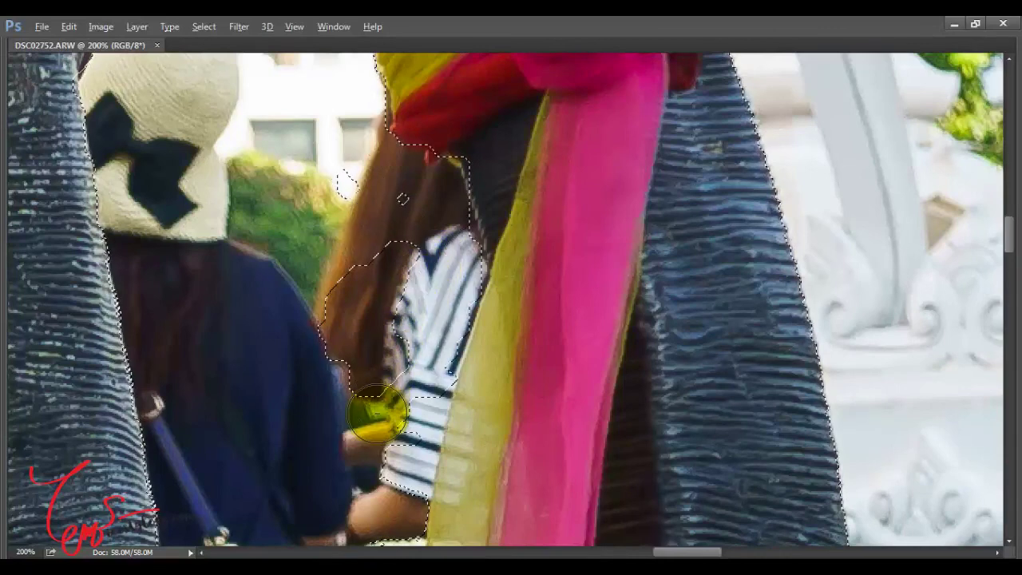
drag(403, 200, 341, 183)
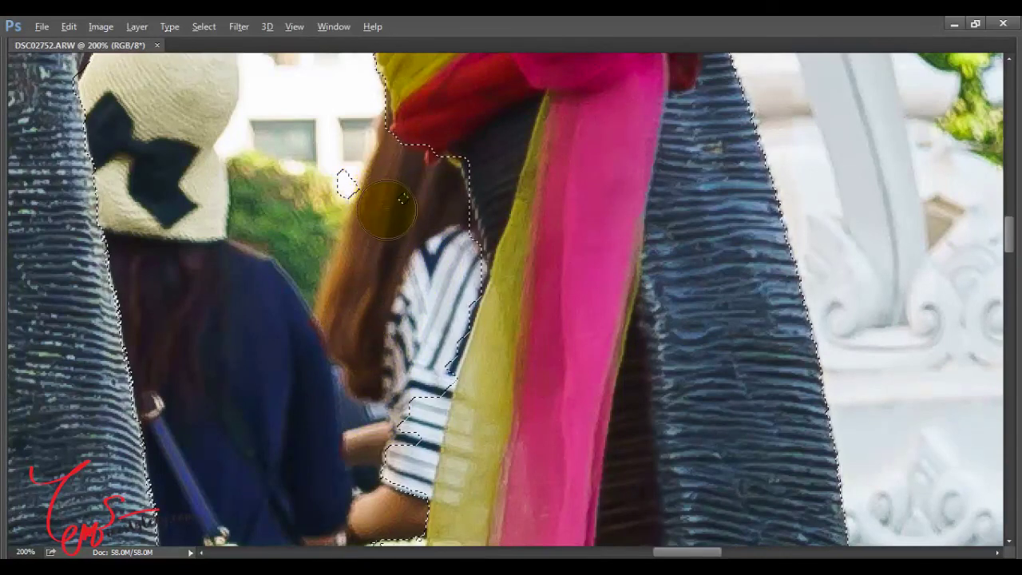
mouse_move(403, 198)
mouse_down()
mouse_move(418, 274)
mouse_move(400, 413)
mouse_up()
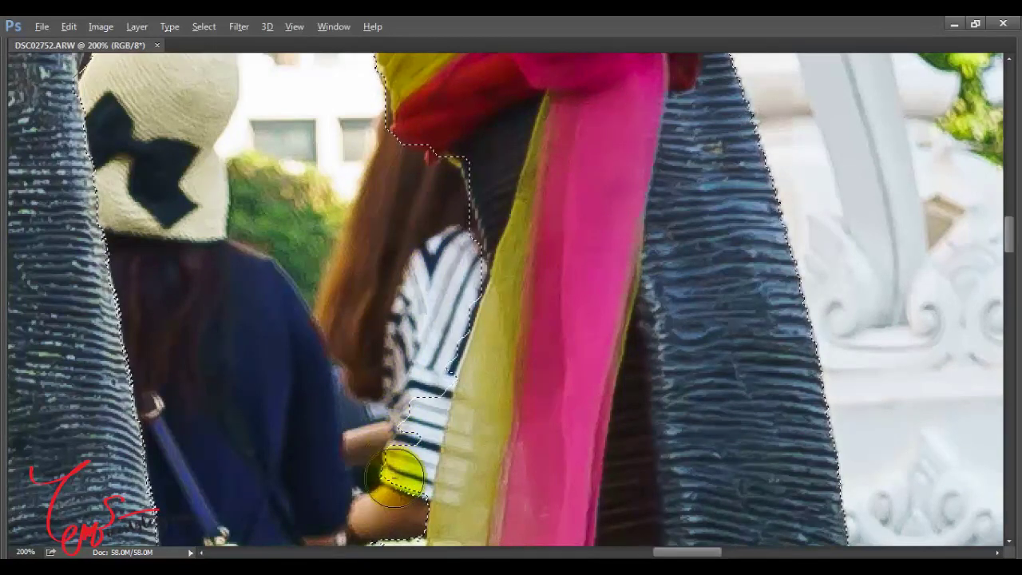
drag(397, 475, 438, 337)
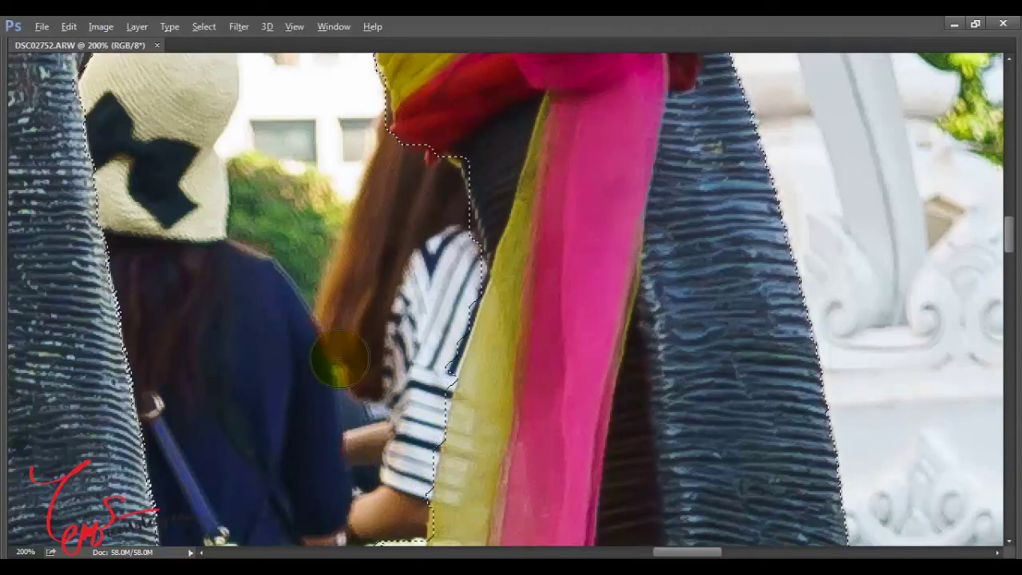
drag(339, 362, 385, 276)
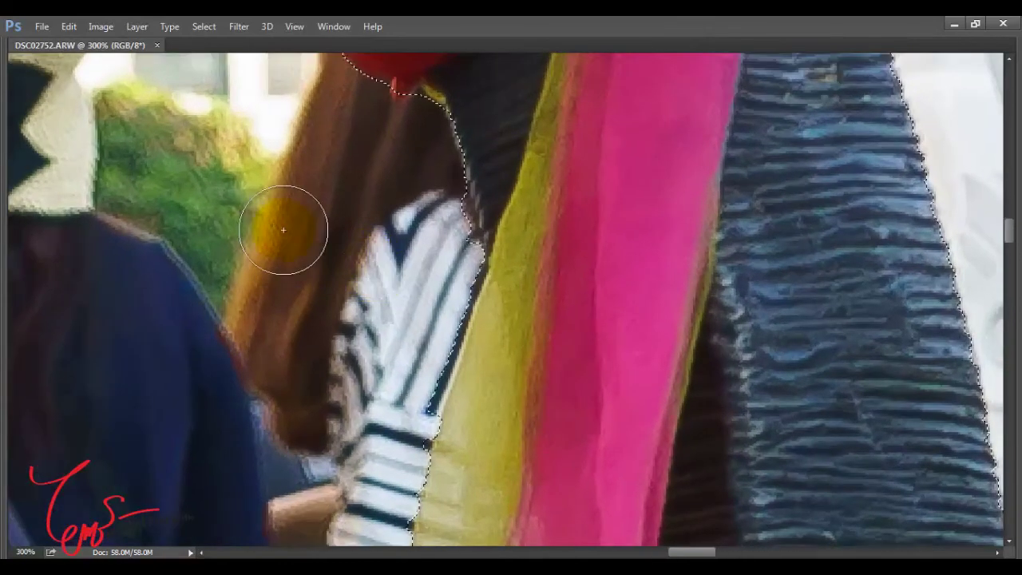
Step: Trim the selection edge beside the white shirt at the scarf knot, then zoom out
scroll(285, 338, up, 1)
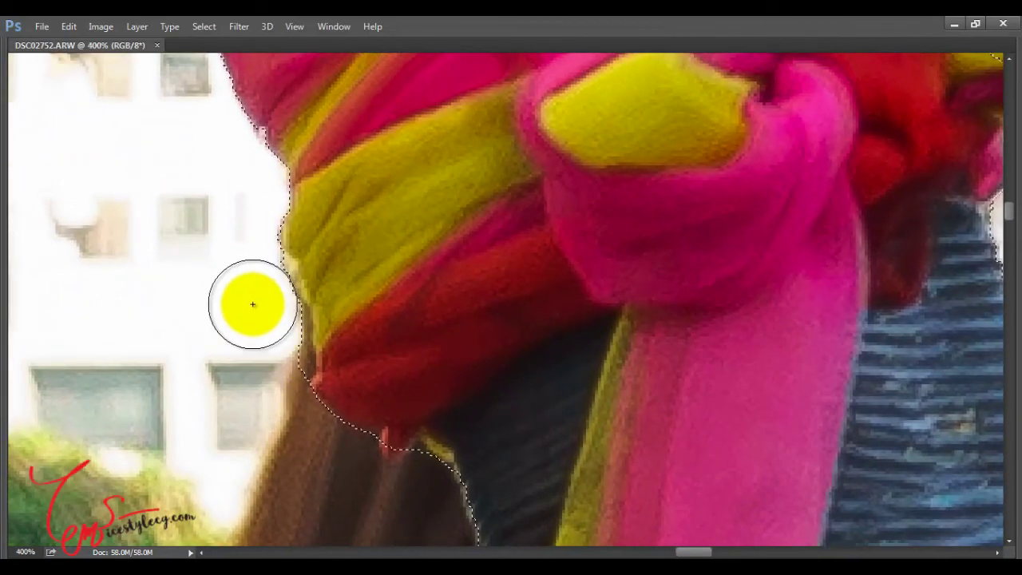
mouse_move(252, 304)
mouse_down()
mouse_move(304, 340)
mouse_move(250, 372)
mouse_move(344, 449)
mouse_move(252, 340)
mouse_up()
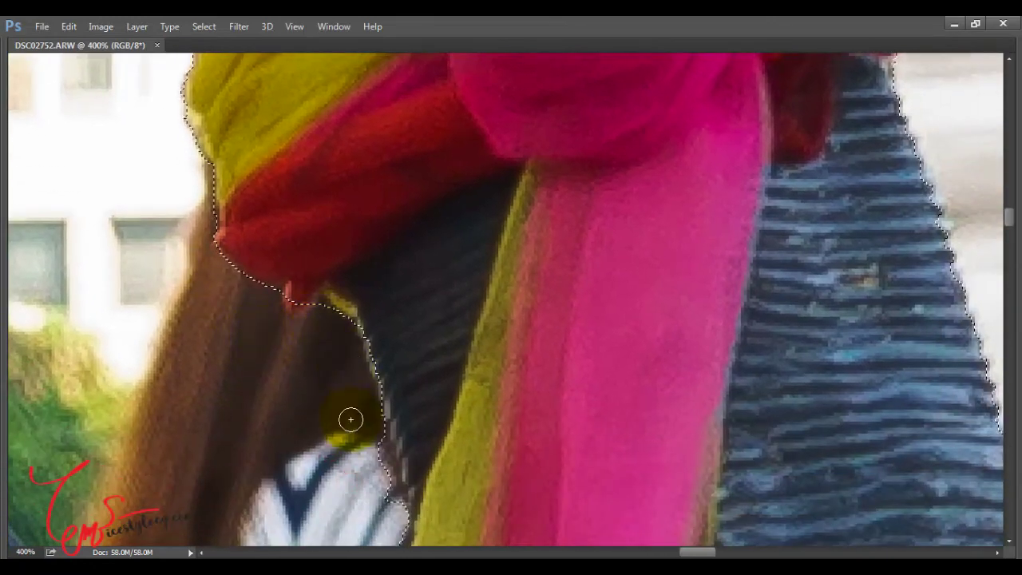
drag(337, 443, 324, 337)
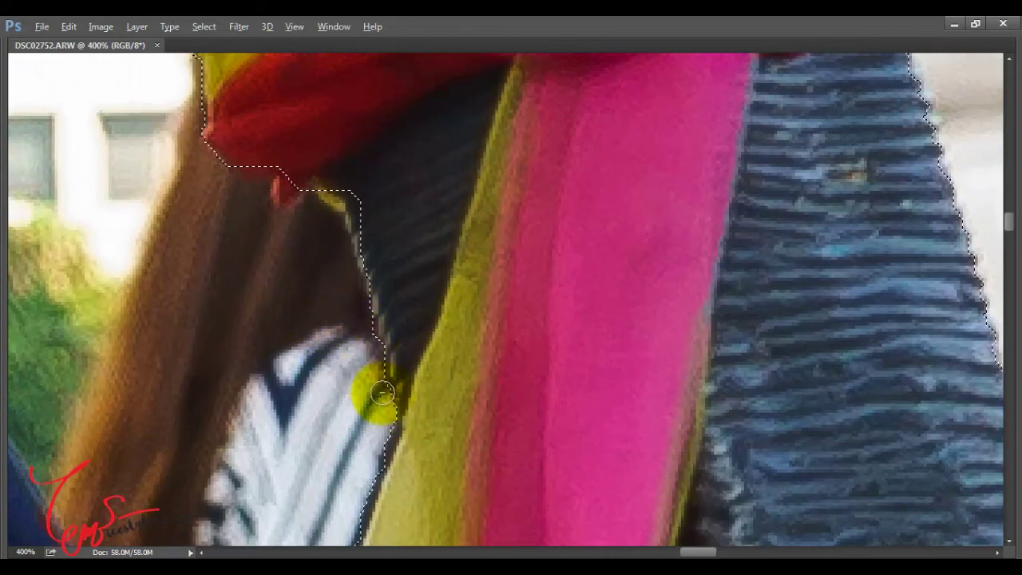
drag(382, 392, 298, 324)
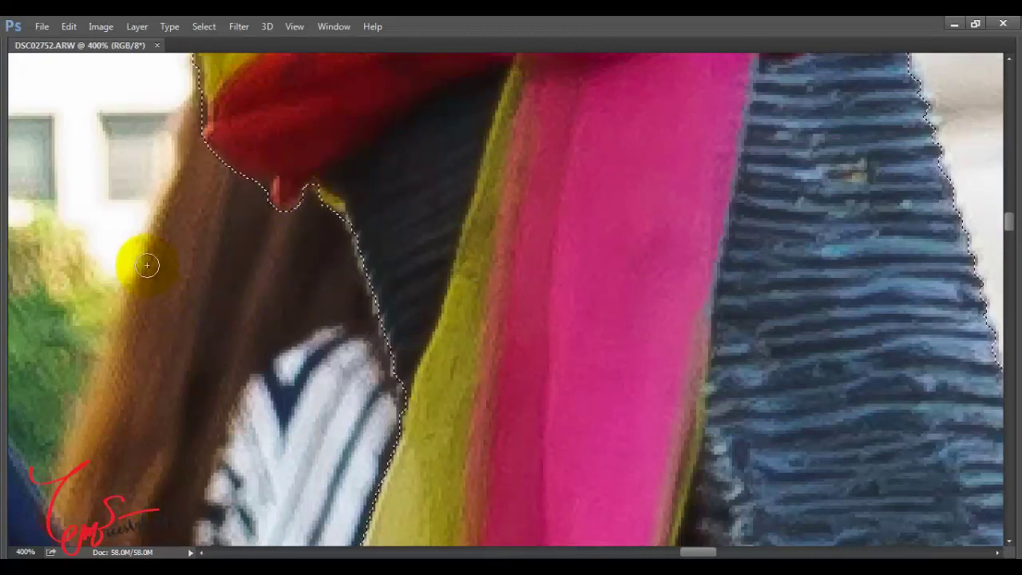
mouse_move(91, 178)
mouse_down()
mouse_move(145, 255)
mouse_move(200, 263)
mouse_up()
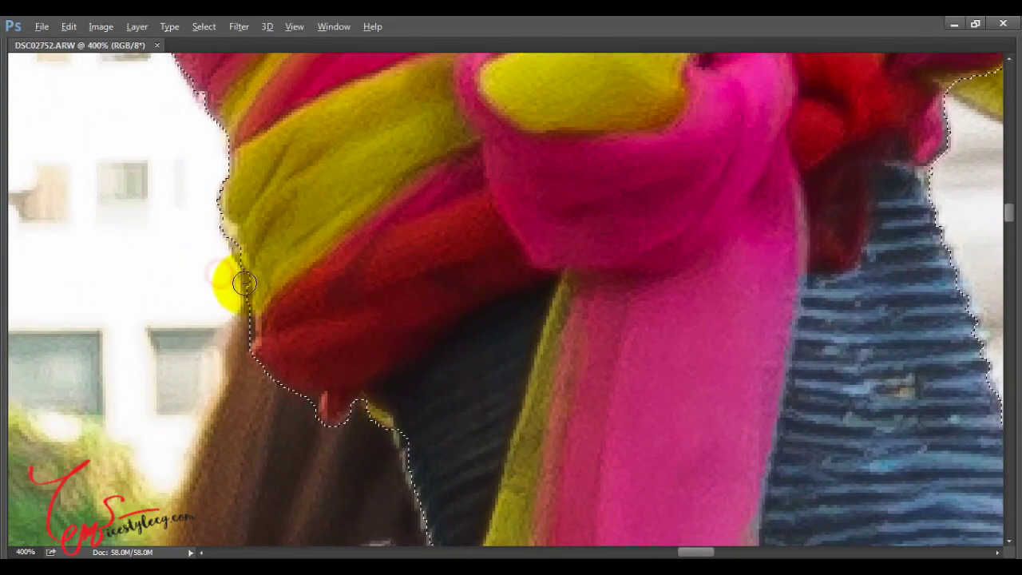
key(ctrl+minus)
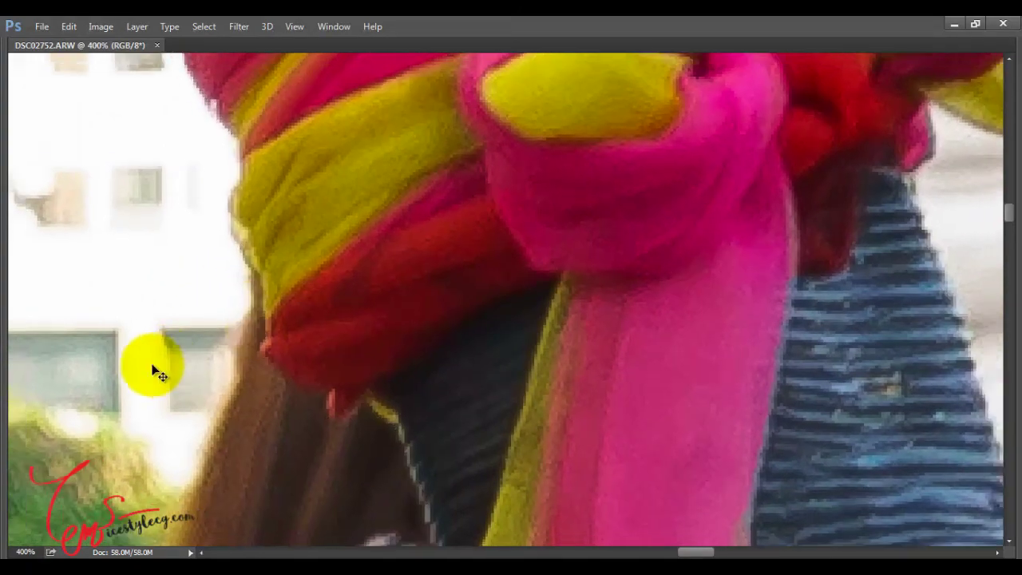
key(ctrl+minus)
drag(323, 440, 319, 296)
Step: Remove the striped shirt edge near the flowers from the selection
drag(274, 516, 273, 293)
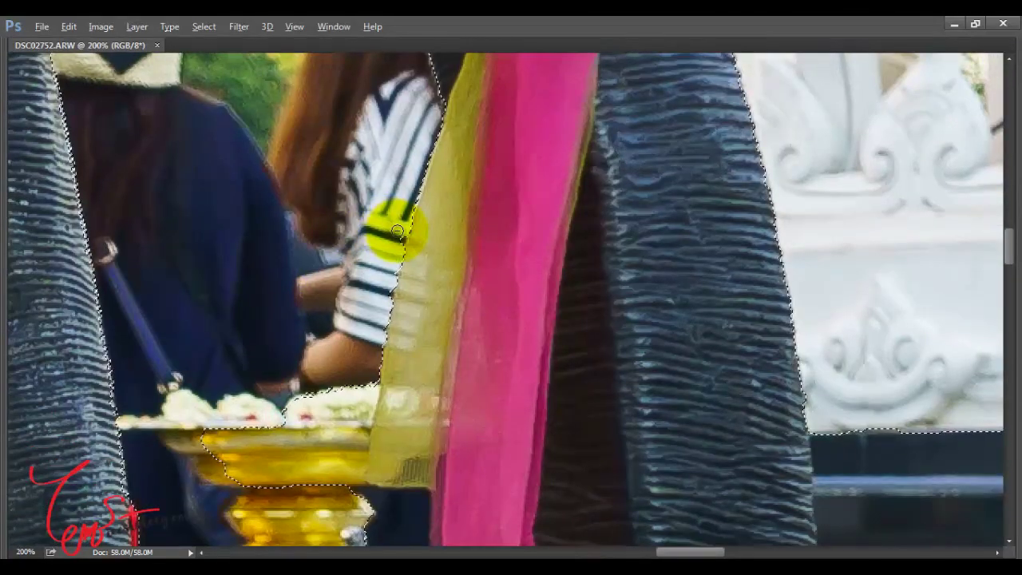
drag(388, 218, 399, 232)
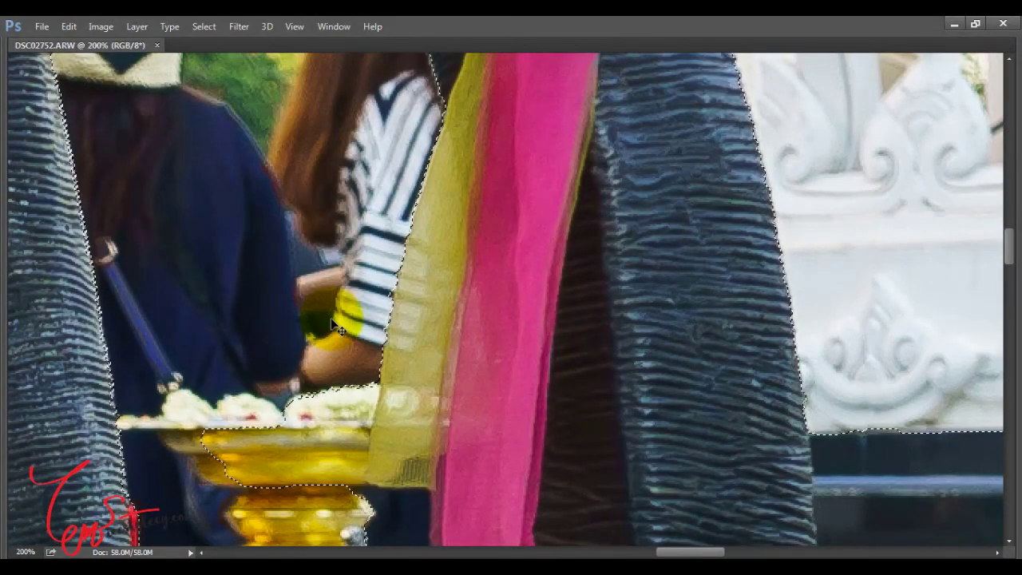
key(ctrl+plus)
key(ctrl+plus)
mouse_move(219, 296)
mouse_down()
mouse_move(257, 274)
mouse_move(277, 297)
mouse_up()
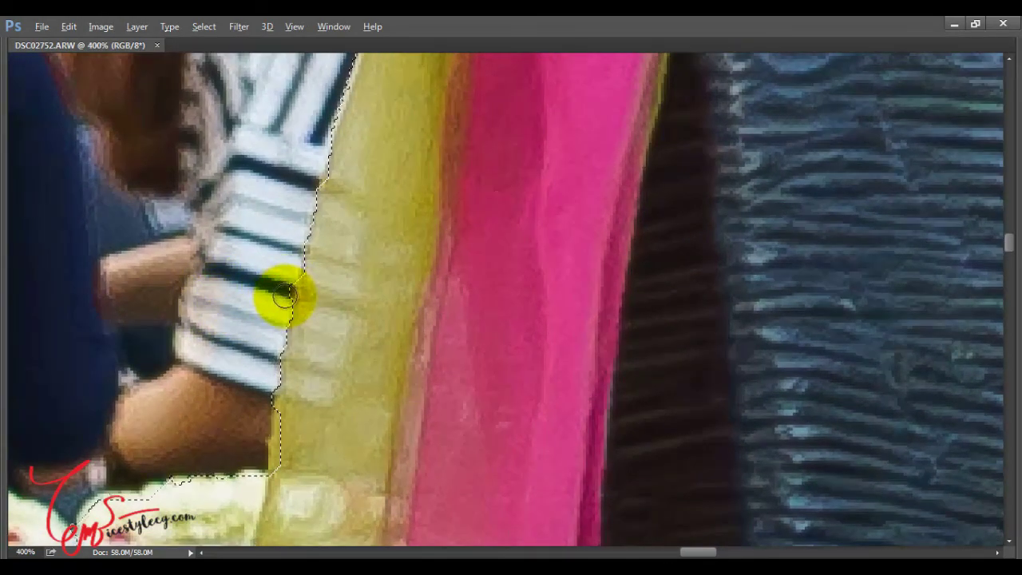
Step: Subtract the hand and golden tray area, cleaning the edge along the yellow scarf
mouse_move(168, 409)
mouse_down()
mouse_move(293, 238)
mouse_move(354, 217)
mouse_up()
key(ctrl+minus)
key(ctrl+minus)
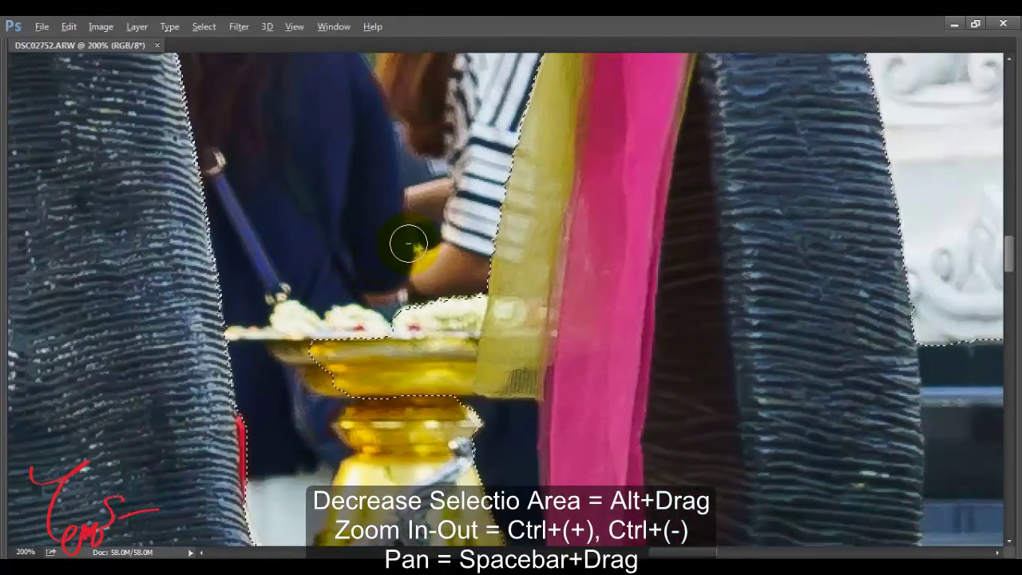
mouse_move(409, 244)
mouse_down()
mouse_move(444, 393)
mouse_move(465, 421)
mouse_up()
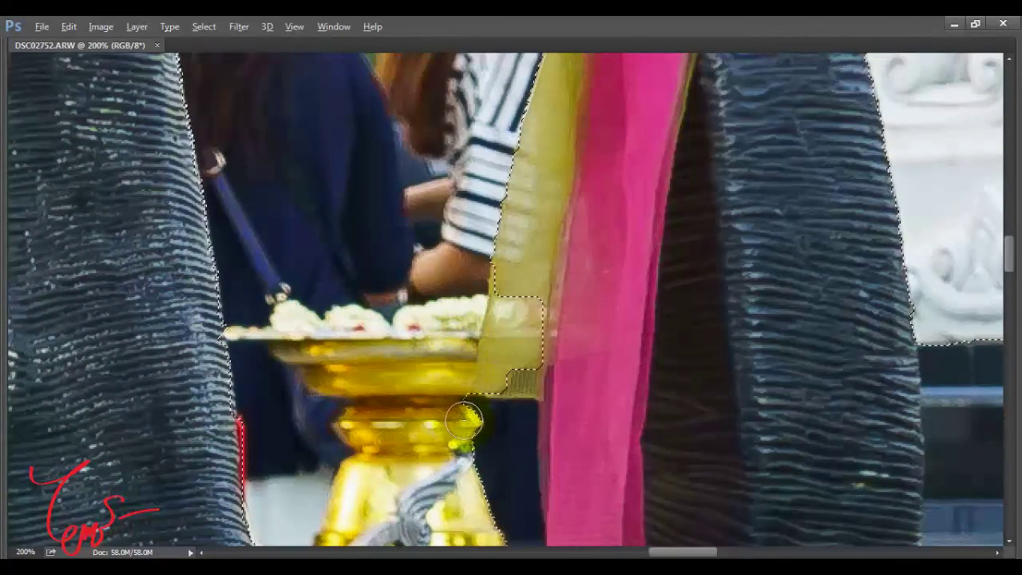
mouse_move(344, 414)
mouse_down()
mouse_move(232, 294)
mouse_move(220, 314)
mouse_up()
mouse_move(372, 217)
mouse_down()
mouse_move(410, 195)
mouse_move(399, 173)
mouse_move(389, 235)
mouse_up()
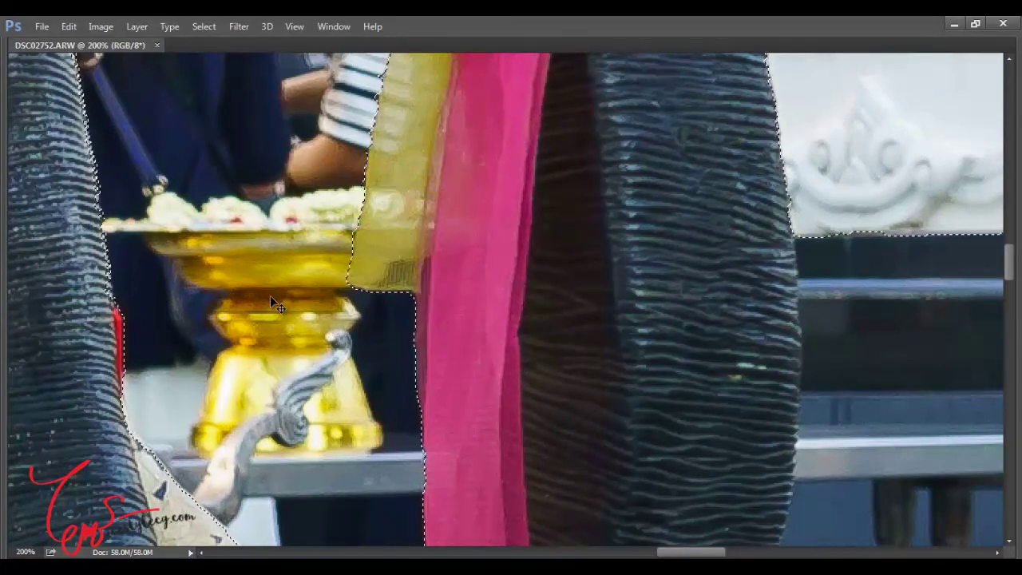
Step: Zoom in and trim the striped shirt above the tray off the scarf's edge
key(ctrl+plus)
drag(163, 209, 167, 303)
drag(160, 187, 173, 309)
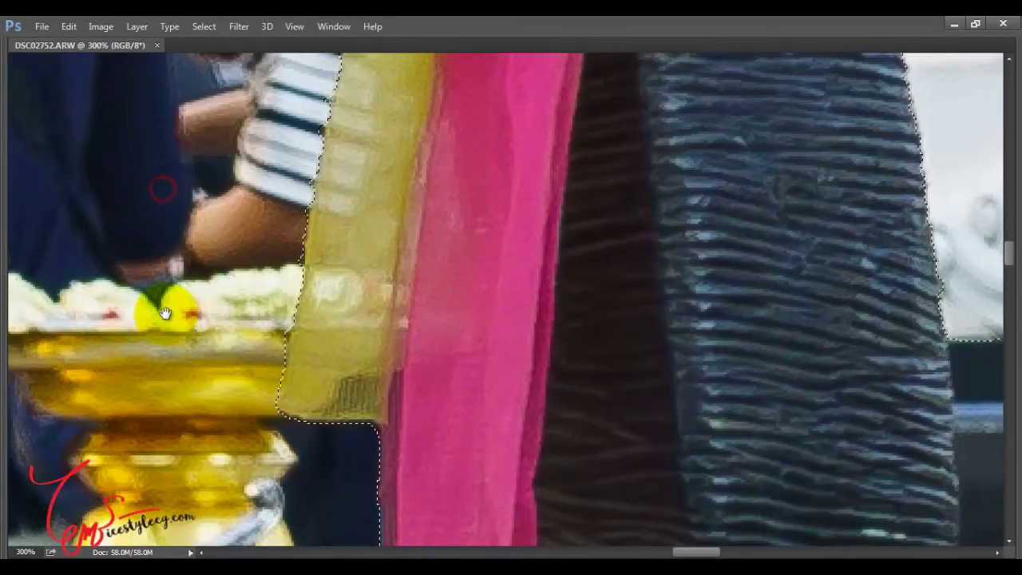
drag(197, 258, 182, 322)
key(ctrl+plus)
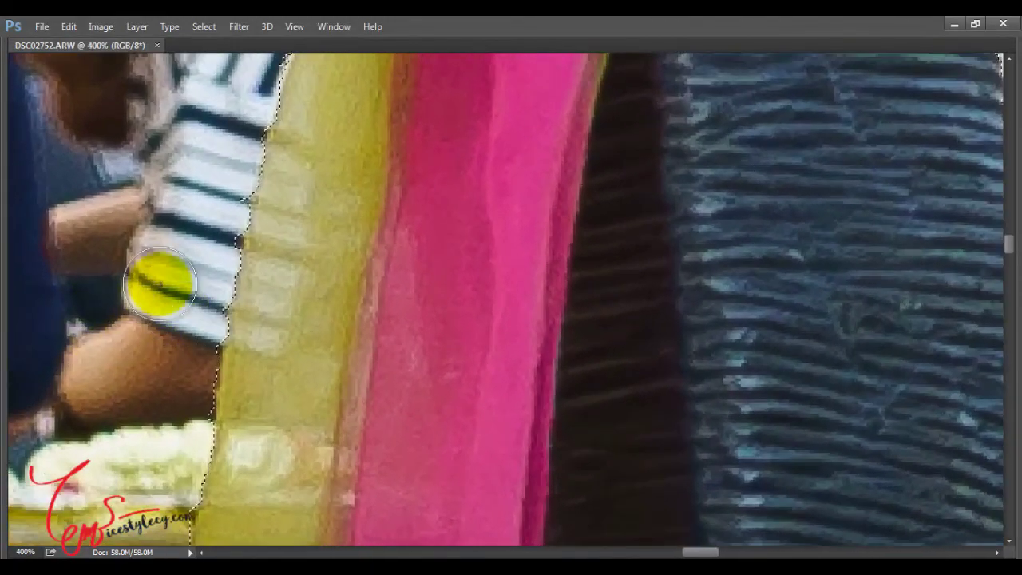
mouse_move(160, 283)
mouse_down()
mouse_move(196, 235)
mouse_move(239, 130)
mouse_move(210, 339)
mouse_move(180, 319)
mouse_move(136, 468)
mouse_move(196, 237)
mouse_up()
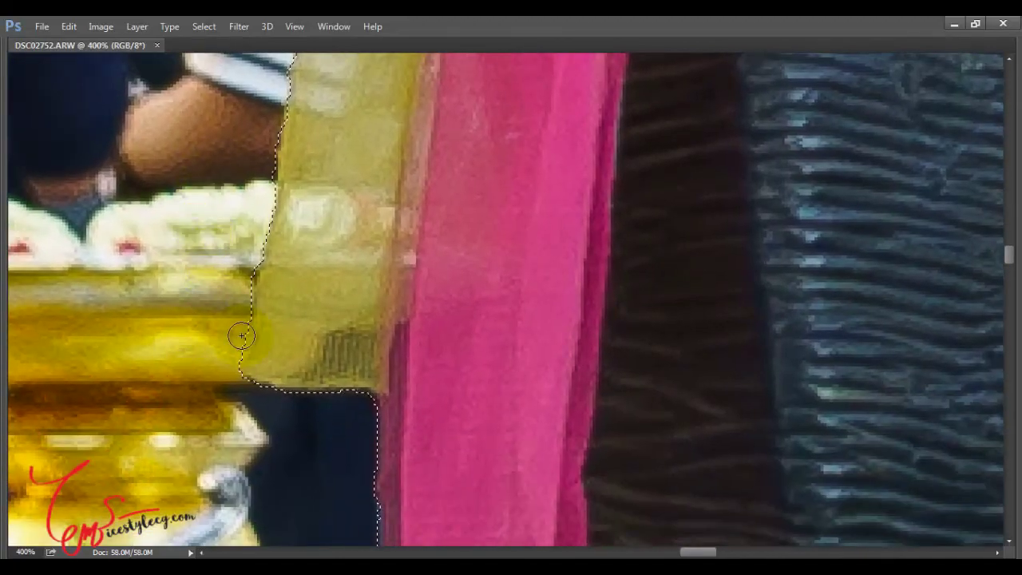
scroll(231, 369, down, 2)
scroll(224, 385, down, 2)
Step: Trim the selection along the trunk notch and down the tusk, excluding the dark gap between them
scroll(229, 386, down, 2)
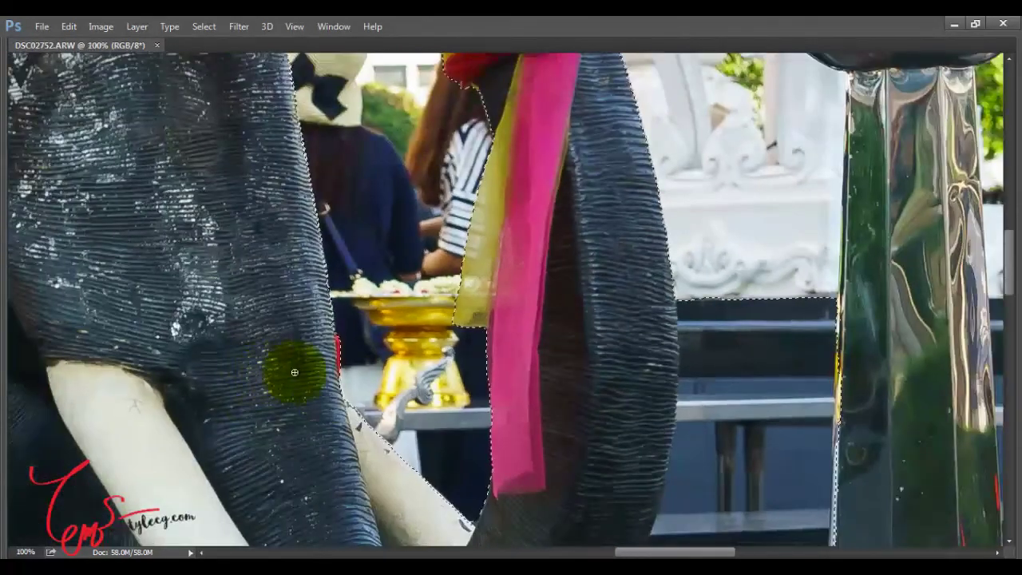
drag(374, 333, 369, 299)
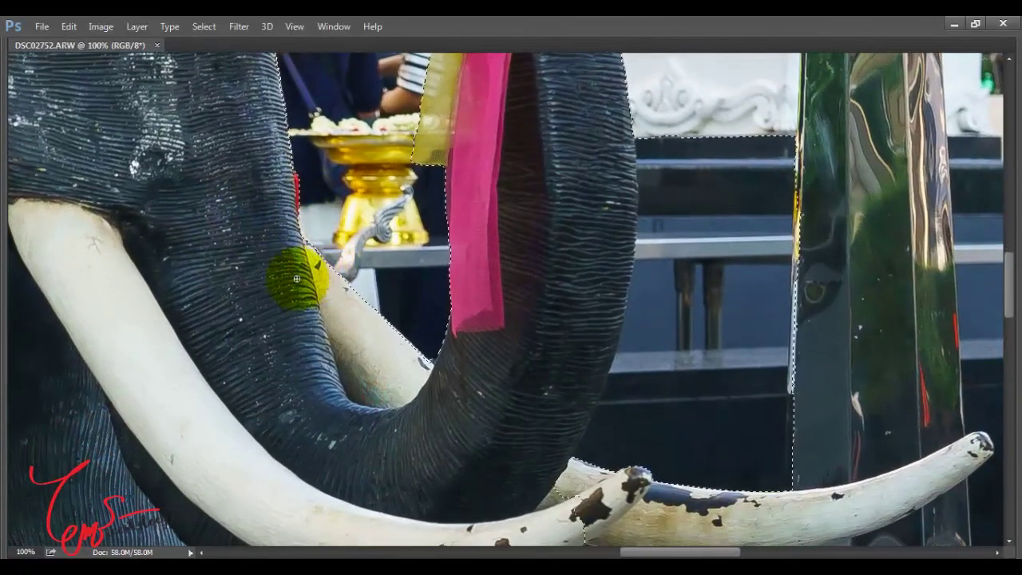
scroll(368, 300, up, 2)
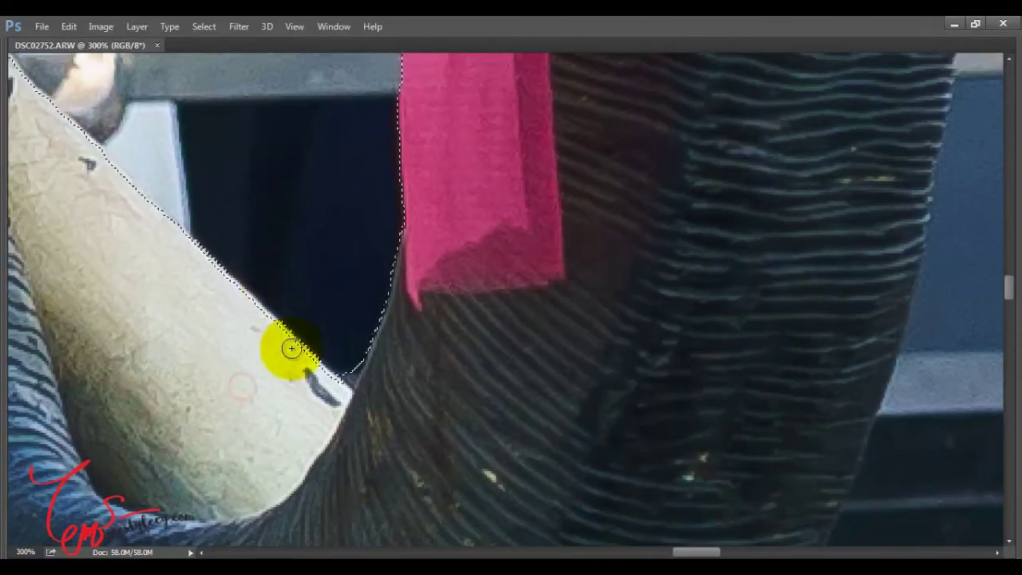
mouse_move(292, 349)
mouse_down()
mouse_move(330, 394)
mouse_move(338, 388)
mouse_move(228, 281)
mouse_up()
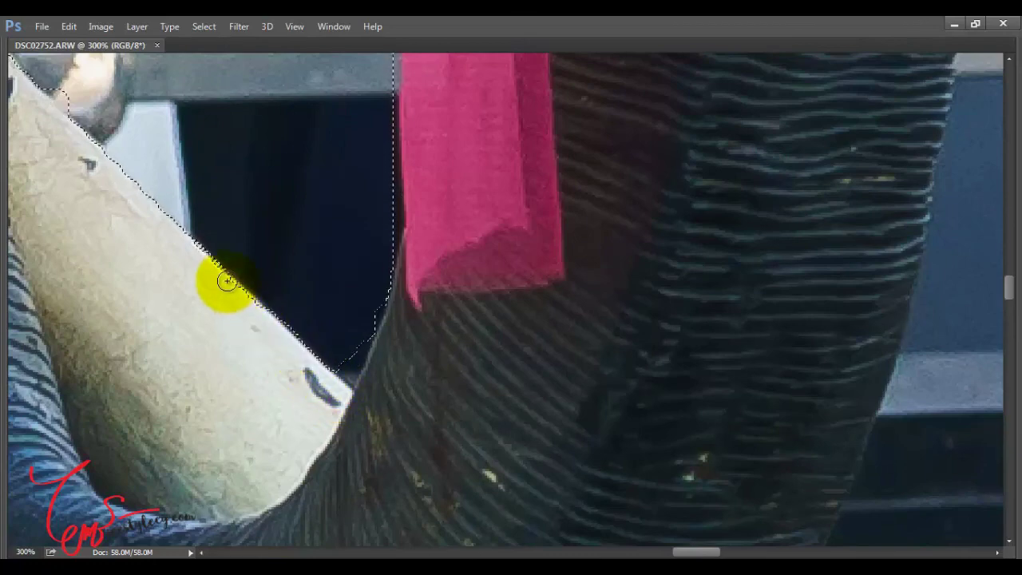
mouse_move(173, 233)
mouse_down()
mouse_move(192, 326)
mouse_move(235, 426)
mouse_move(333, 408)
mouse_up()
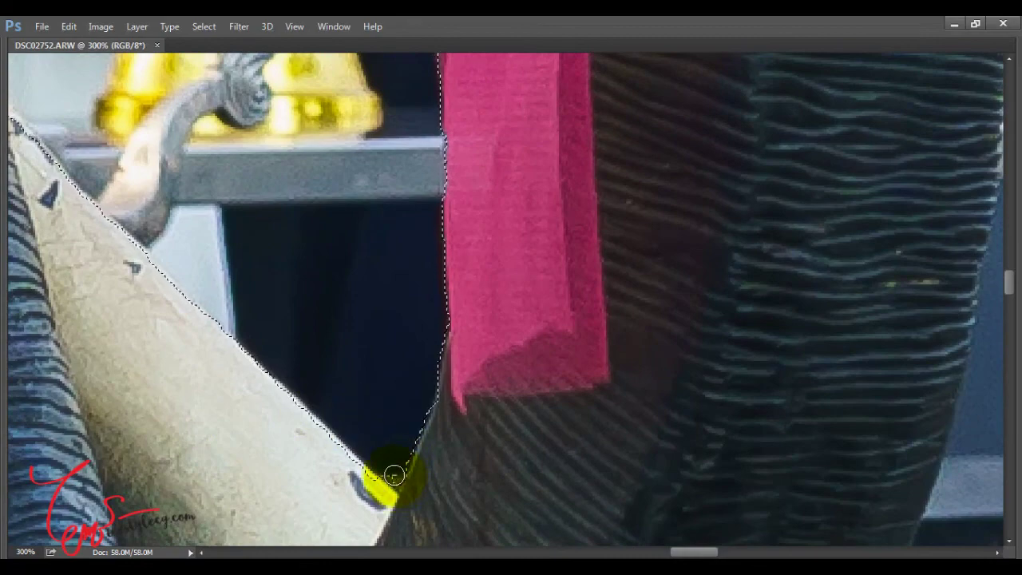
key(ctrl+minus)
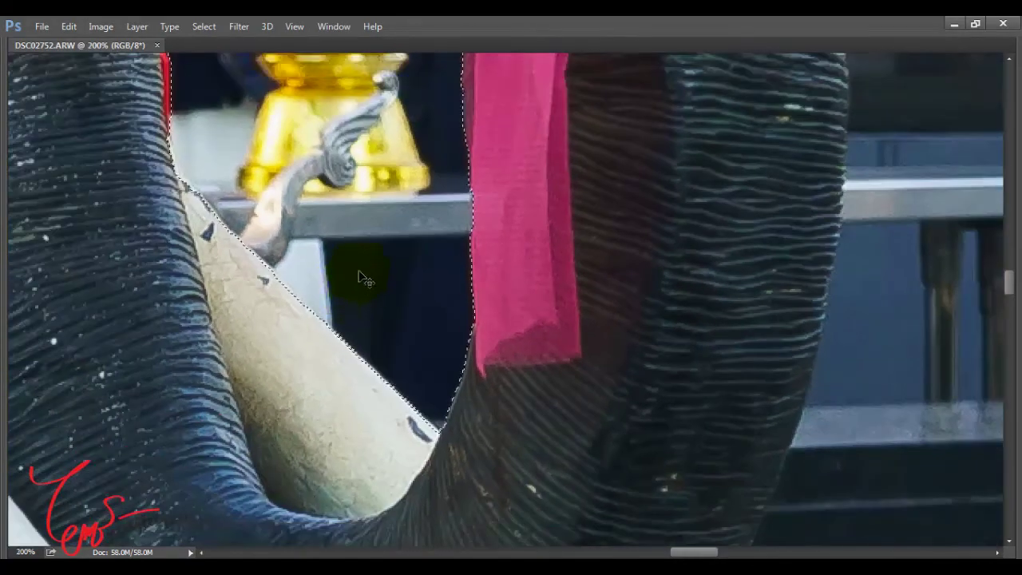
key(ctrl+minus)
mouse_move(513, 313)
mouse_down()
mouse_move(486, 275)
mouse_move(447, 384)
mouse_up()
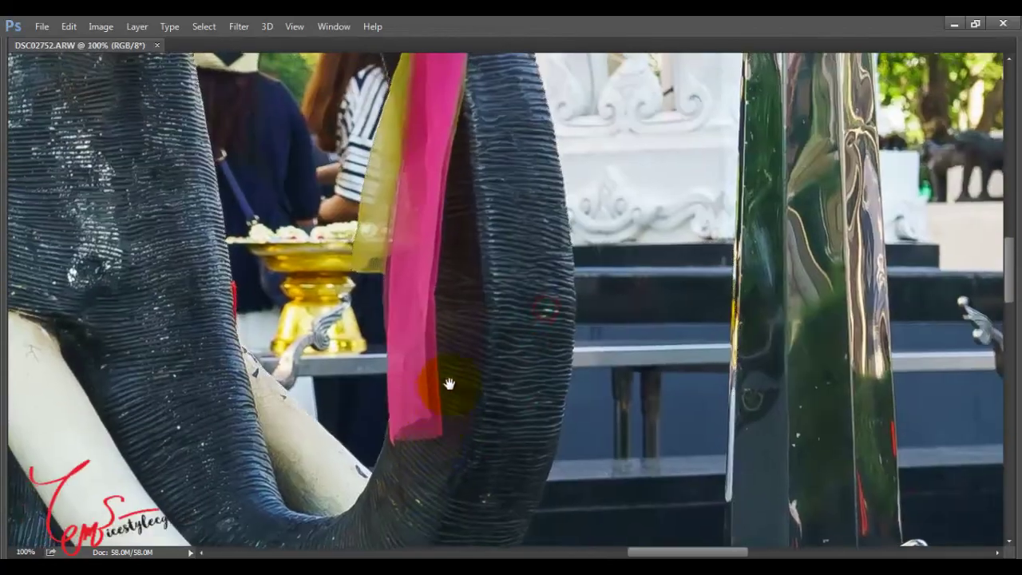
Step: Zoom in on the ribbon knot and add the yellow ribbon tail to the selection
drag(456, 152, 475, 347)
drag(454, 232, 455, 322)
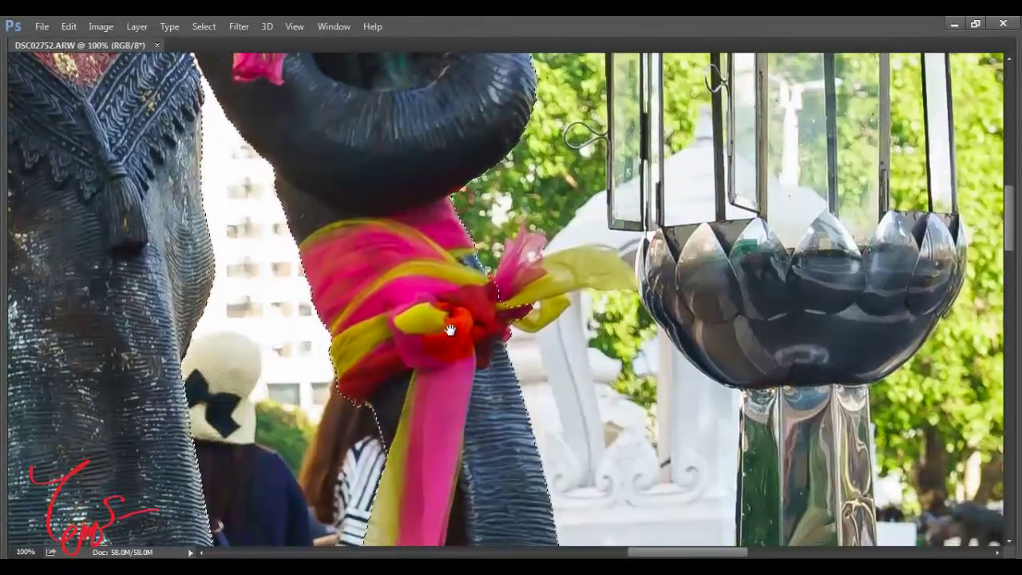
drag(399, 224, 399, 447)
drag(365, 369, 276, 156)
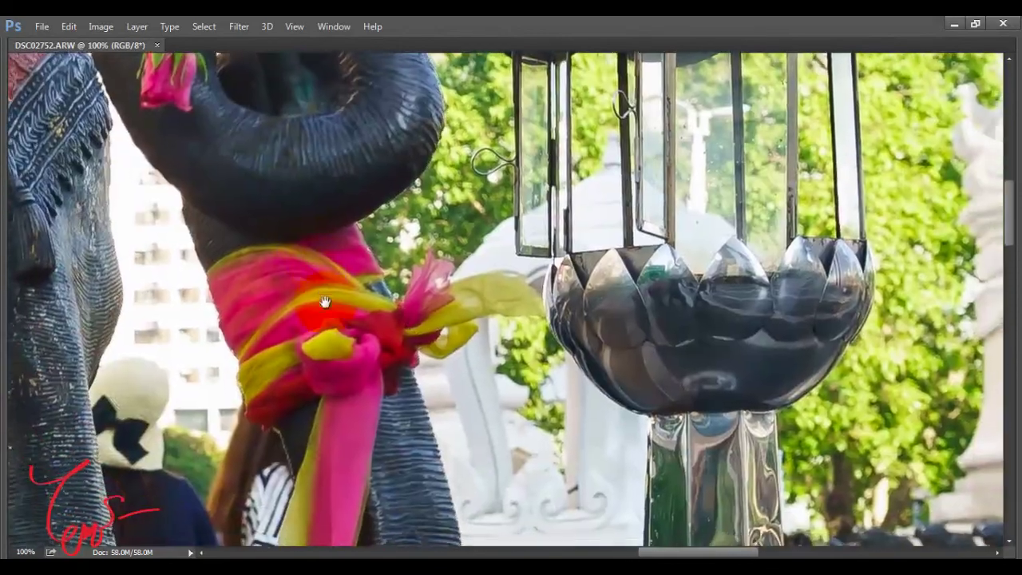
key(ctrl+plus)
key(ctrl+plus)
drag(188, 315, 251, 291)
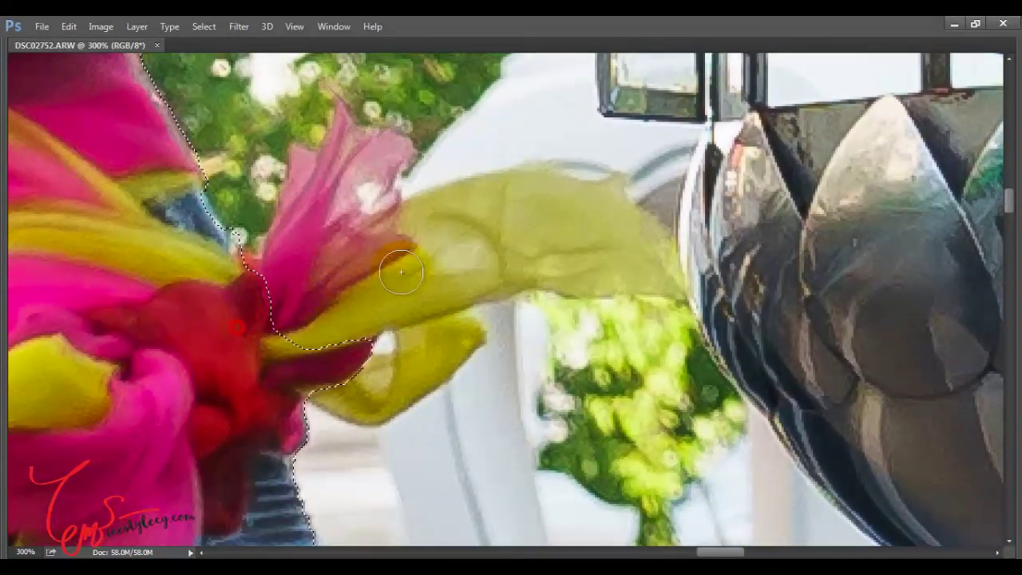
drag(401, 272, 599, 243)
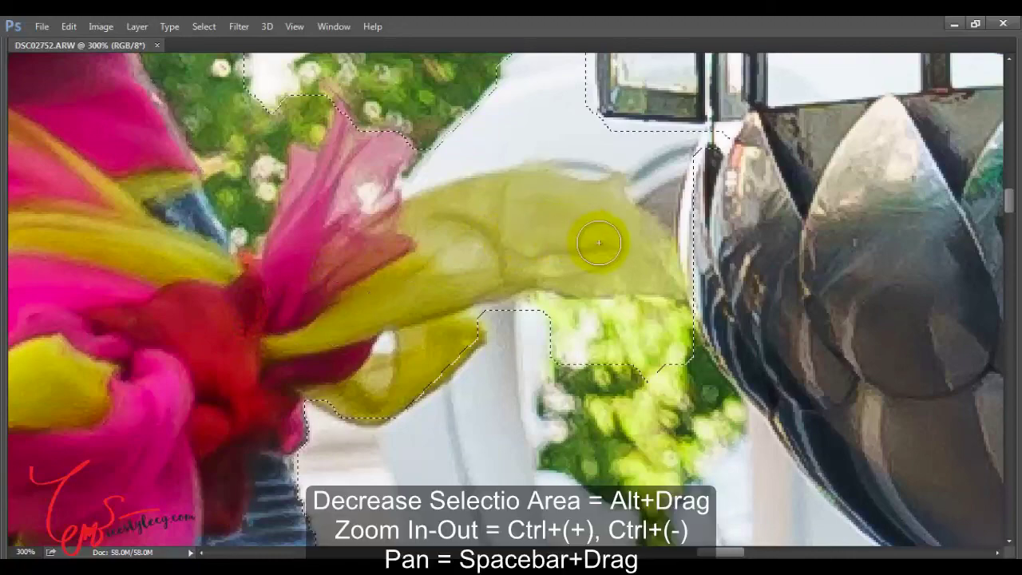
key(ctrl+minus)
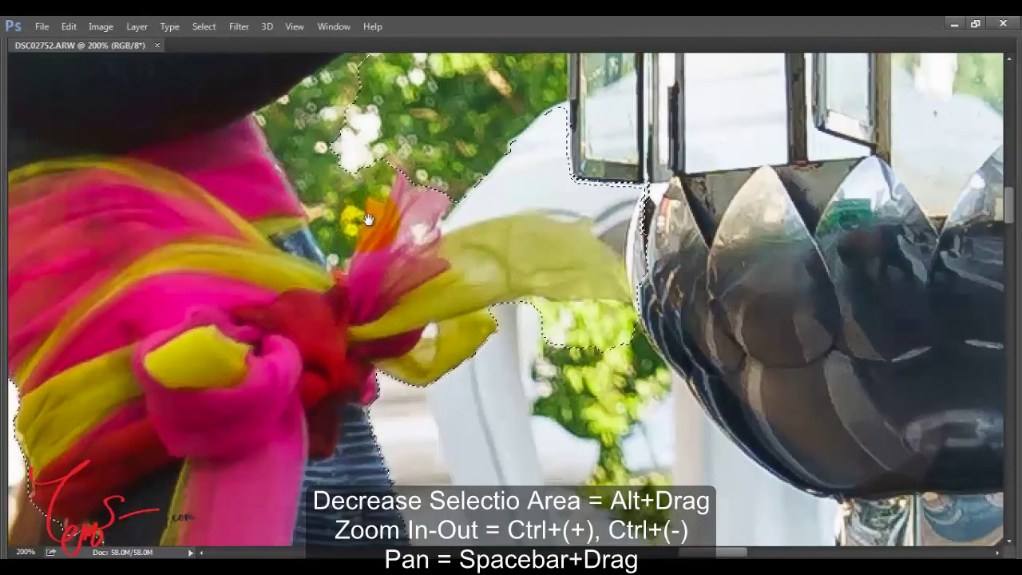
Step: Refine the selection edge across the greenery above the knot, the trunk's lower edge and near the lantern
drag(368, 220, 332, 347)
drag(370, 237, 370, 277)
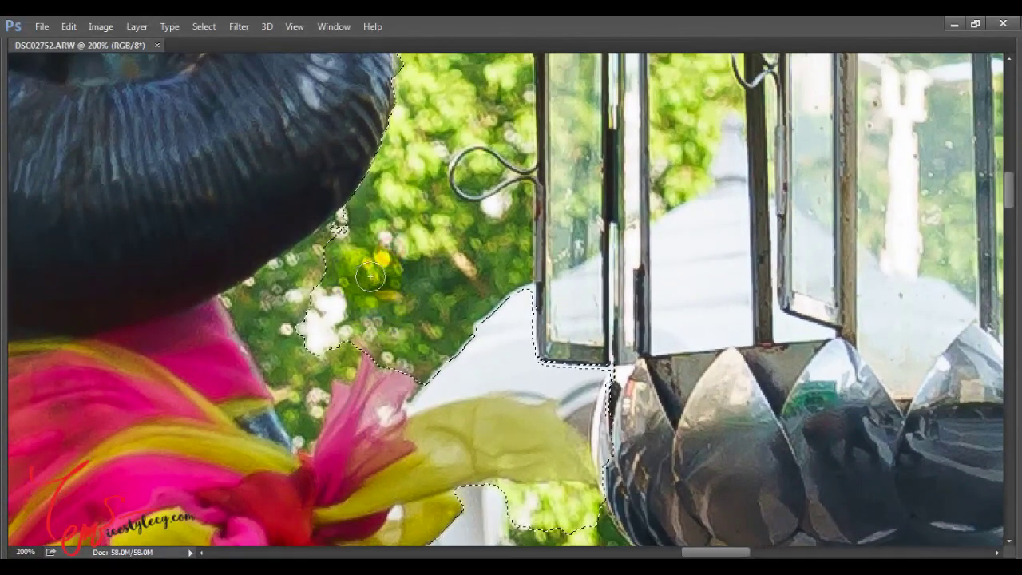
click(379, 226)
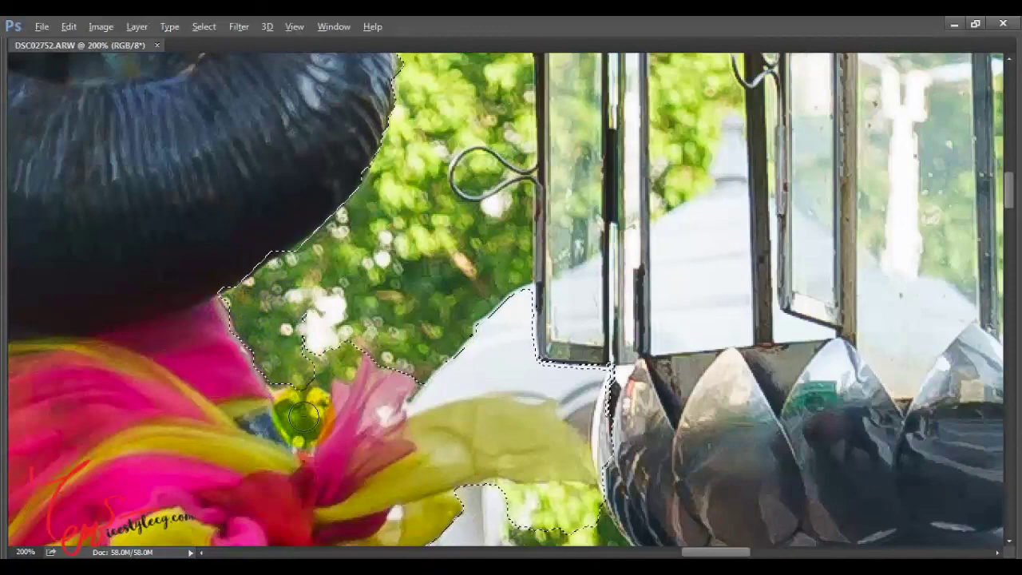
drag(304, 436, 329, 351)
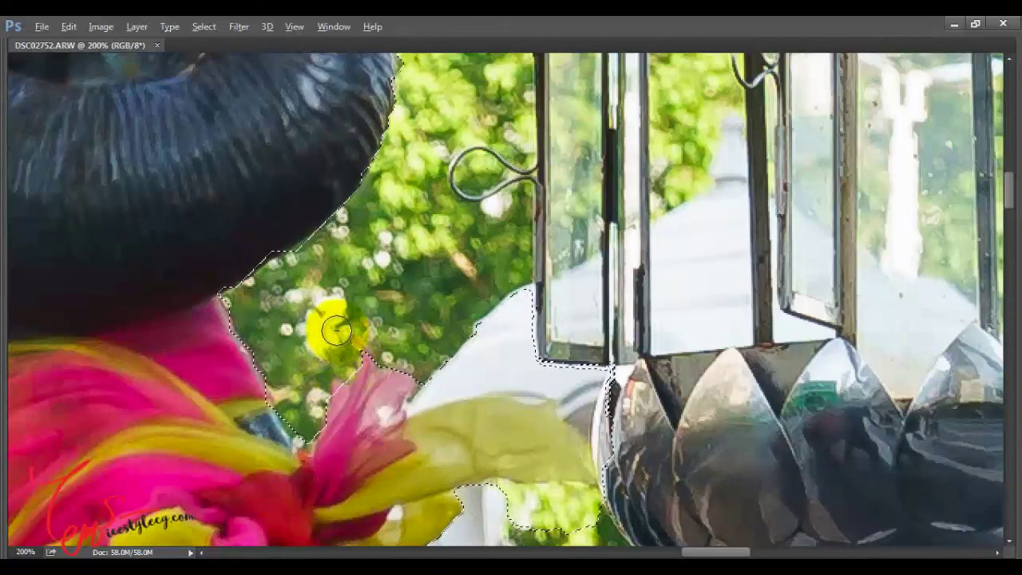
drag(345, 363, 331, 326)
scroll(392, 262, up, 2)
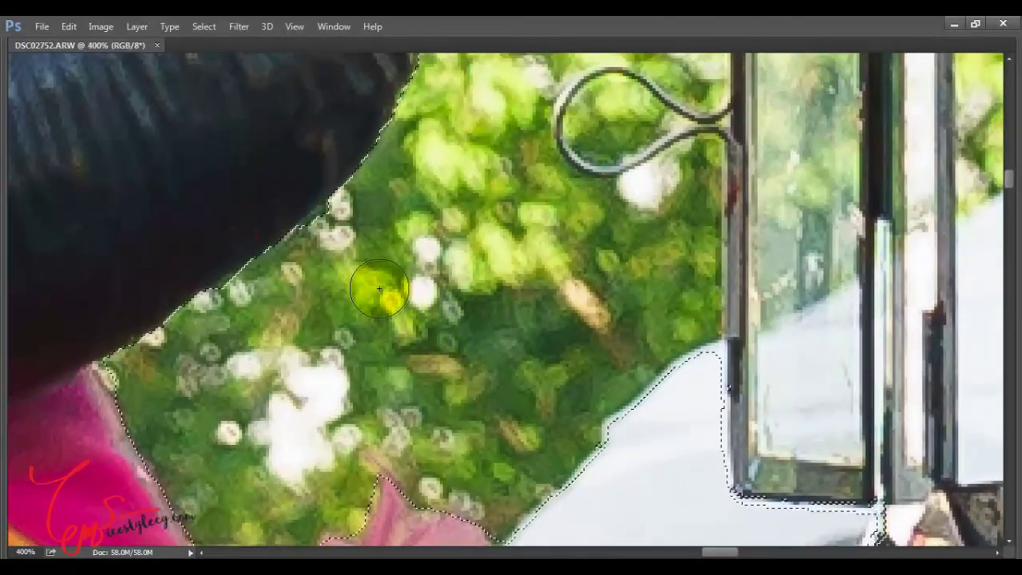
mouse_move(379, 288)
mouse_down()
mouse_move(309, 245)
mouse_move(340, 201)
mouse_up()
click(306, 403)
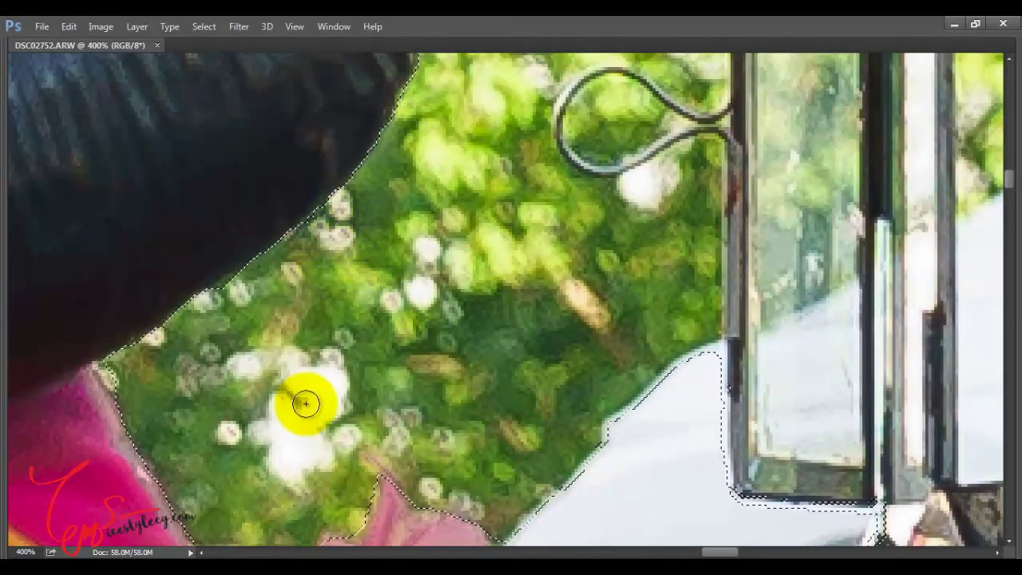
scroll(306, 401, down, 2)
mouse_move(307, 401)
mouse_down()
mouse_move(487, 362)
mouse_move(390, 226)
mouse_up()
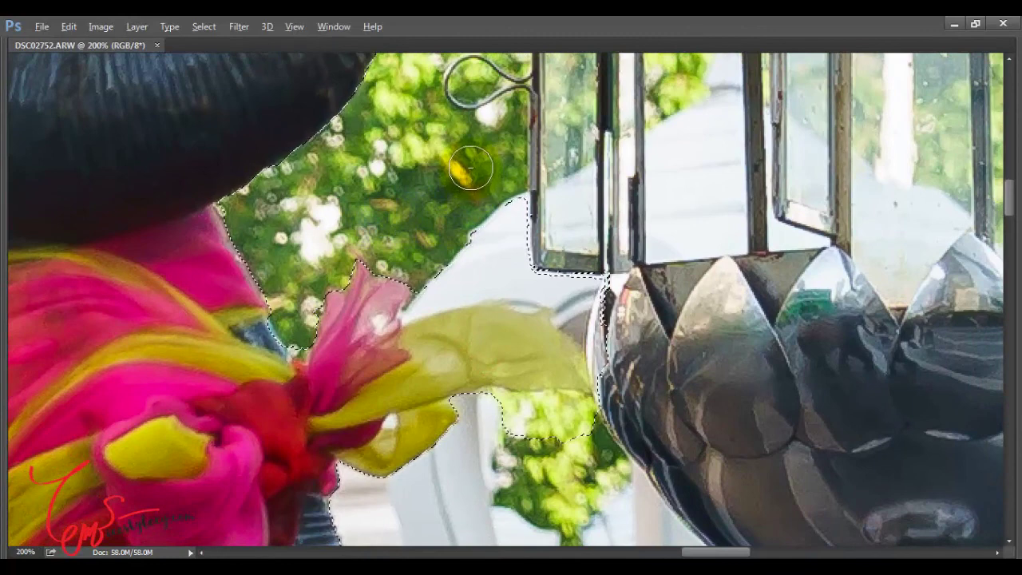
mouse_move(496, 217)
mouse_down()
mouse_move(551, 237)
mouse_move(507, 246)
mouse_move(598, 297)
mouse_move(582, 308)
mouse_move(599, 337)
mouse_move(570, 320)
mouse_move(666, 422)
mouse_move(591, 428)
mouse_move(548, 411)
mouse_move(520, 416)
mouse_move(528, 442)
mouse_up()
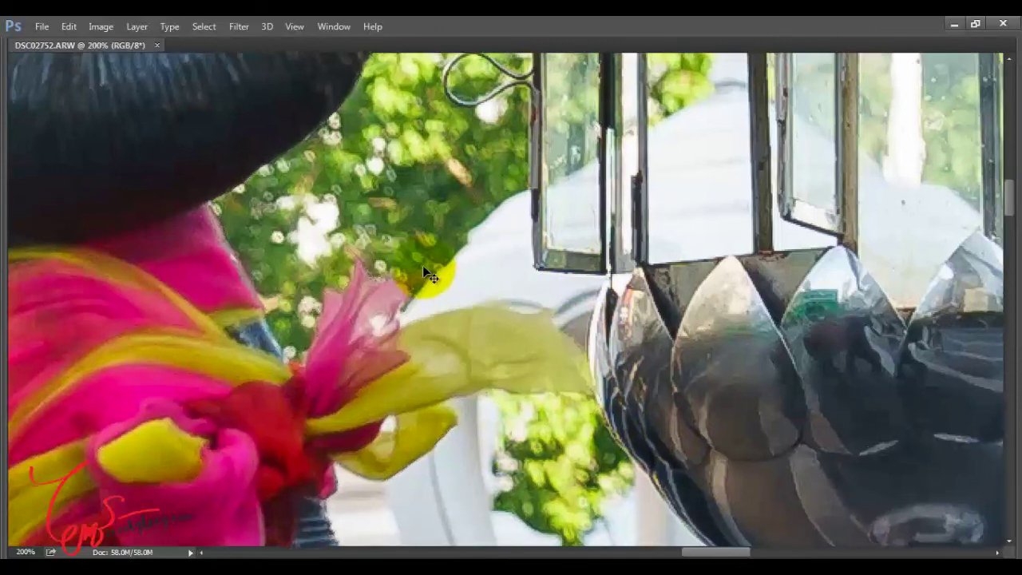
Step: Fit the selection closely around the pink flower's top petal, tip and left edge
key(ctrl+plus)
key(ctrl+plus)
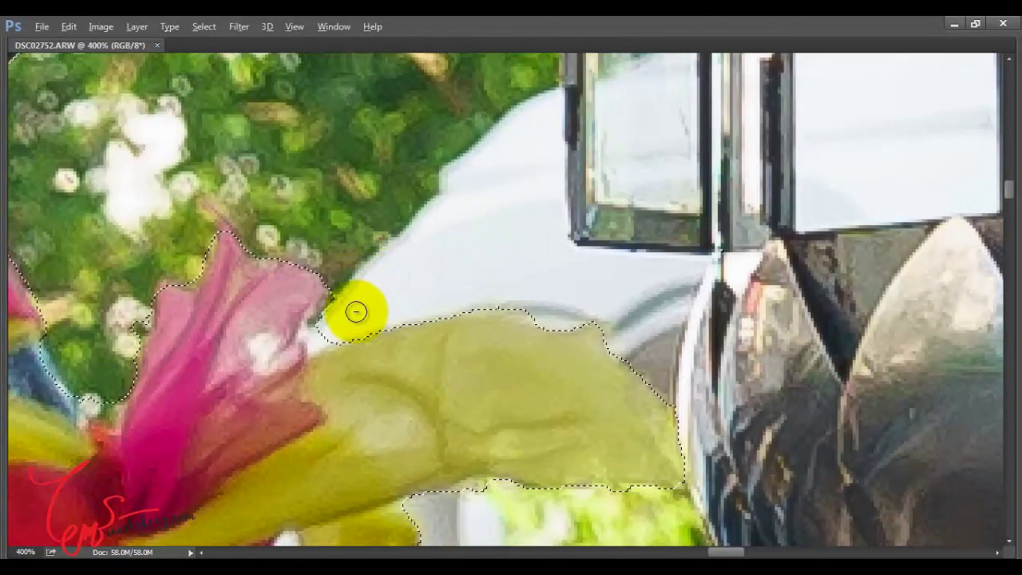
drag(330, 331, 315, 344)
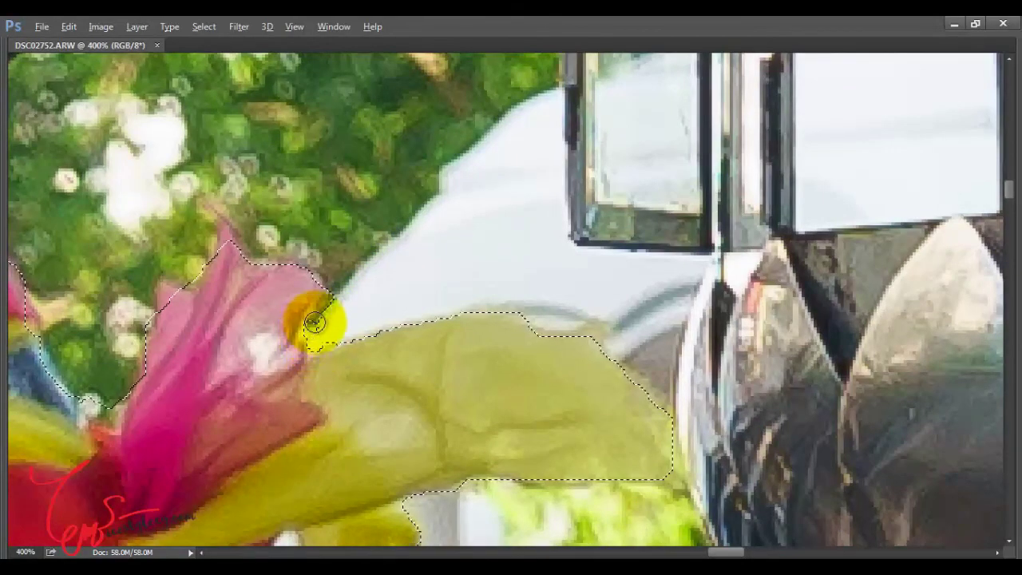
click(249, 392)
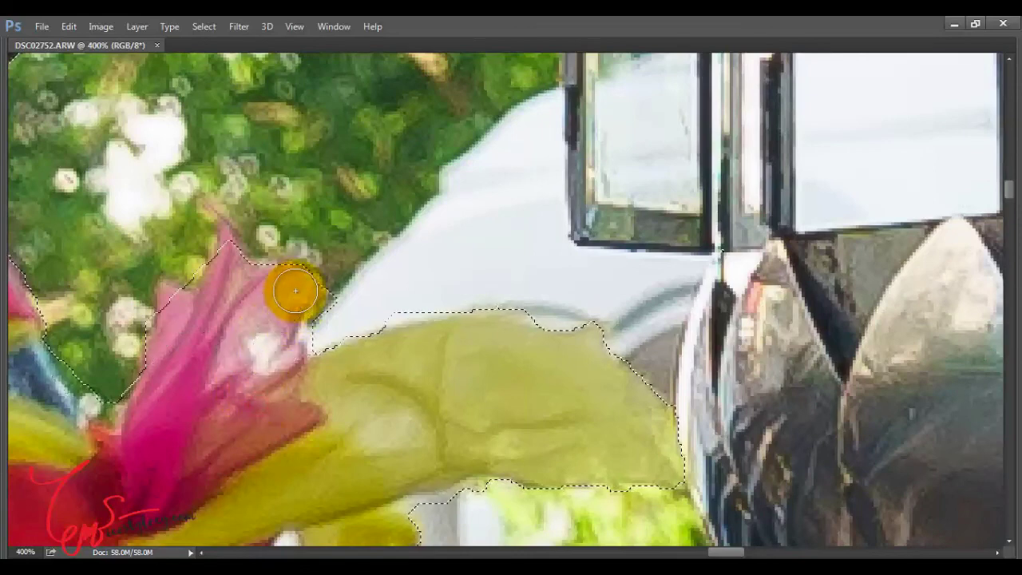
drag(221, 342, 226, 262)
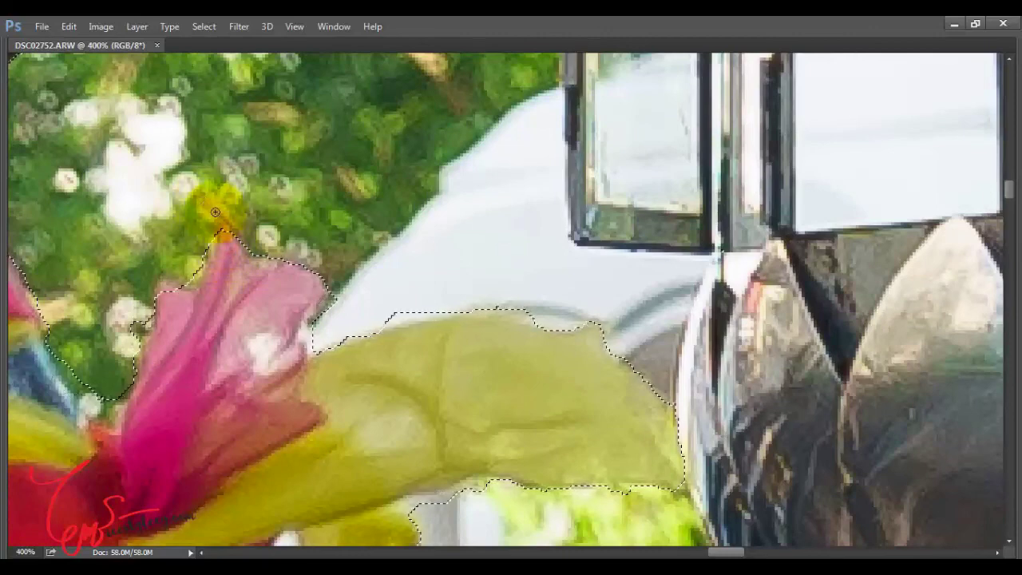
drag(229, 233, 209, 270)
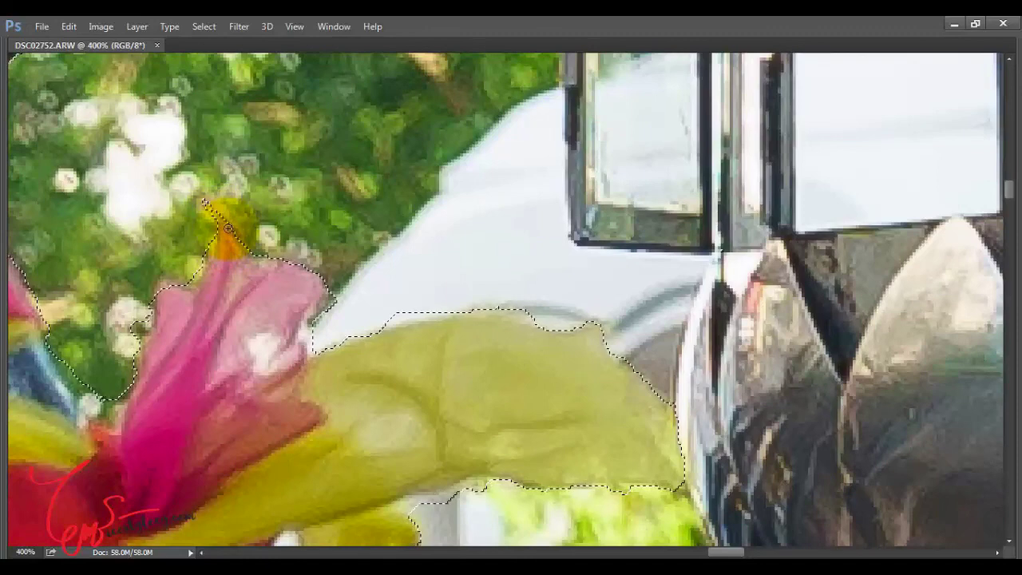
mouse_move(227, 268)
mouse_down()
mouse_move(196, 255)
mouse_move(182, 302)
mouse_move(163, 286)
mouse_up()
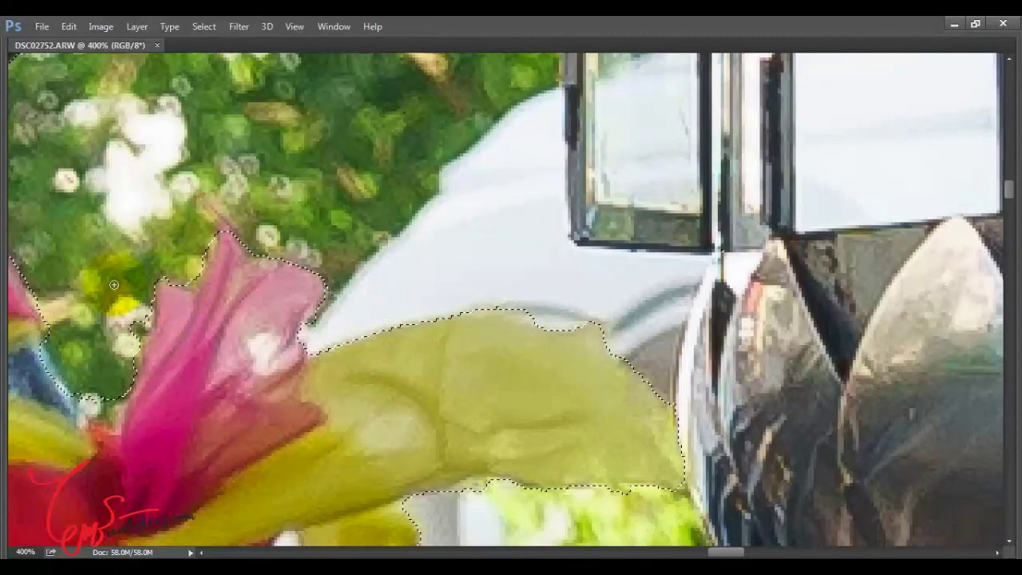
drag(100, 299, 230, 250)
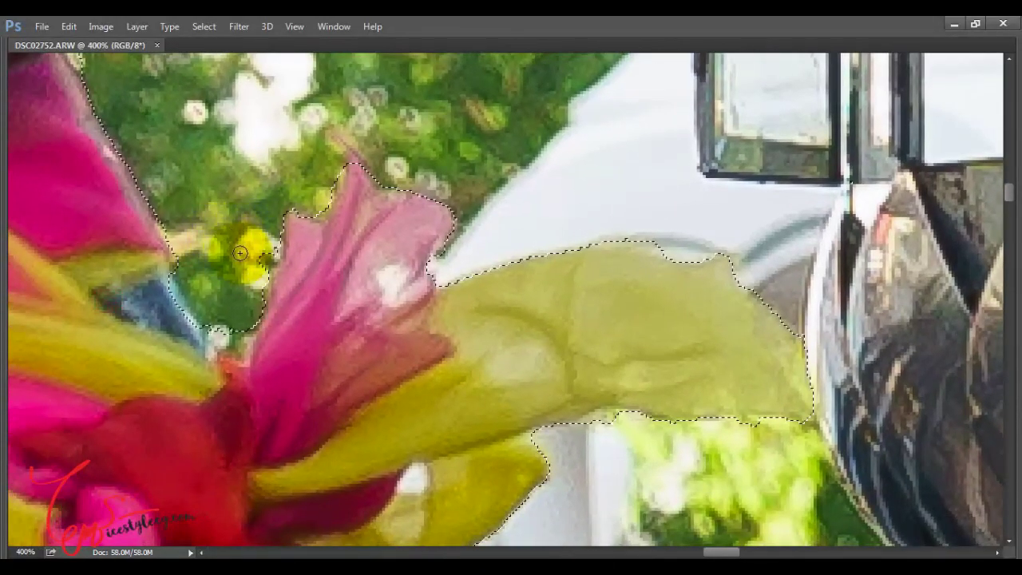
mouse_move(247, 241)
mouse_down()
mouse_move(263, 270)
mouse_move(272, 258)
mouse_up()
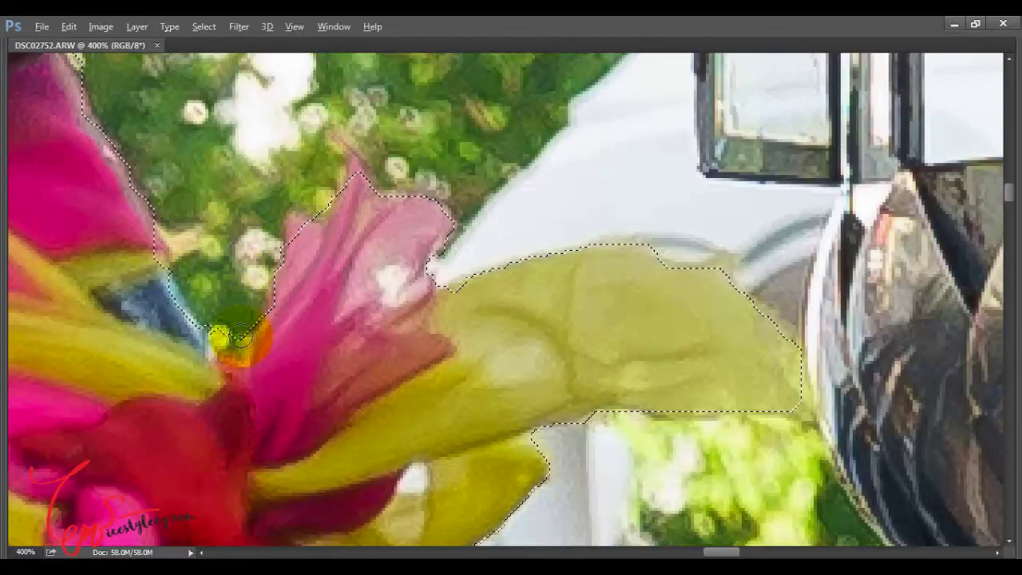
drag(273, 258, 215, 332)
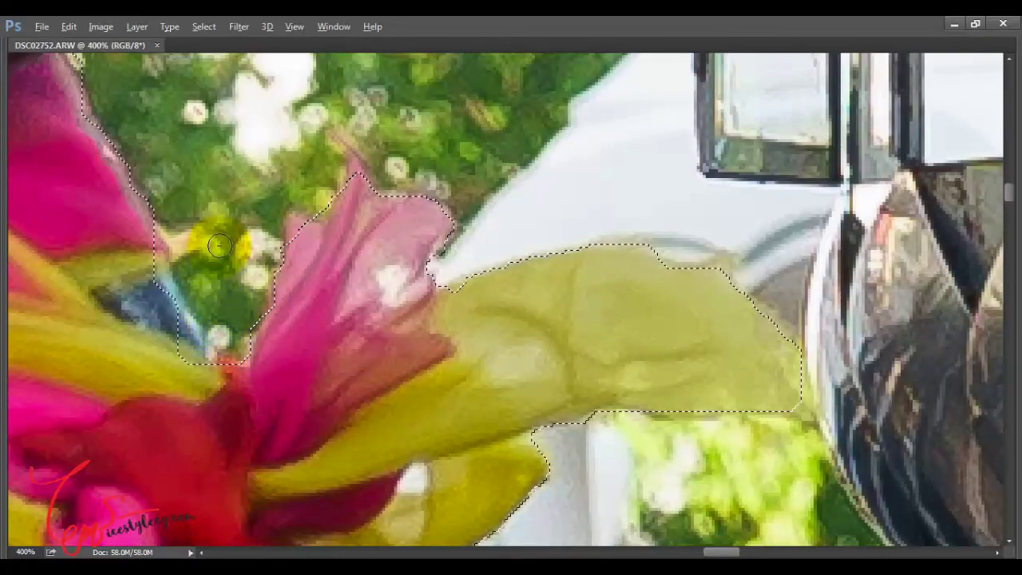
mouse_move(214, 243)
mouse_down()
mouse_move(228, 224)
mouse_move(264, 298)
mouse_up()
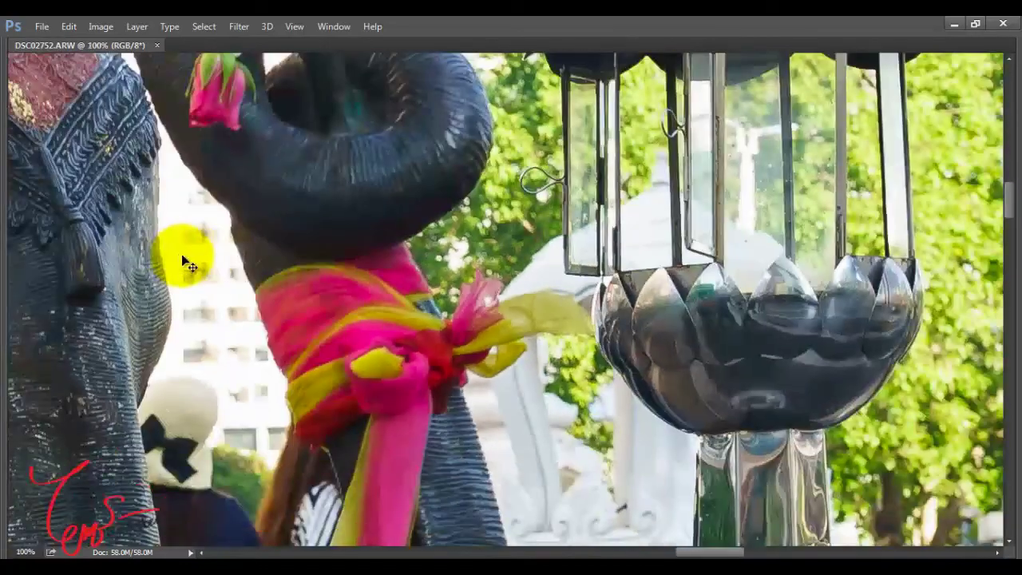
Step: Reshape the selection along the pink petal's edge in the scarf folds
scroll(265, 299, up, 1)
scroll(248, 330, up, 1)
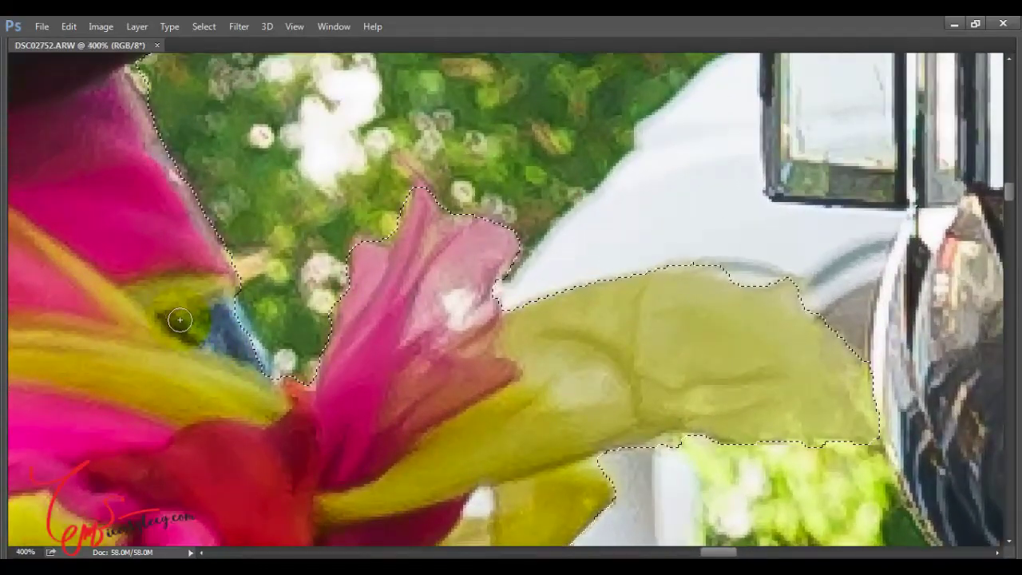
scroll(184, 319, down, 2)
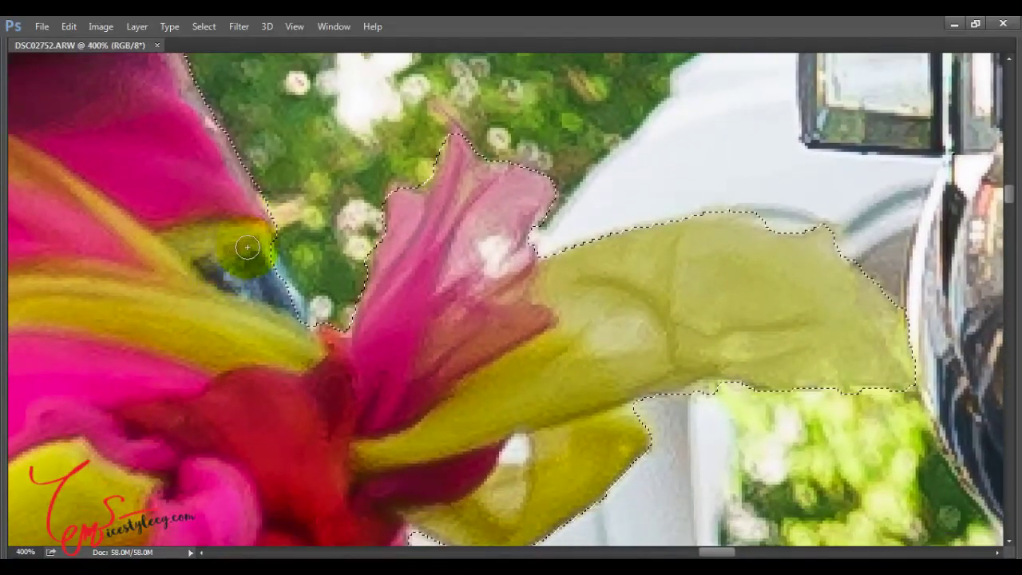
mouse_move(271, 267)
mouse_down()
mouse_move(301, 325)
mouse_move(254, 242)
mouse_up()
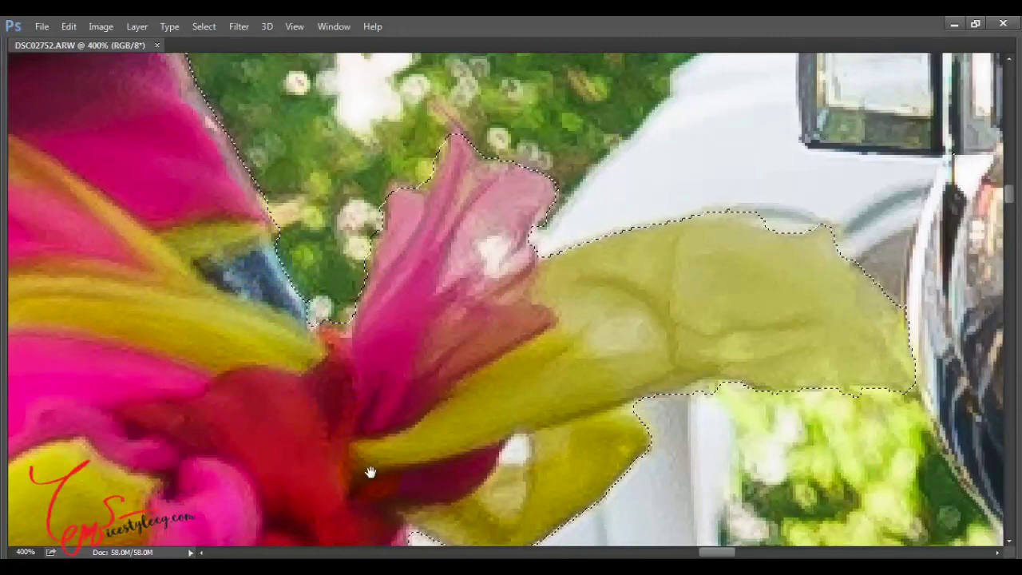
drag(369, 470, 310, 261)
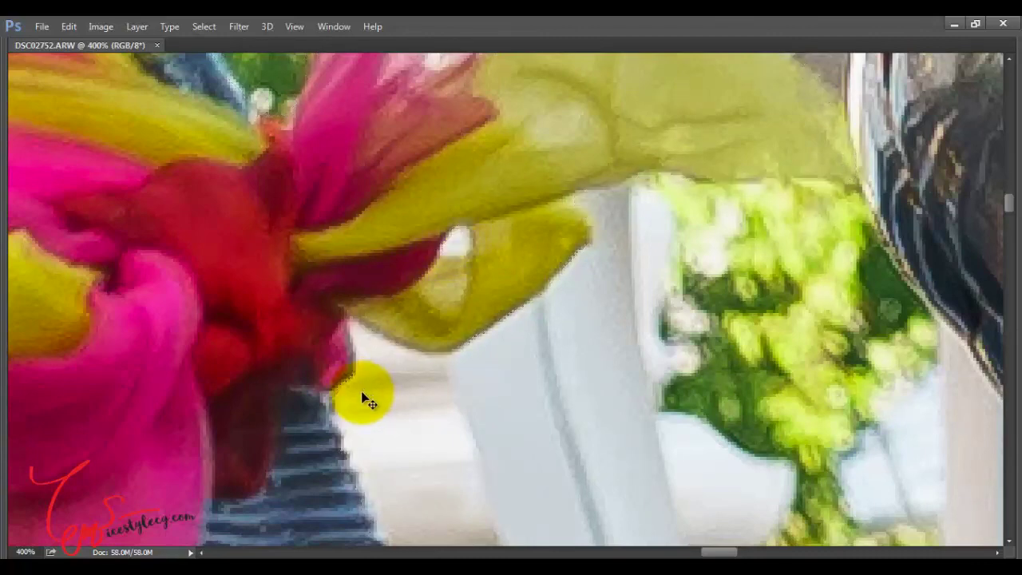
Step: Subtract the bench and stairs background between the trunk and the metal pole
scroll(361, 403, down, 1)
scroll(363, 427, down, 1)
drag(392, 479, 338, 200)
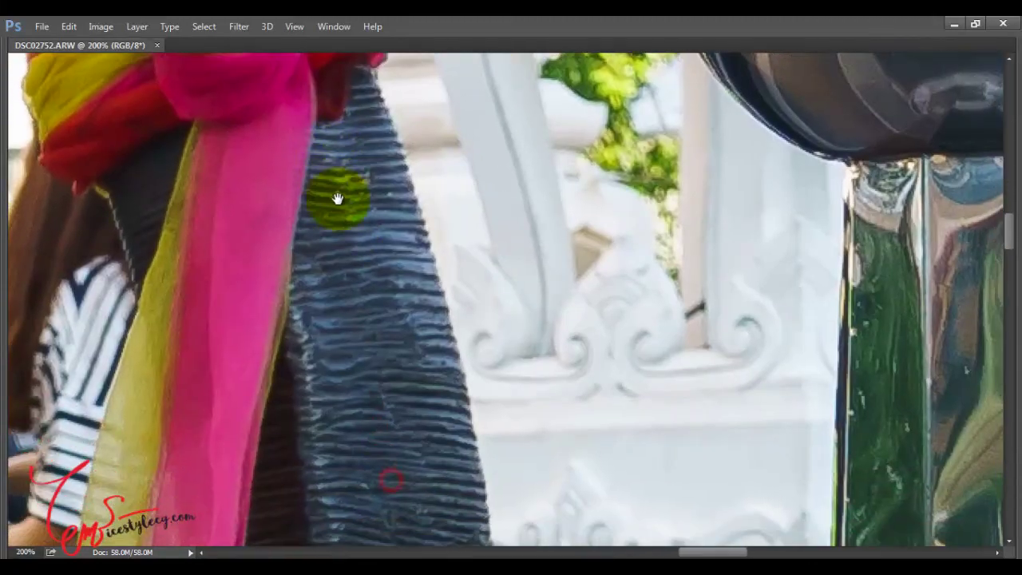
drag(370, 435, 383, 241)
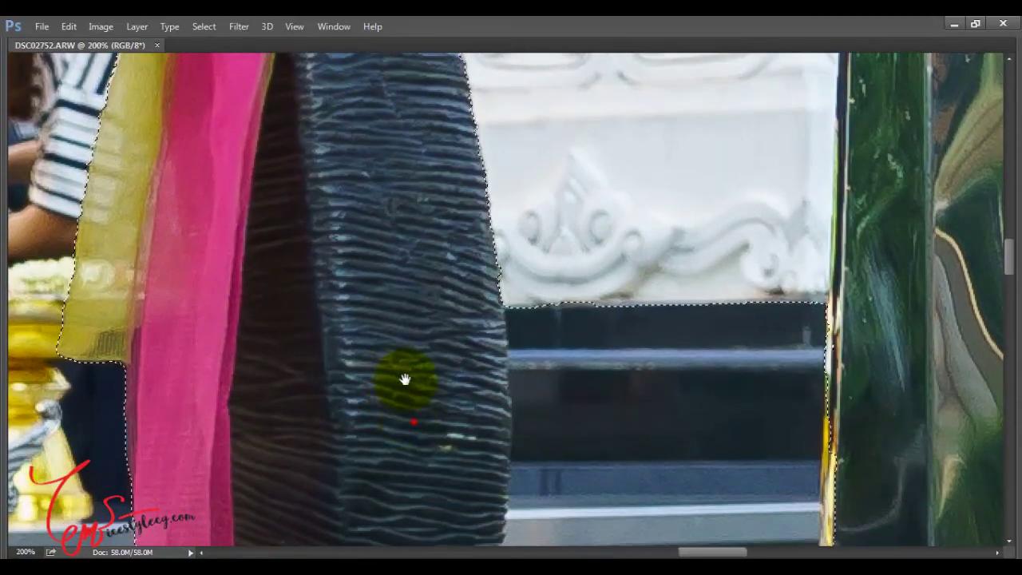
mouse_move(410, 418)
mouse_down()
mouse_move(372, 222)
mouse_move(376, 258)
mouse_up()
scroll(389, 278, down, 1)
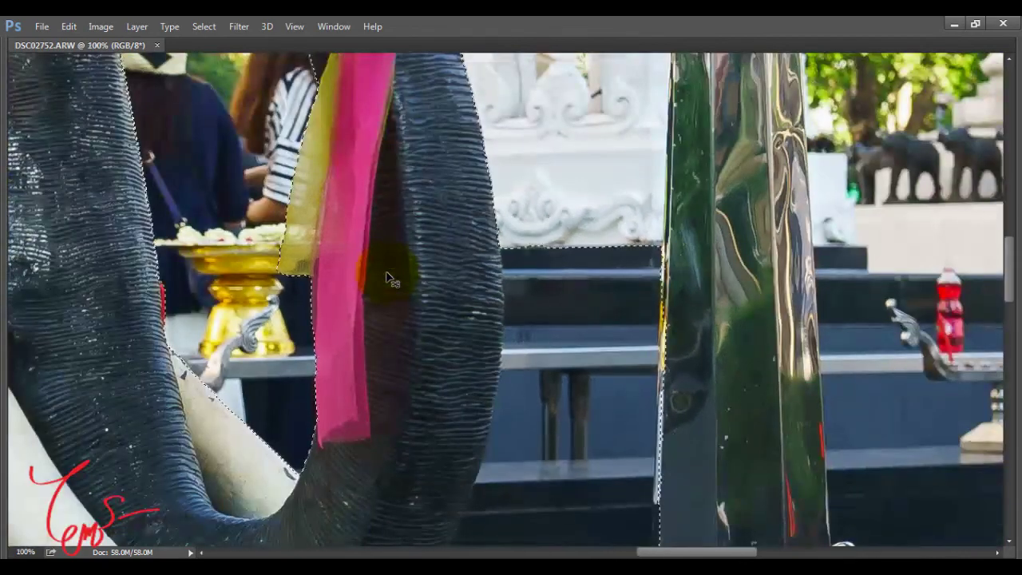
drag(403, 395, 382, 316)
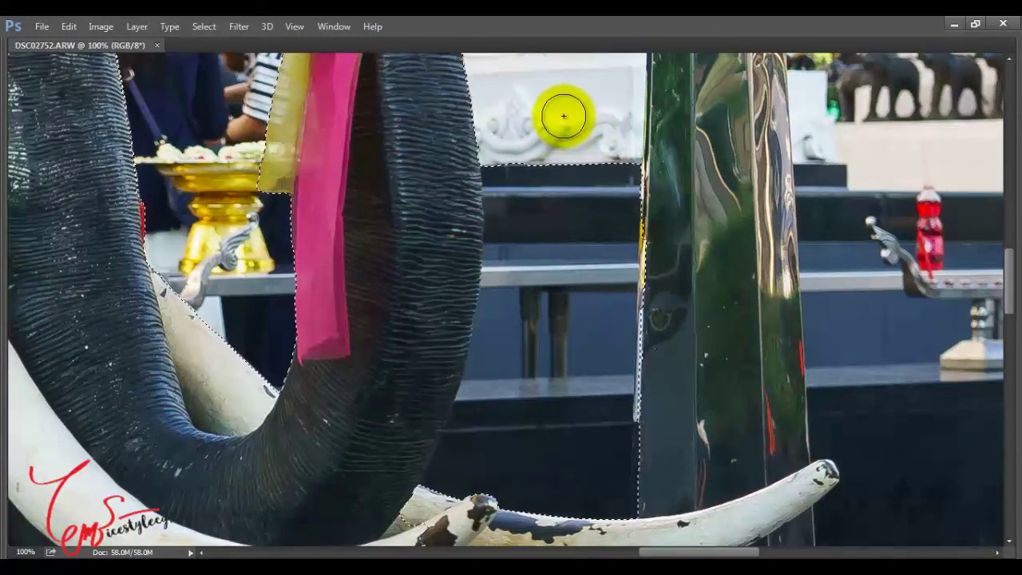
drag(556, 105, 631, 419)
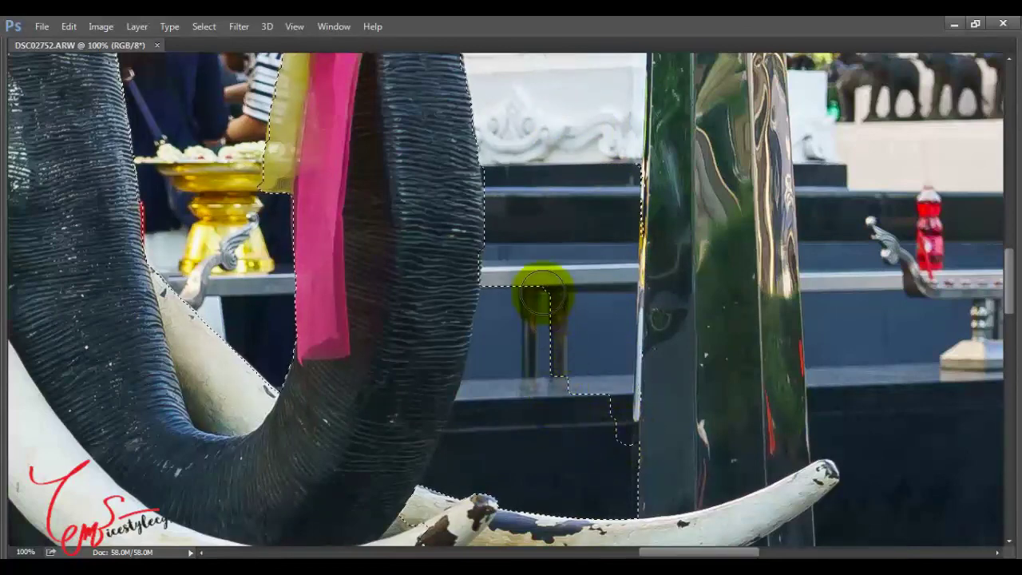
drag(554, 396, 523, 272)
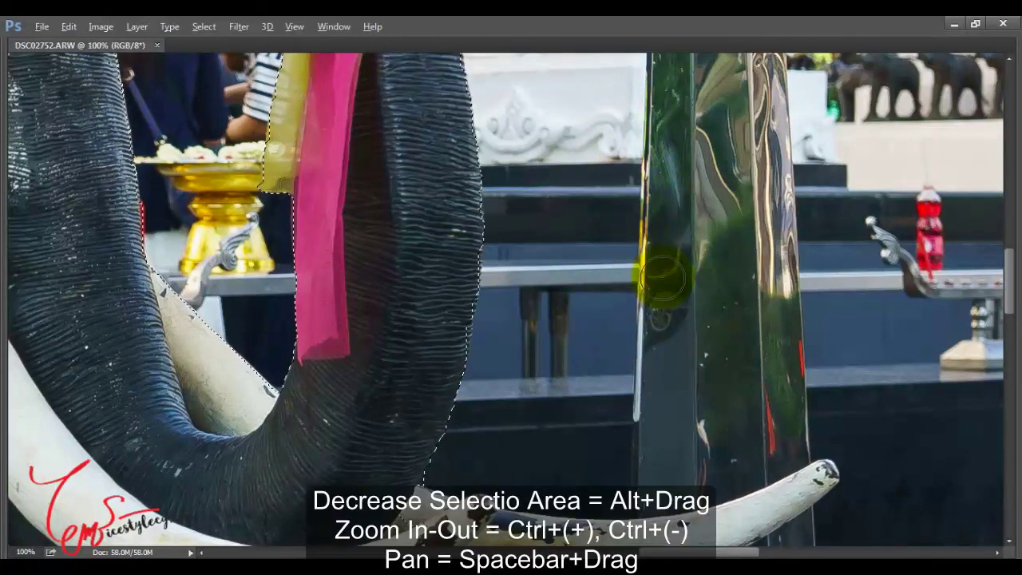
mouse_move(580, 420)
mouse_down()
mouse_move(580, 304)
mouse_move(562, 200)
mouse_up()
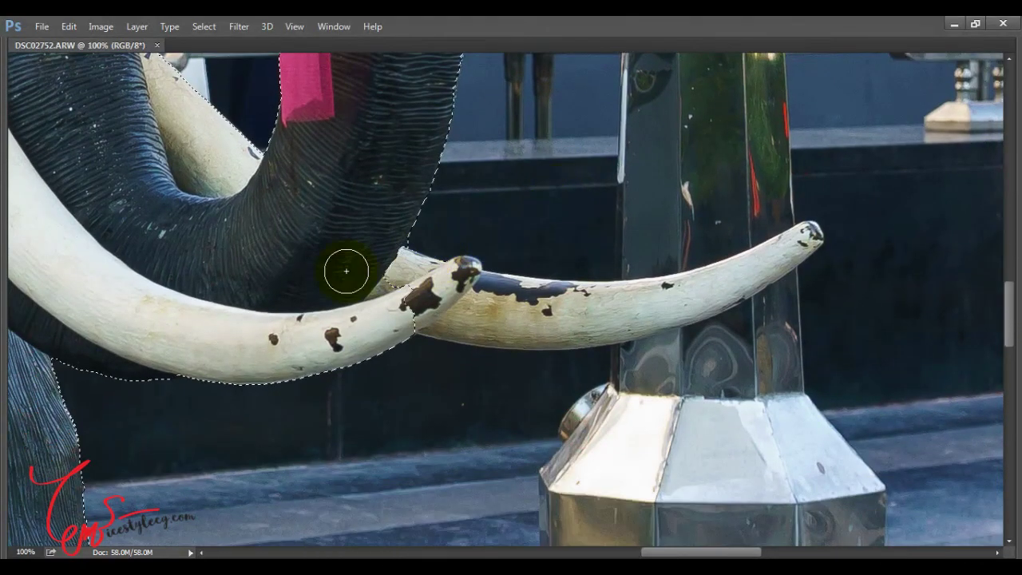
Step: Zoom in and extend the selection along the long tusk, smoothing its lower edge
mouse_move(345, 271)
mouse_down()
mouse_move(380, 306)
mouse_move(375, 281)
mouse_move(365, 280)
mouse_move(463, 309)
mouse_move(564, 312)
mouse_move(708, 290)
mouse_move(758, 269)
mouse_move(497, 315)
mouse_move(397, 306)
mouse_up()
key(ctrl+plus)
key(ctrl+plus)
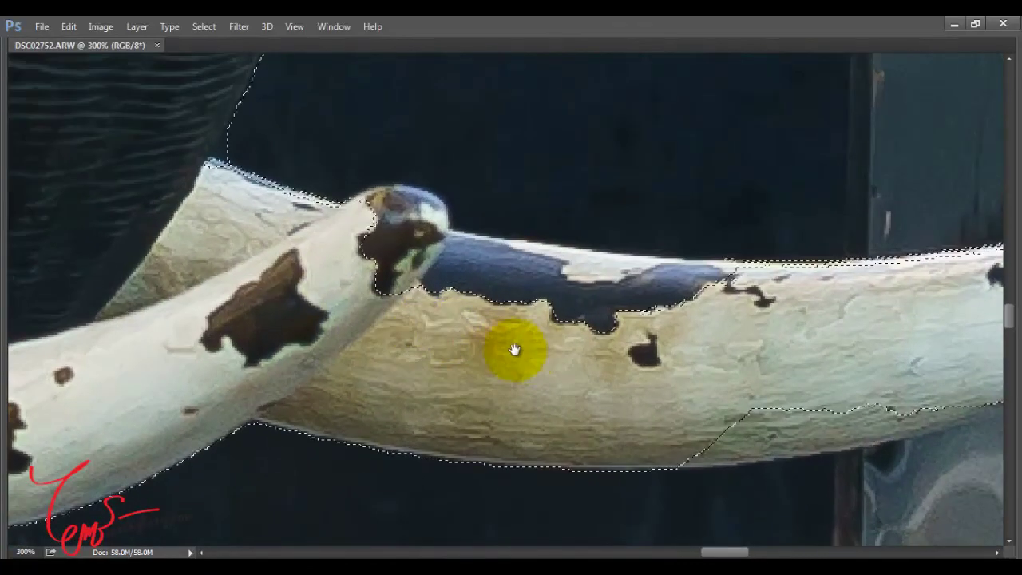
mouse_move(514, 354)
mouse_down()
mouse_move(271, 312)
mouse_move(174, 326)
mouse_up()
mouse_move(372, 308)
mouse_down()
mouse_move(631, 320)
mouse_move(687, 336)
mouse_move(428, 376)
mouse_move(697, 359)
mouse_move(483, 409)
mouse_move(776, 352)
mouse_up()
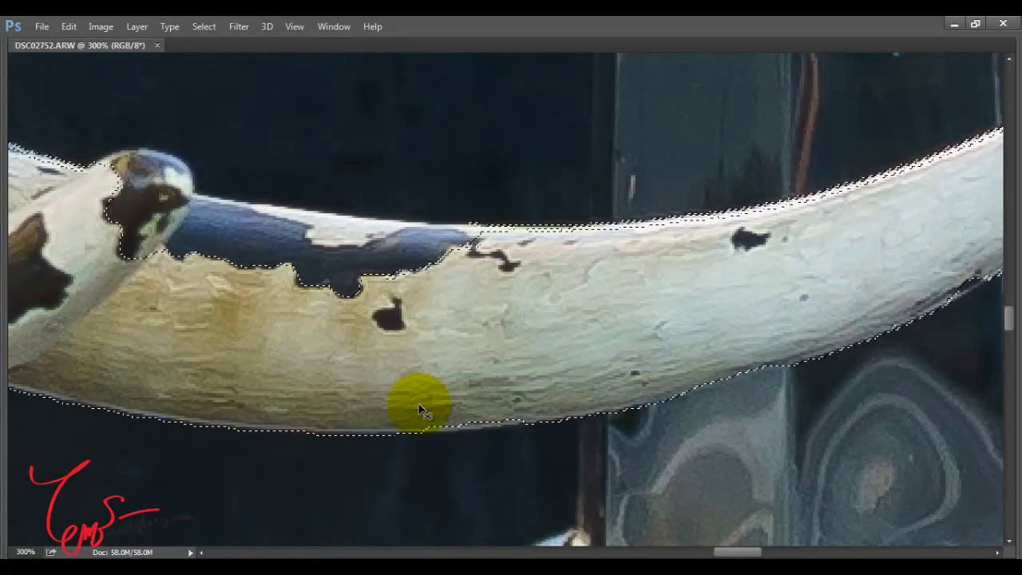
scroll(418, 407, up, 1)
scroll(418, 406, up, 1)
drag(414, 413, 394, 269)
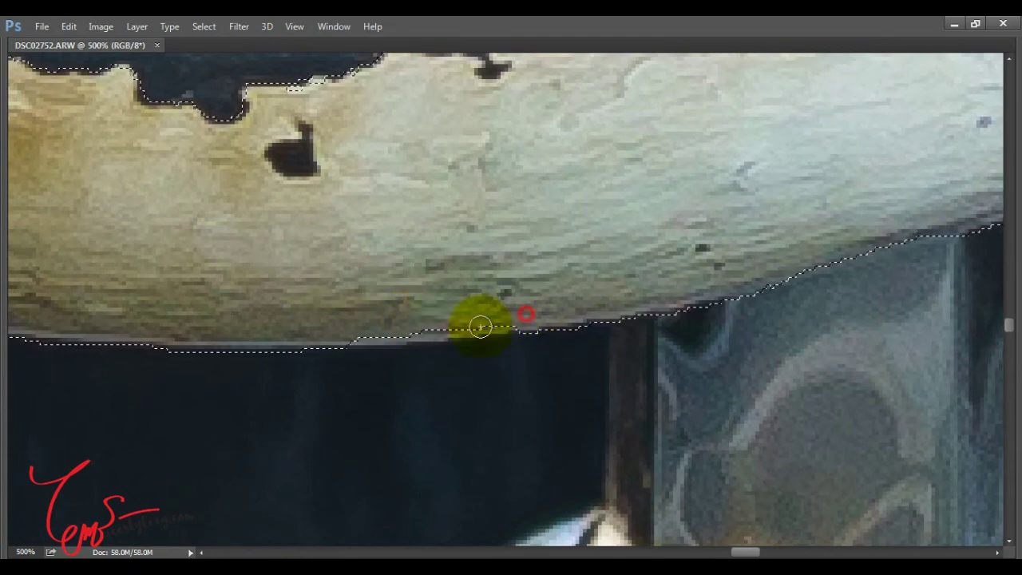
drag(480, 326, 431, 333)
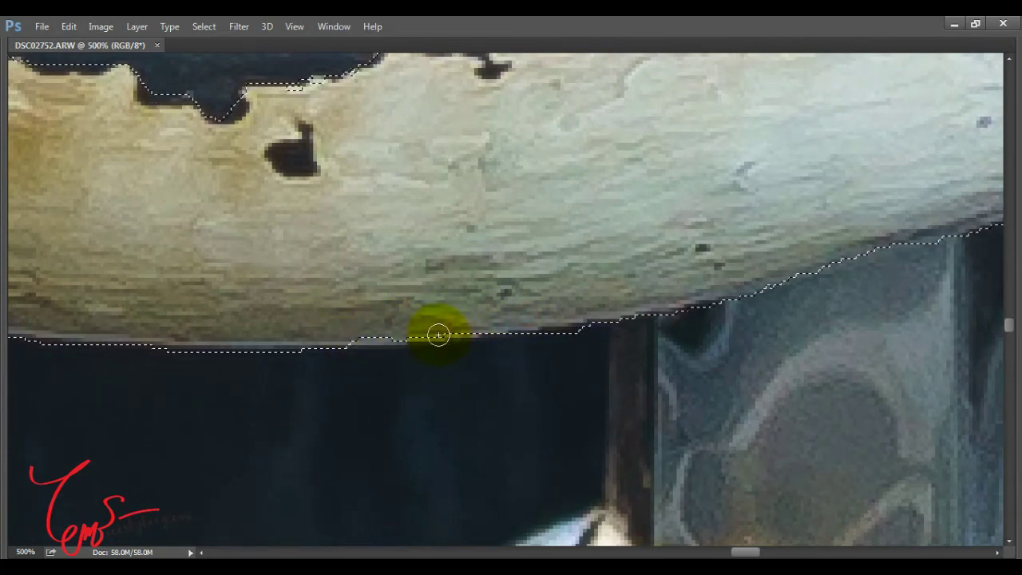
Step: Add the dark spot on the tusk's lower edge to the selection
scroll(547, 205, down, 1)
scroll(547, 205, down, 1)
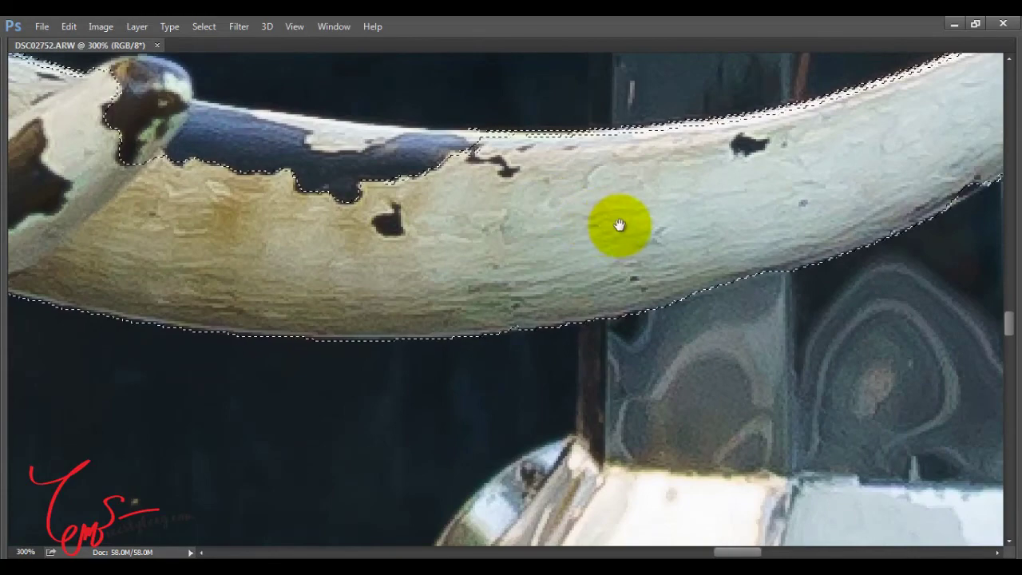
drag(620, 226, 415, 349)
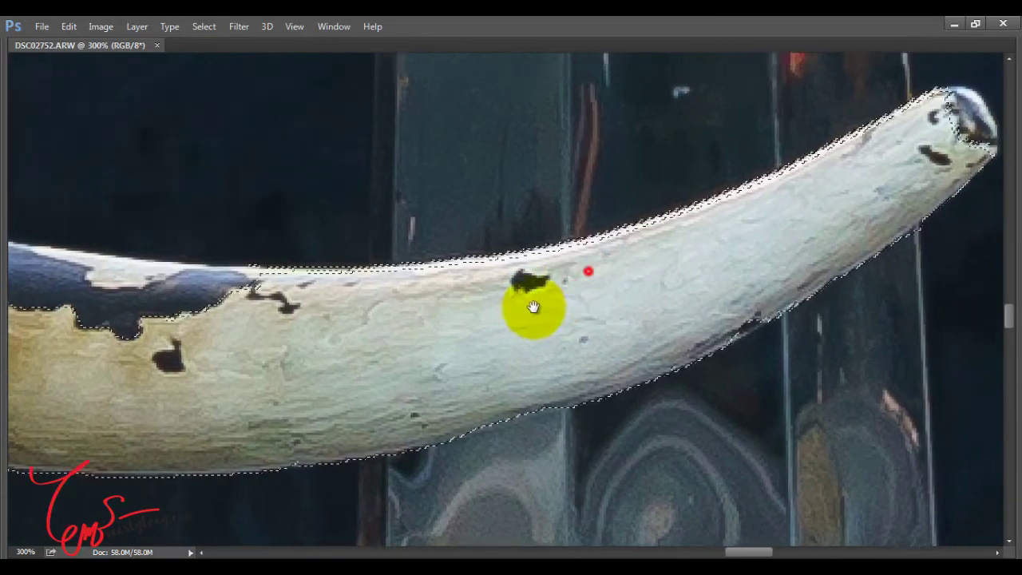
drag(531, 308, 533, 321)
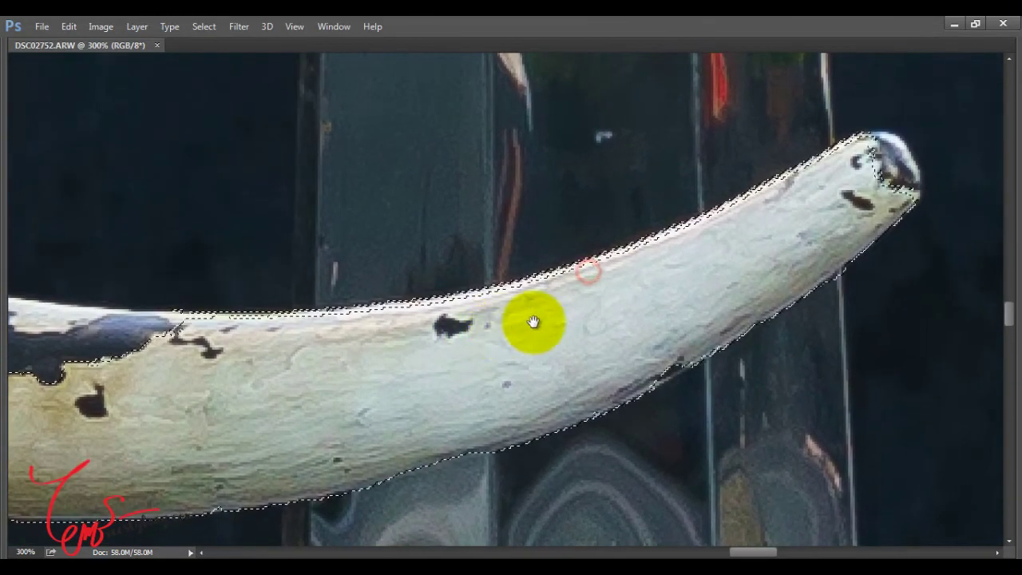
scroll(607, 359, up, 1)
scroll(587, 403, up, 1)
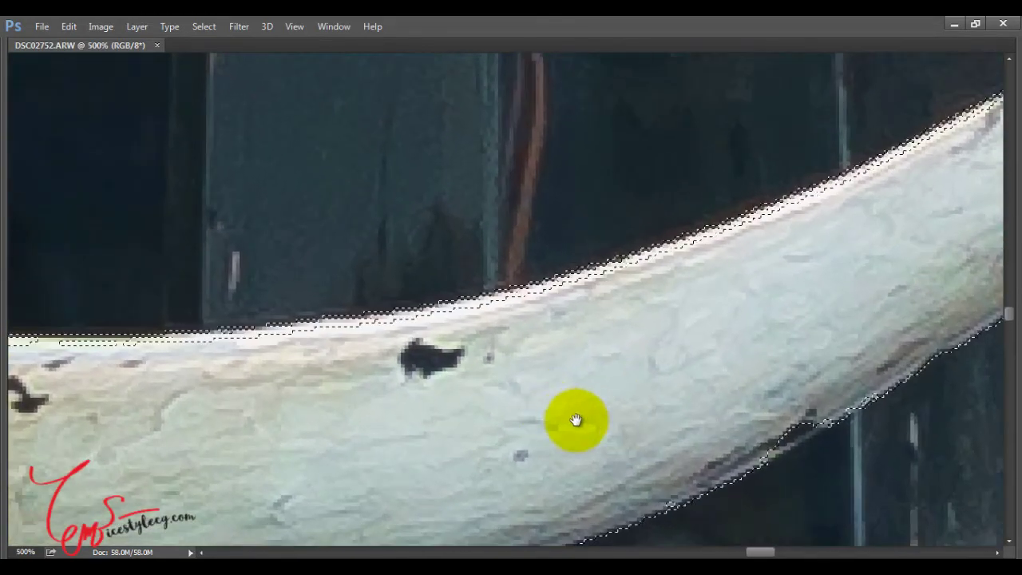
drag(576, 420, 390, 333)
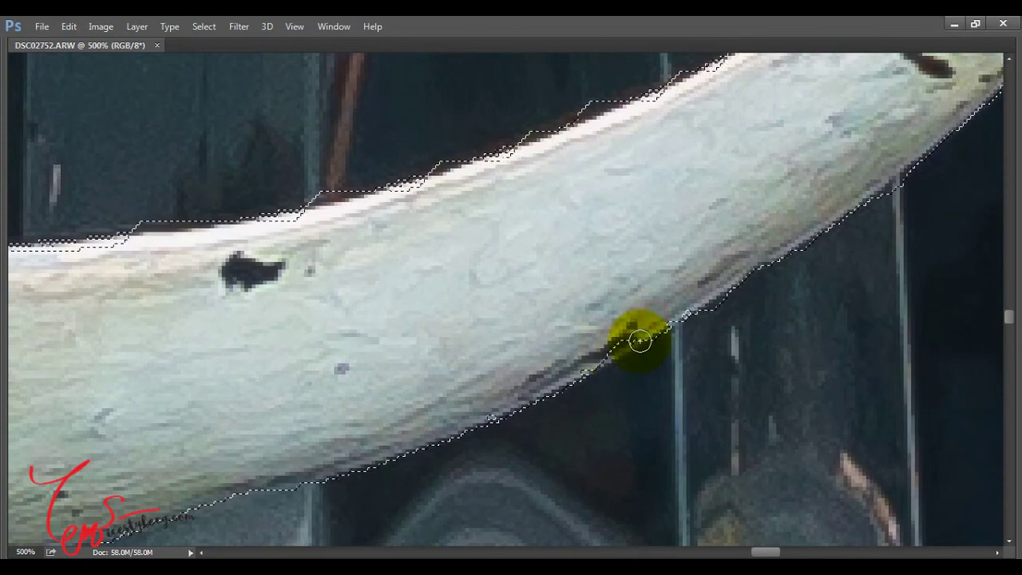
click(639, 341)
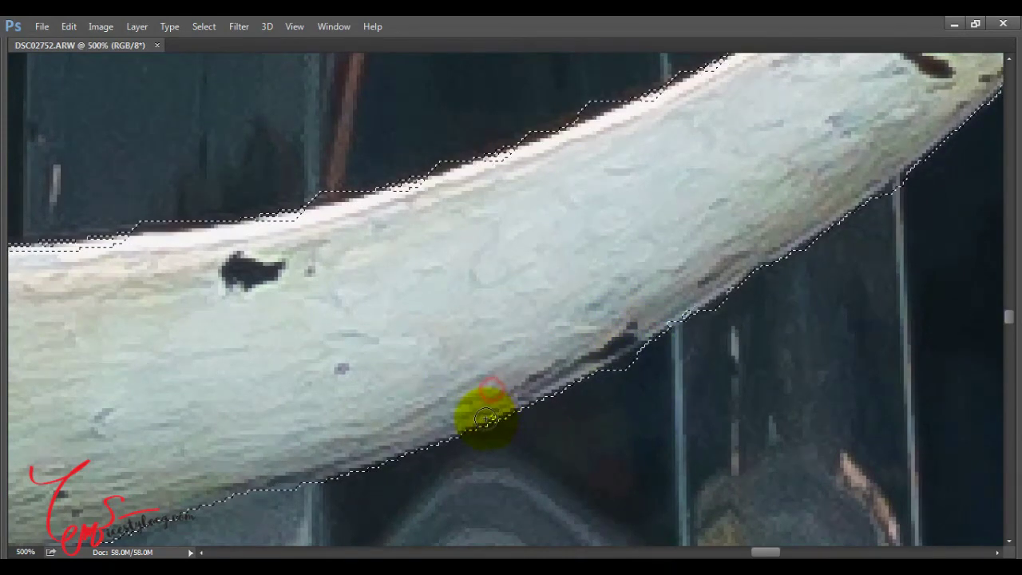
Step: Refine the selection around the tusk's rounded tip and along its top edge
drag(689, 189, 472, 342)
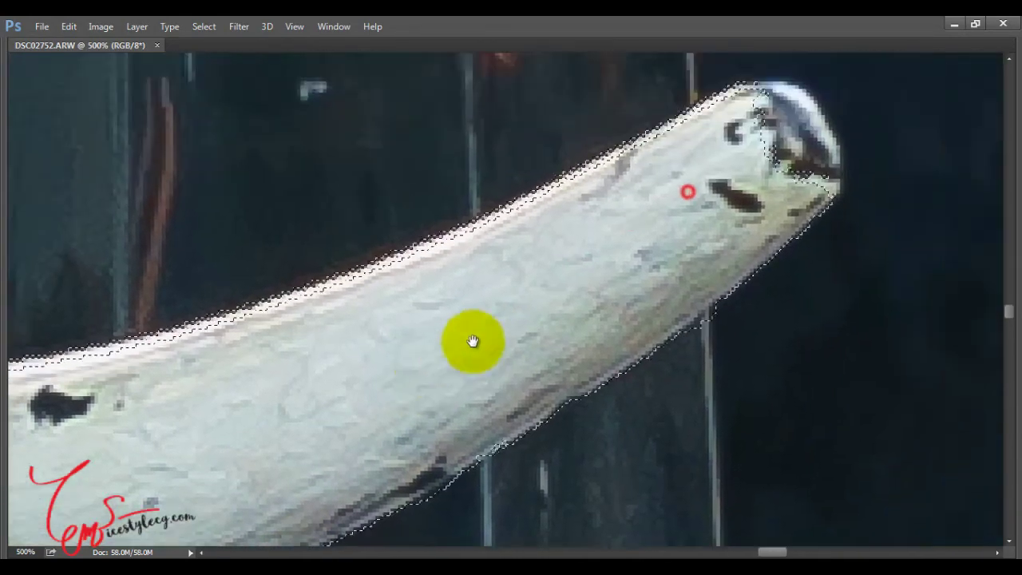
click(484, 443)
mouse_move(719, 120)
mouse_down()
mouse_move(791, 191)
mouse_move(767, 109)
mouse_move(742, 212)
mouse_move(668, 199)
mouse_move(570, 251)
mouse_move(666, 199)
mouse_move(650, 201)
mouse_move(685, 227)
mouse_up()
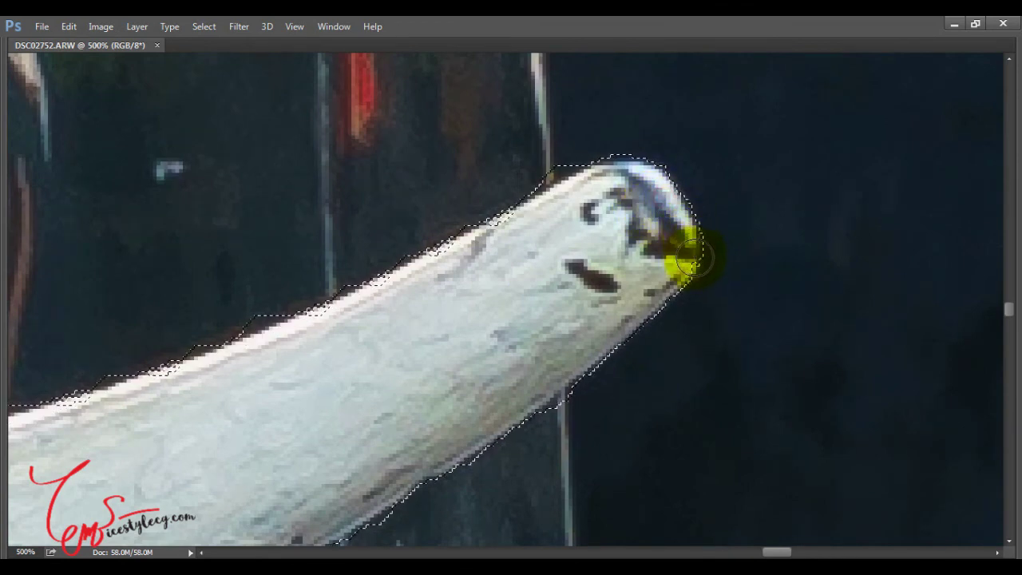
drag(692, 264, 714, 199)
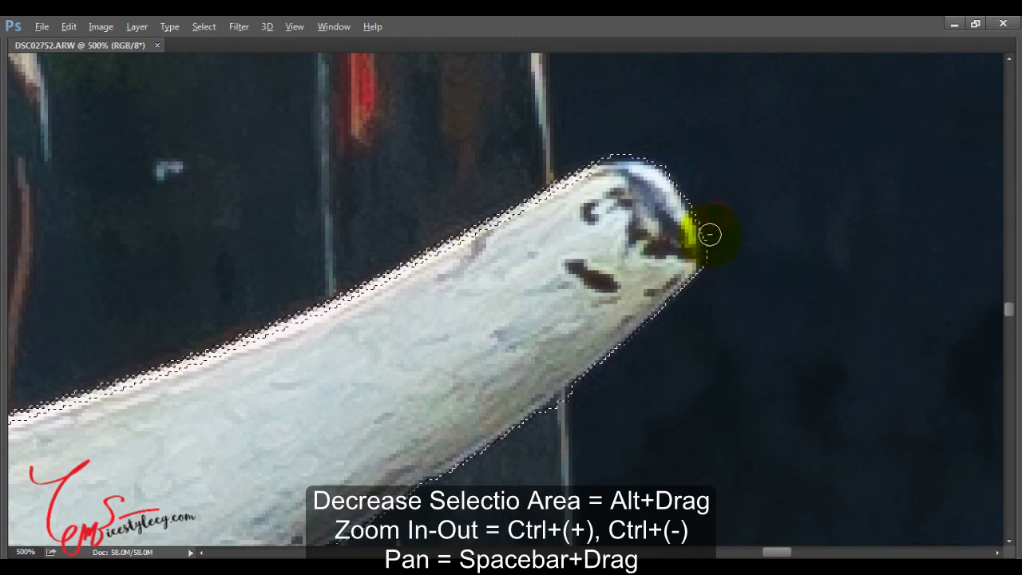
drag(708, 257, 716, 183)
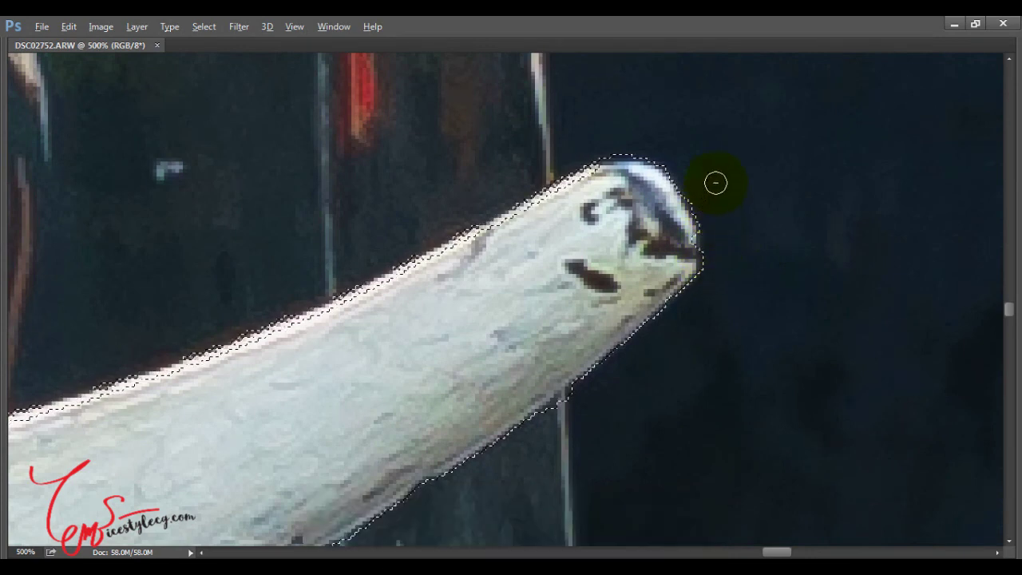
drag(440, 205, 541, 256)
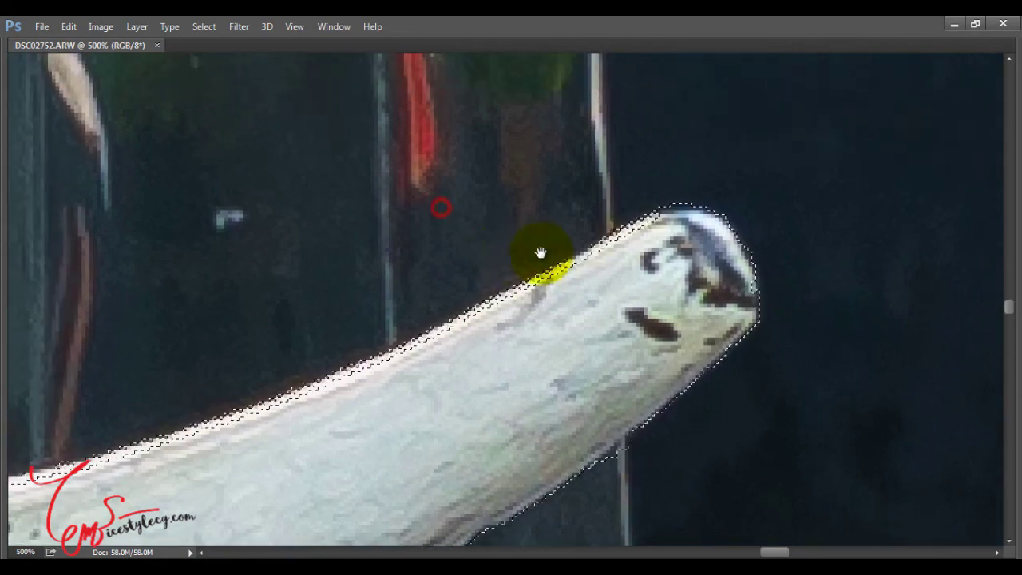
mouse_move(718, 269)
mouse_down()
mouse_move(755, 286)
mouse_move(657, 263)
mouse_up()
key(ctrl+minus)
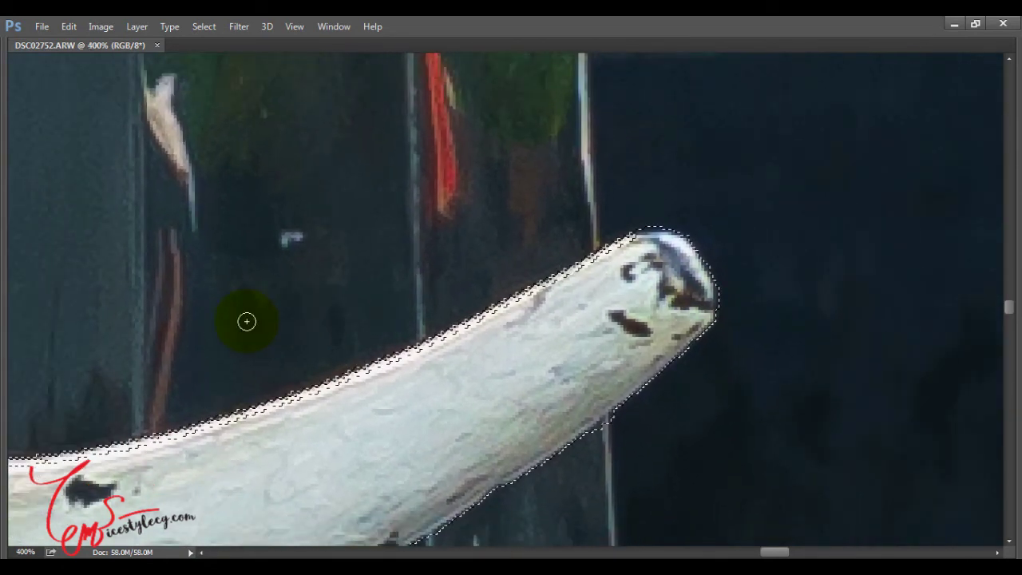
drag(230, 304, 529, 194)
drag(227, 241, 521, 193)
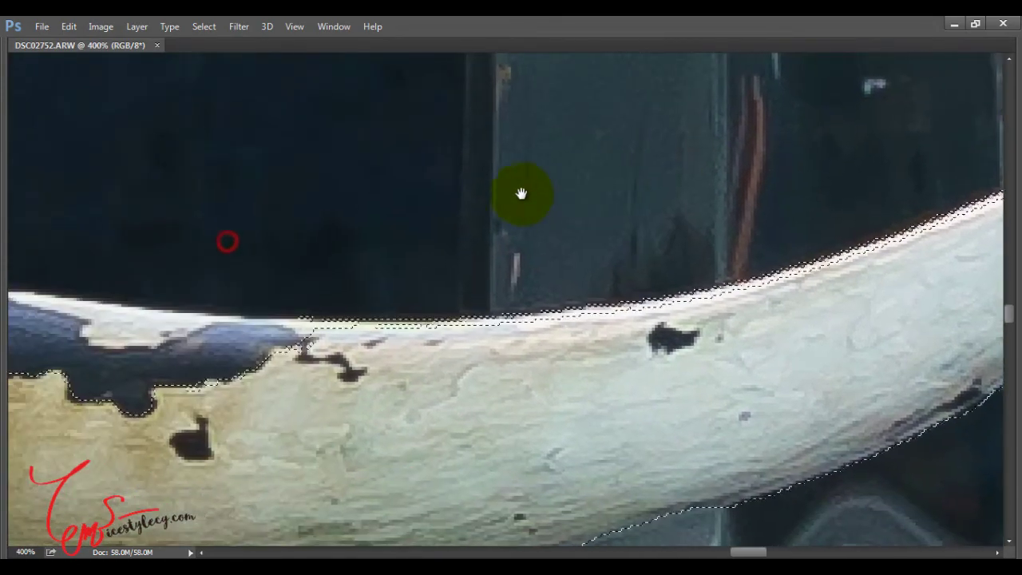
drag(240, 346, 540, 276)
drag(216, 280, 326, 274)
Step: Adjust the selection at the tusk's knob tip and extend it along the upper edge
mouse_move(165, 296)
mouse_down()
mouse_move(482, 365)
mouse_move(272, 282)
mouse_up()
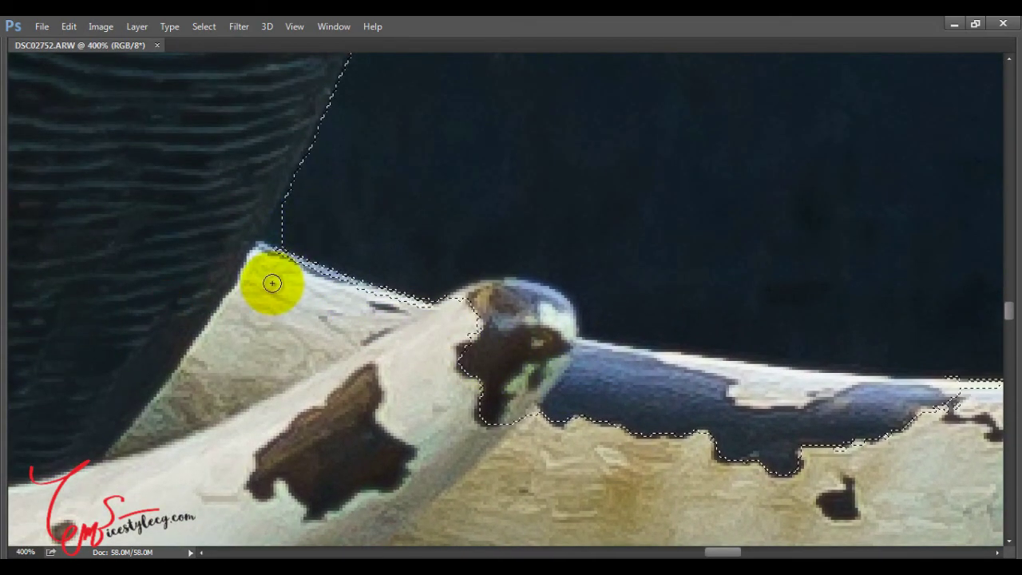
mouse_move(258, 264)
mouse_down()
mouse_move(282, 255)
mouse_move(342, 286)
mouse_move(541, 309)
mouse_up()
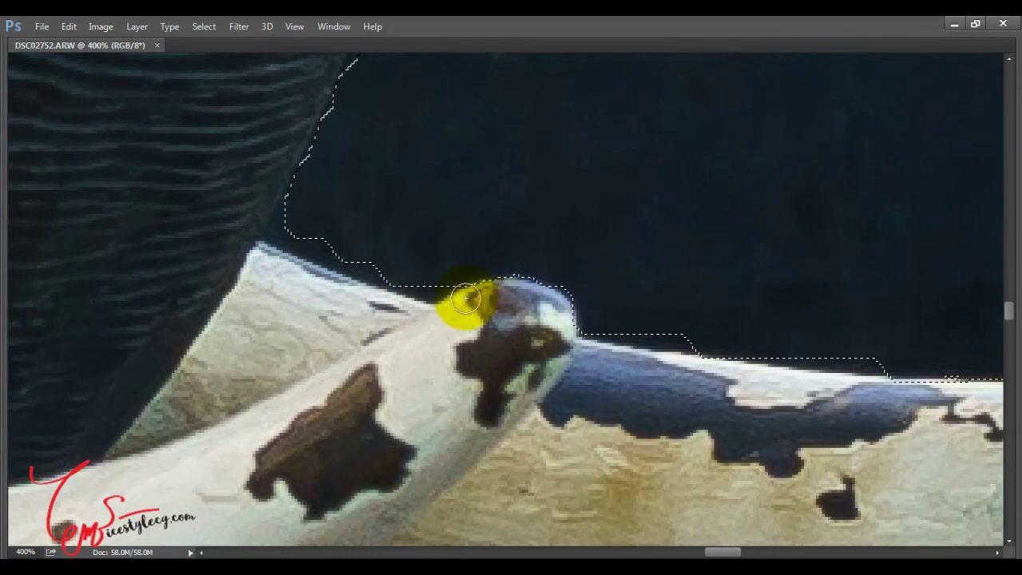
mouse_move(780, 419)
mouse_down()
mouse_move(740, 446)
mouse_move(812, 441)
mouse_up()
mouse_move(440, 354)
mouse_down()
mouse_move(304, 303)
mouse_move(394, 331)
mouse_move(463, 314)
mouse_move(549, 332)
mouse_up()
drag(607, 373, 945, 420)
mouse_move(516, 416)
mouse_down()
mouse_move(622, 411)
mouse_move(221, 388)
mouse_move(417, 404)
mouse_move(515, 376)
mouse_move(692, 376)
mouse_move(799, 360)
mouse_up()
drag(615, 285, 258, 338)
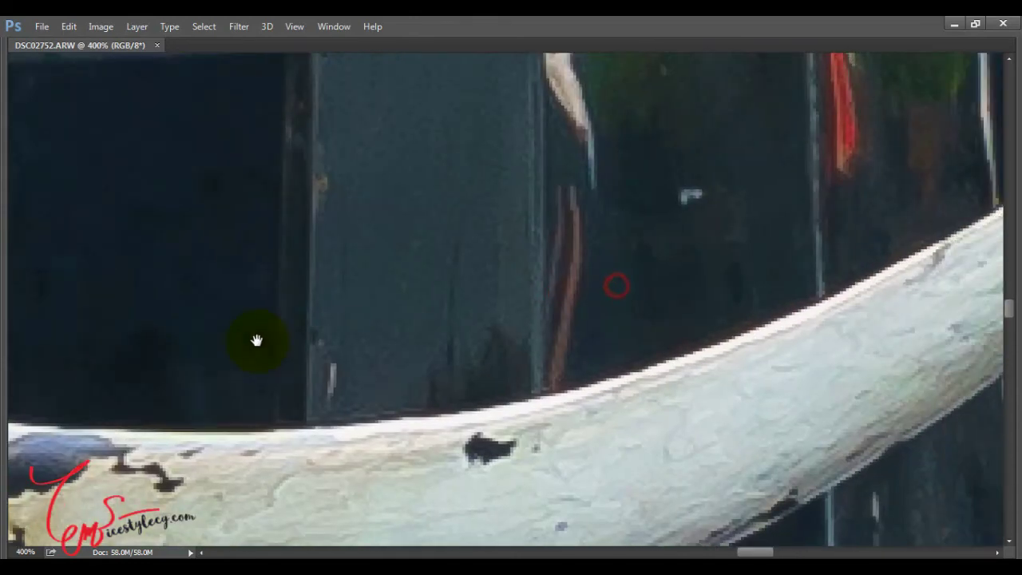
mouse_move(395, 429)
mouse_down()
mouse_move(616, 384)
mouse_move(868, 282)
mouse_move(965, 229)
mouse_up()
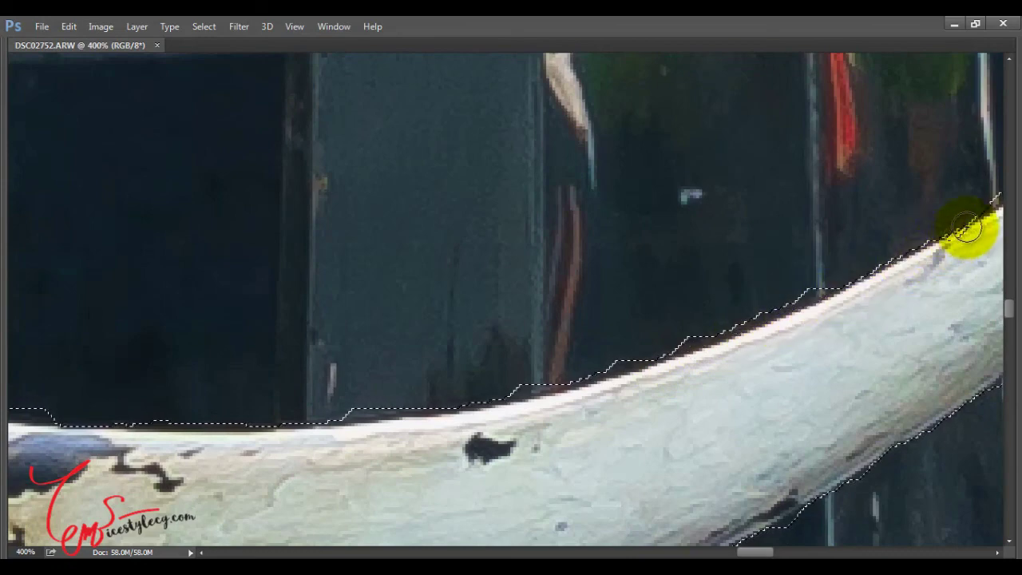
mouse_move(790, 360)
mouse_down()
mouse_move(479, 456)
mouse_move(642, 357)
mouse_move(748, 256)
mouse_move(695, 281)
mouse_up()
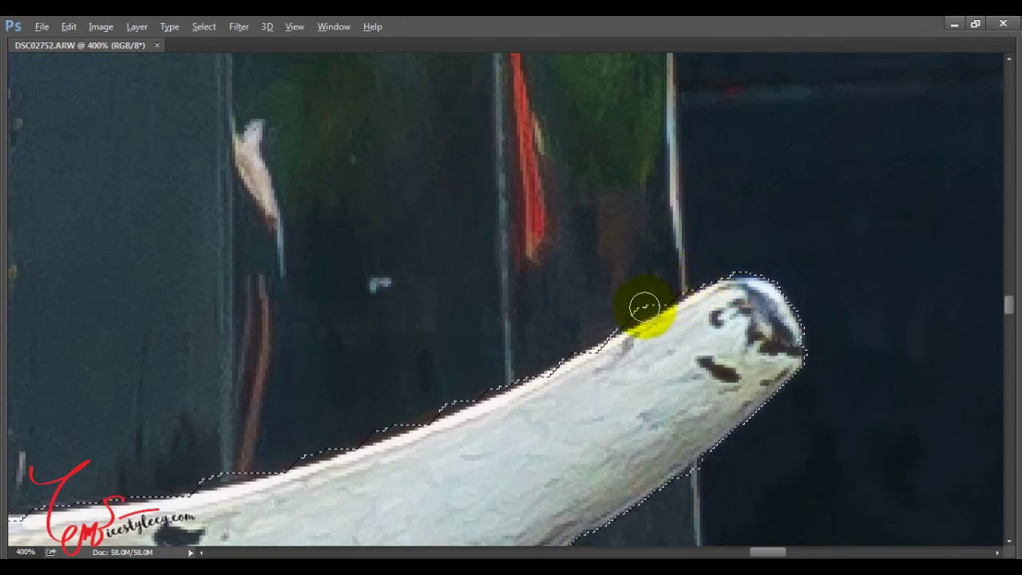
Step: Trim dark background above the tusk's top edge and add the upper rim back
mouse_move(662, 301)
mouse_down()
mouse_move(630, 317)
mouse_move(386, 329)
mouse_move(620, 153)
mouse_up()
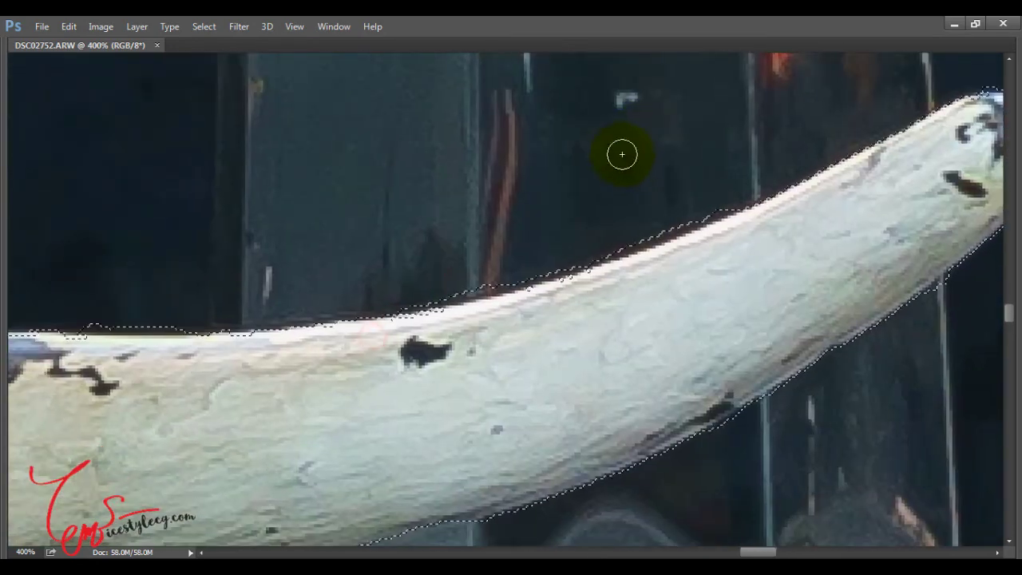
drag(732, 195, 647, 238)
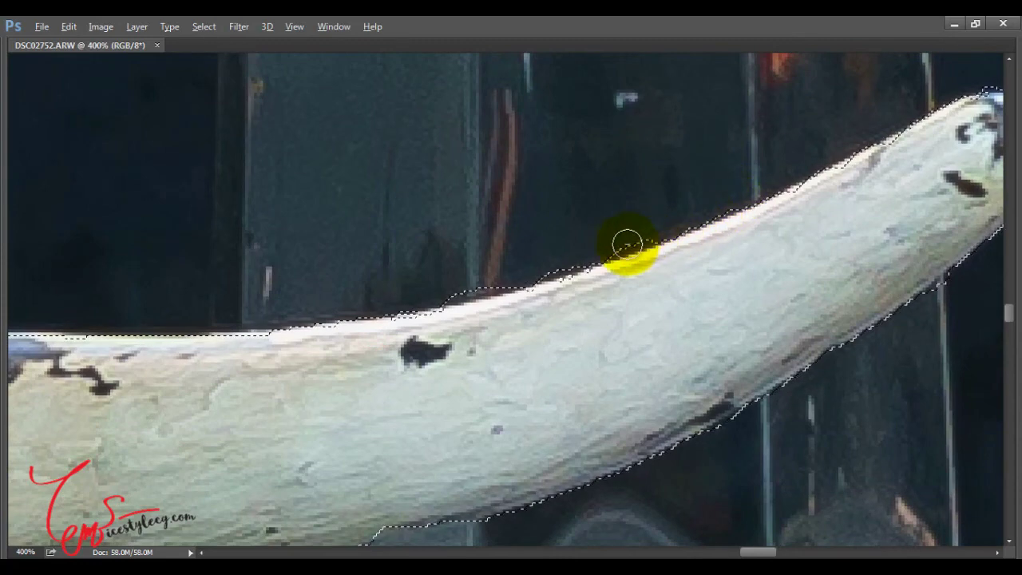
drag(594, 257, 572, 265)
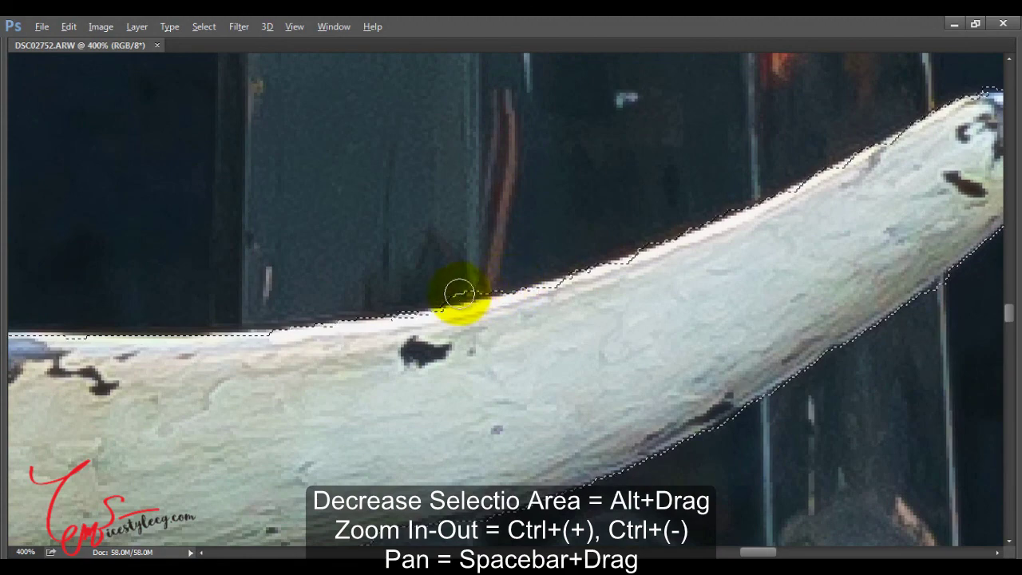
drag(436, 300, 460, 293)
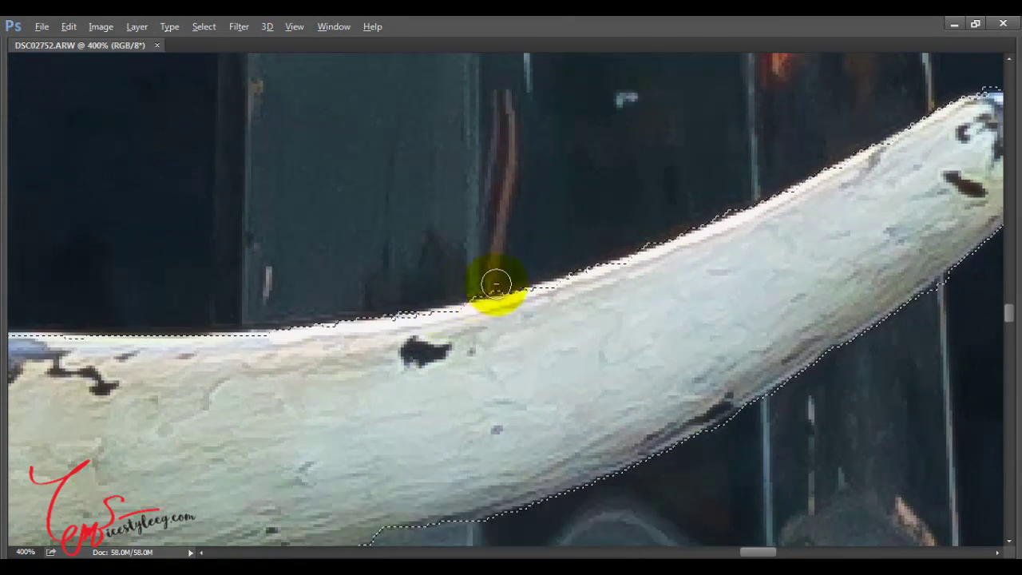
drag(183, 240, 536, 233)
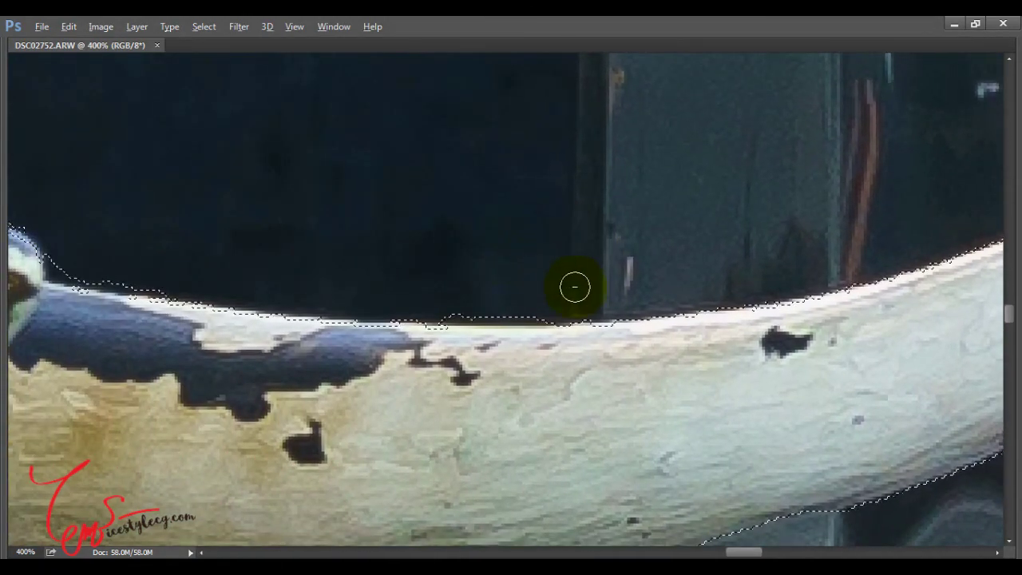
drag(579, 297, 527, 314)
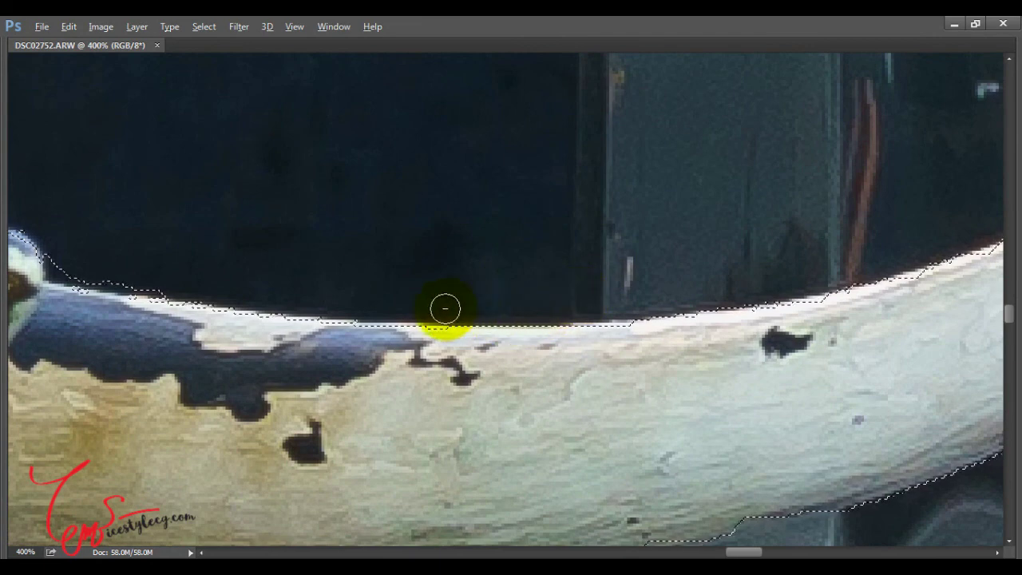
mouse_move(404, 296)
mouse_down()
mouse_move(463, 318)
mouse_move(572, 312)
mouse_up()
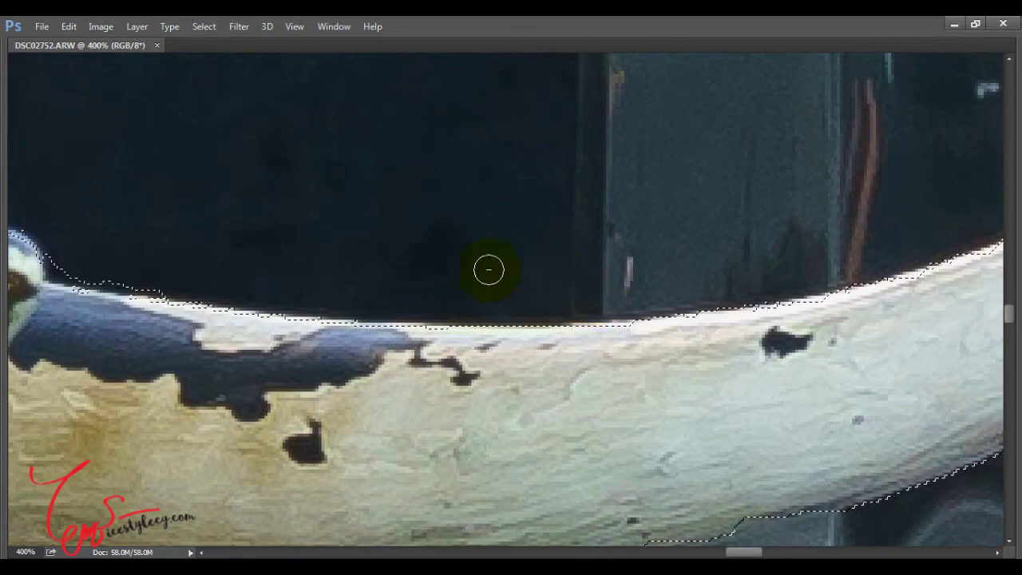
drag(434, 331, 461, 335)
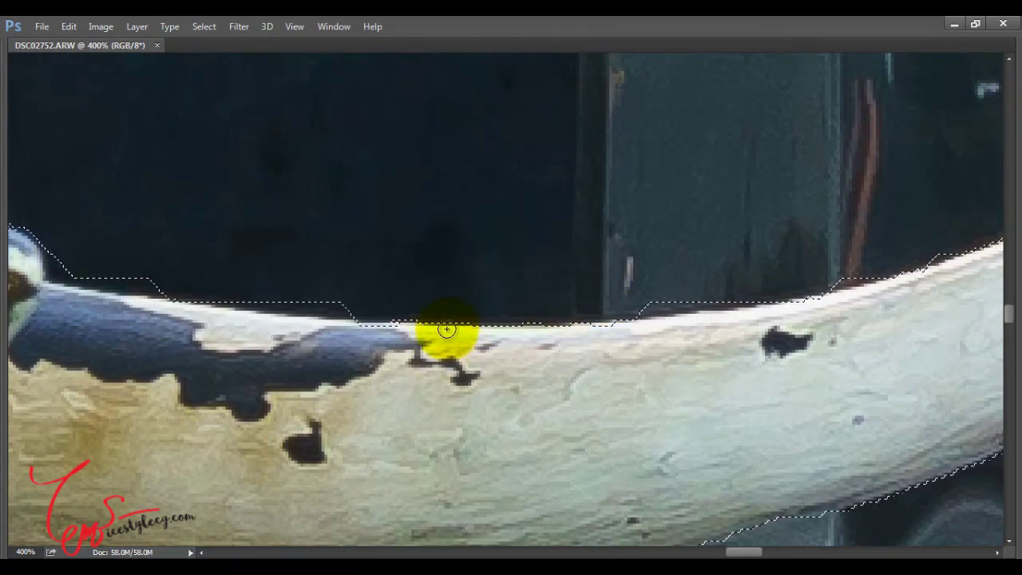
Step: Tighten the Quick Selection along the tusk top near the spotted figure
mouse_move(299, 314)
mouse_down()
mouse_move(529, 317)
mouse_move(669, 366)
mouse_move(531, 353)
mouse_up()
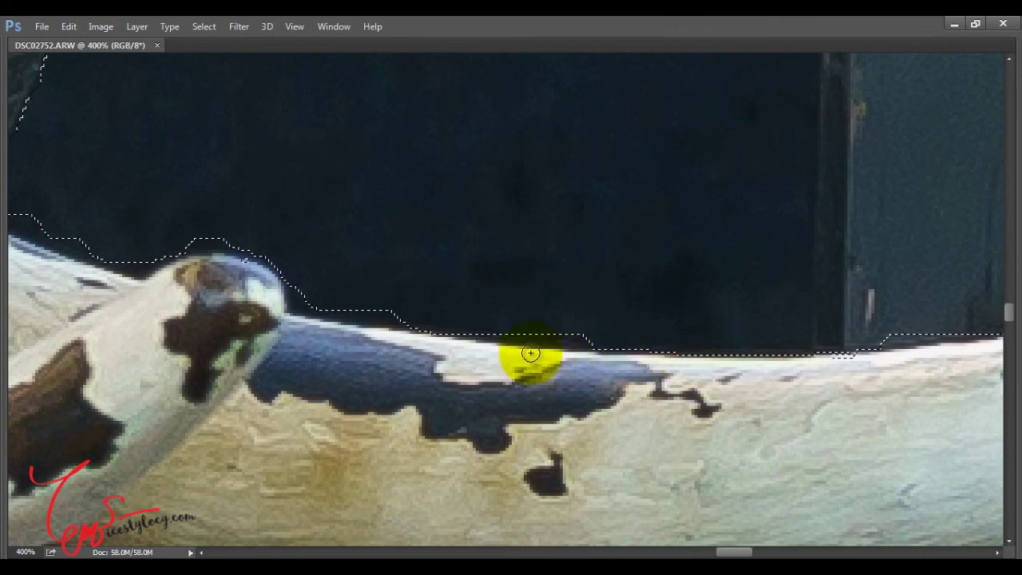
mouse_move(449, 343)
mouse_down()
mouse_move(365, 342)
mouse_move(377, 341)
mouse_up()
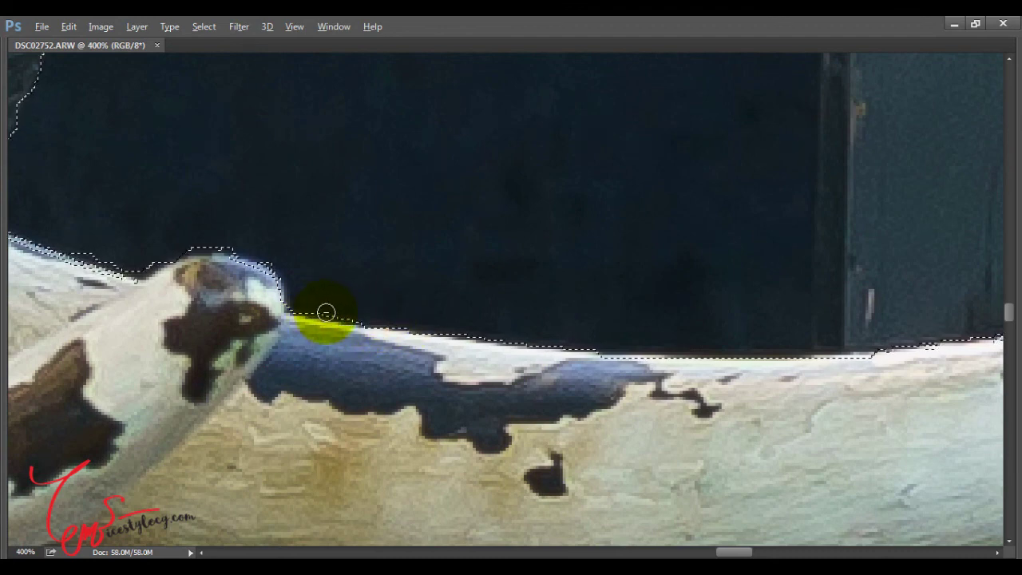
drag(309, 304, 354, 343)
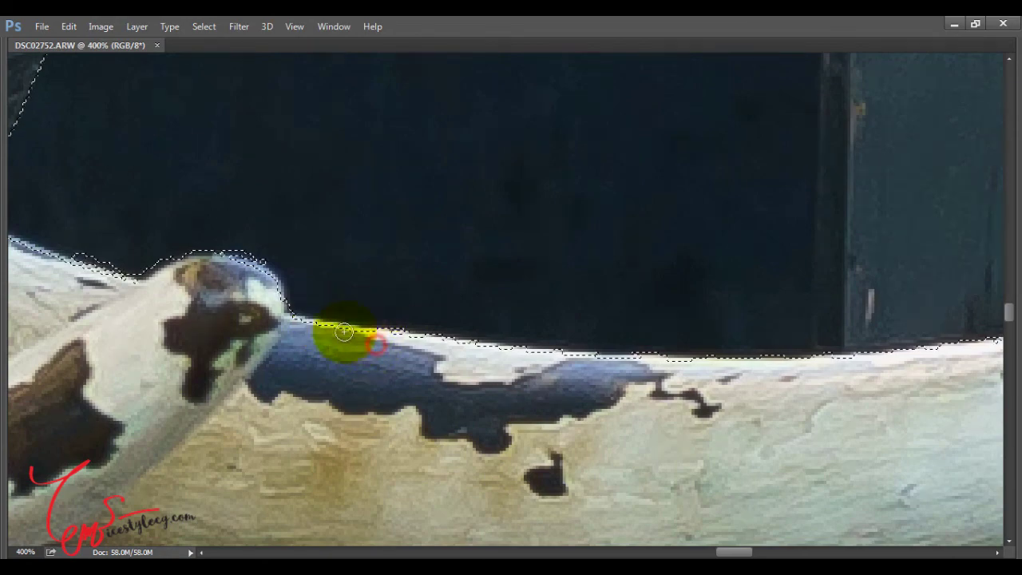
Step: Subtract background along the trunk edge and add the spotted figure's head to the selection
drag(351, 258, 719, 375)
drag(354, 288, 334, 308)
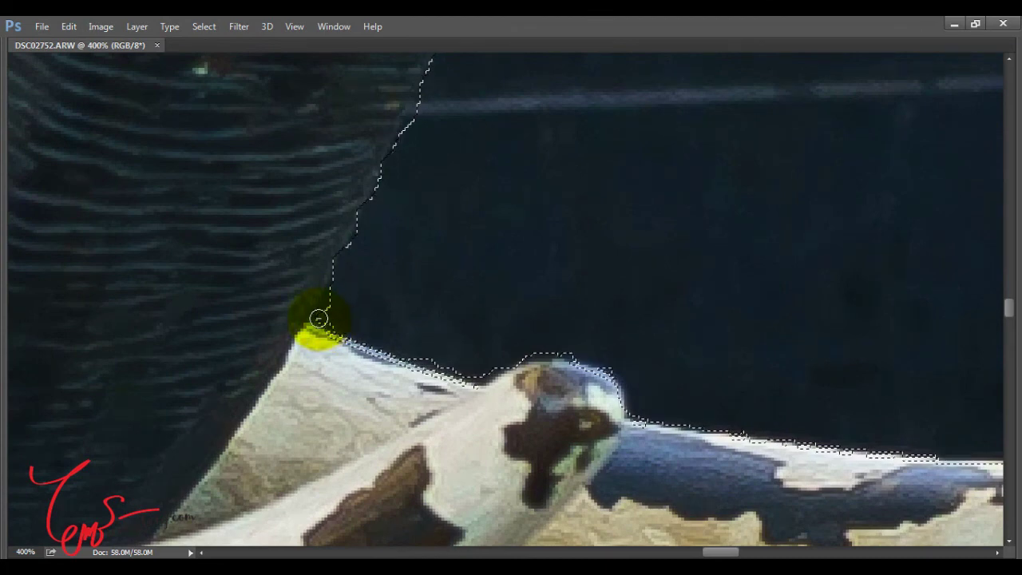
drag(334, 289, 408, 349)
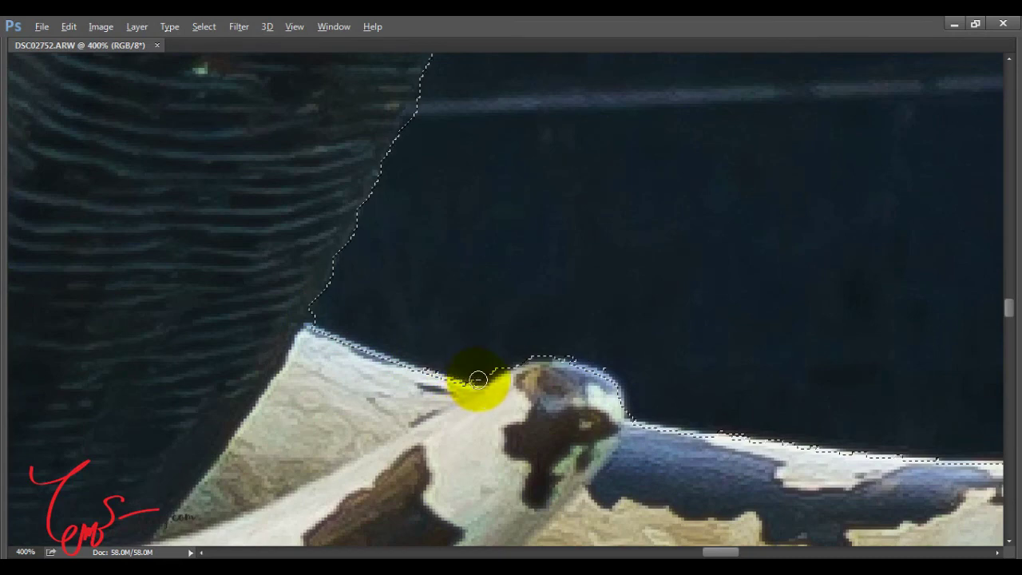
click(573, 352)
click(486, 414)
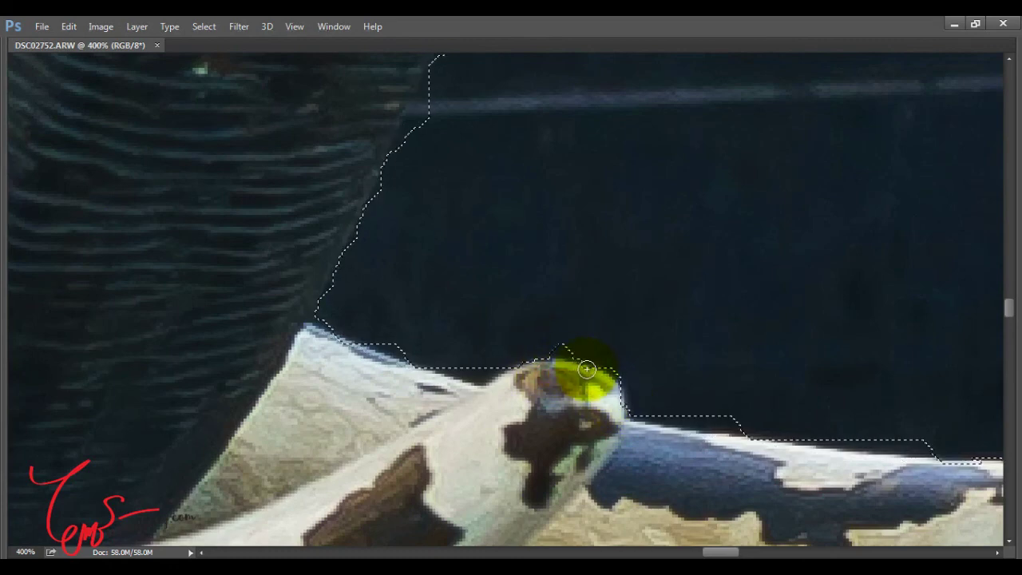
drag(598, 377, 626, 445)
Step: Zoom in and trim the selection edge along the tusk's top
key(ctrl+minus)
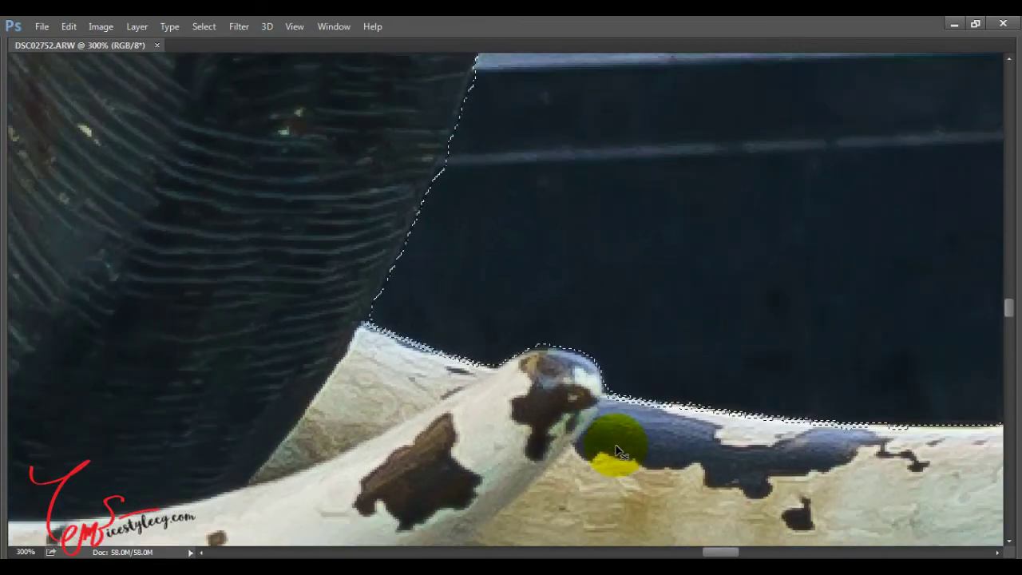
key(ctrl+plus)
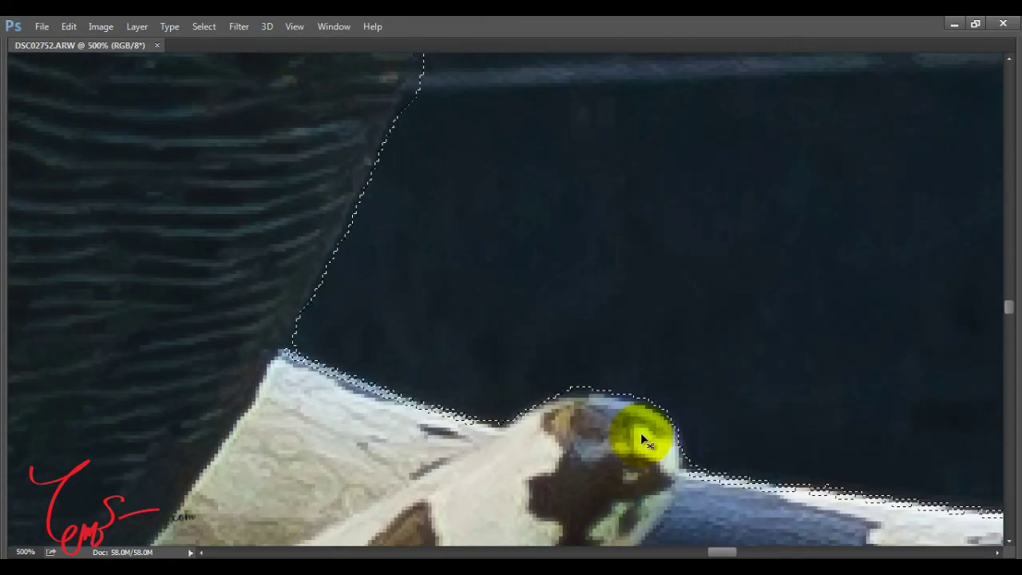
key(ctrl+plus)
drag(641, 433, 456, 440)
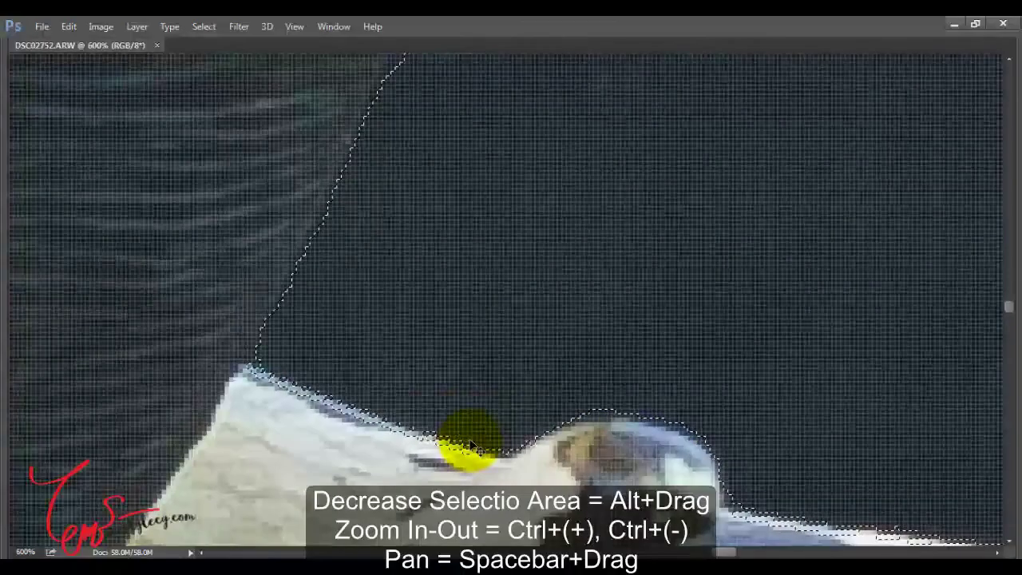
Step: Inspect the selection over the head, back, legs and feet, then restore the panels
key(ctrl+minus)
key(ctrl+minus)
key(ctrl+minus)
key(ctrl+minus)
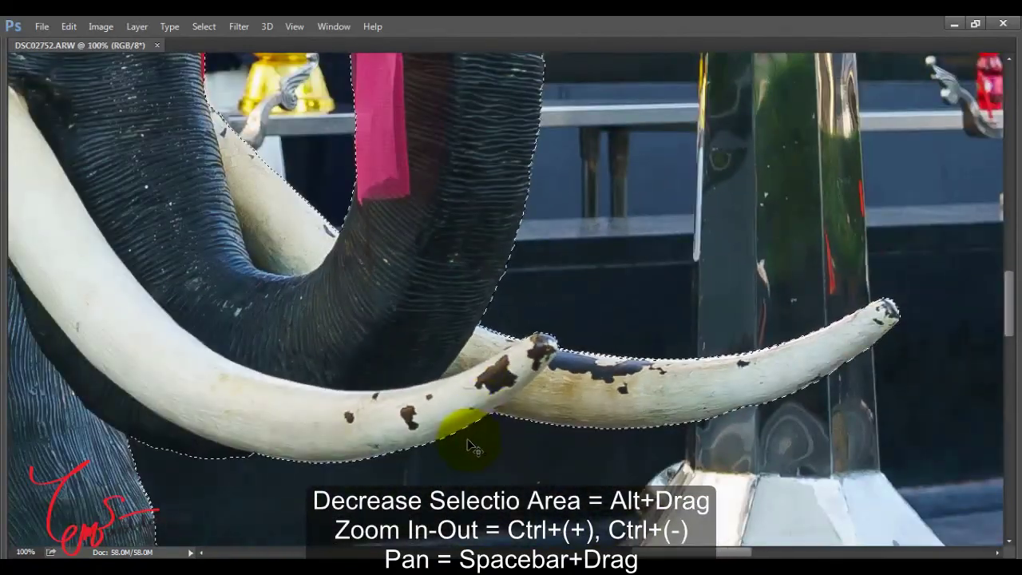
key(ctrl+minus)
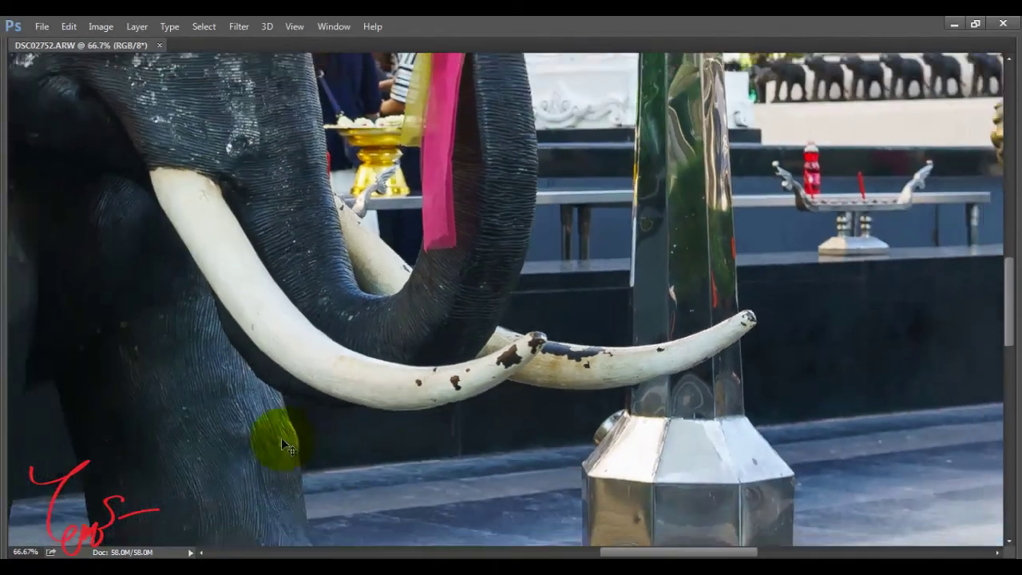
key(ctrl+minus)
mouse_move(275, 209)
mouse_down()
mouse_move(263, 267)
mouse_move(285, 365)
mouse_up()
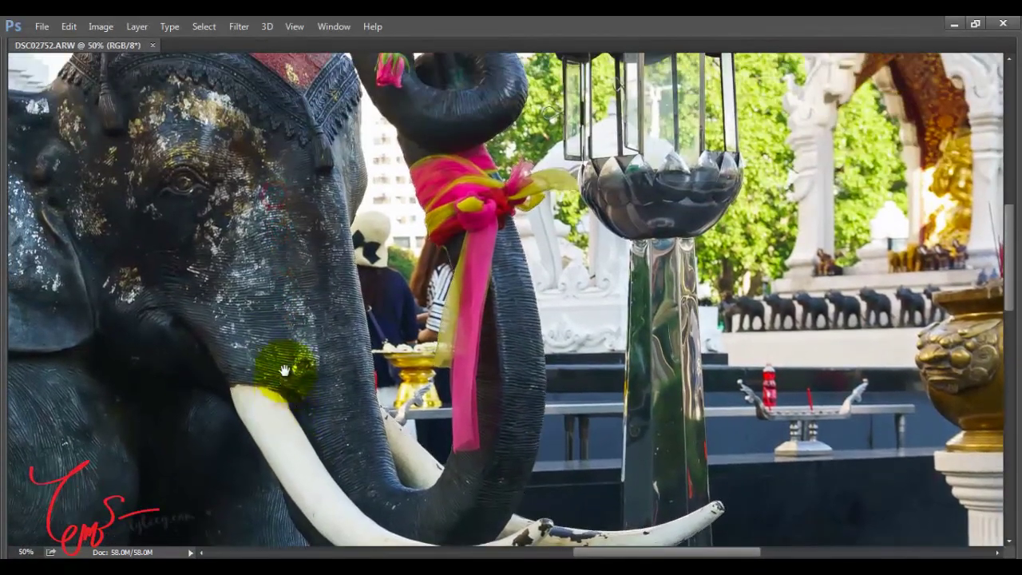
drag(229, 182, 231, 326)
click(164, 261)
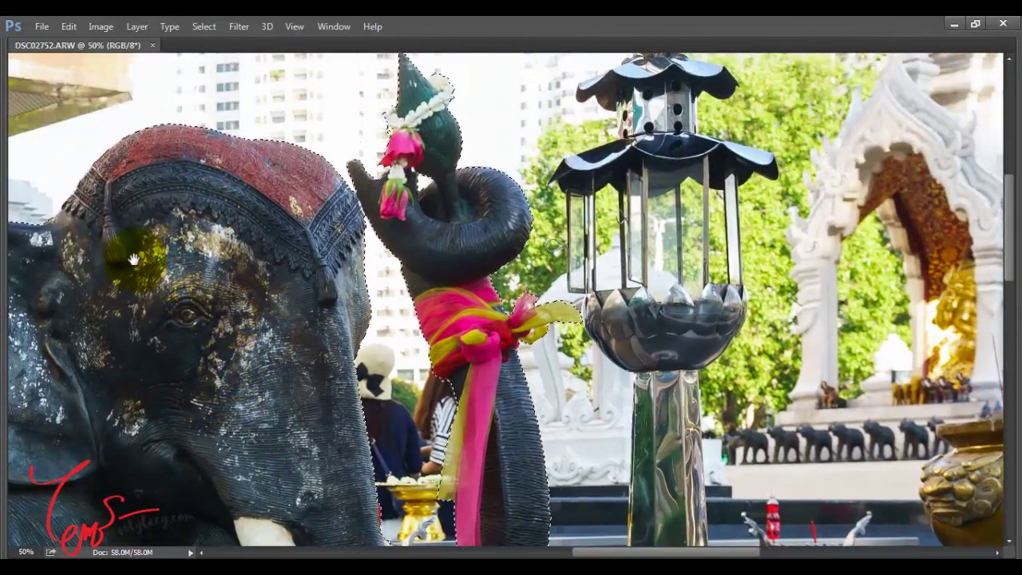
mouse_move(134, 260)
mouse_down()
mouse_move(230, 352)
mouse_move(508, 314)
mouse_up()
drag(234, 468, 401, 201)
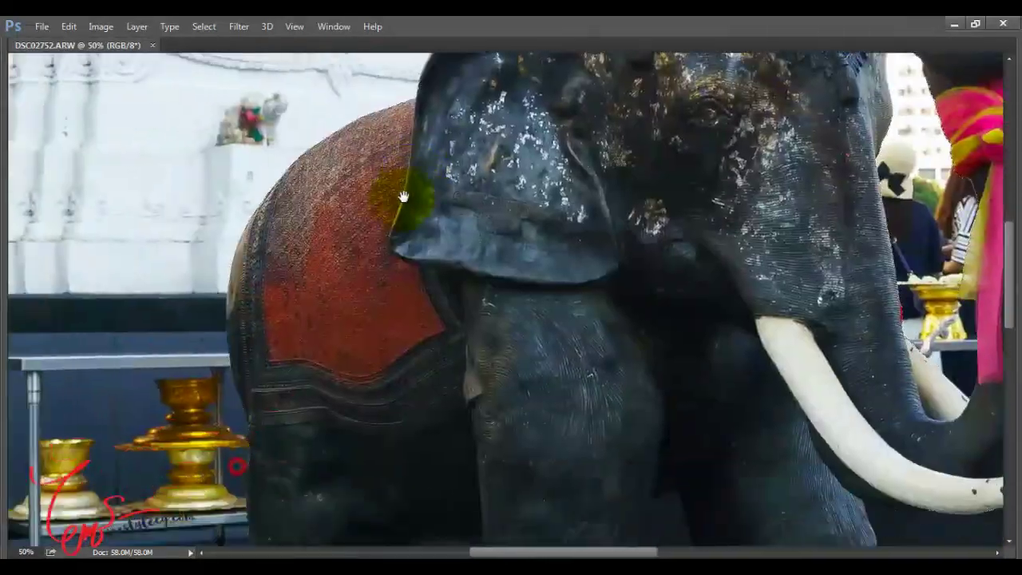
drag(336, 440, 338, 258)
drag(336, 456, 292, 231)
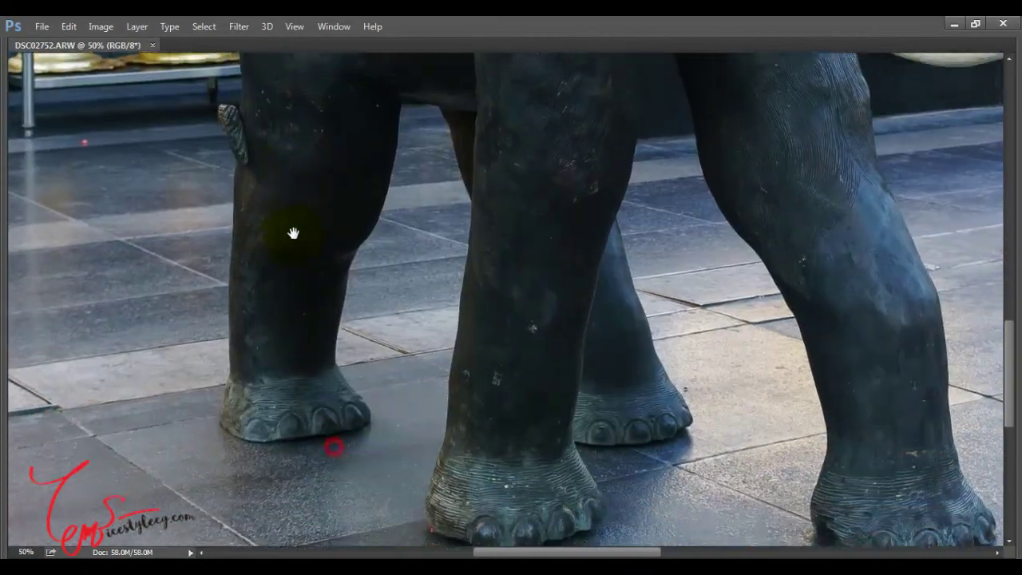
mouse_move(470, 358)
mouse_down()
mouse_move(349, 346)
mouse_move(286, 249)
mouse_move(251, 326)
mouse_up()
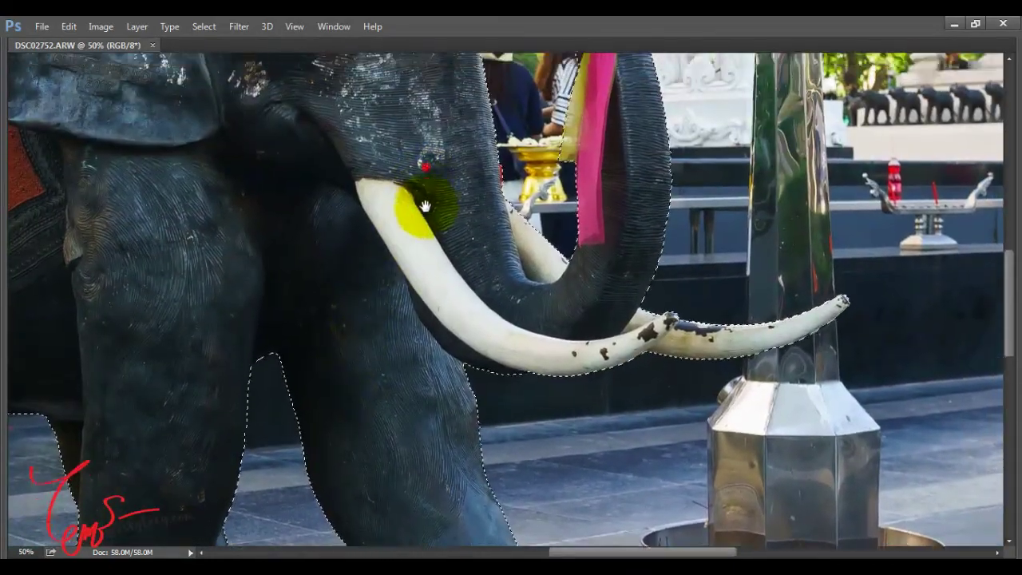
mouse_move(425, 206)
mouse_down()
mouse_move(440, 315)
mouse_move(472, 279)
mouse_move(471, 308)
mouse_up()
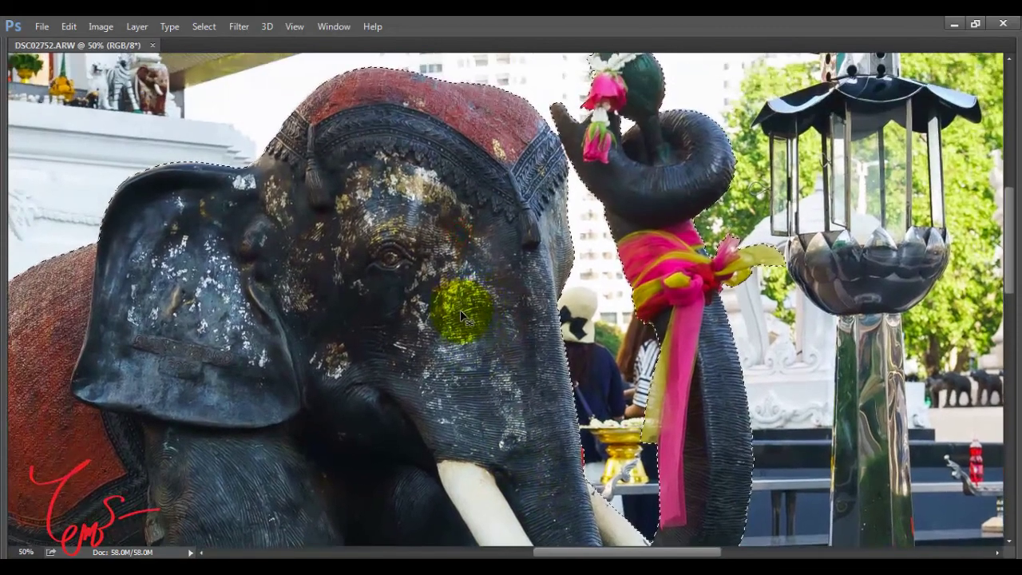
scroll(460, 315, down, 1)
scroll(456, 320, down, 1)
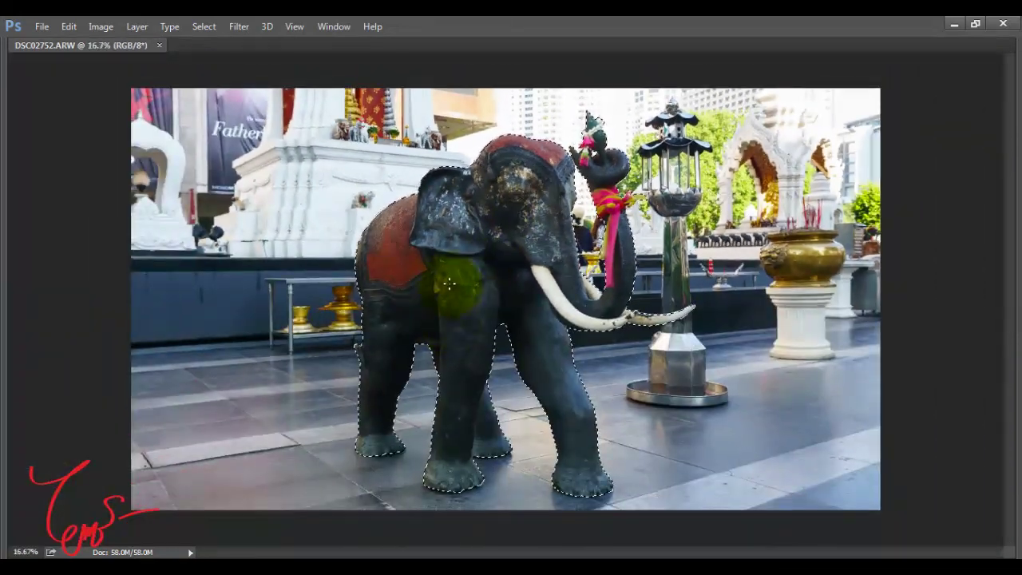
key(Tab)
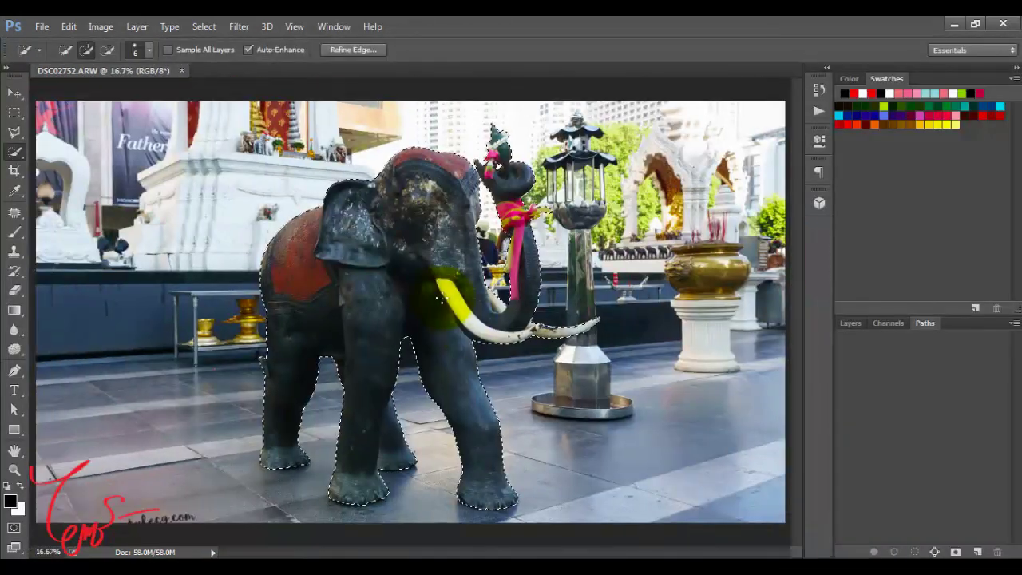
Step: Open Refine Edge and preview the elephant selection On Black, zoomed in
click(353, 50)
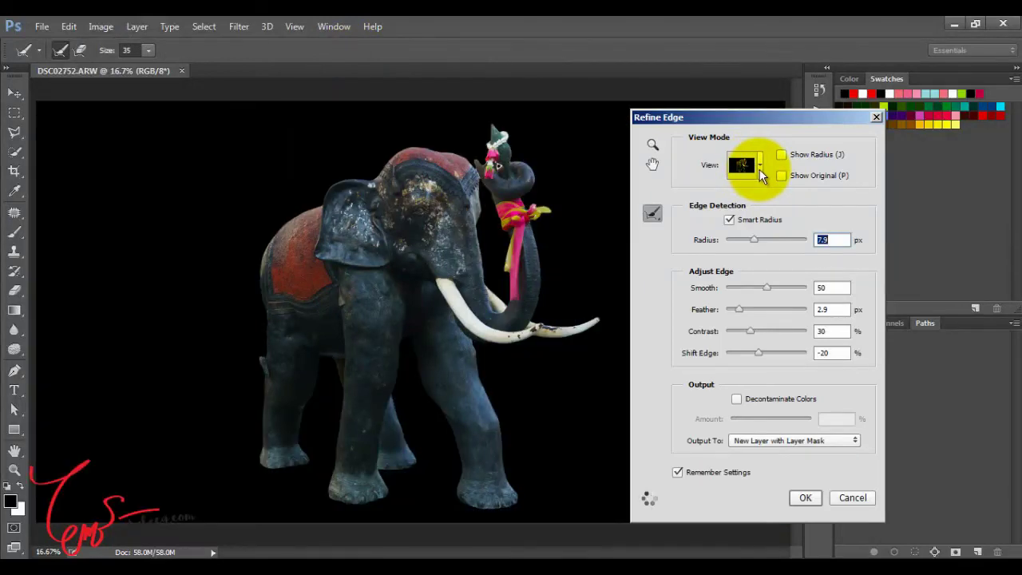
click(759, 169)
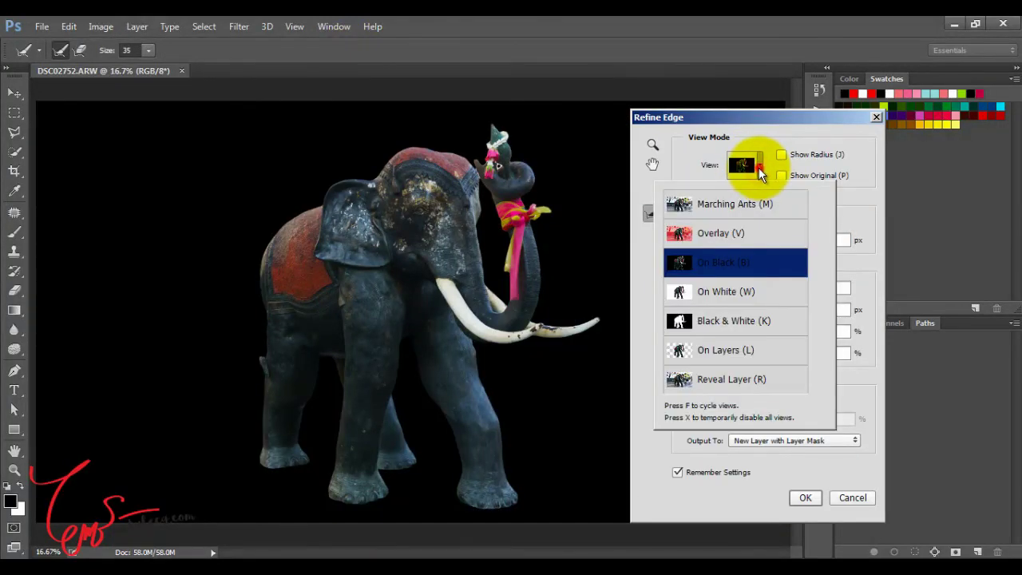
click(760, 169)
key(ctrl+plus)
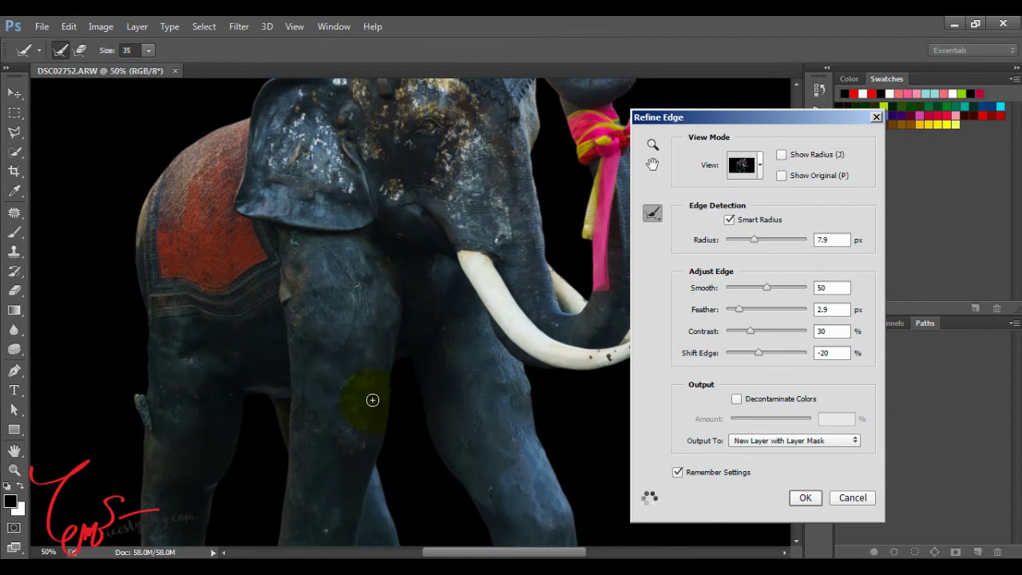
scroll(372, 400, up, 2)
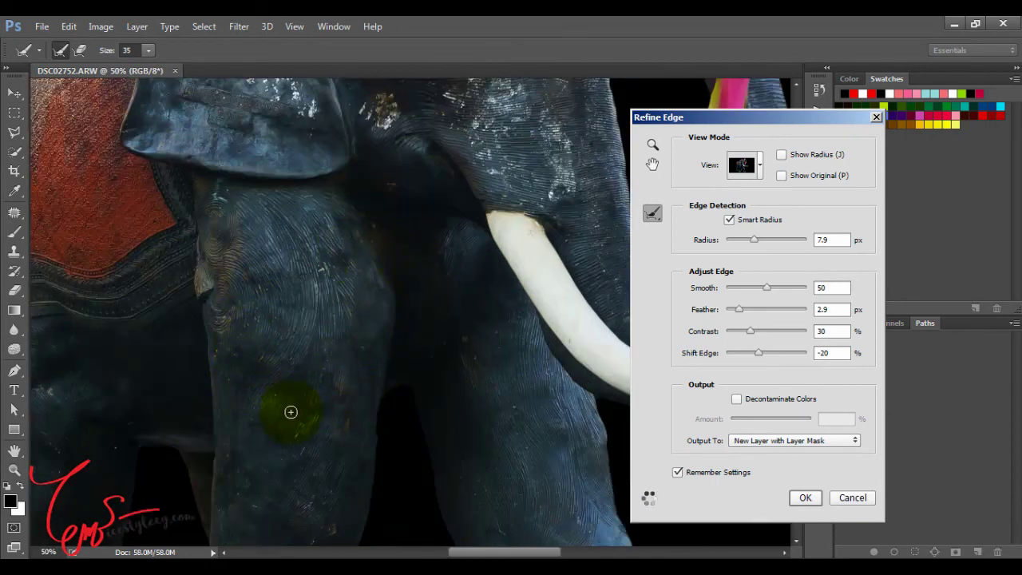
drag(276, 460, 383, 198)
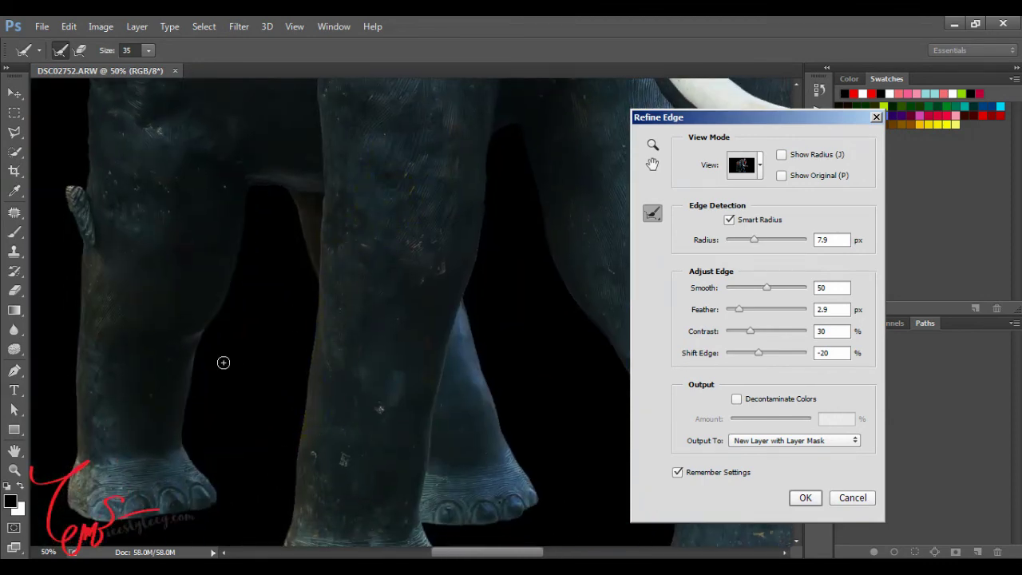
drag(342, 471, 312, 328)
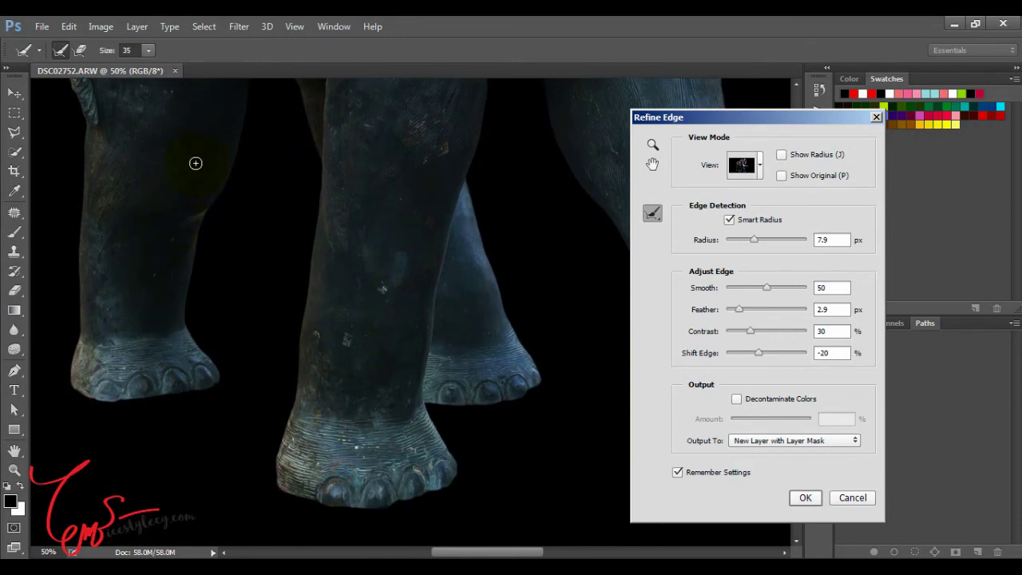
drag(174, 143, 229, 346)
drag(232, 160, 240, 278)
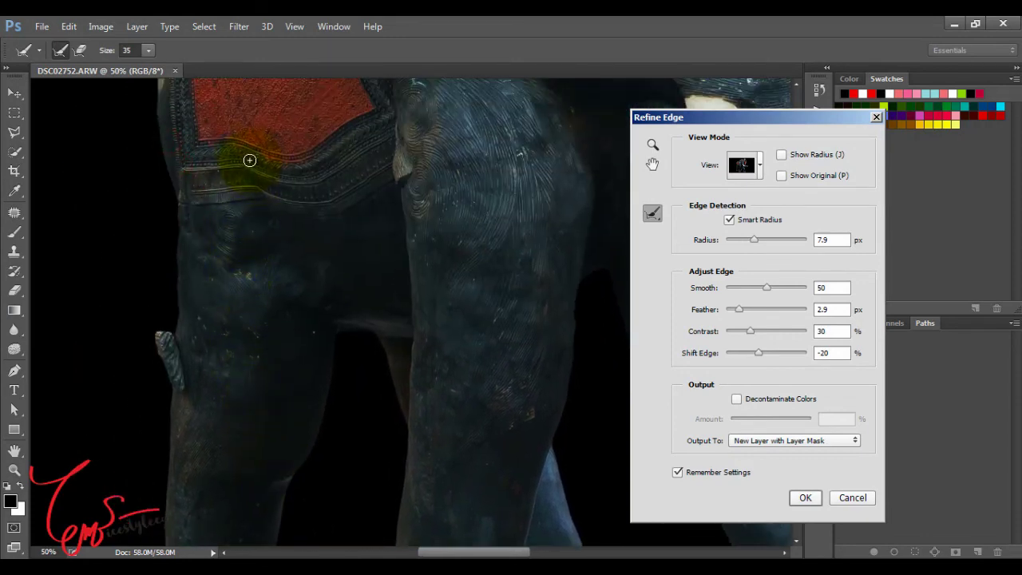
drag(244, 137, 252, 308)
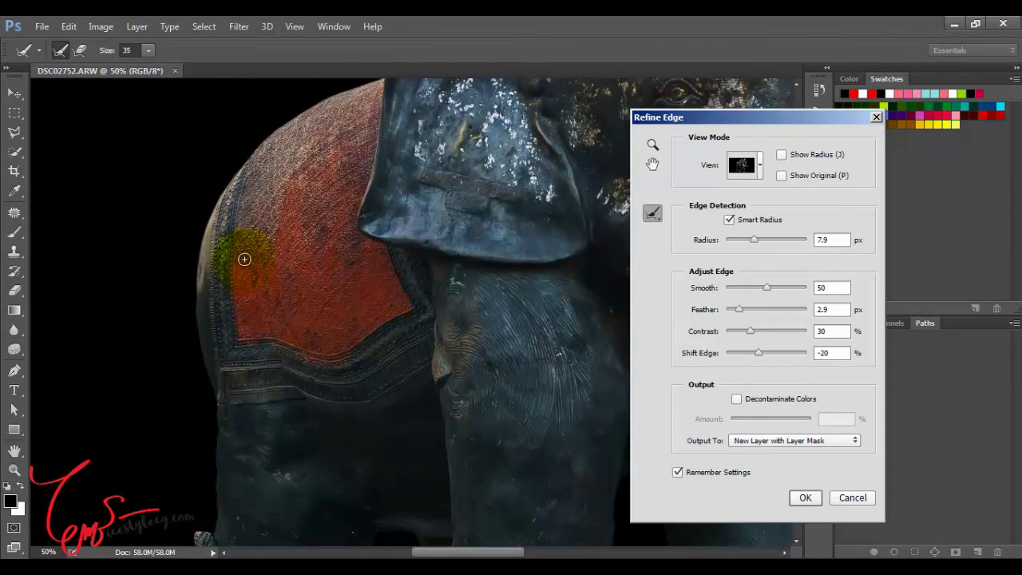
key(ctrl+plus)
key(ctrl+plus)
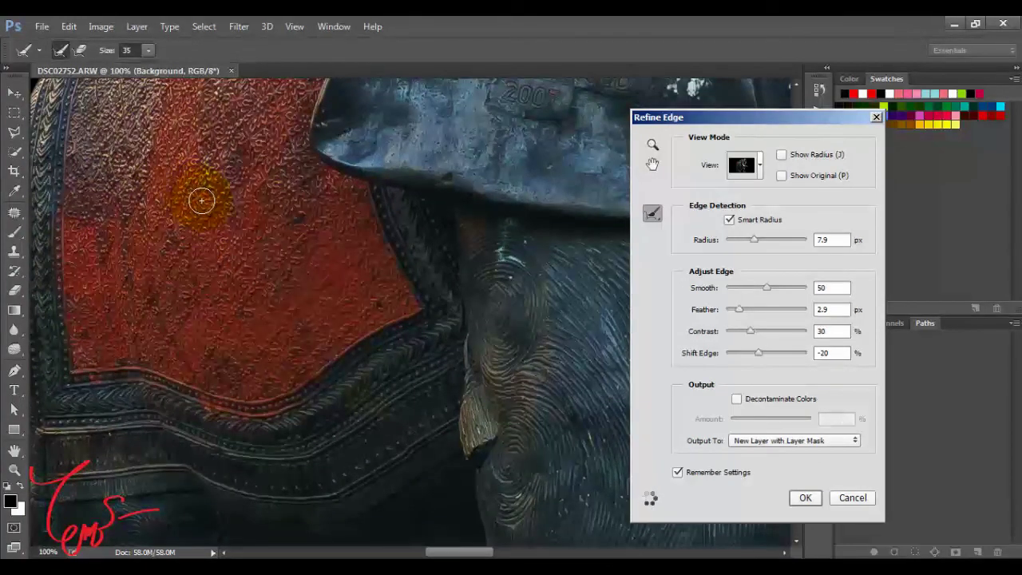
mouse_move(295, 217)
mouse_down()
mouse_move(347, 326)
mouse_move(342, 380)
mouse_move(347, 326)
mouse_up()
mouse_move(469, 168)
mouse_down()
mouse_move(365, 308)
mouse_move(456, 194)
mouse_move(387, 285)
mouse_move(292, 312)
mouse_move(456, 217)
mouse_move(330, 311)
mouse_up()
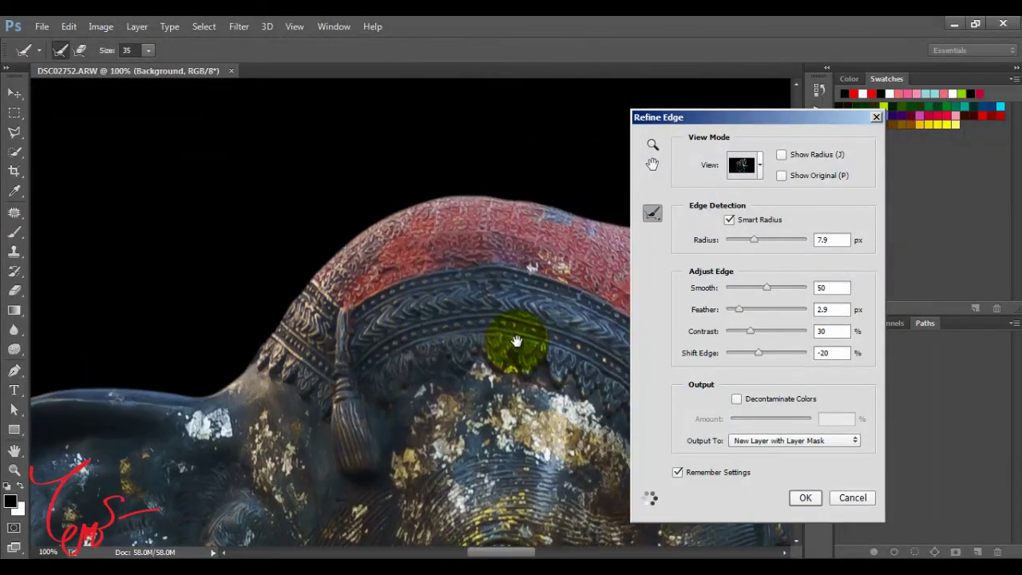
drag(519, 343, 246, 303)
mouse_move(393, 362)
mouse_down()
mouse_move(296, 312)
mouse_move(267, 365)
mouse_up()
mouse_move(443, 209)
mouse_down()
mouse_move(404, 413)
mouse_move(373, 258)
mouse_up()
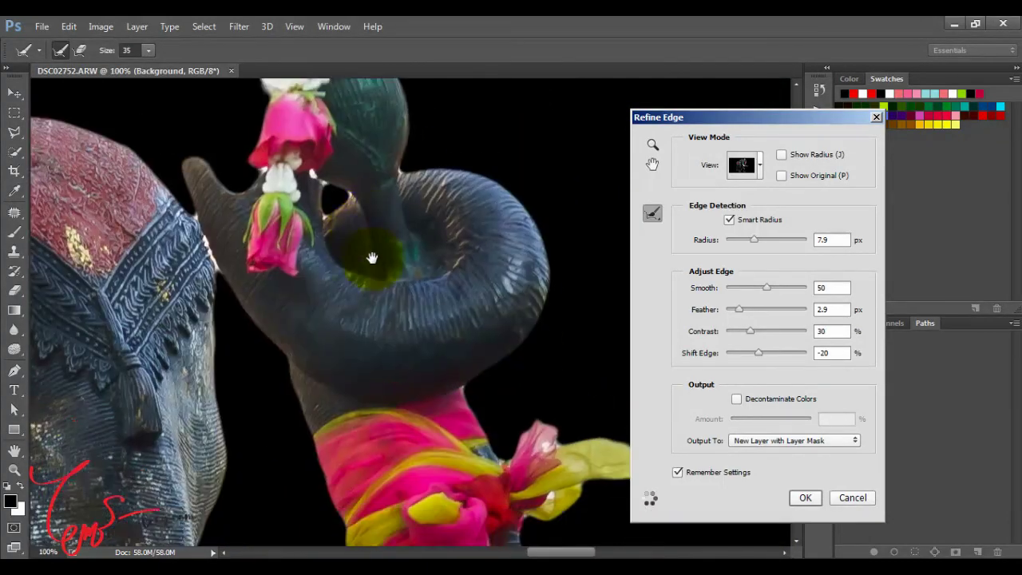
drag(364, 431, 360, 303)
drag(389, 465, 365, 330)
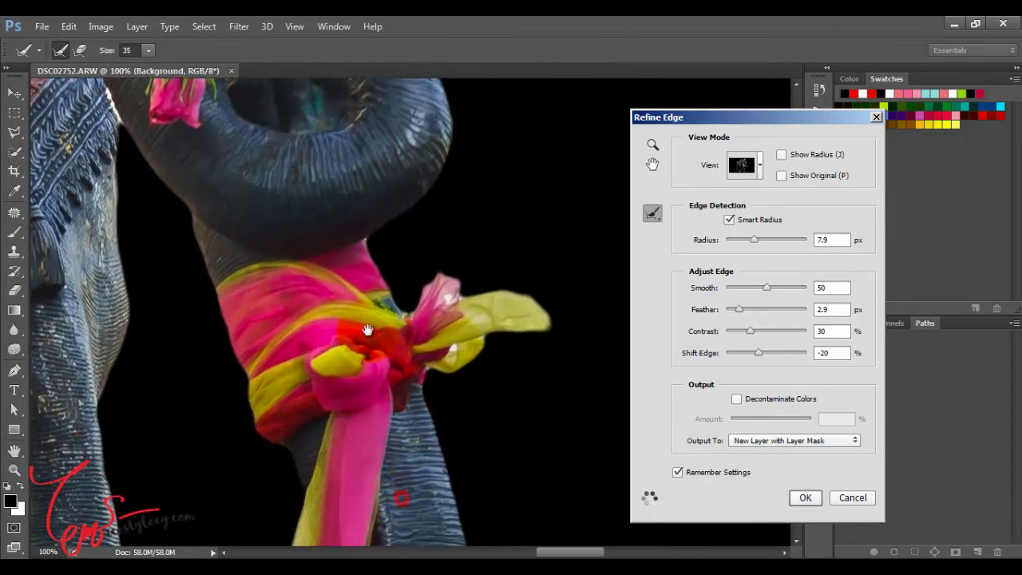
drag(372, 479, 373, 293)
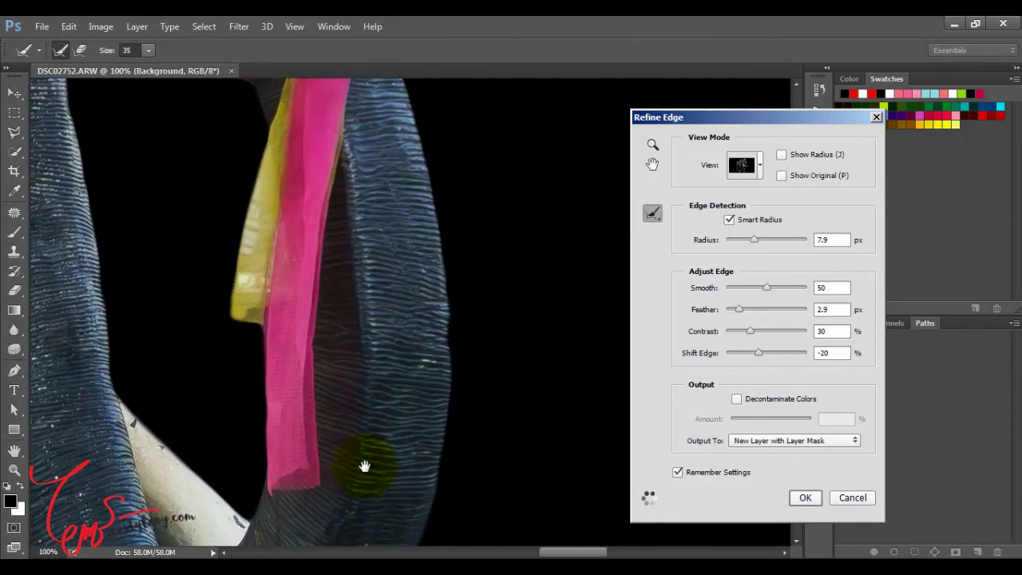
drag(363, 468, 402, 342)
drag(429, 446, 298, 354)
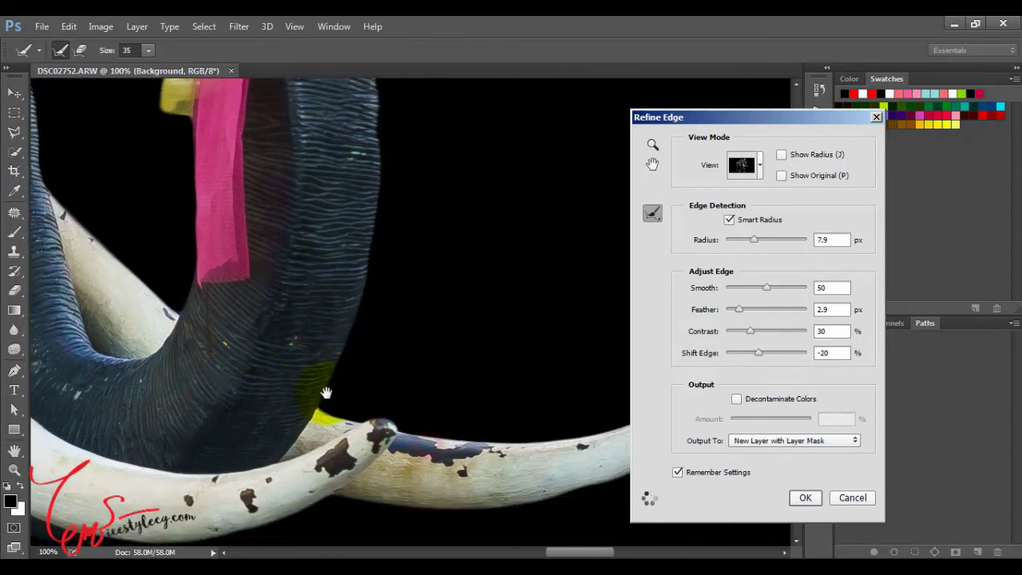
drag(459, 358, 290, 356)
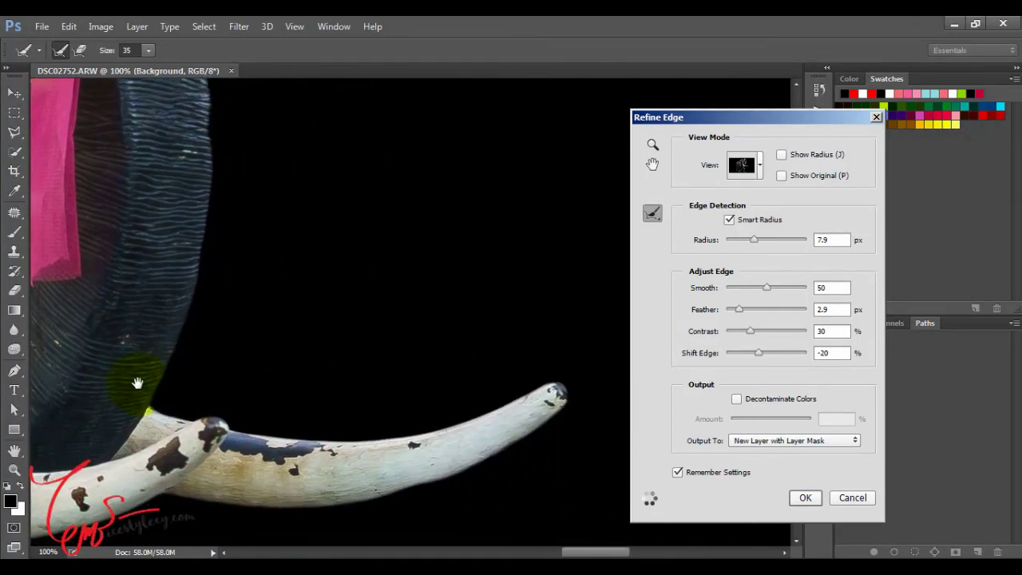
drag(141, 377, 335, 303)
drag(129, 290, 246, 236)
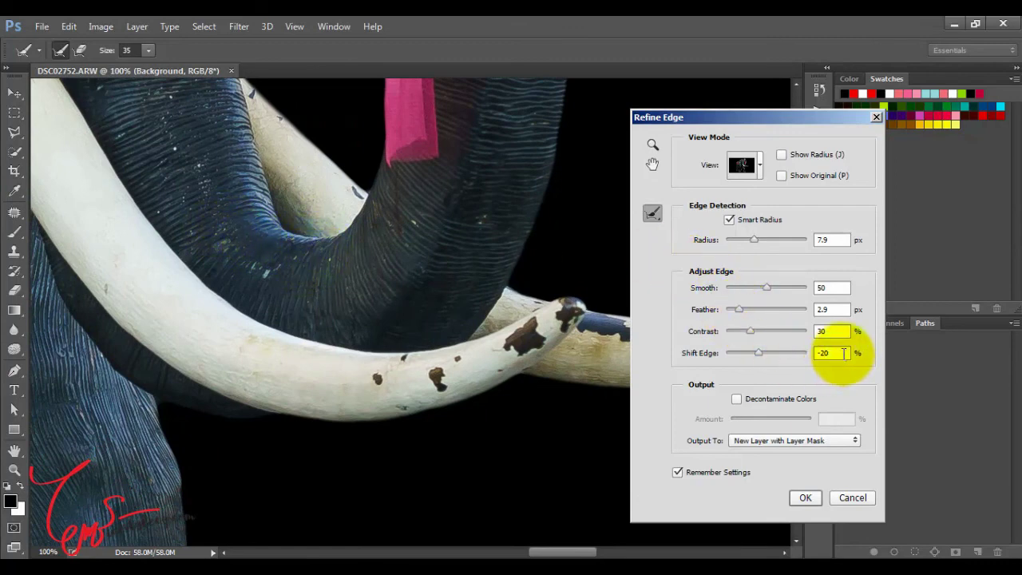
Step: Set Refine Edge Shift Edge to -10 and Smooth to 25
drag(840, 353, 812, 353)
text(-10)
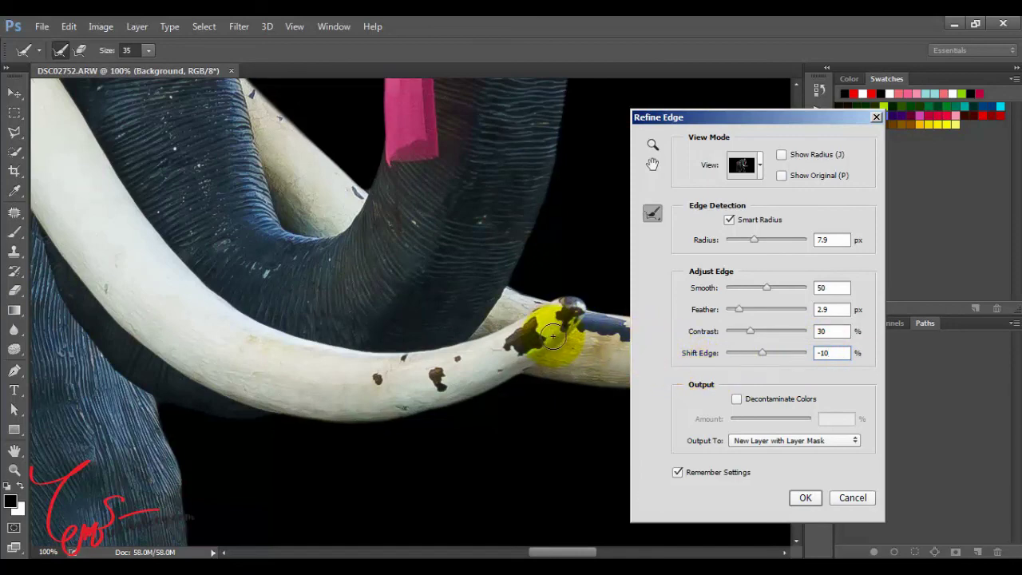
drag(559, 337, 569, 306)
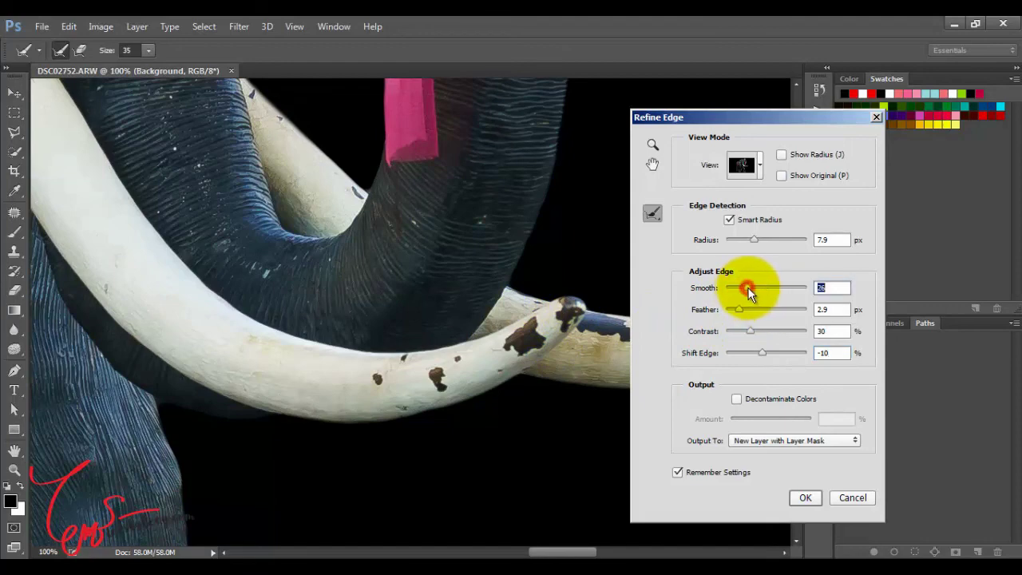
drag(749, 293, 748, 290)
text(3)
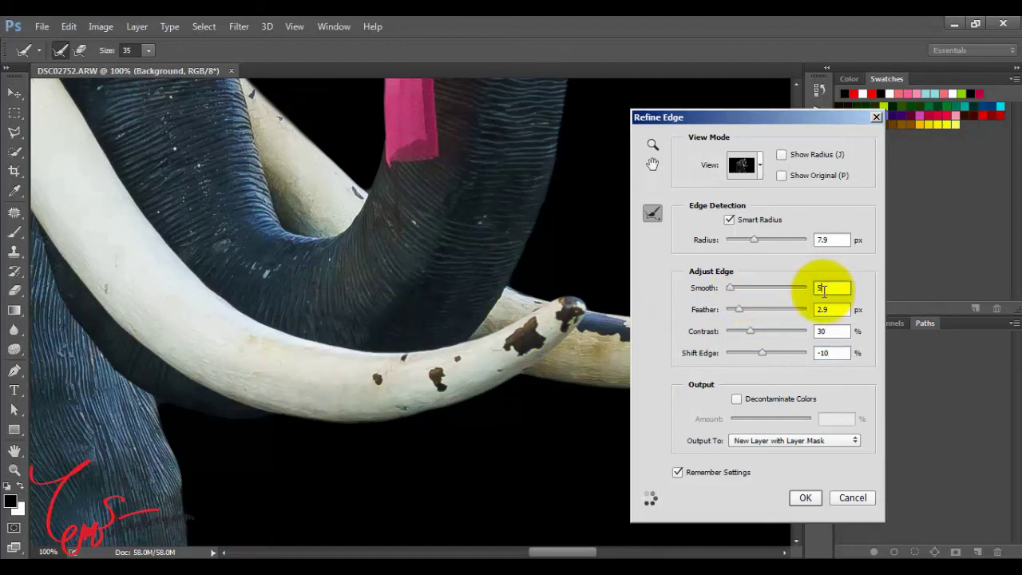
text(25)
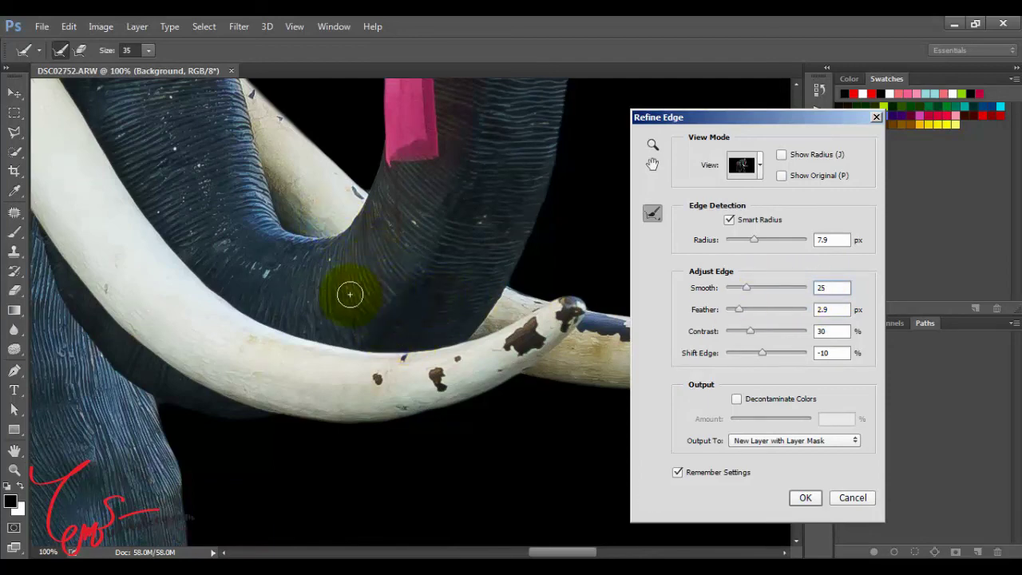
Step: Check the smoothed mask edges around the tusk, trunk, scarf, legs and feet
drag(416, 303, 116, 357)
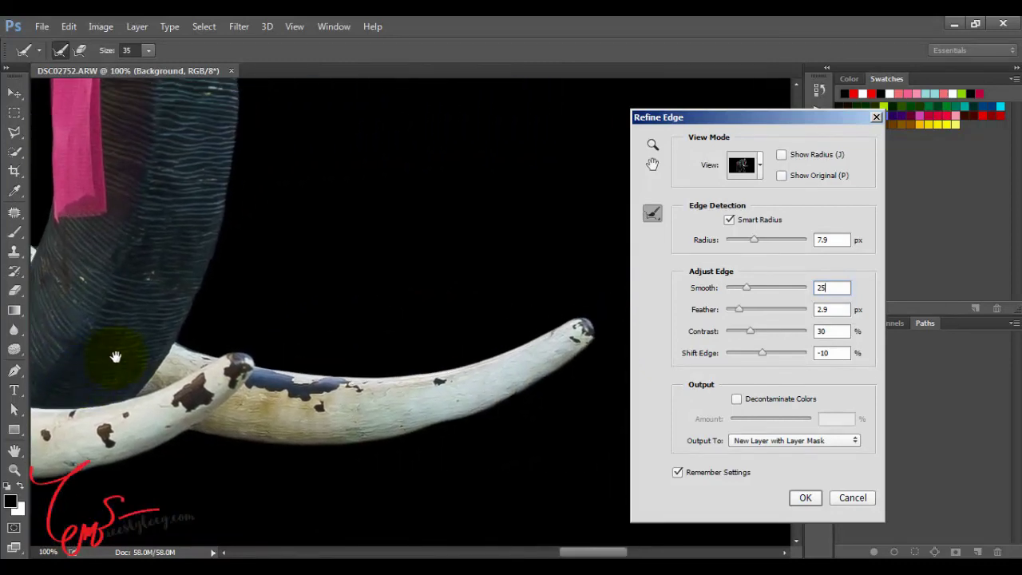
drag(148, 182, 297, 365)
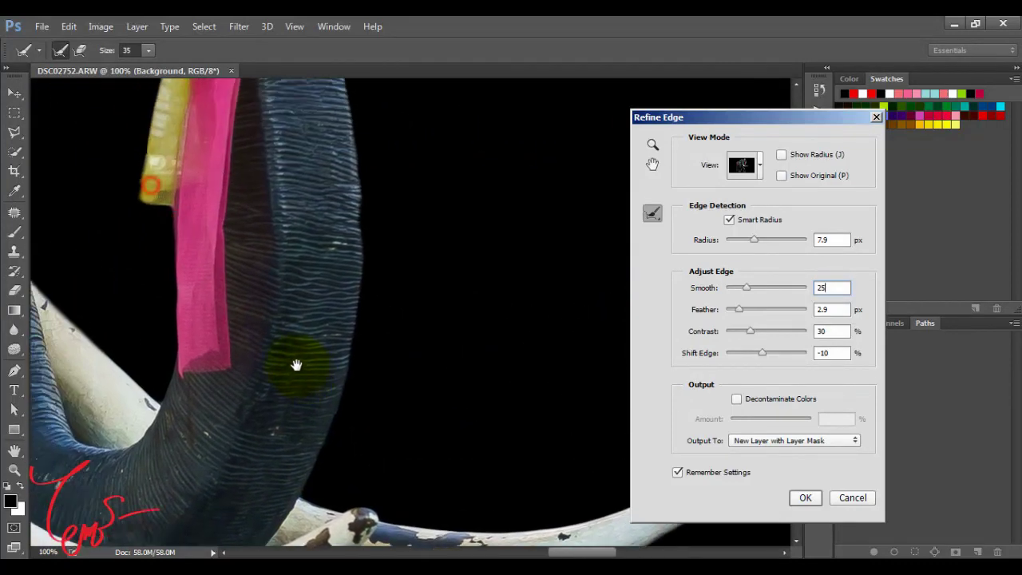
mouse_move(274, 80)
mouse_down()
mouse_move(274, 200)
mouse_move(320, 383)
mouse_up()
mouse_move(320, 136)
mouse_down()
mouse_move(339, 196)
mouse_move(338, 326)
mouse_up()
mouse_move(267, 164)
mouse_down()
mouse_move(284, 304)
mouse_move(321, 379)
mouse_up()
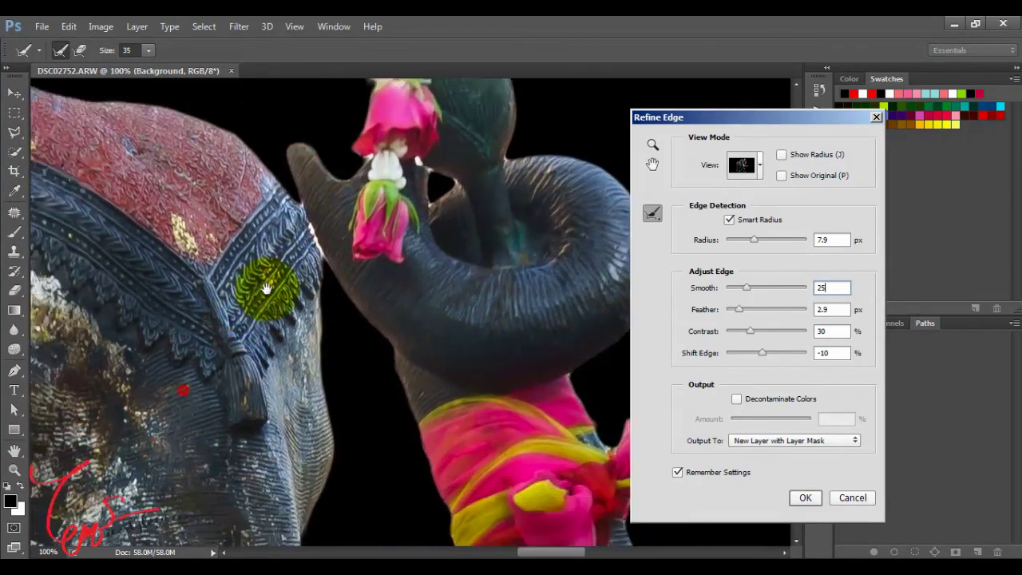
mouse_move(269, 286)
mouse_down()
mouse_move(222, 373)
mouse_move(360, 151)
mouse_up()
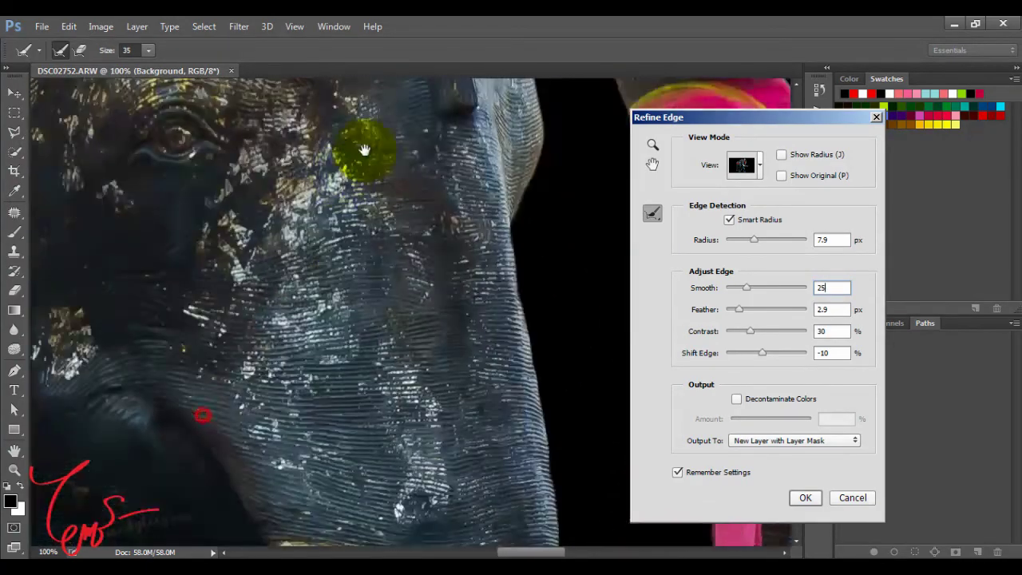
drag(284, 447, 270, 146)
drag(300, 318, 303, 165)
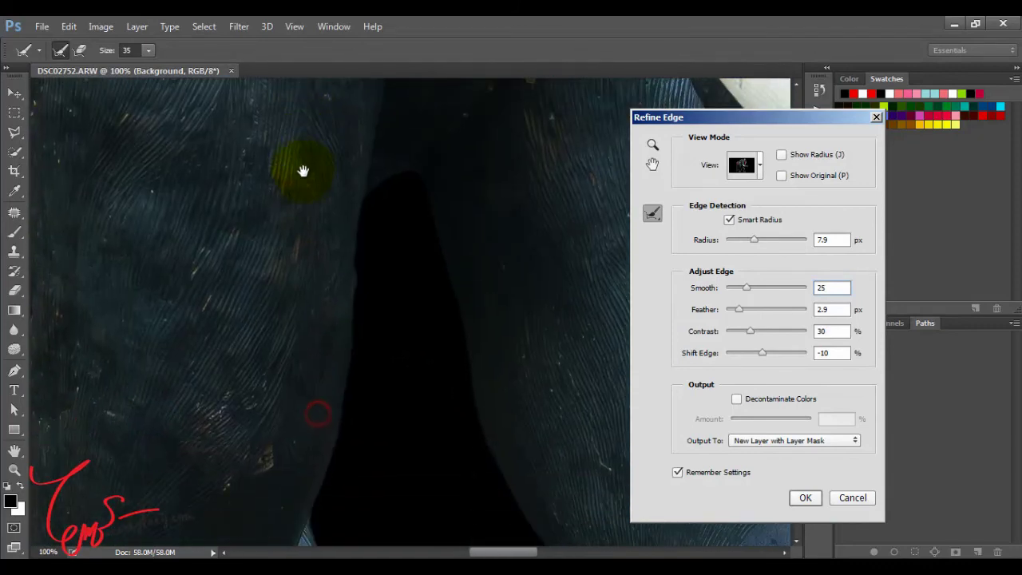
mouse_move(240, 331)
mouse_down()
mouse_move(199, 347)
mouse_move(250, 188)
mouse_up()
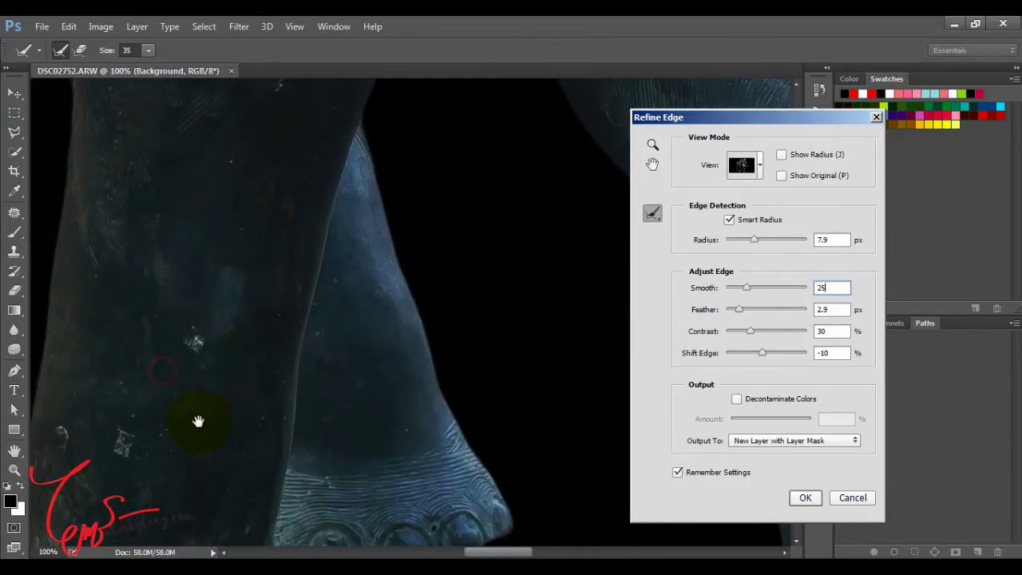
mouse_move(201, 422)
mouse_down()
mouse_move(221, 245)
mouse_move(280, 149)
mouse_move(274, 277)
mouse_up()
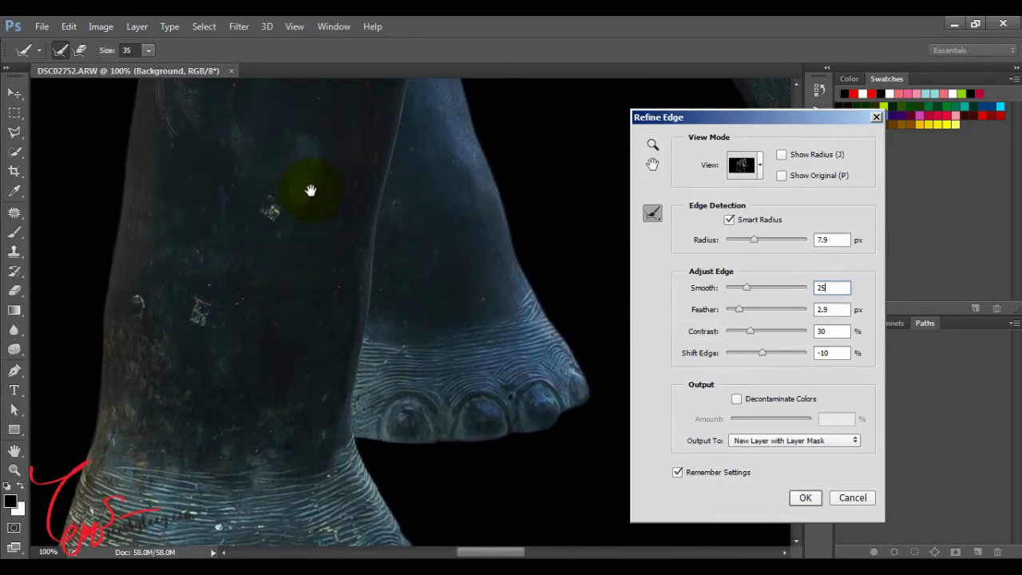
drag(311, 195, 297, 296)
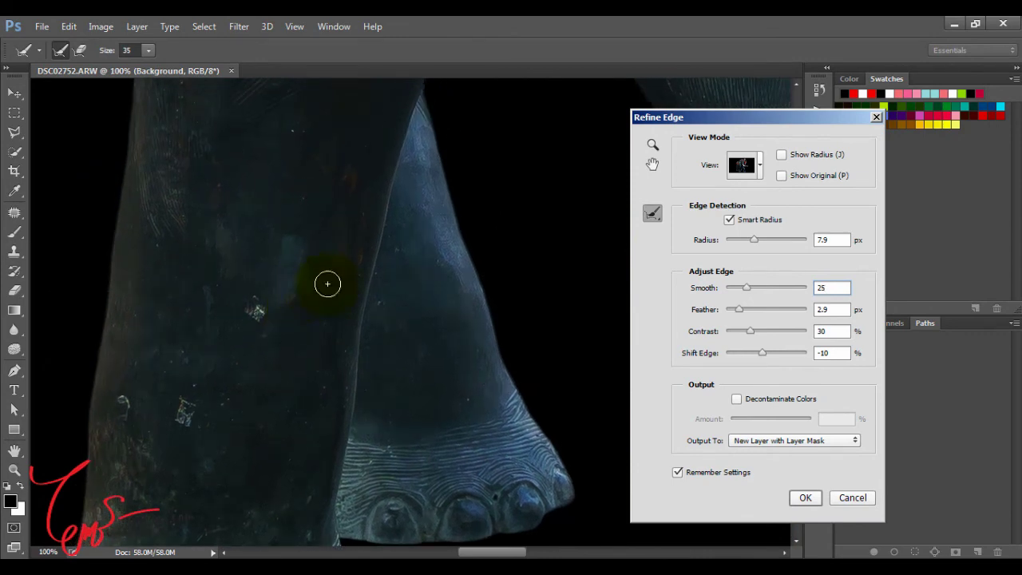
click(825, 331)
text(5)
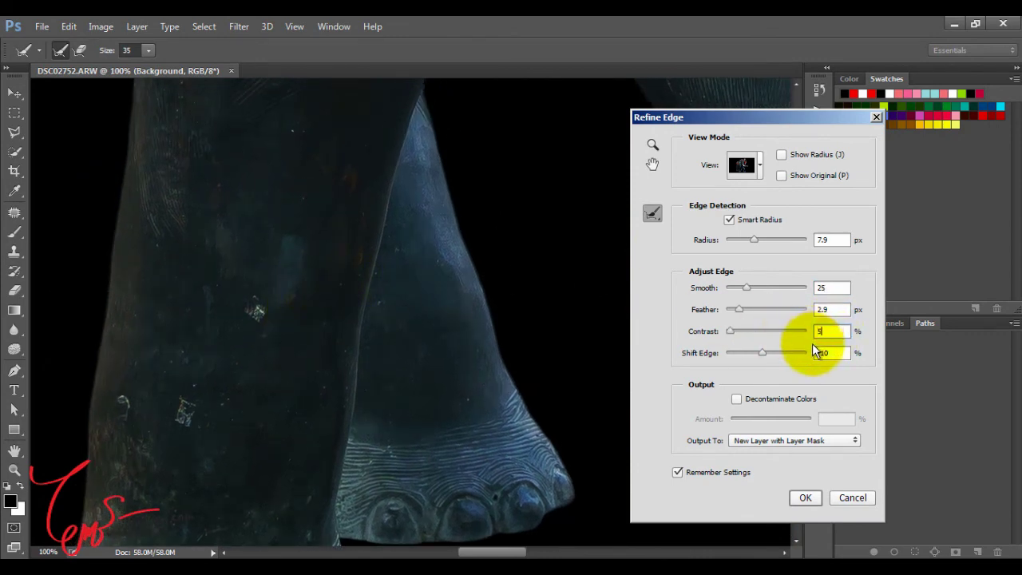
Step: Set Contrast to 50 and check edges at the foot, head ornament and tusk
text(0)
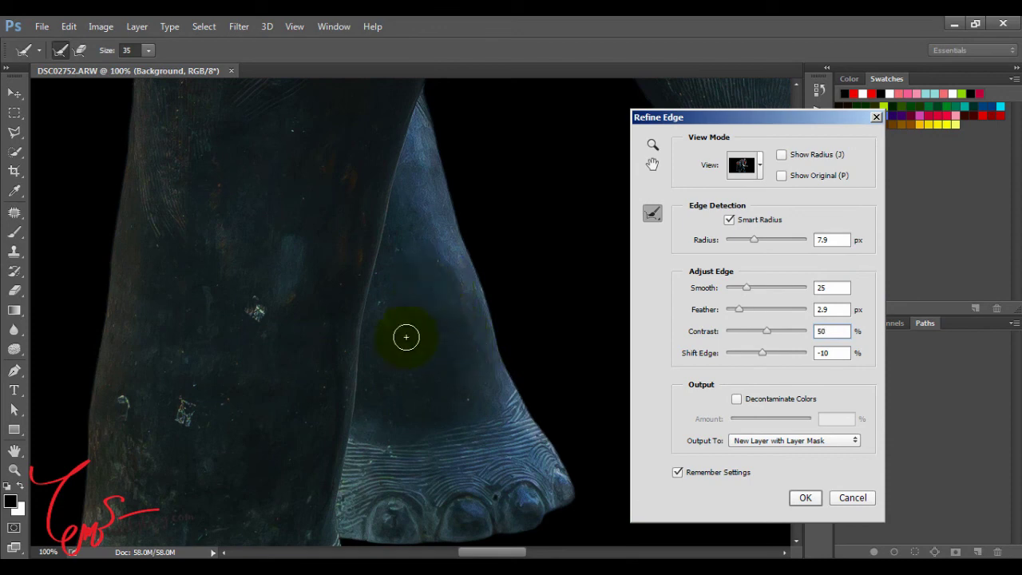
mouse_move(405, 337)
mouse_down()
mouse_move(375, 222)
mouse_move(299, 146)
mouse_up()
mouse_move(239, 370)
mouse_down()
mouse_move(333, 146)
mouse_move(340, 383)
mouse_move(341, 269)
mouse_move(340, 338)
mouse_move(365, 240)
mouse_move(368, 349)
mouse_move(338, 360)
mouse_move(444, 326)
mouse_move(353, 354)
mouse_up()
drag(426, 286, 235, 353)
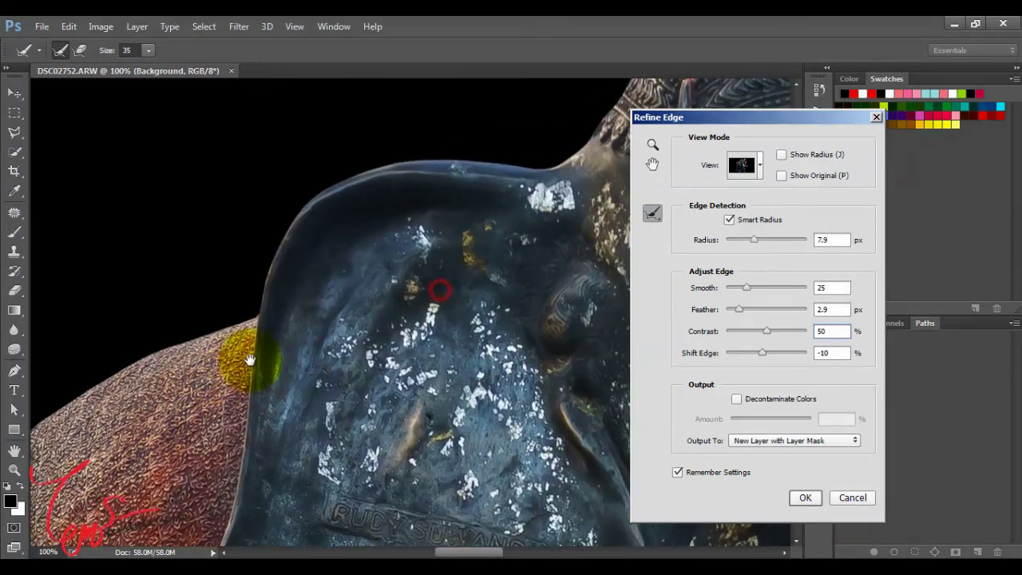
drag(429, 279, 331, 309)
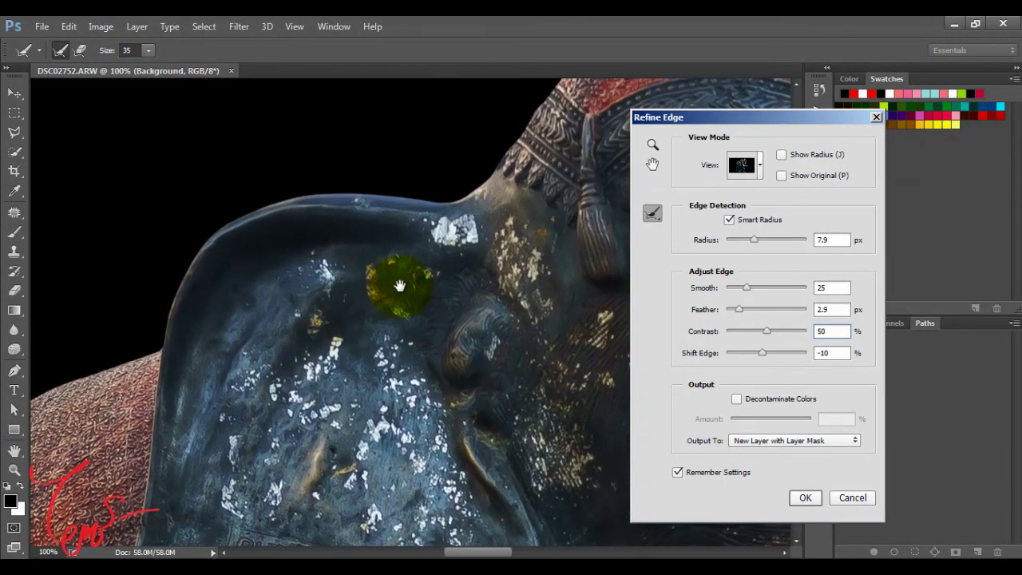
Step: Check the edges along the red cloth, garland, scarf knot, trunk and tusks
mouse_move(431, 279)
mouse_down()
mouse_move(354, 296)
mouse_move(392, 279)
mouse_move(359, 354)
mouse_move(268, 254)
mouse_move(342, 297)
mouse_up()
drag(468, 228, 407, 360)
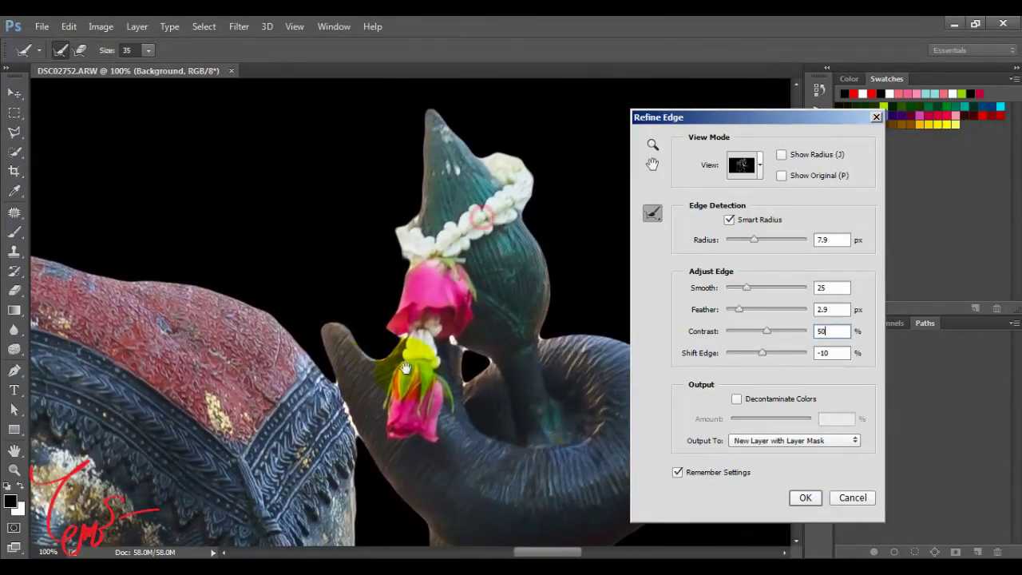
mouse_move(474, 452)
mouse_down()
mouse_move(365, 433)
mouse_move(324, 280)
mouse_move(320, 406)
mouse_move(353, 464)
mouse_move(365, 142)
mouse_move(424, 377)
mouse_up()
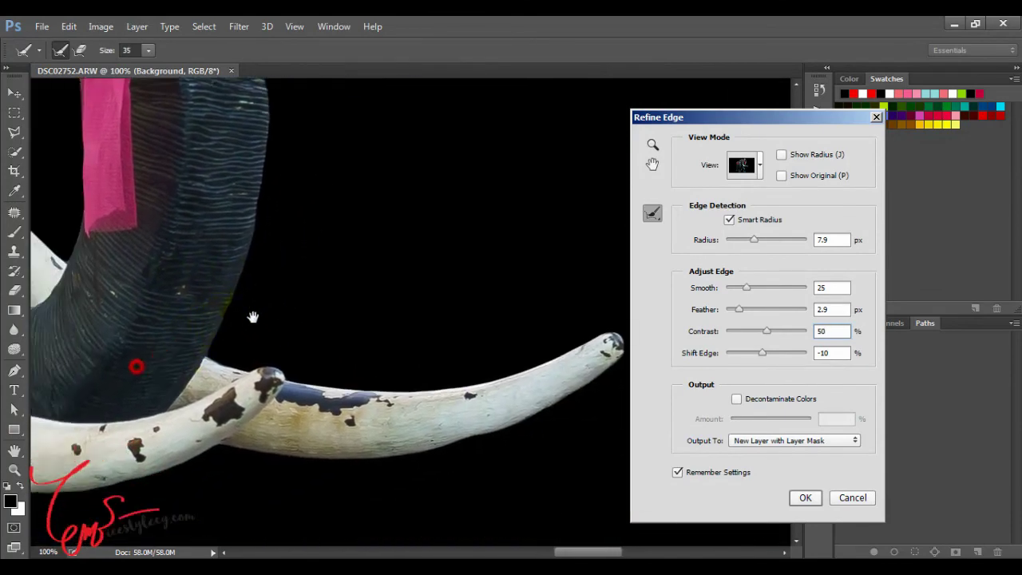
drag(136, 365, 440, 289)
mouse_move(109, 392)
mouse_down()
mouse_move(244, 250)
mouse_move(159, 390)
mouse_move(207, 251)
mouse_up()
mouse_move(247, 388)
mouse_down()
mouse_move(238, 354)
mouse_move(222, 405)
mouse_up()
drag(178, 279, 159, 381)
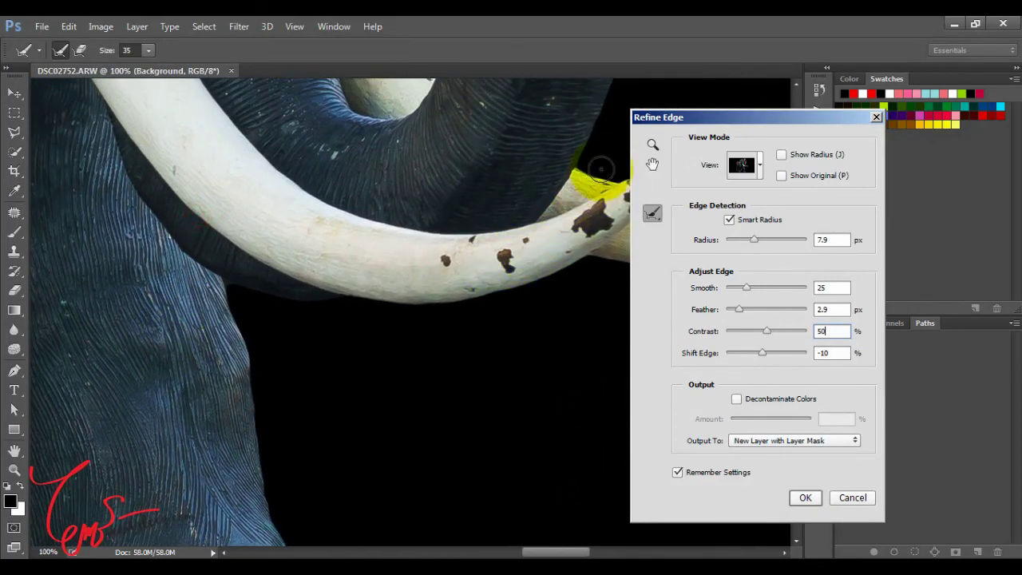
Step: Output the refined edge as a new layer with layer mask and zoom out
click(806, 497)
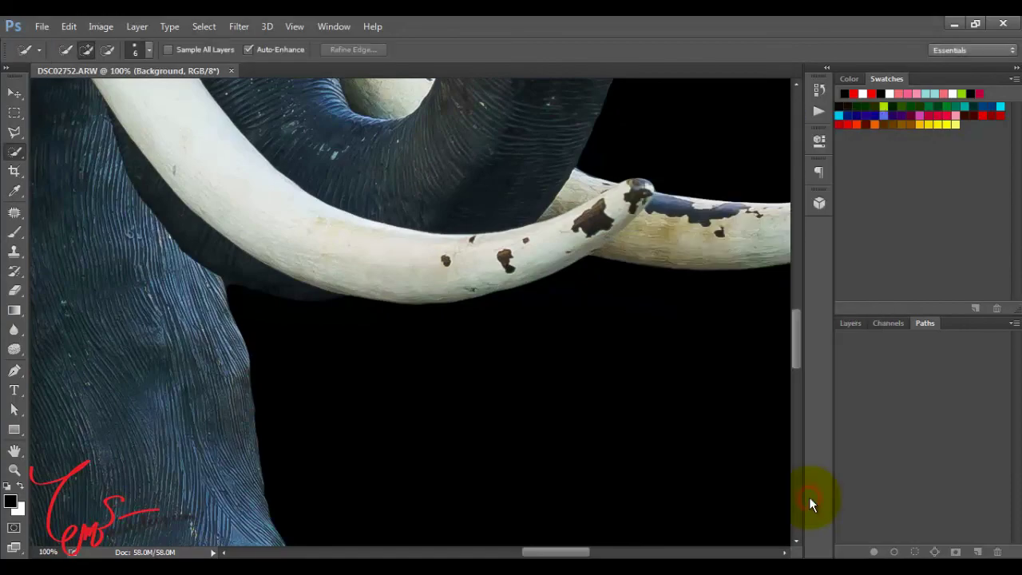
scroll(432, 353, down, 1)
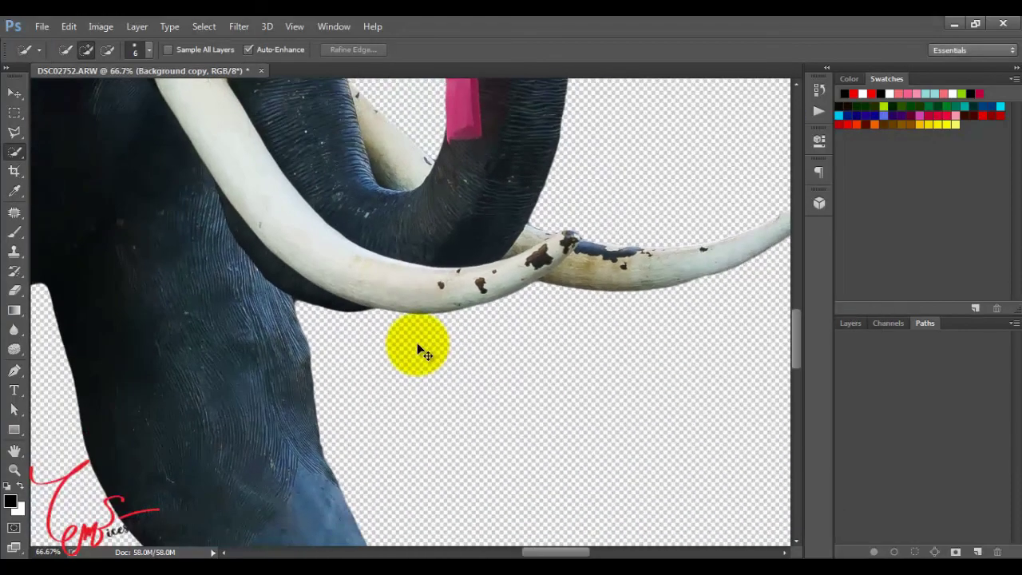
scroll(423, 351, down, 1)
scroll(420, 348, down, 1)
scroll(415, 346, down, 1)
scroll(415, 350, down, 1)
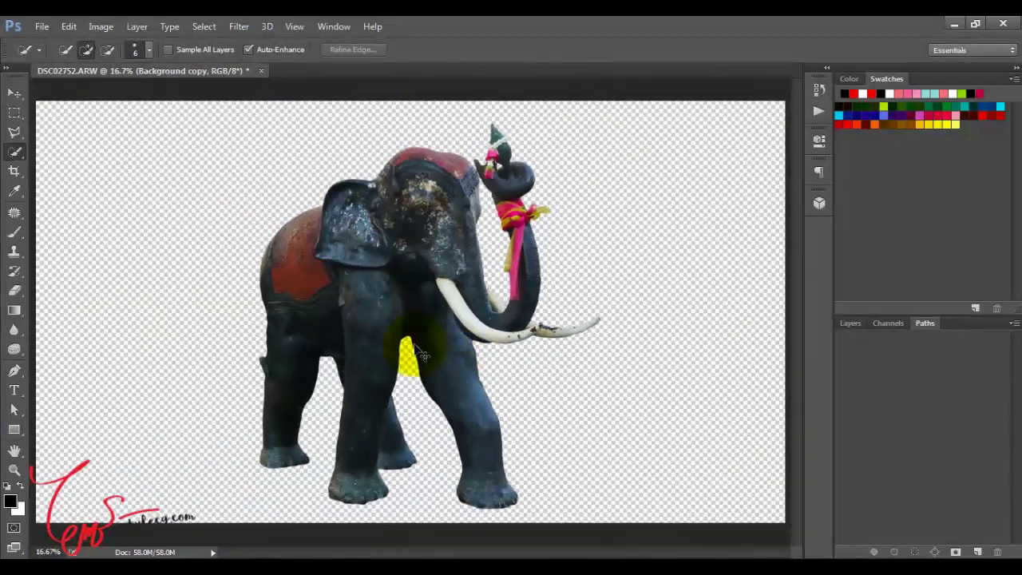
Step: Save as DSC02752-01.psd in Photoshop format and select Background copy in Layers
click(41, 26)
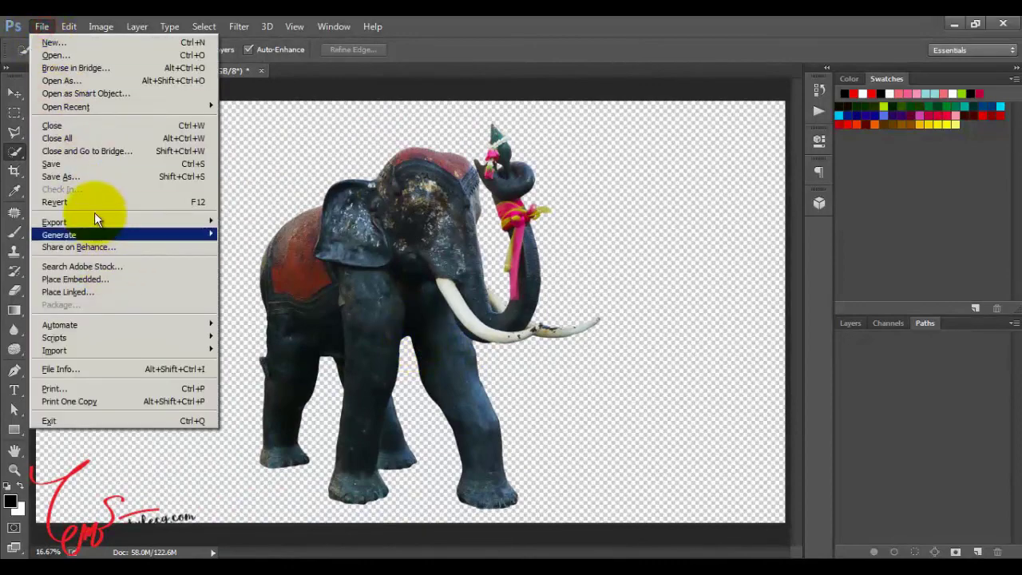
click(88, 167)
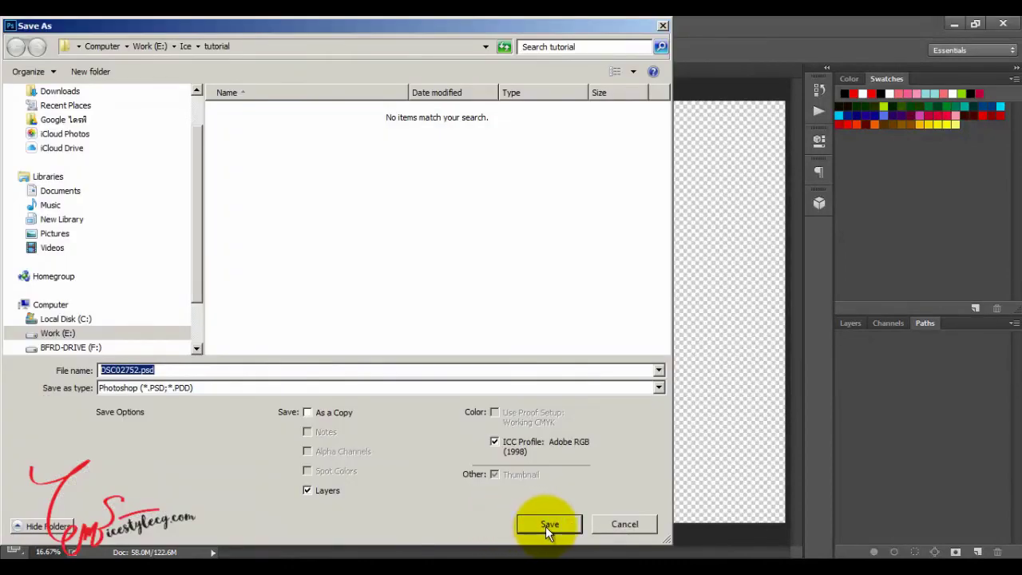
click(547, 526)
click(644, 248)
key(F7)
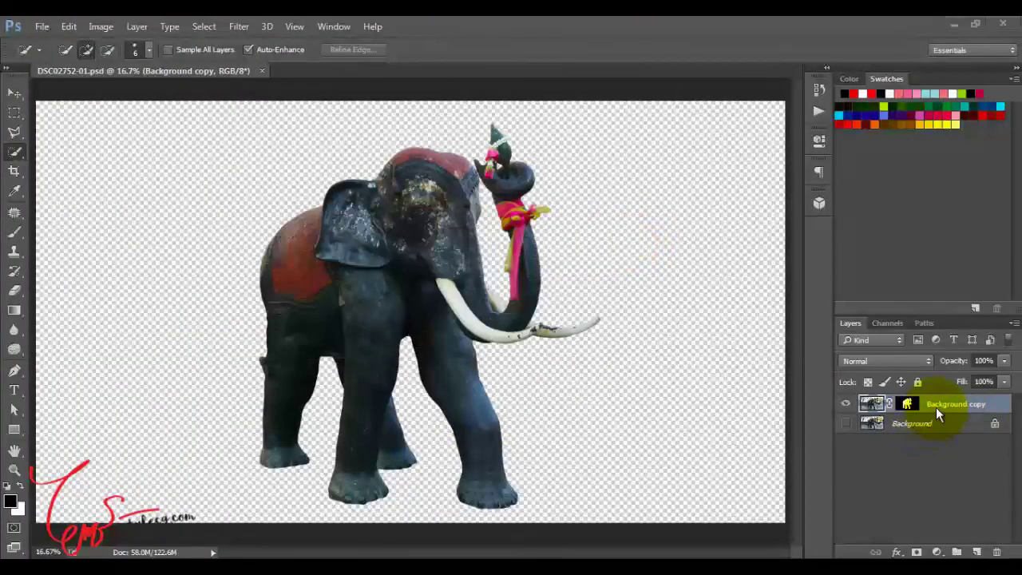
click(942, 407)
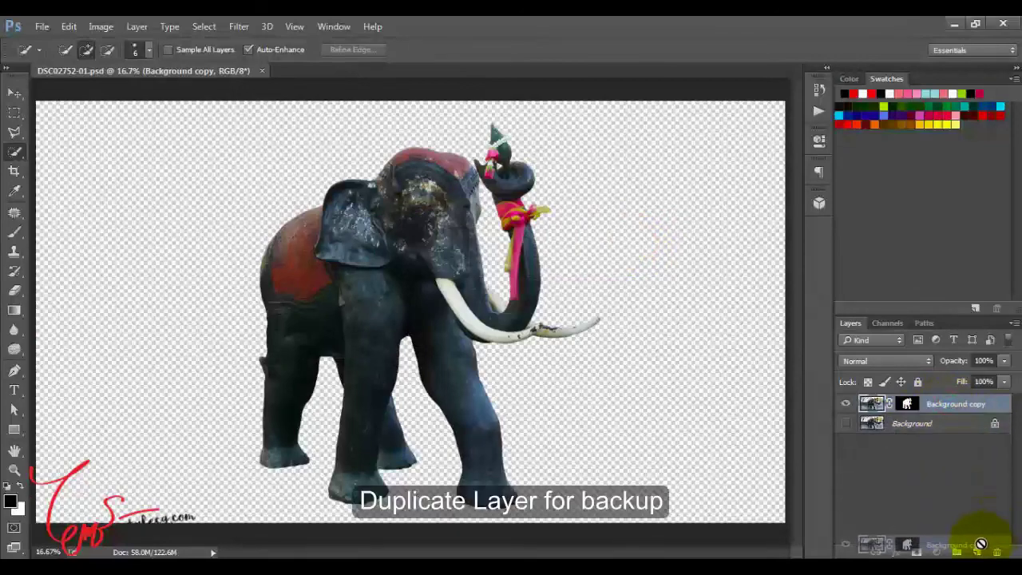
Step: Duplicate Background copy as Background copy 2 and hide the original Background copy
drag(949, 406, 976, 552)
click(845, 423)
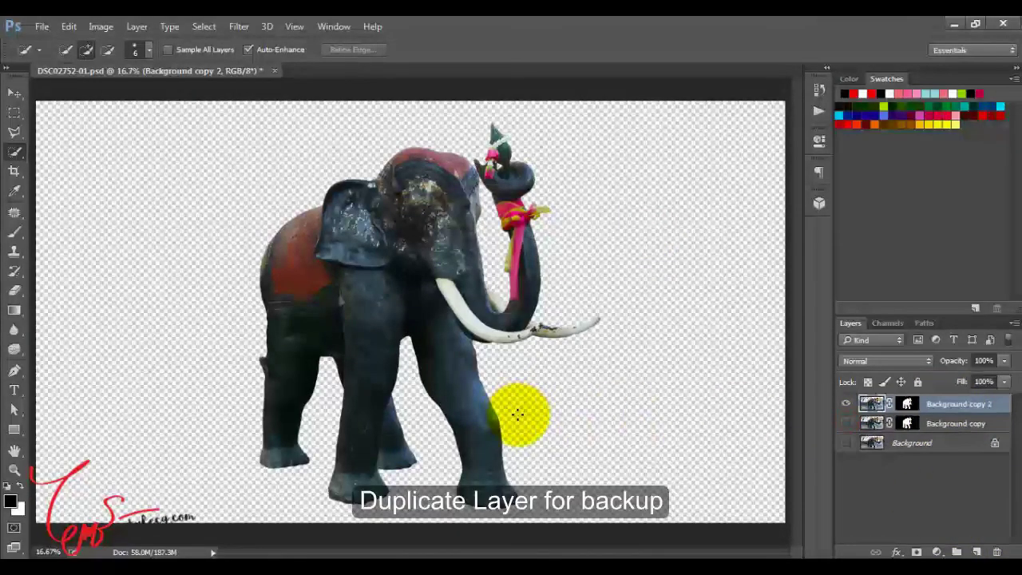
scroll(403, 355, up, 1)
scroll(403, 355, up, 2)
scroll(497, 296, up, 1)
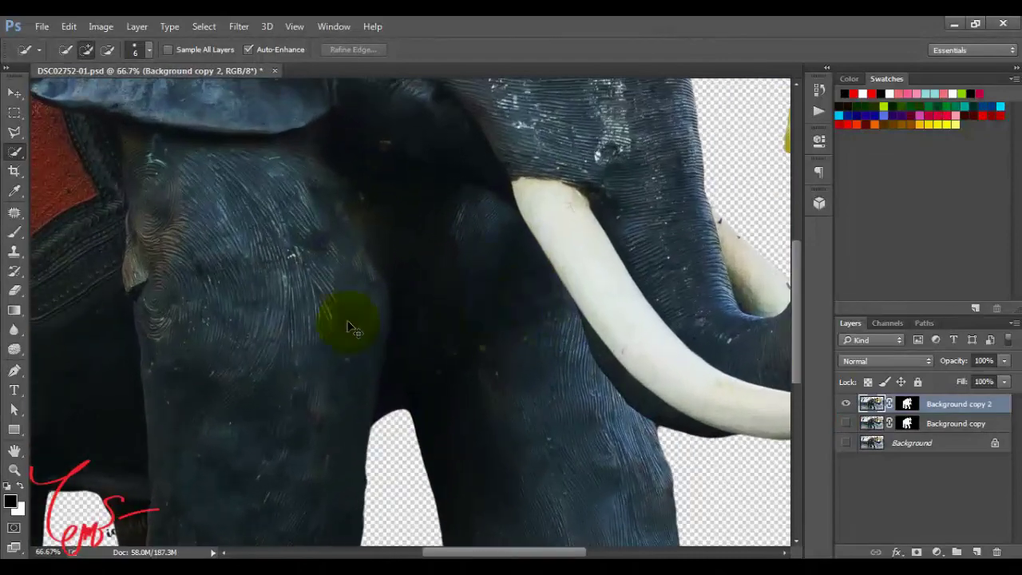
Step: Inspect the mask edges over the legs, red blanket, head and trunk ornament
mouse_move(154, 413)
mouse_down()
mouse_move(382, 247)
mouse_move(183, 400)
mouse_move(264, 131)
mouse_up()
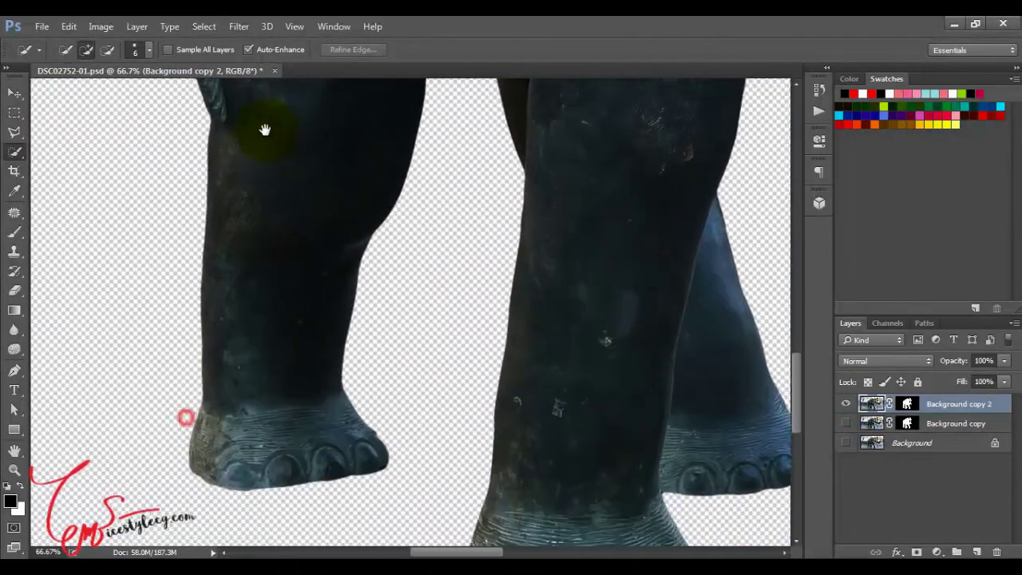
drag(283, 203, 364, 195)
drag(372, 153, 372, 365)
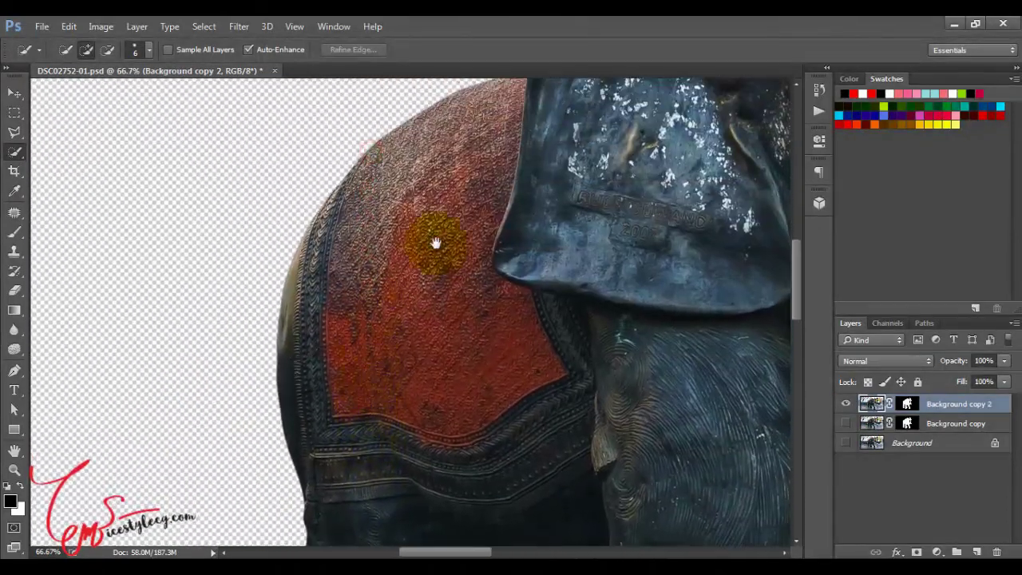
drag(520, 160, 349, 342)
mouse_move(597, 160)
mouse_down()
mouse_move(541, 252)
mouse_move(330, 303)
mouse_up()
drag(559, 303, 445, 304)
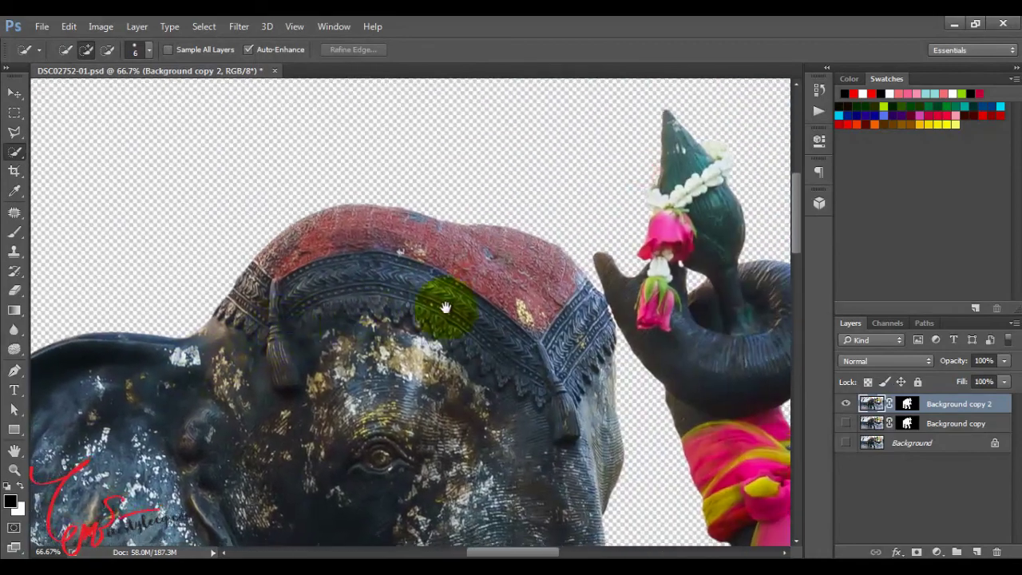
mouse_move(585, 327)
mouse_down()
mouse_move(450, 327)
mouse_move(458, 342)
mouse_up()
scroll(449, 361, up, 2)
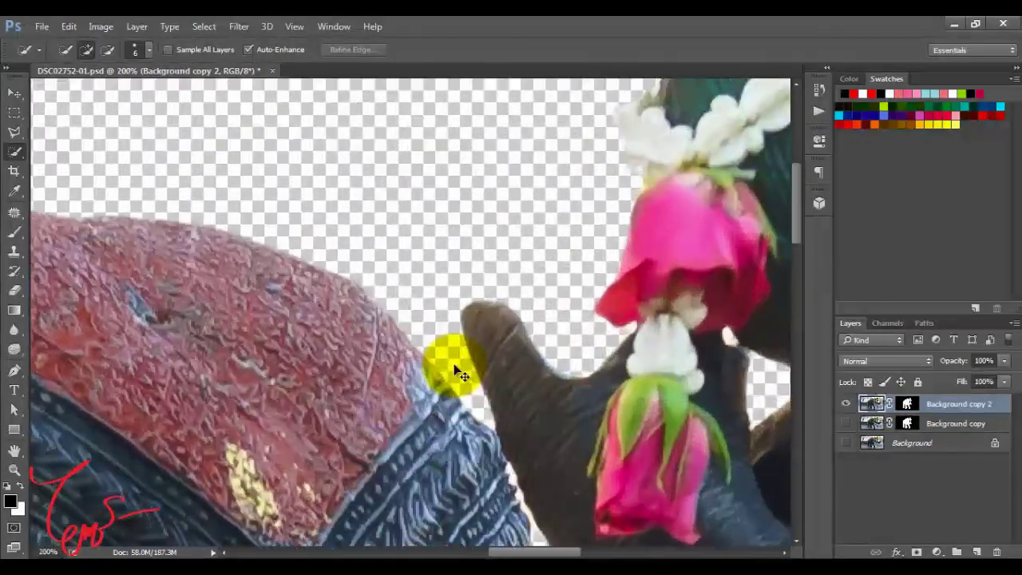
scroll(452, 365, up, 1)
drag(490, 392, 231, 321)
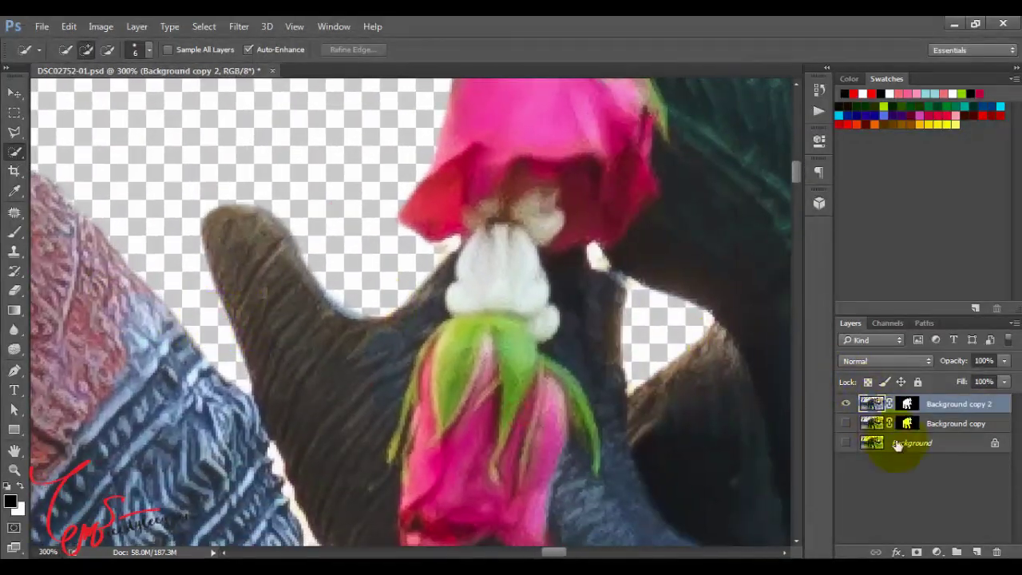
Step: Create Layer 1 beneath Background copy 2 and fill it with solid red
click(978, 551)
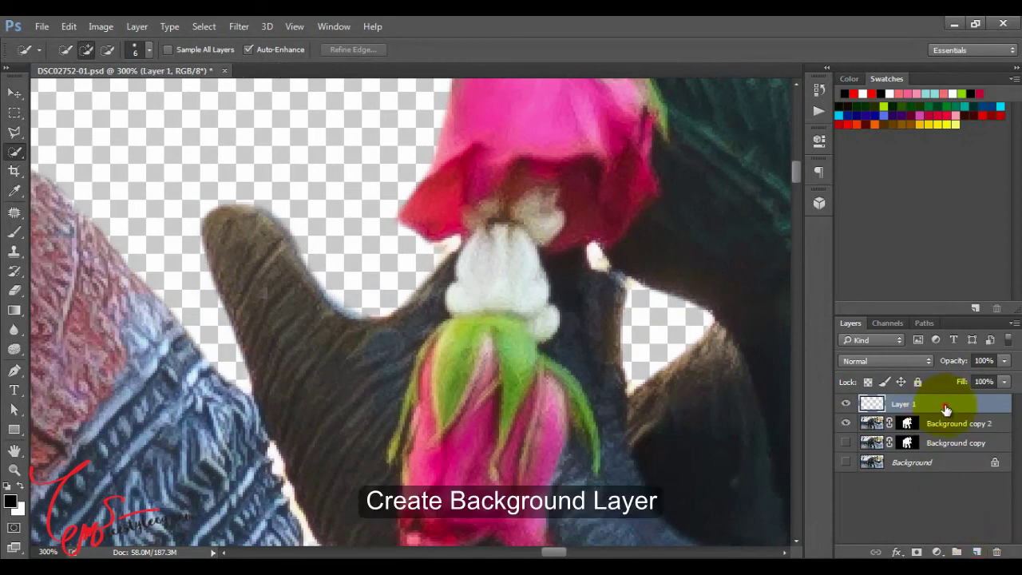
drag(946, 409, 934, 439)
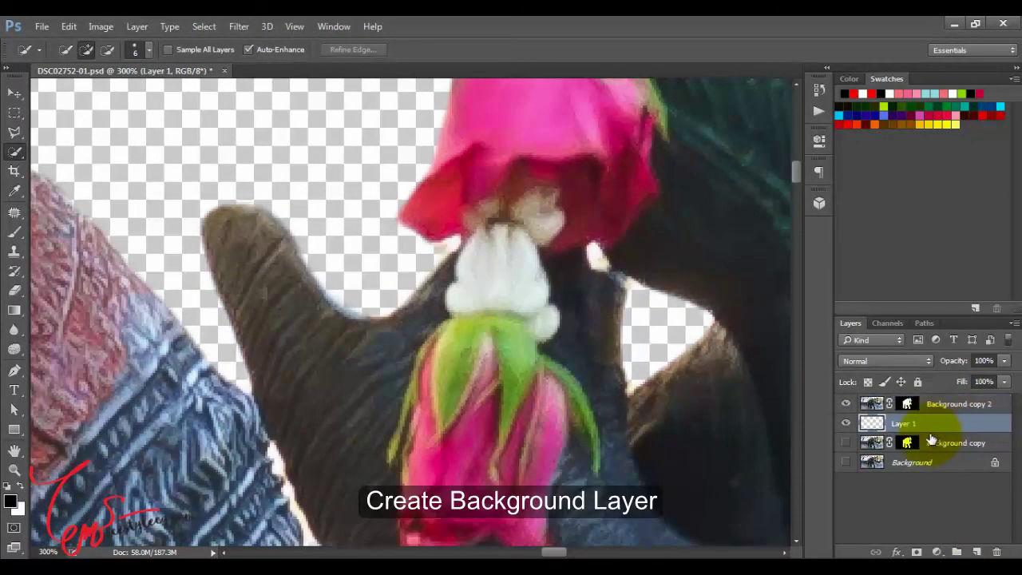
click(10, 500)
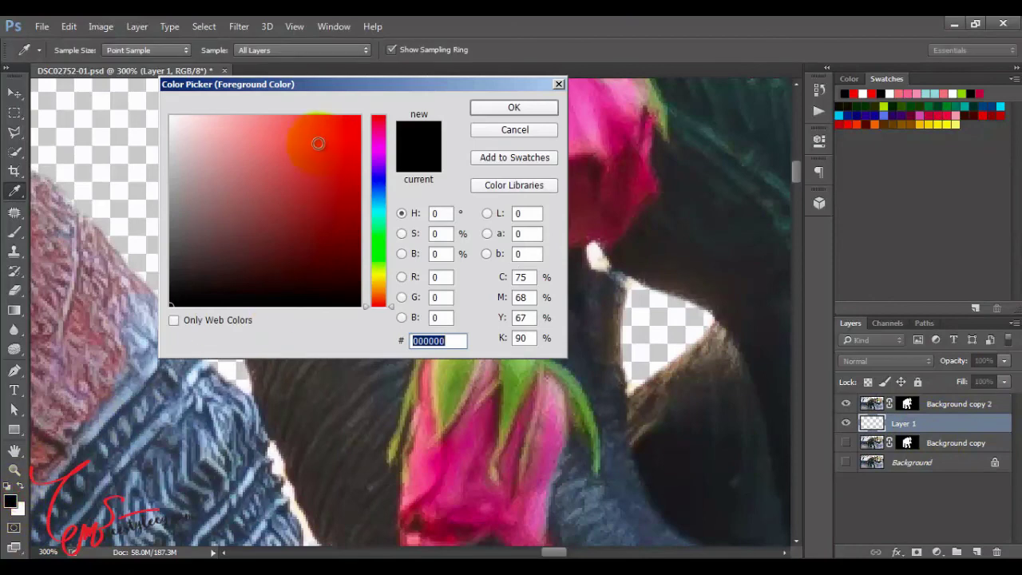
click(318, 143)
click(514, 107)
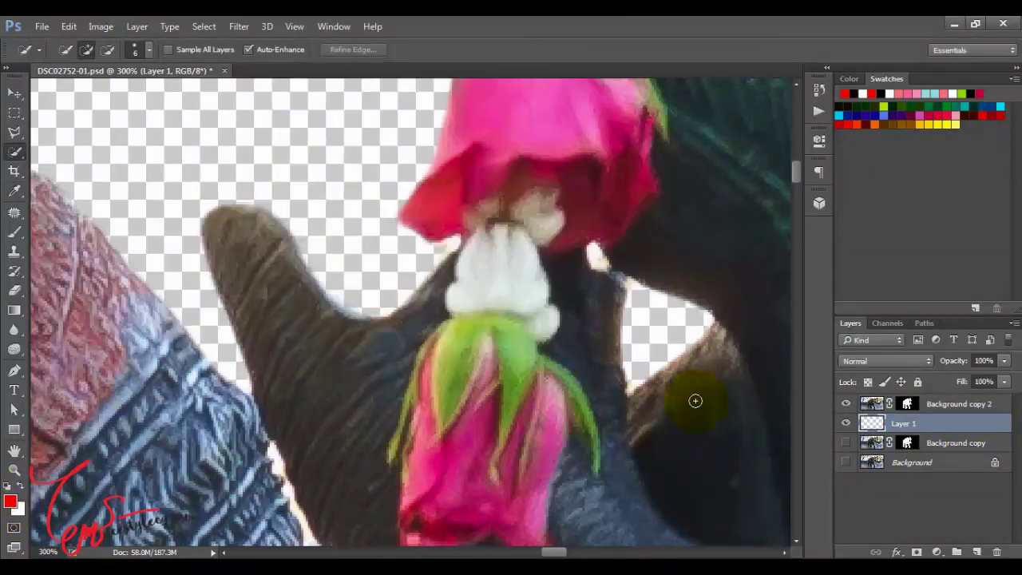
key(alt+BackSpace)
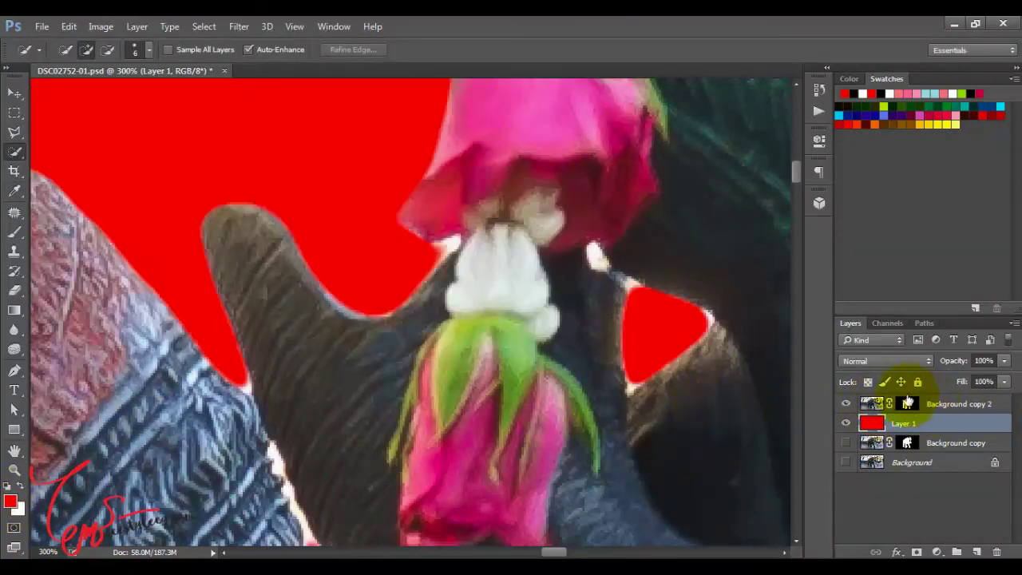
click(907, 403)
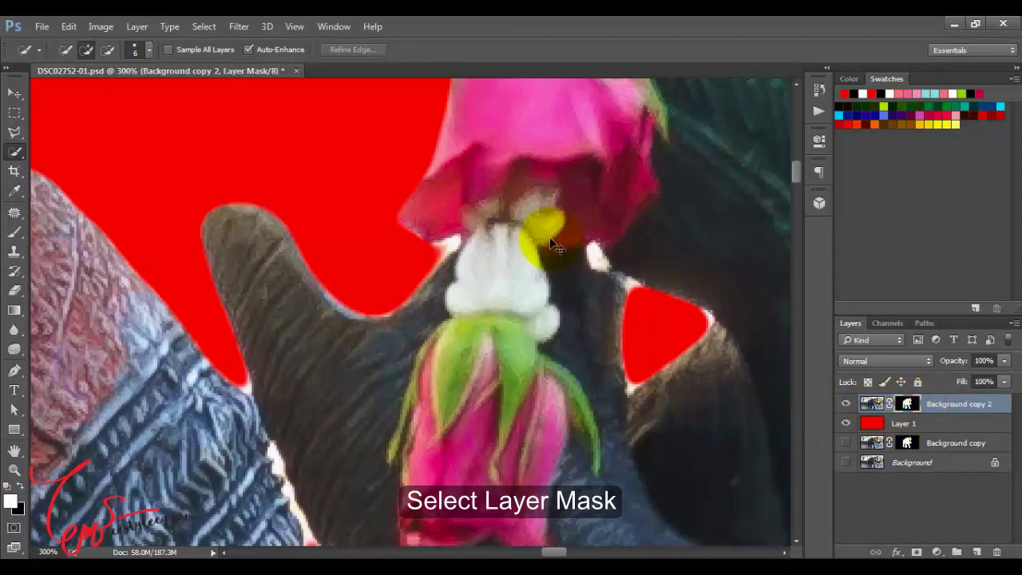
Step: Zoom in on the garland edge and set up a small brush for mask painting
drag(550, 242, 327, 293)
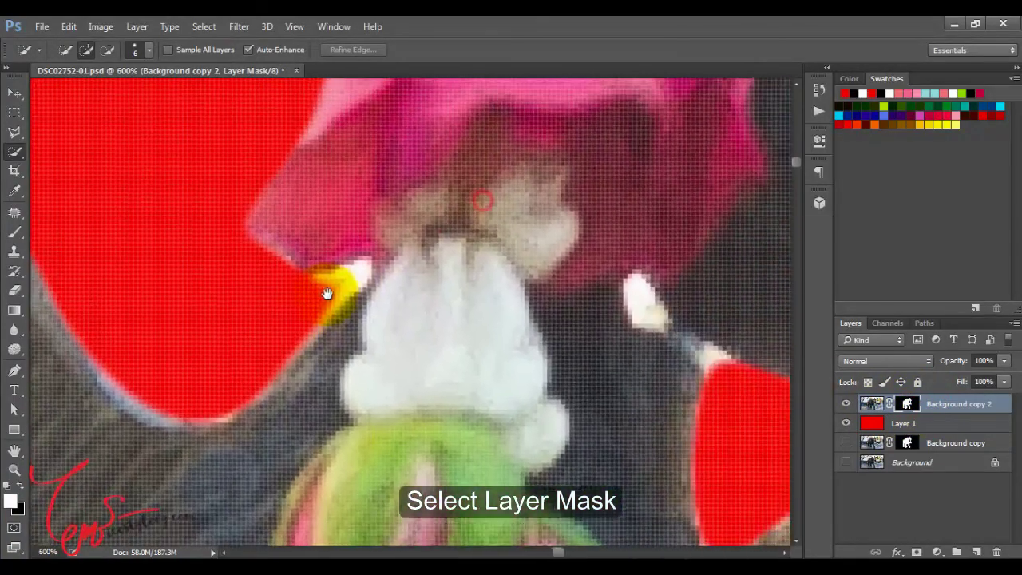
key(ctrl+minus)
click(14, 231)
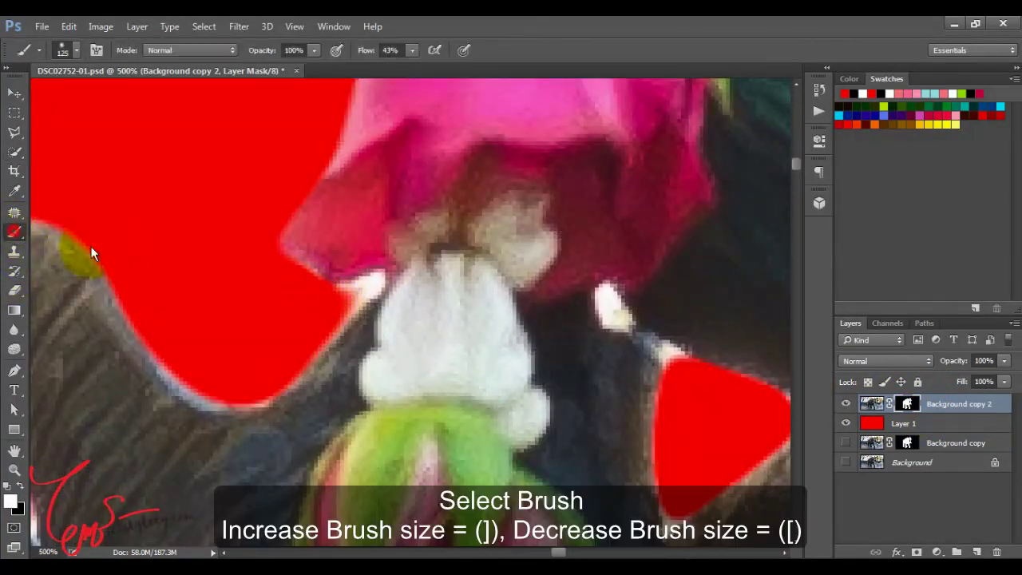
key(bracketleft)
key(bracketleft)
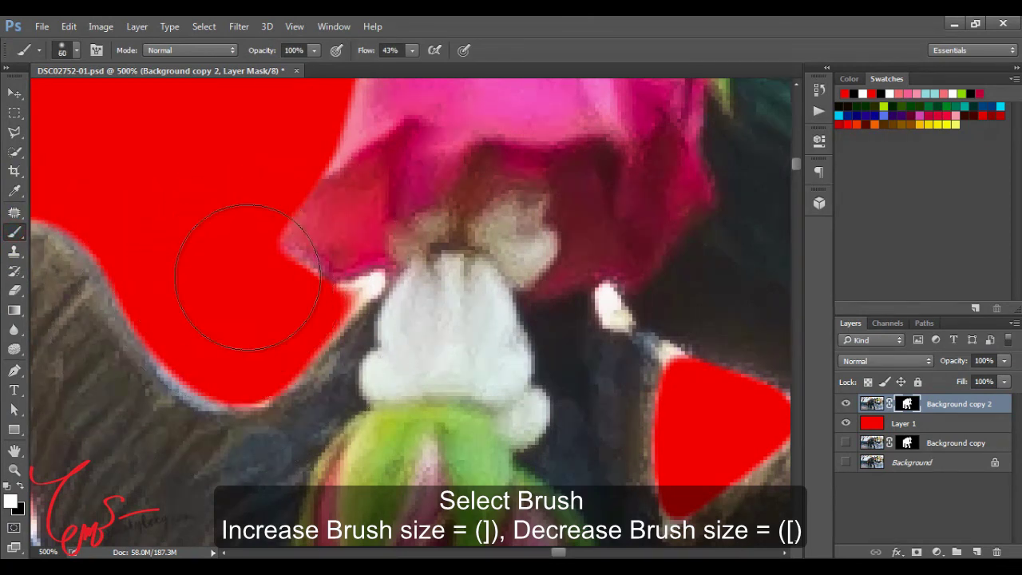
key(bracketleft)
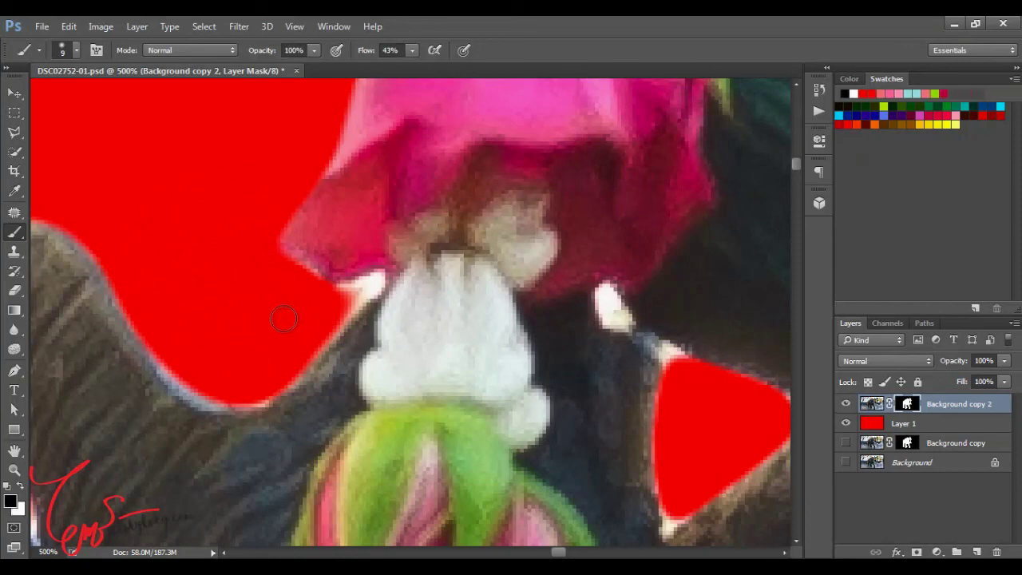
scroll(309, 308, up, 1)
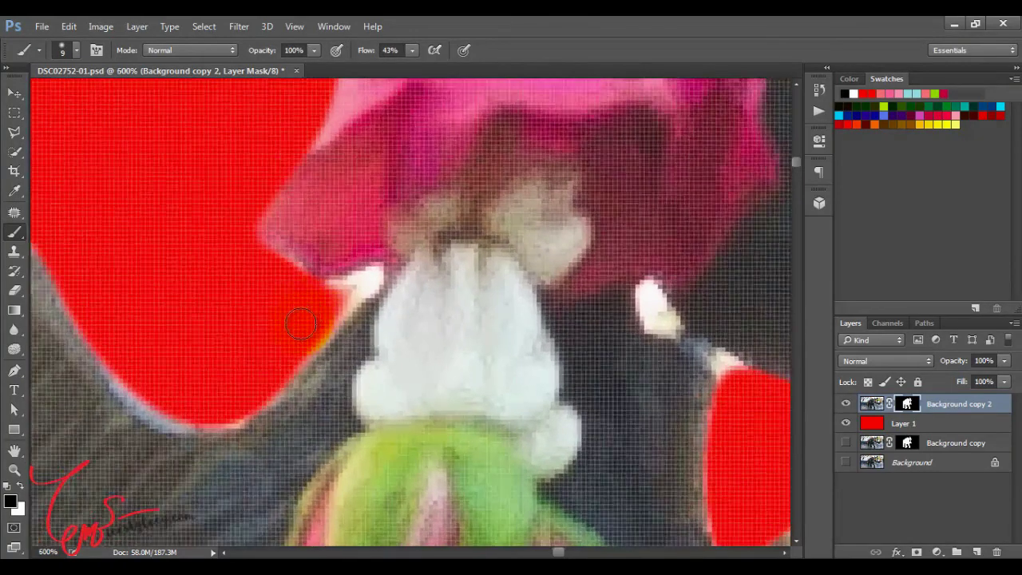
key(bracketleft)
Step: Paint the mask along the trunk curve and the red shape's tip
drag(326, 306, 372, 273)
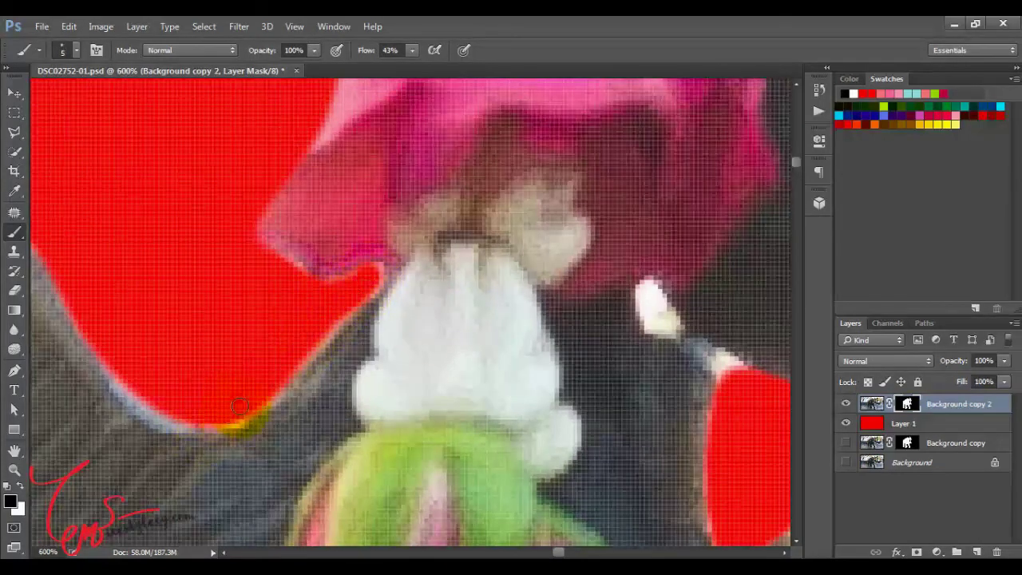
drag(548, 239, 304, 263)
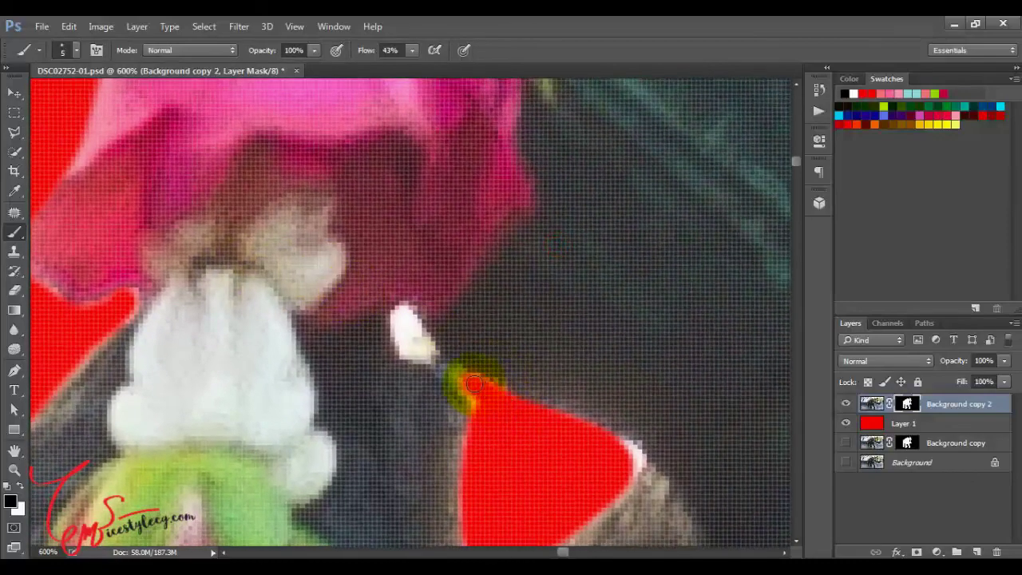
drag(438, 337, 430, 325)
drag(543, 339, 563, 376)
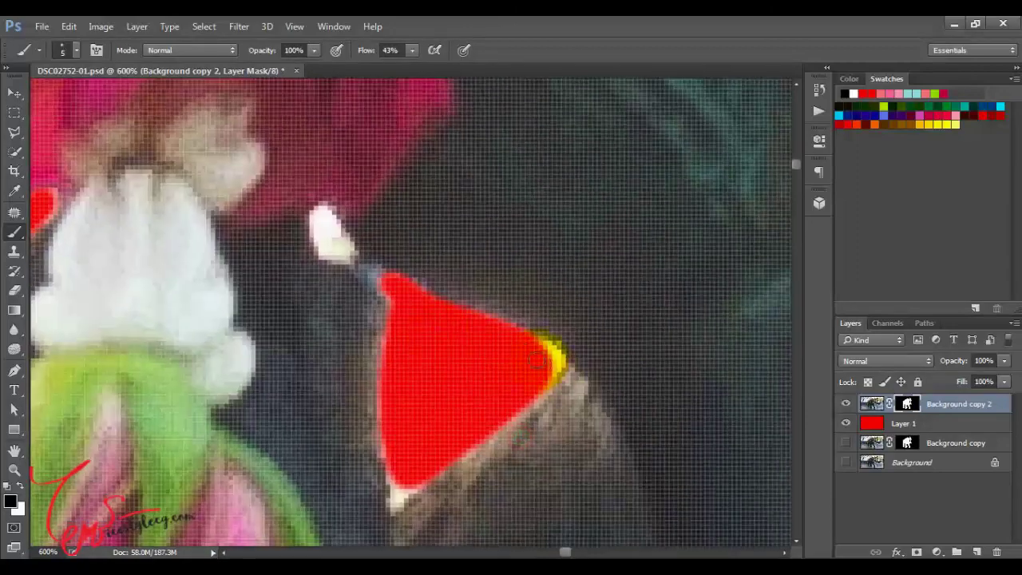
mouse_move(539, 344)
mouse_down()
mouse_move(563, 379)
mouse_move(536, 349)
mouse_move(567, 372)
mouse_move(527, 411)
mouse_up()
mouse_move(368, 443)
mouse_down()
mouse_move(412, 491)
mouse_move(395, 505)
mouse_move(365, 296)
mouse_move(372, 359)
mouse_move(340, 289)
mouse_move(340, 323)
mouse_move(342, 287)
mouse_move(331, 312)
mouse_move(357, 321)
mouse_up()
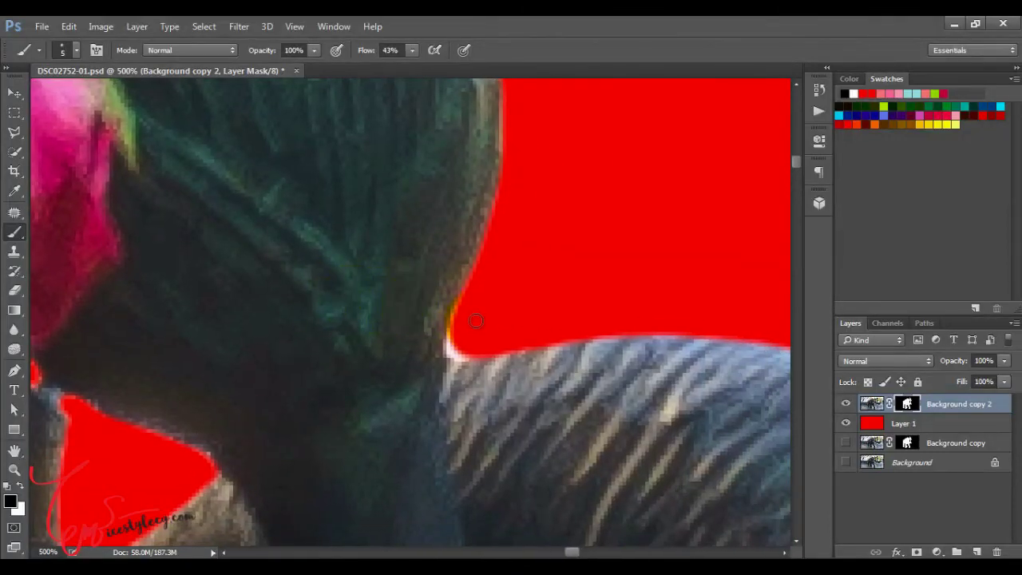
mouse_move(452, 347)
mouse_down()
mouse_move(471, 369)
mouse_move(457, 356)
mouse_move(489, 365)
mouse_move(461, 318)
mouse_up()
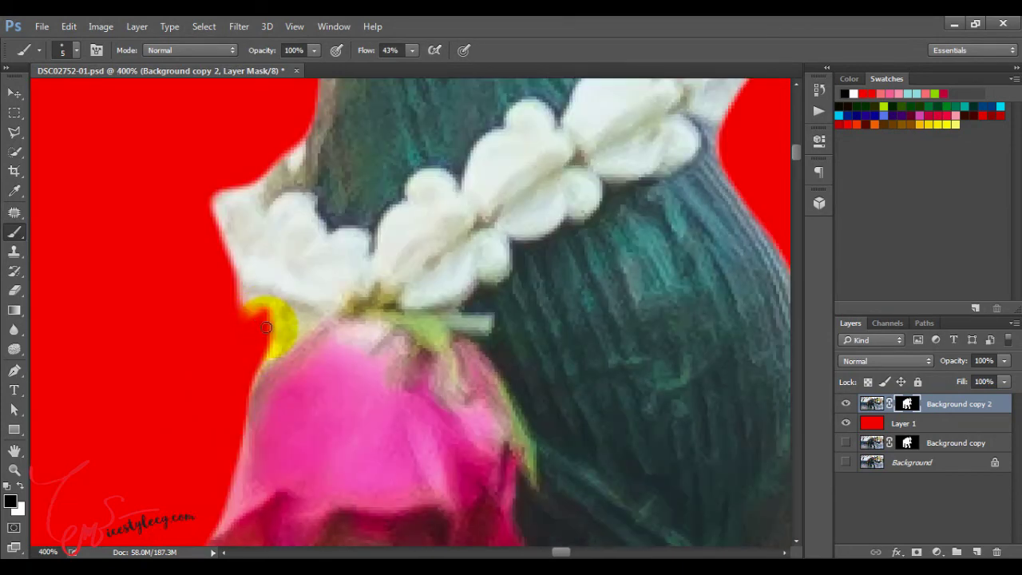
Step: Touch up the mask beside the garland's left side and along the hair edge
drag(266, 328, 228, 252)
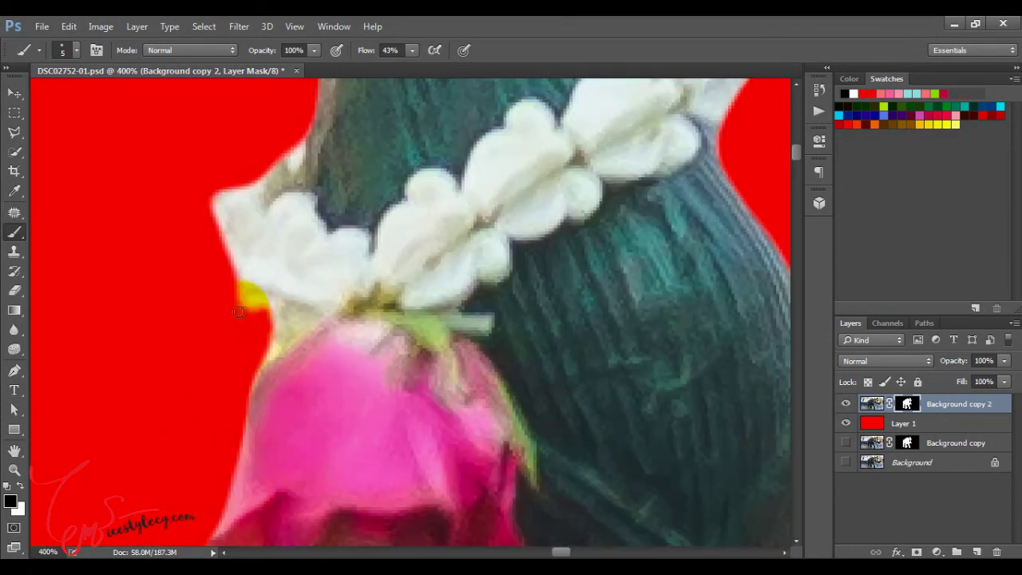
scroll(184, 338, up, 3)
mouse_move(308, 223)
mouse_down()
mouse_move(271, 279)
mouse_move(240, 299)
mouse_move(202, 292)
mouse_up()
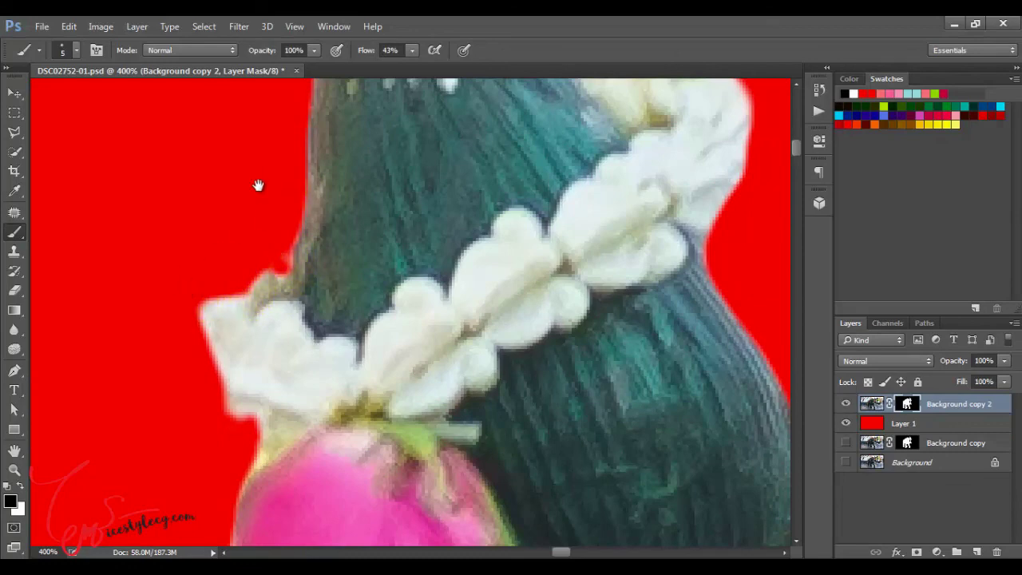
scroll(258, 182, up, 3)
mouse_move(267, 372)
mouse_down()
mouse_move(240, 395)
mouse_move(275, 336)
mouse_up()
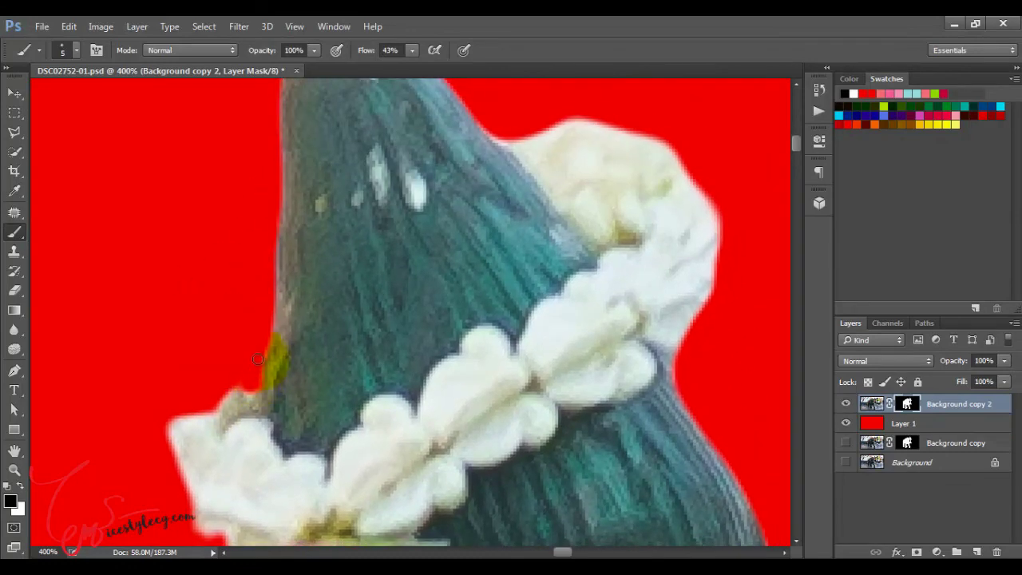
drag(235, 281, 171, 390)
mouse_move(407, 302)
mouse_down()
mouse_move(400, 324)
mouse_move(331, 254)
mouse_up()
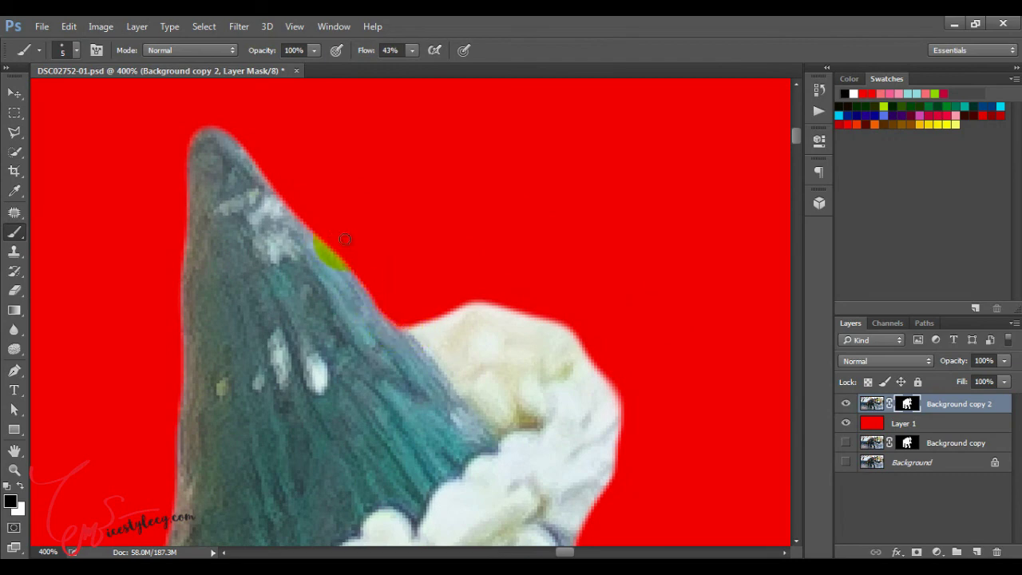
Step: Clean the mask at the hair tip, the garland's right edge and the patch below
scroll(479, 334, down, 4)
scroll(480, 334, right, 2)
mouse_move(479, 331)
mouse_down()
mouse_move(545, 298)
mouse_move(523, 296)
mouse_up()
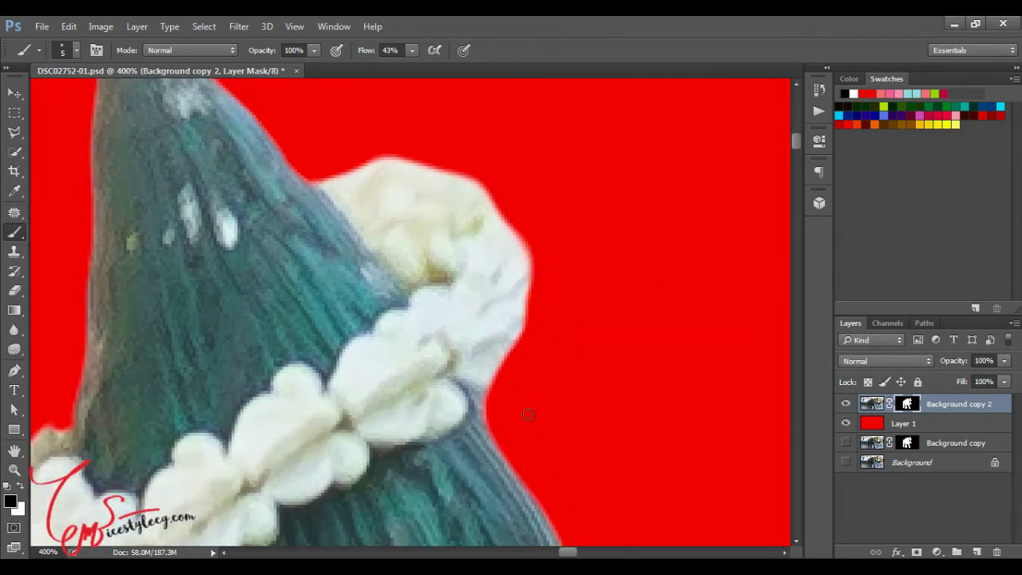
mouse_move(488, 383)
mouse_down()
mouse_move(479, 423)
mouse_move(471, 416)
mouse_move(490, 408)
mouse_move(484, 369)
mouse_up()
mouse_move(511, 336)
mouse_down()
mouse_move(537, 303)
mouse_move(503, 224)
mouse_move(467, 185)
mouse_move(384, 152)
mouse_move(344, 169)
mouse_move(342, 155)
mouse_move(445, 346)
mouse_up()
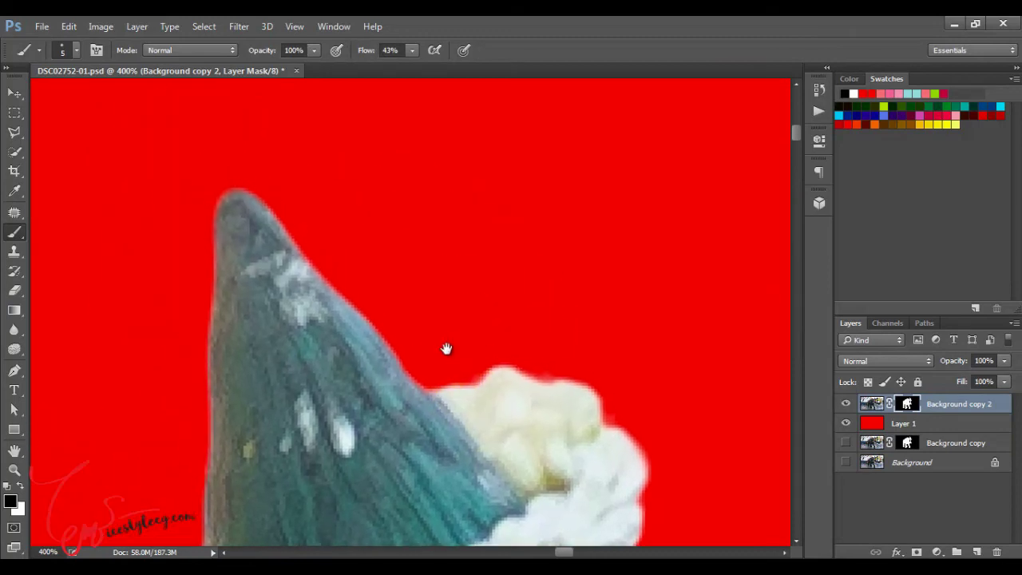
scroll(433, 365, down, 5)
scroll(417, 194, down, 5)
scroll(459, 249, up, 2)
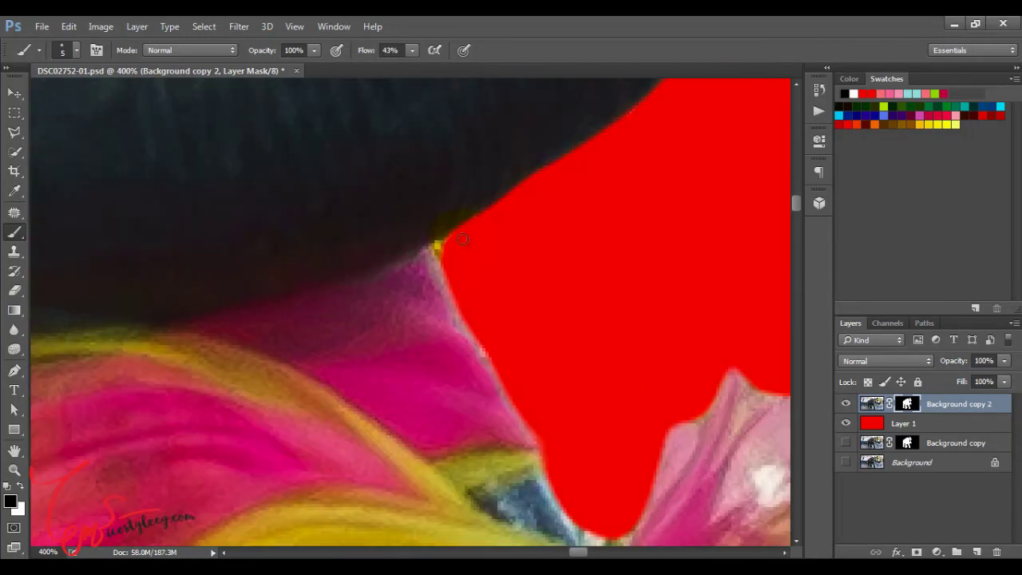
Step: Paint the mask in the petal notch and along the pink bud's upper edge
drag(630, 388, 461, 163)
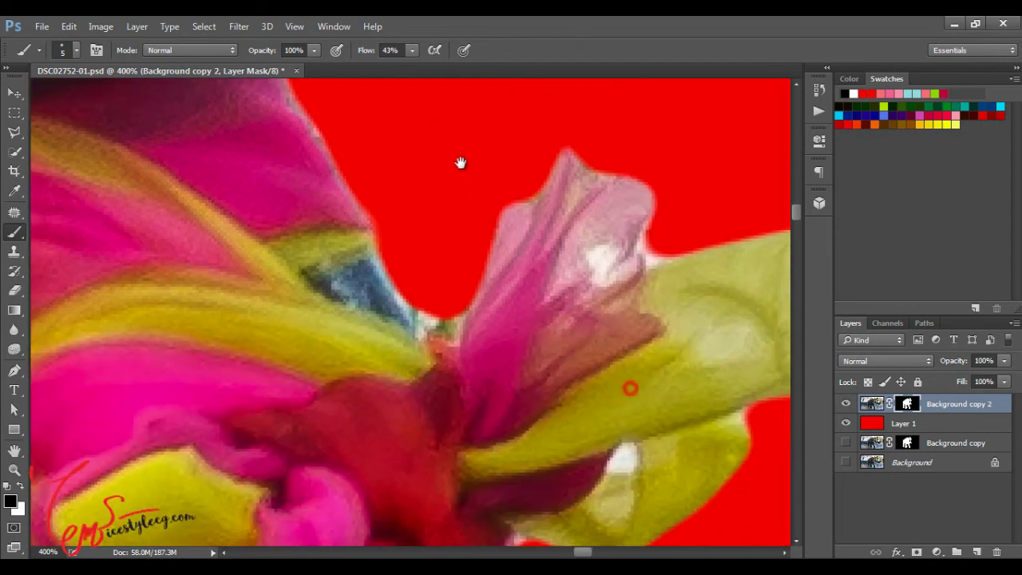
mouse_move(443, 328)
mouse_down()
mouse_move(399, 307)
mouse_move(428, 314)
mouse_up()
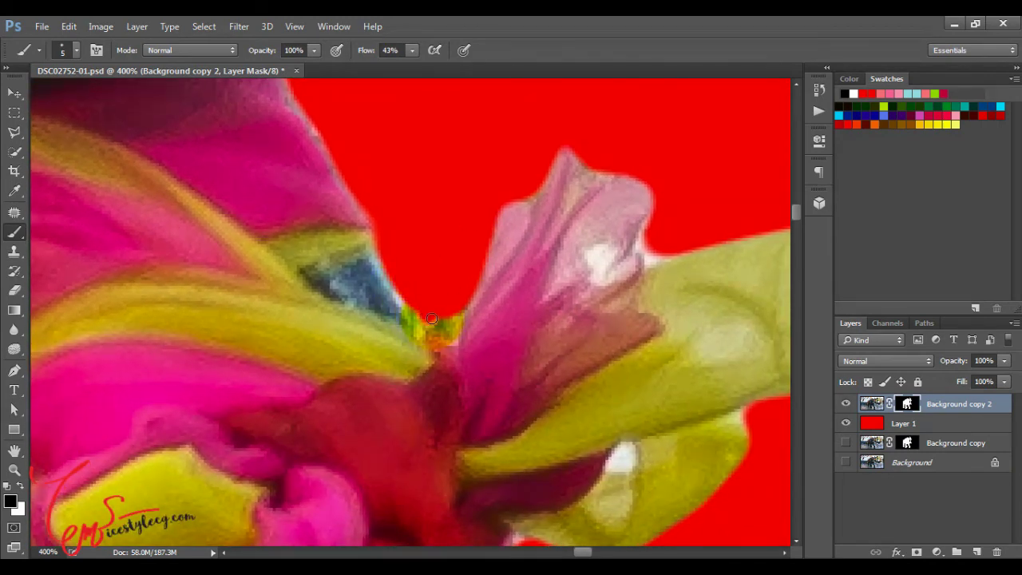
mouse_move(686, 206)
mouse_down()
mouse_move(474, 227)
mouse_move(440, 276)
mouse_move(419, 235)
mouse_up()
mouse_move(391, 272)
mouse_down()
mouse_move(403, 124)
mouse_move(398, 147)
mouse_up()
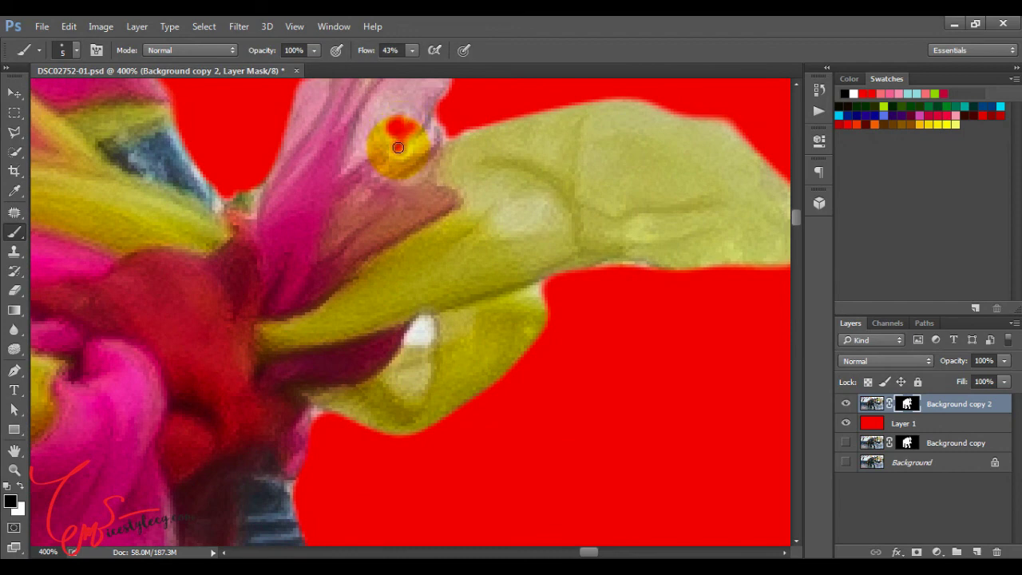
drag(398, 147, 403, 128)
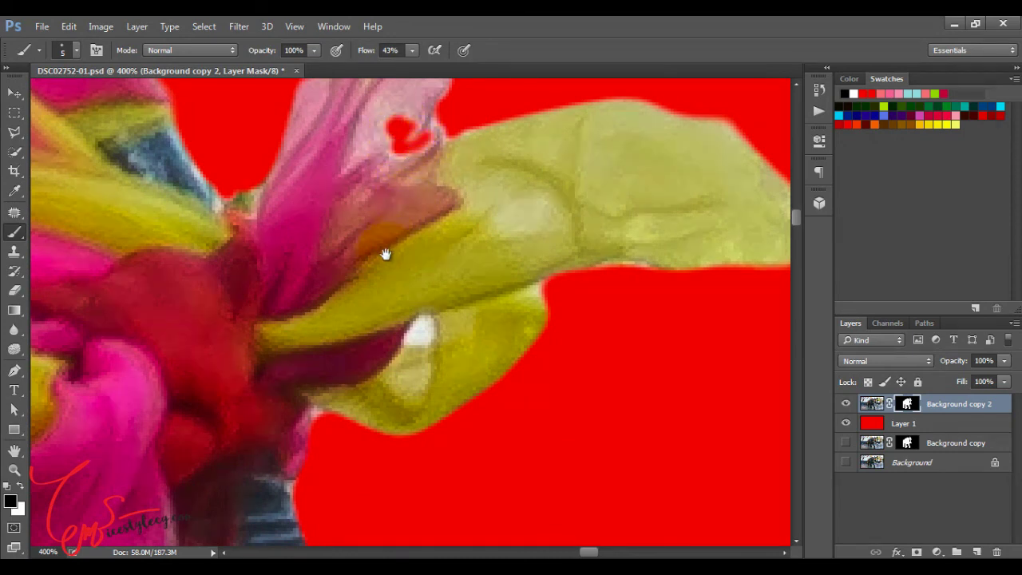
Step: Mask out the white gap beside the leaf and tidy the leaf's lower edge
drag(385, 254, 383, 182)
drag(423, 271, 425, 254)
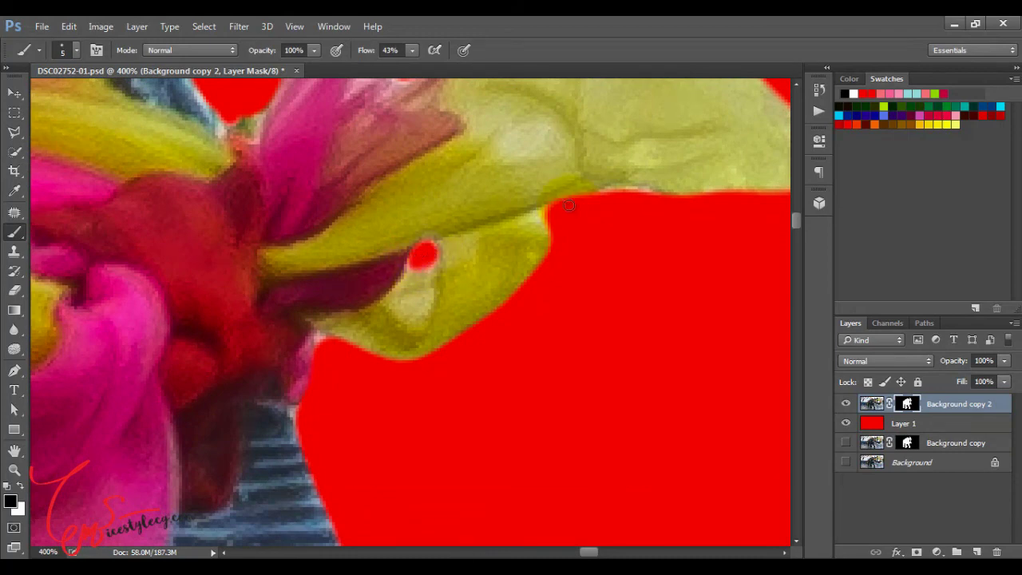
mouse_move(630, 217)
mouse_down()
mouse_move(548, 235)
mouse_move(423, 291)
mouse_move(507, 263)
mouse_up()
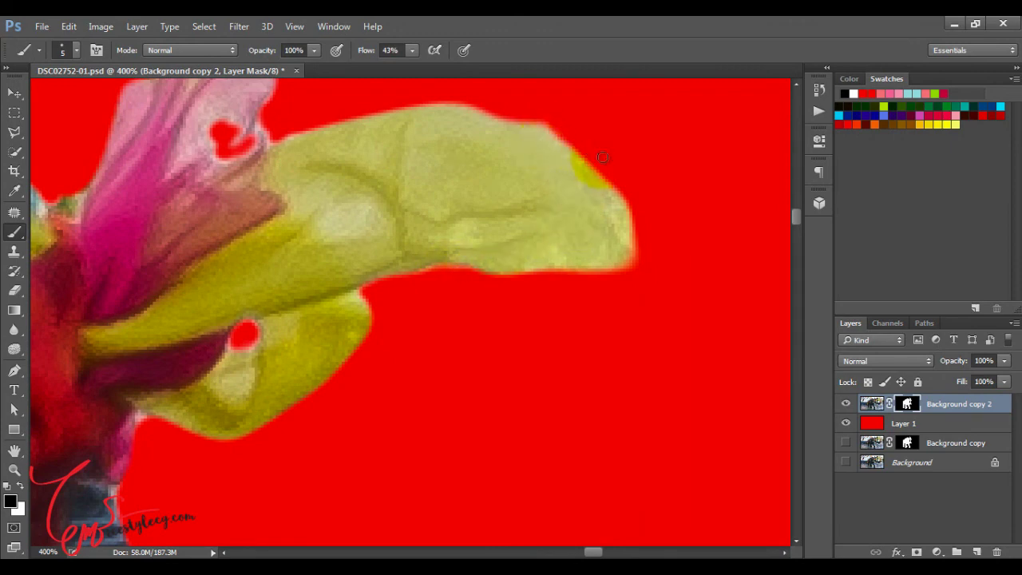
drag(310, 401, 476, 235)
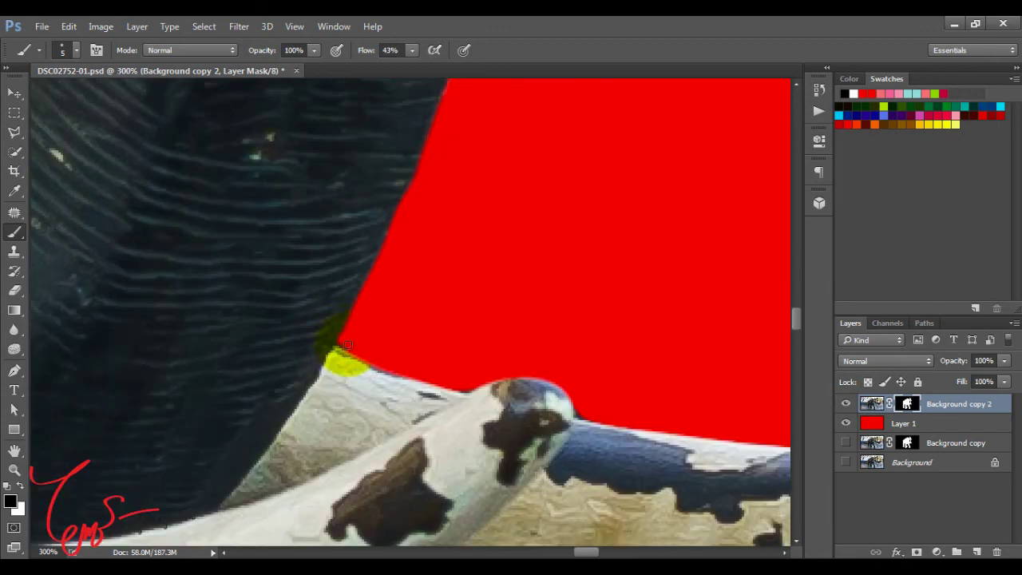
Step: Paint the mask clean where the trunk meets the body and around the bird's beak
drag(353, 347, 345, 338)
click(341, 351)
drag(447, 328, 352, 262)
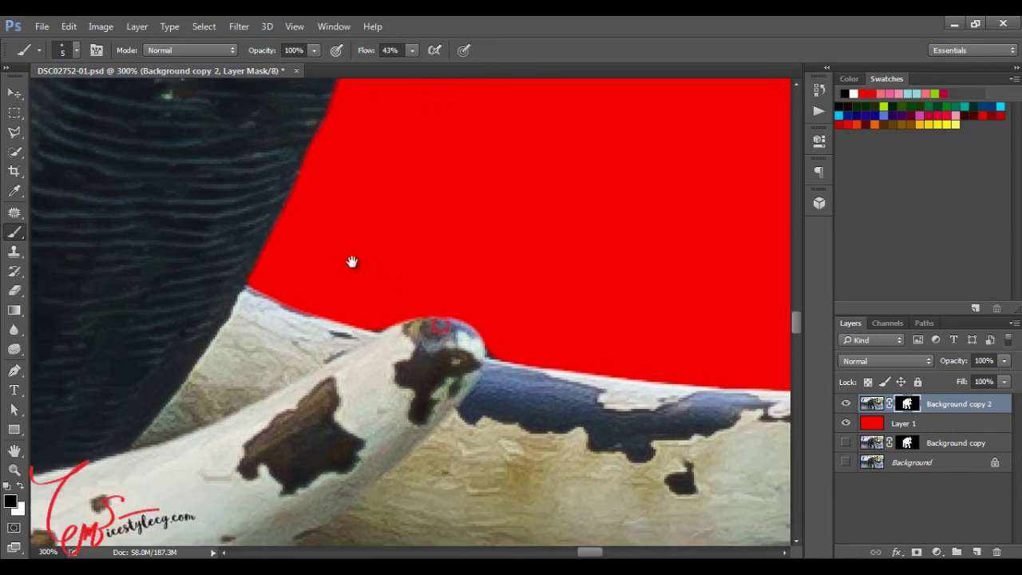
key(ctrl+plus)
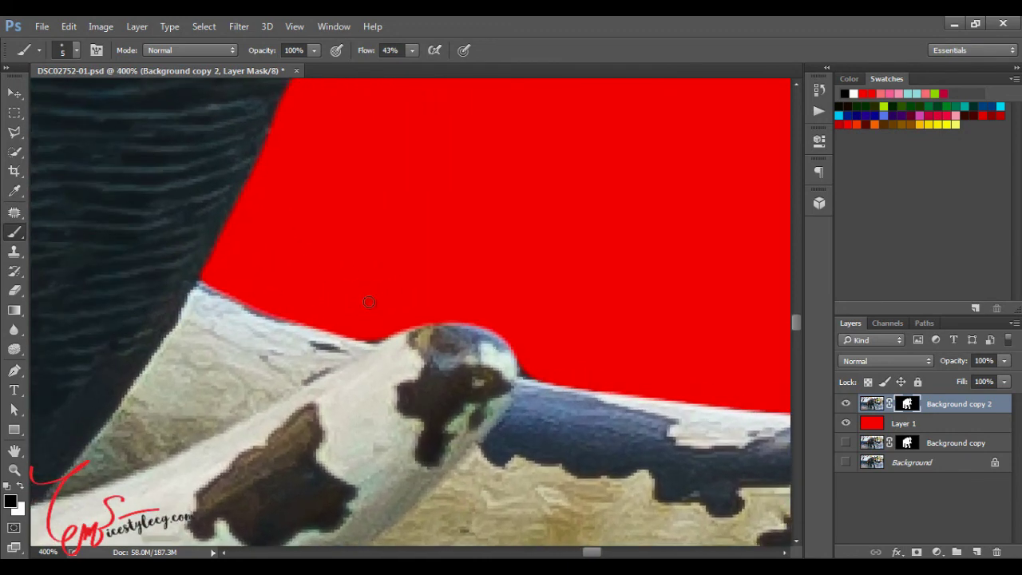
drag(351, 344, 375, 339)
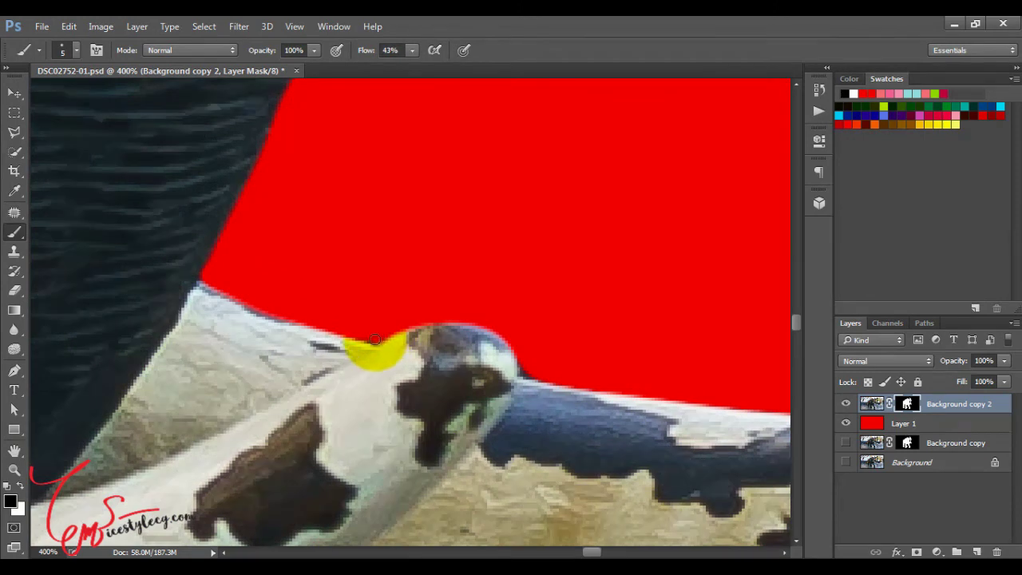
drag(351, 287, 187, 259)
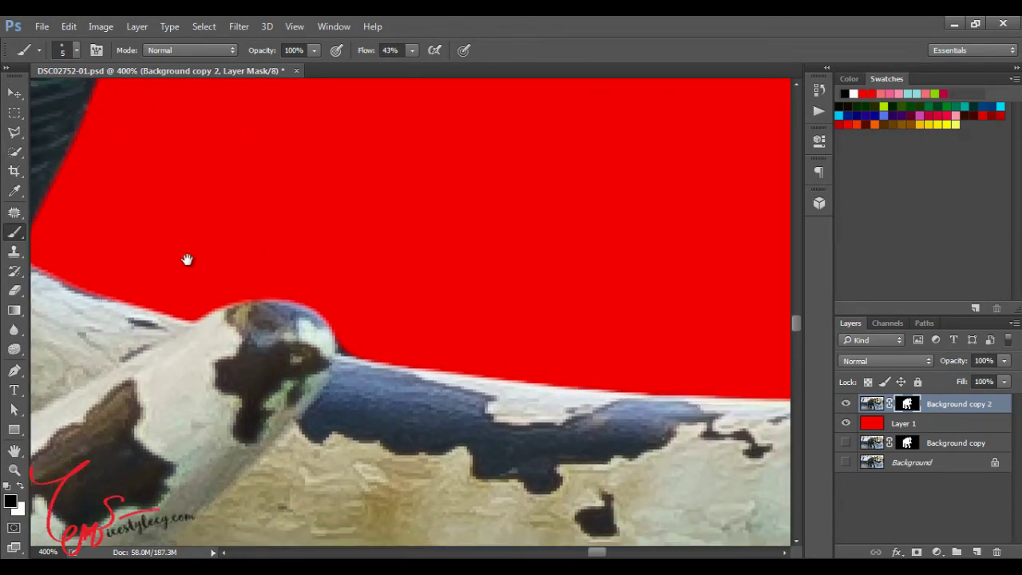
drag(321, 328, 344, 345)
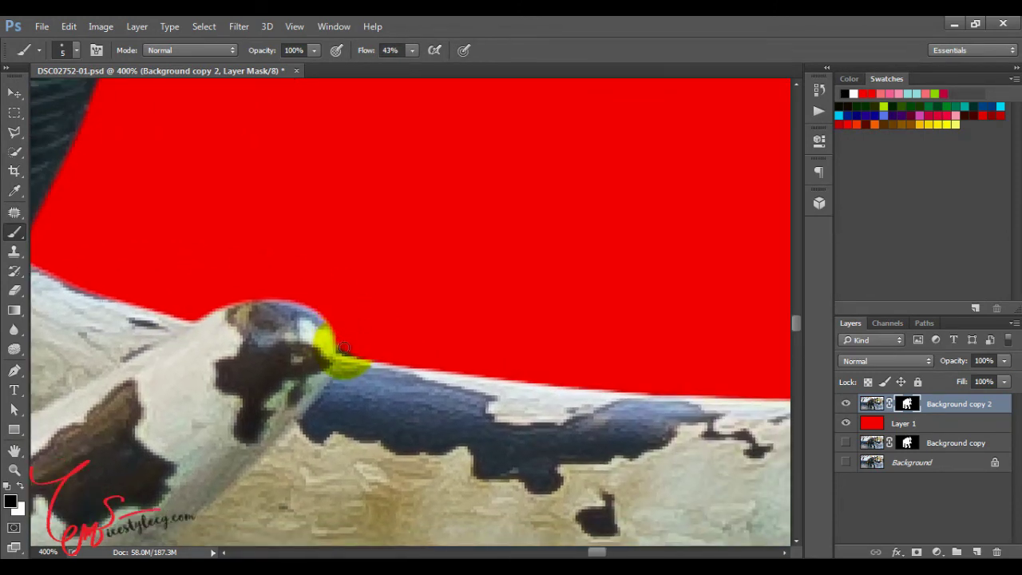
key(ctrl+z)
key(ctrl+z)
Step: Refine the mask along the dark body and the elephant's lower edge so red meets the statue
drag(343, 351, 387, 337)
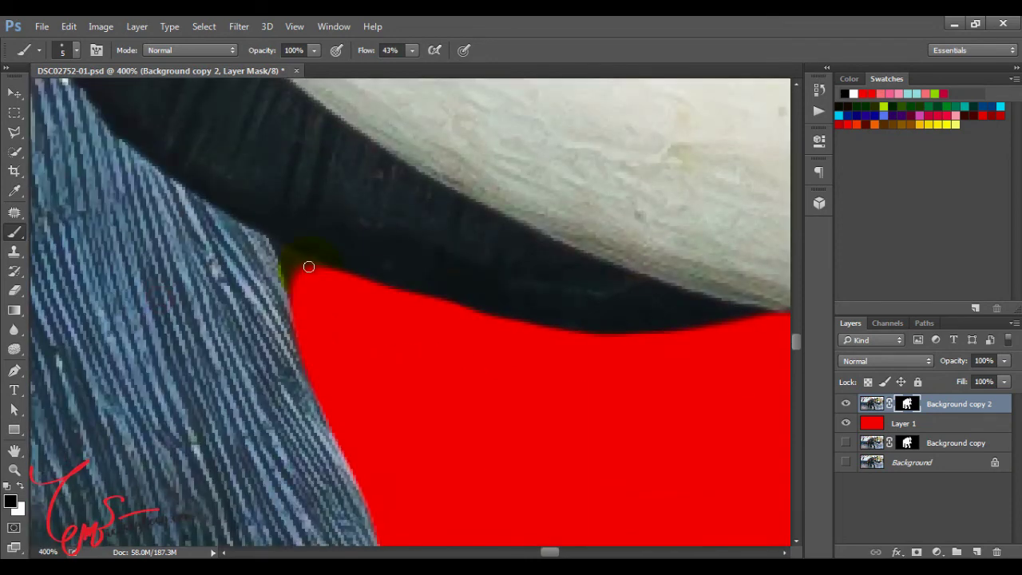
key(ctrl+z)
key(ctrl+z)
mouse_move(291, 263)
mouse_down()
mouse_move(280, 249)
mouse_move(372, 300)
mouse_up()
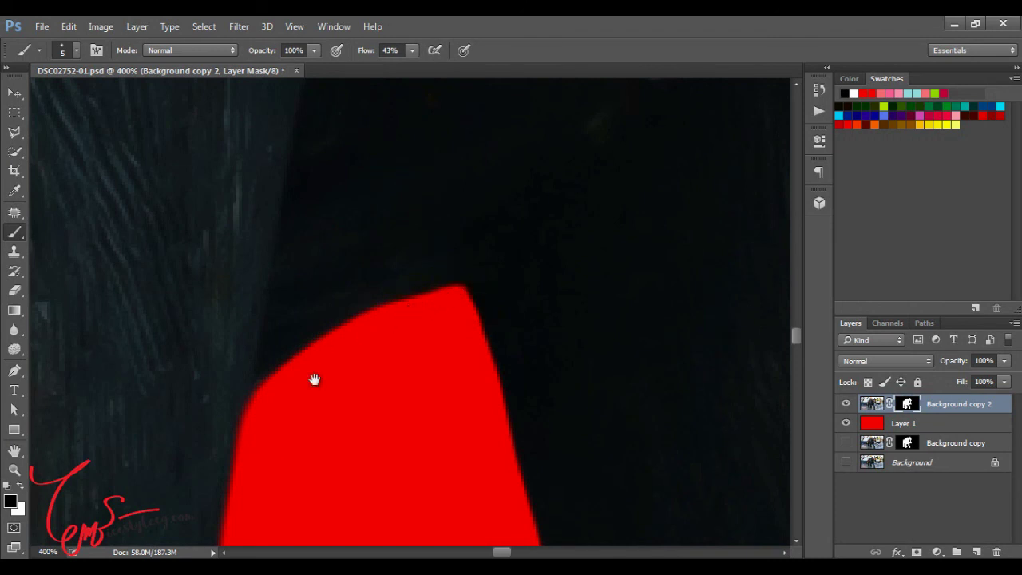
drag(314, 380, 391, 298)
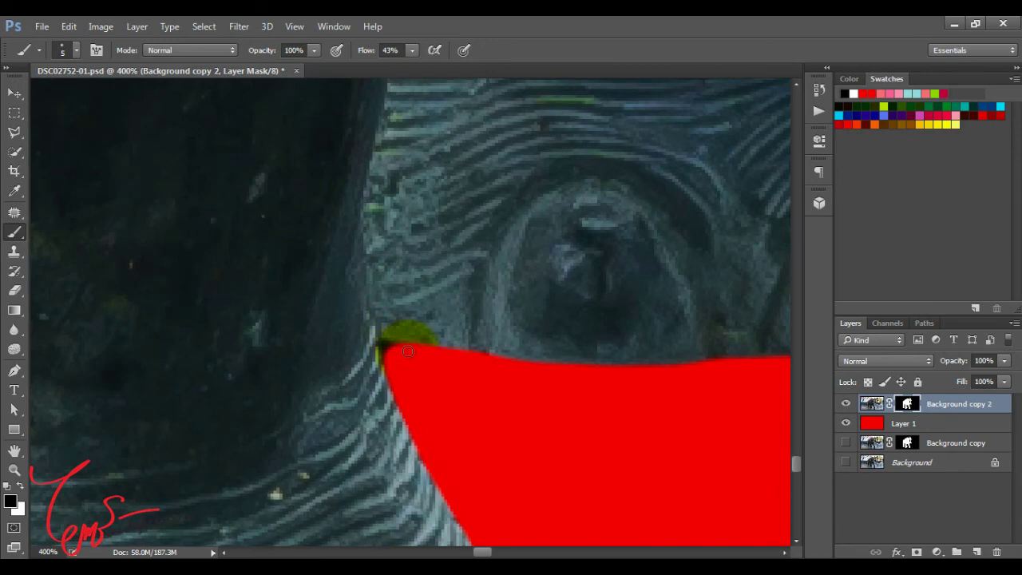
drag(372, 335, 375, 369)
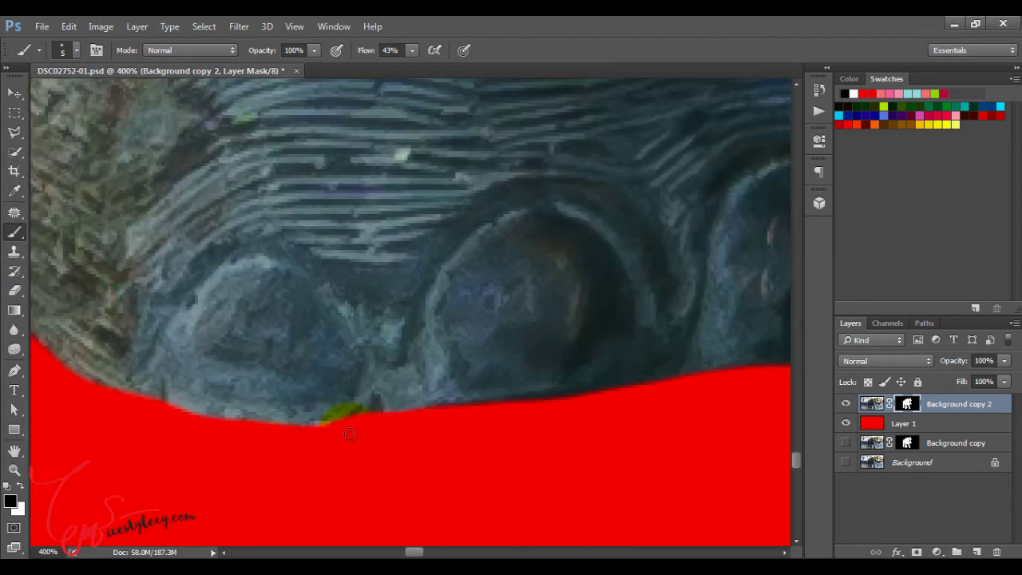
drag(331, 410, 304, 416)
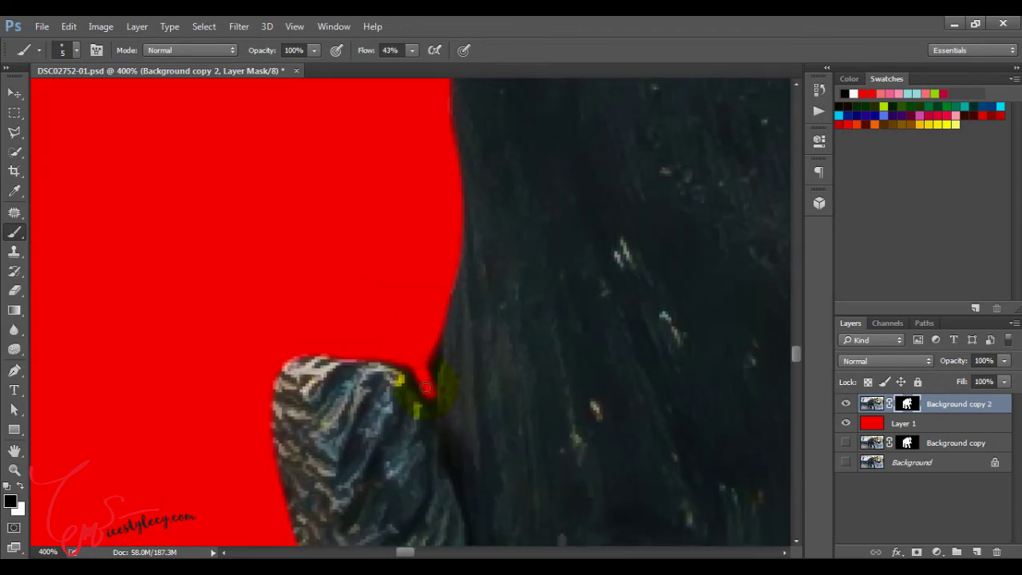
drag(426, 387, 428, 359)
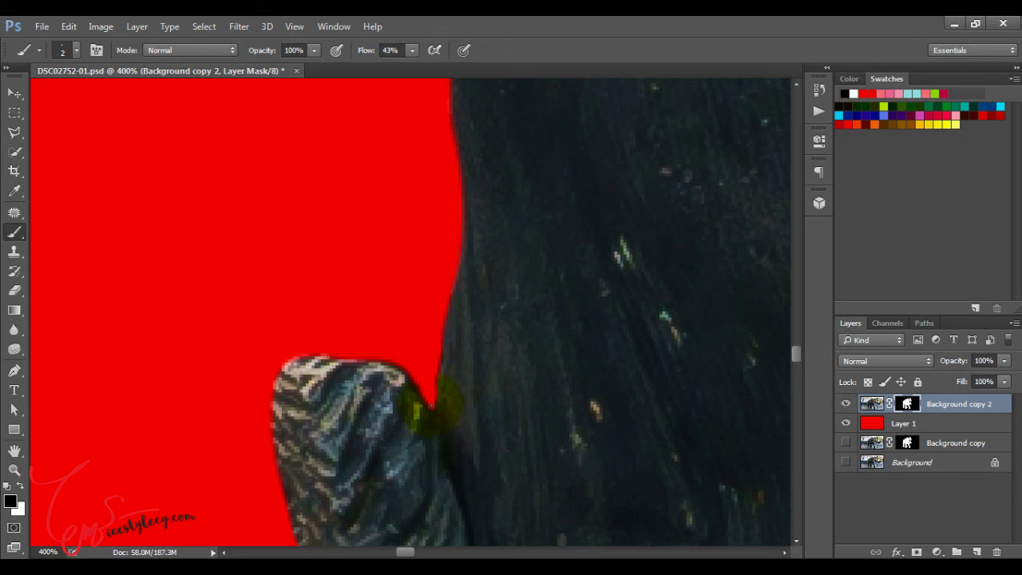
drag(430, 407, 396, 361)
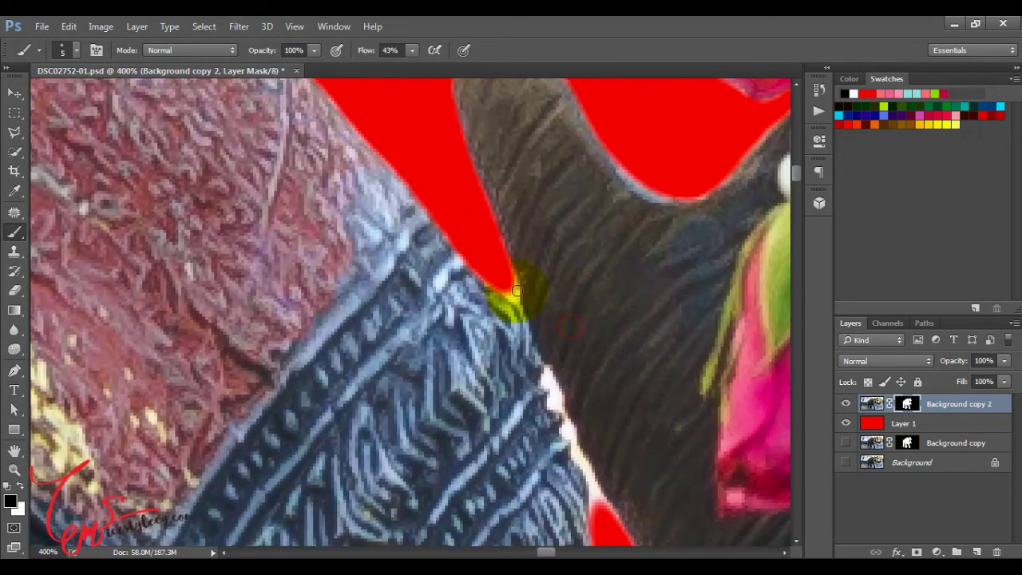
Step: Shrink the brush and touch up the mask along the trunk edge beside the cloth
mouse_move(507, 278)
mouse_down()
mouse_move(516, 296)
mouse_move(479, 290)
mouse_up()
key(bracketleft)
key(bracketleft)
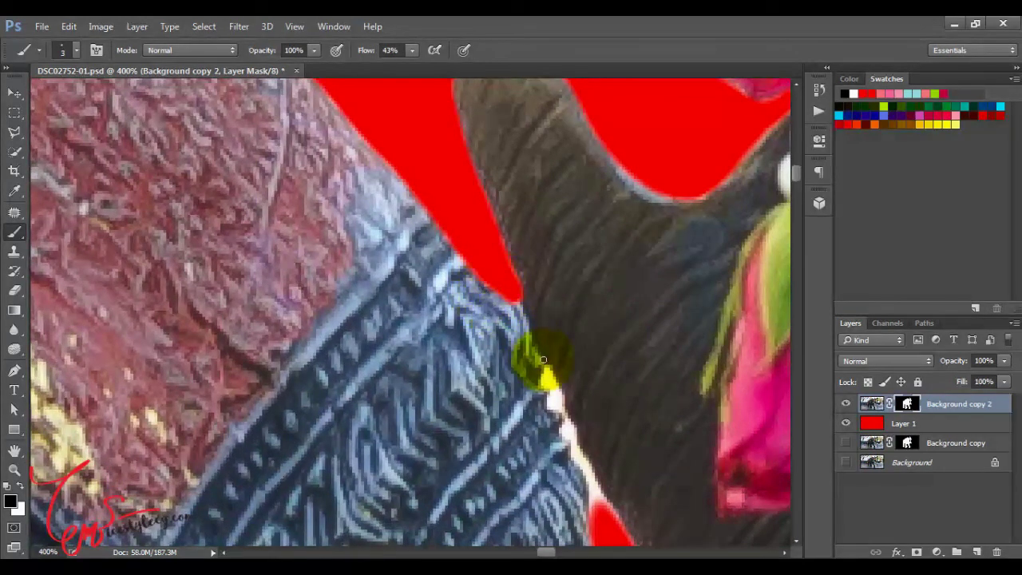
key(bracketleft)
drag(548, 377, 547, 373)
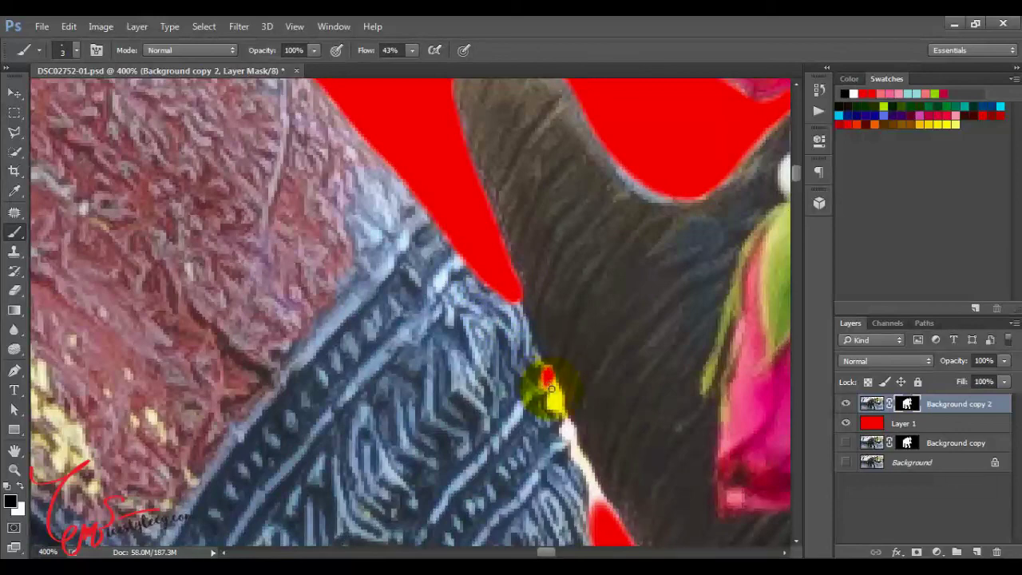
mouse_move(551, 384)
mouse_down()
mouse_move(550, 399)
mouse_move(547, 371)
mouse_move(561, 405)
mouse_move(548, 410)
mouse_move(547, 384)
mouse_up()
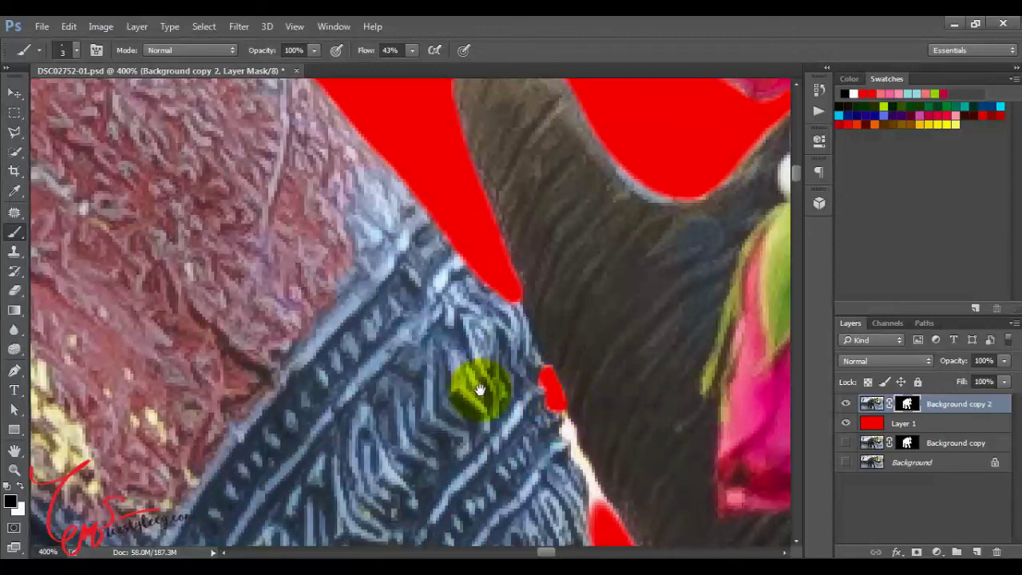
Step: Paint out the old background between the saddle cloth and trunk, then zoom out to check
drag(479, 388, 376, 263)
click(474, 301)
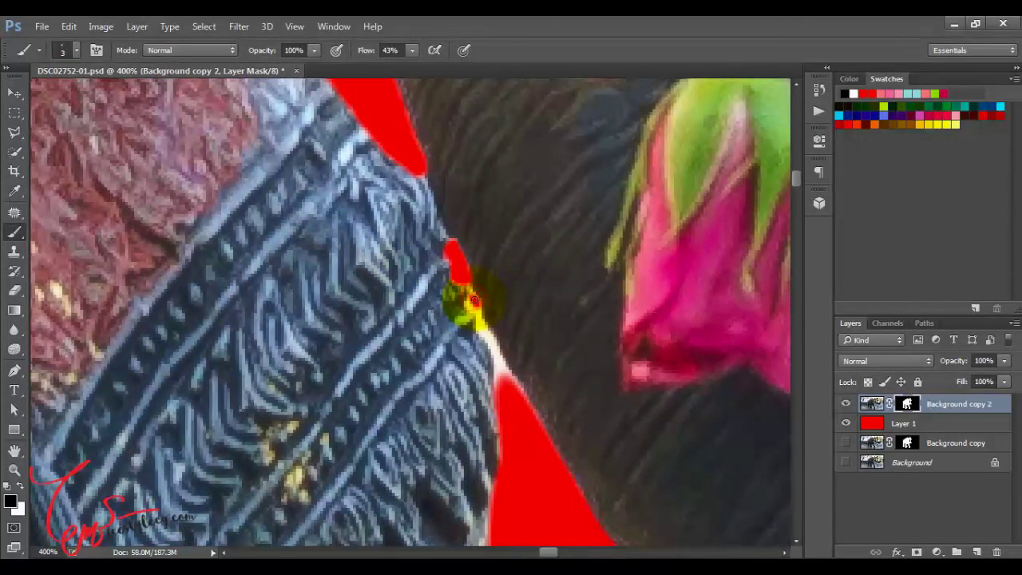
drag(469, 303, 502, 369)
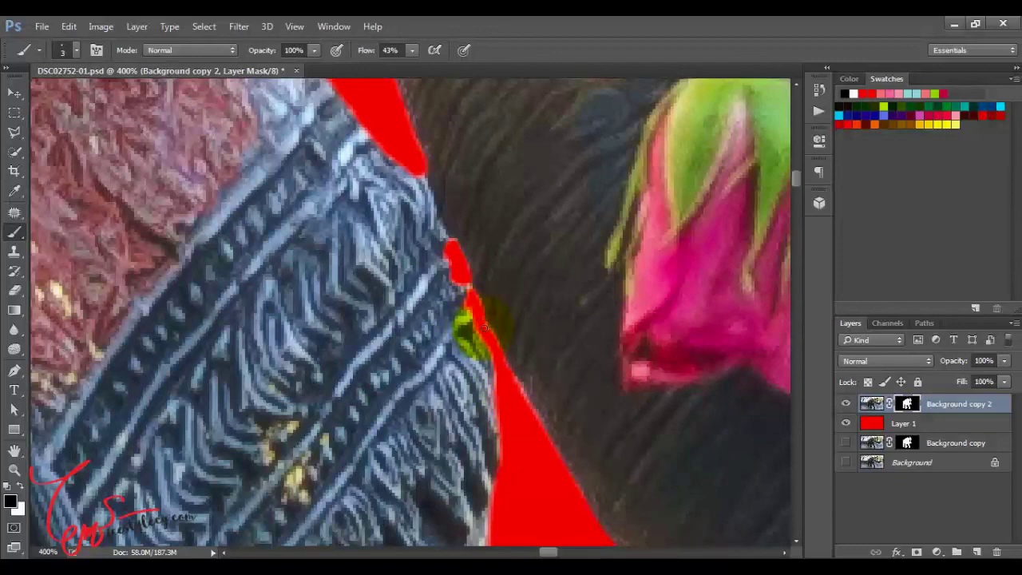
key(ctrl+minus)
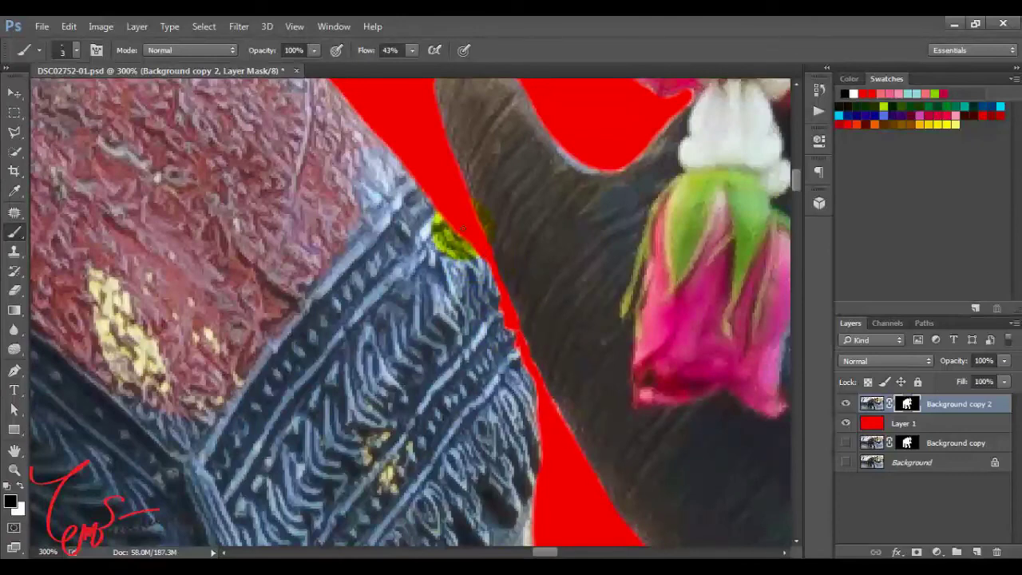
scroll(405, 269, down, 5)
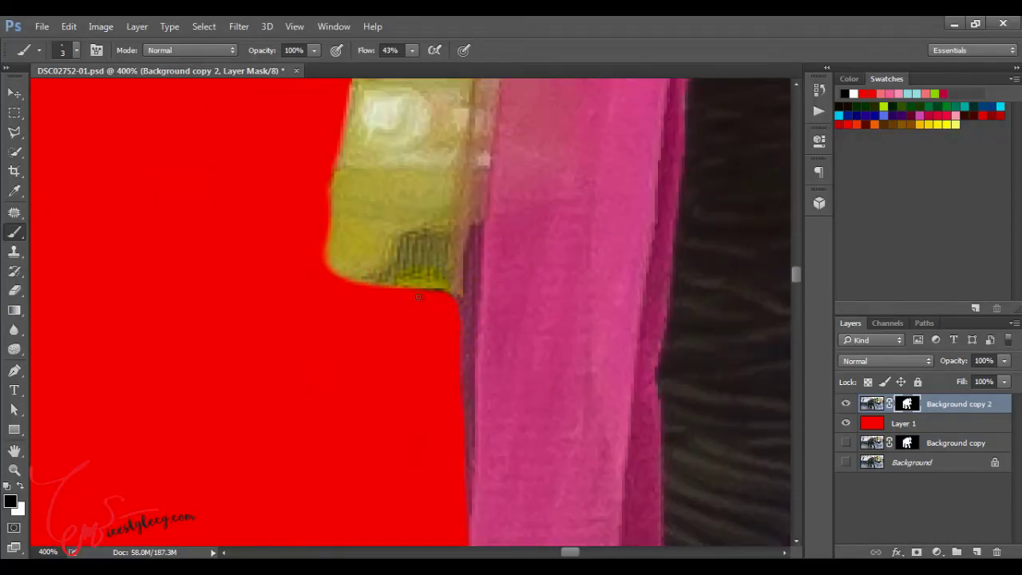
scroll(376, 296, up, 5)
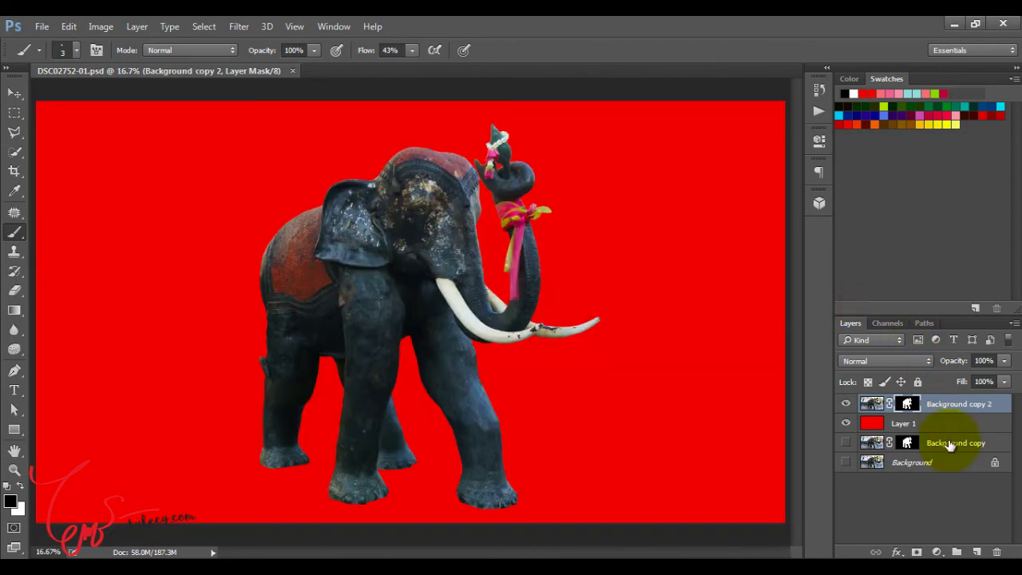
Step: Delete Background copy and the red fill Layer 1, then crop the canvas to a square around the elephant
drag(952, 444, 997, 551)
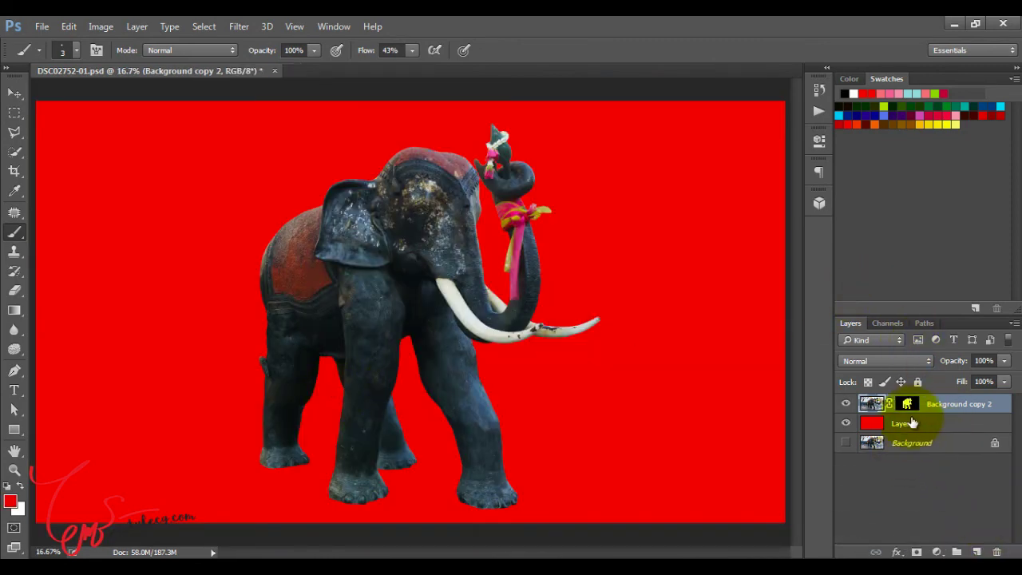
drag(920, 423, 996, 552)
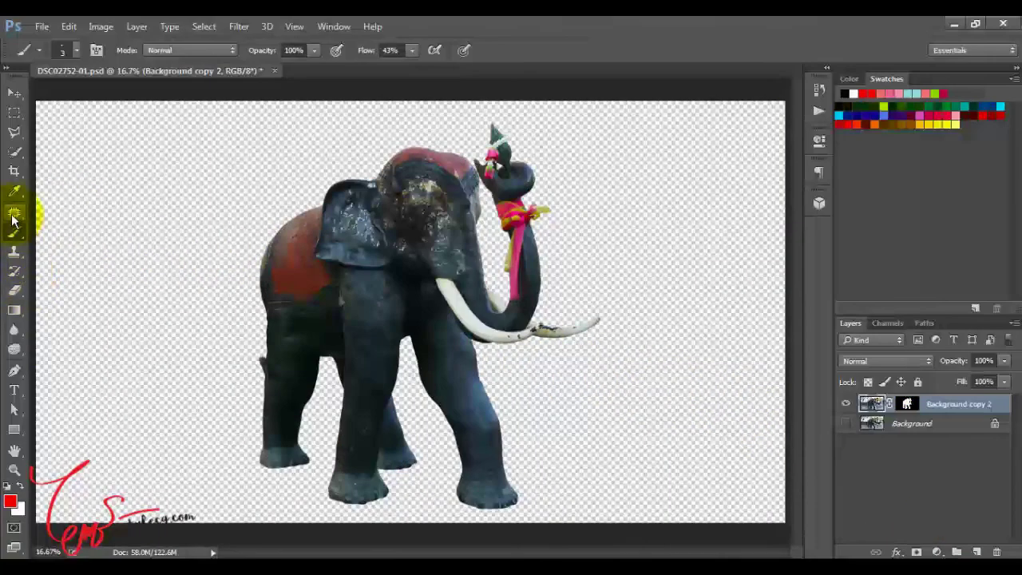
click(14, 170)
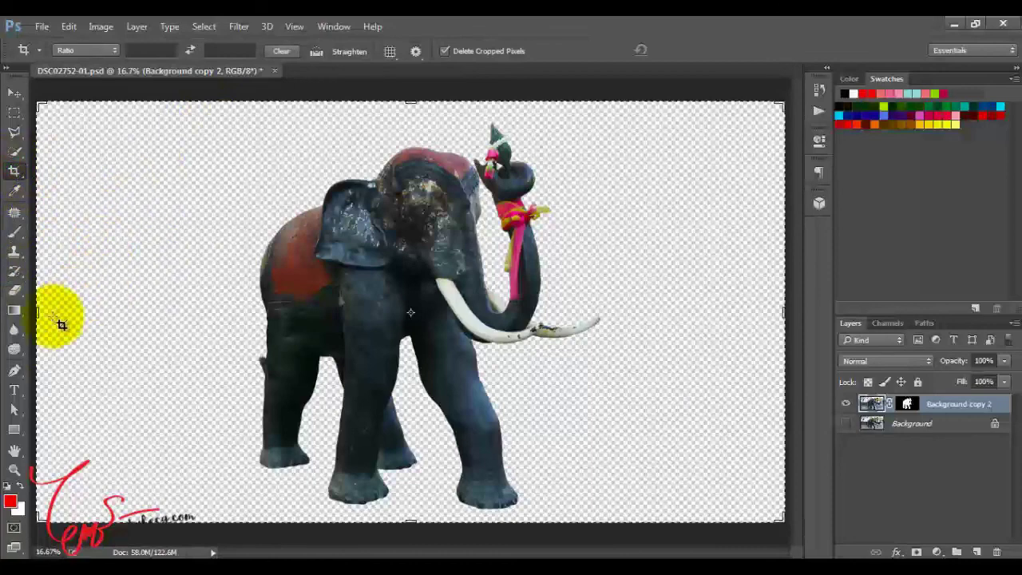
drag(39, 312, 138, 299)
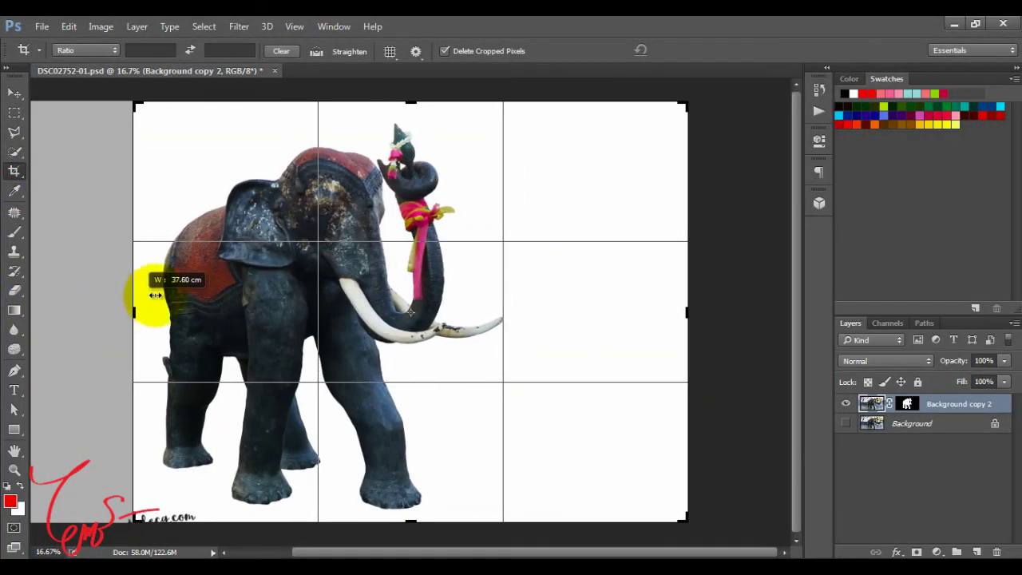
drag(138, 298, 136, 297)
drag(685, 313, 610, 317)
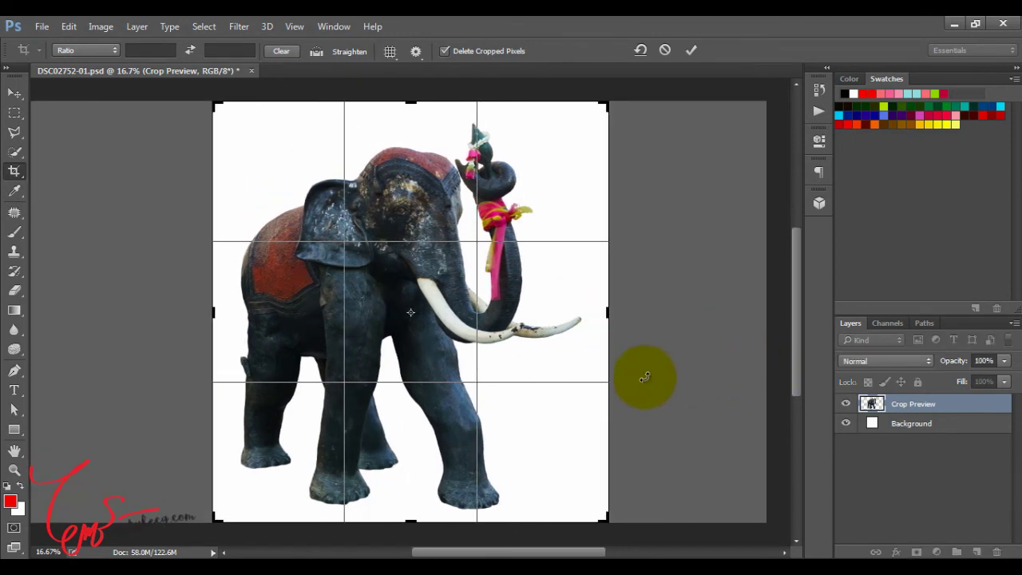
key(Return)
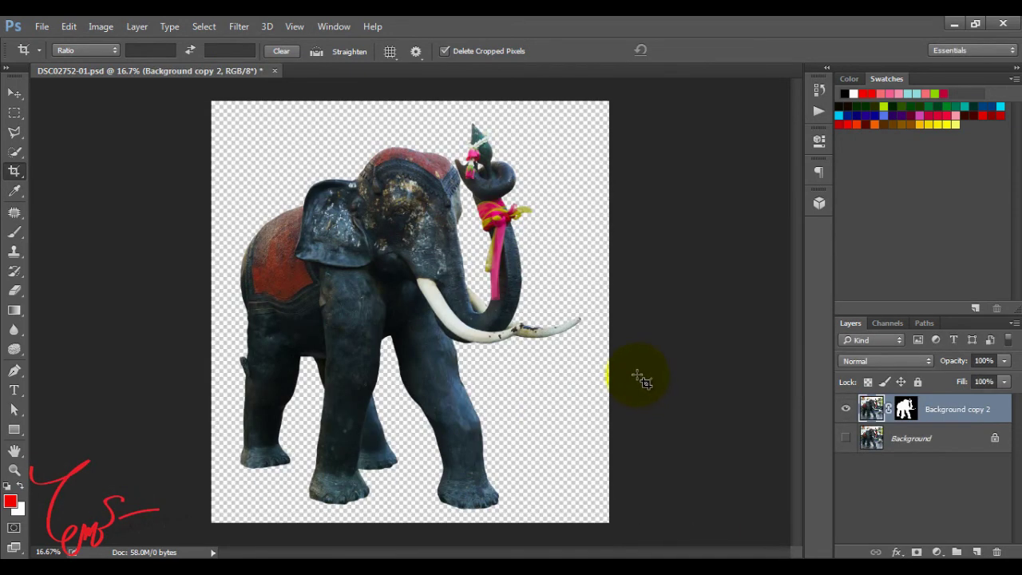
Step: Add a white-filled layer below Background copy 2, then reselect the elephant layer
click(976, 552)
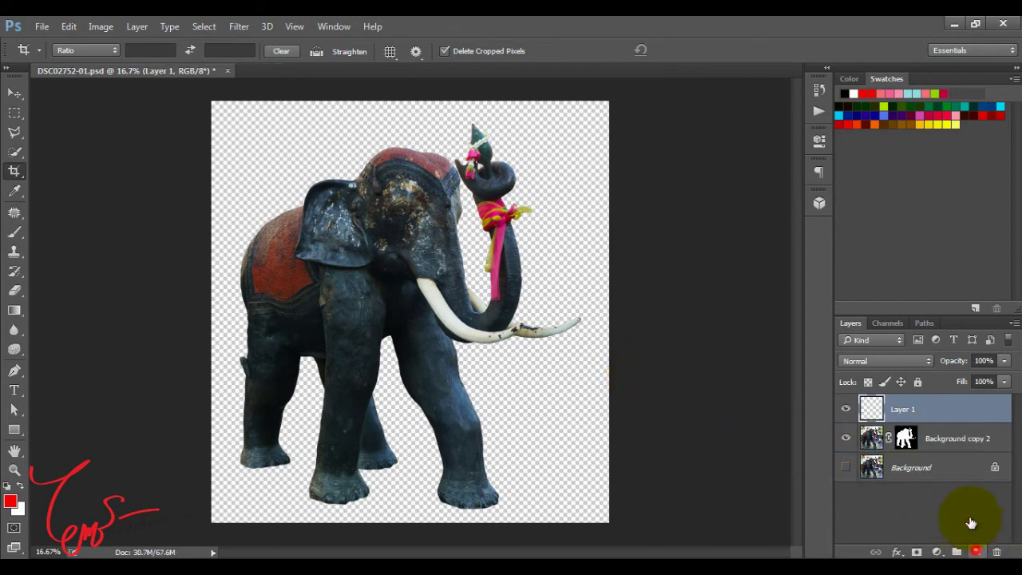
mouse_move(946, 405)
mouse_down()
mouse_move(946, 443)
mouse_move(928, 446)
mouse_up()
key(d)
key(ctrl+BackSpace)
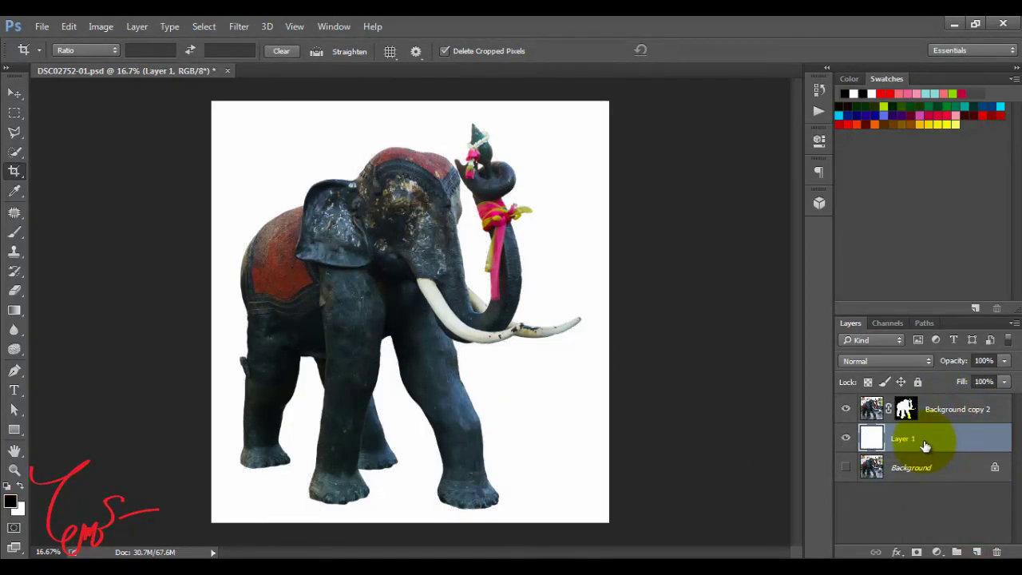
click(950, 409)
key(m)
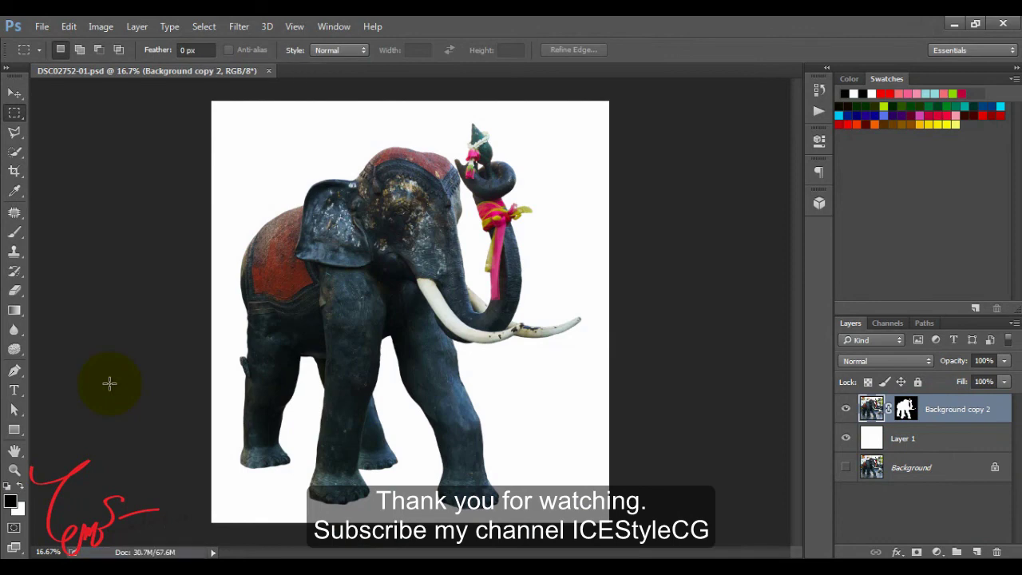